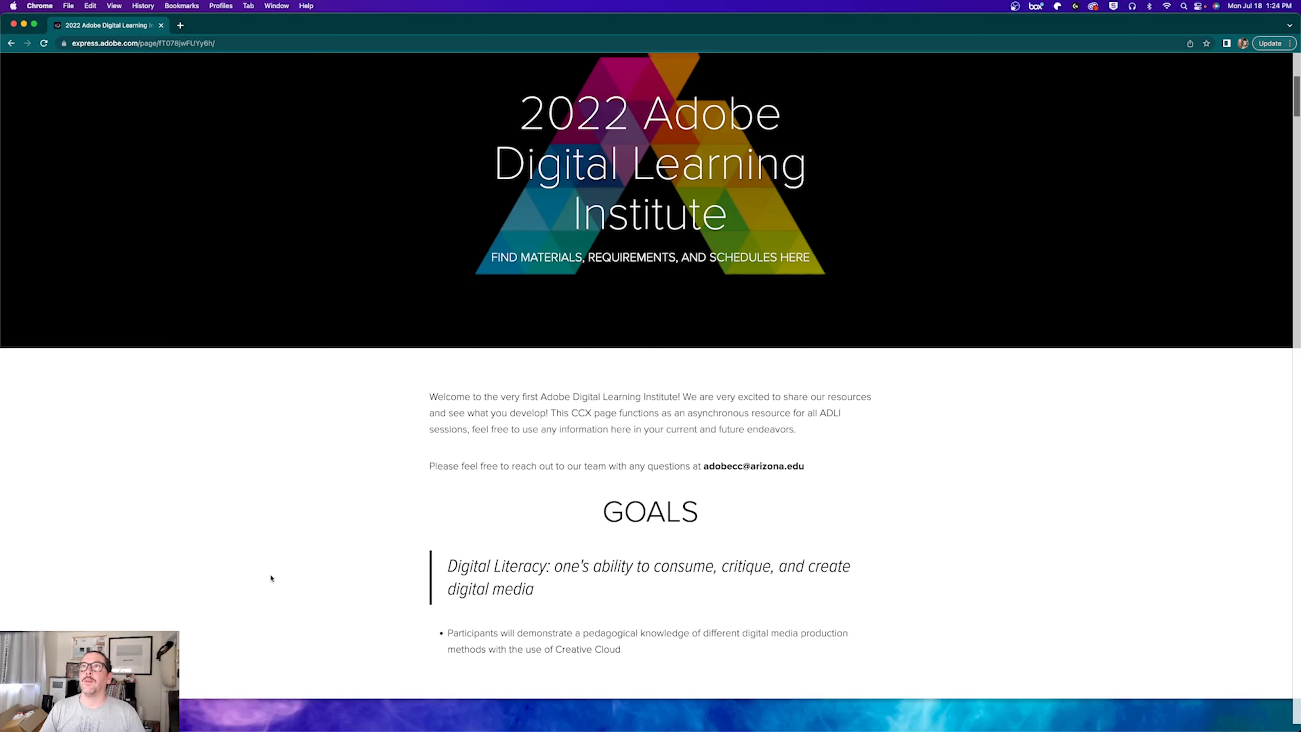
Step: Jump to Session 1: CCX under Contents and open the CCX Resource Page in a new tab
scroll(238, 612, up, 5)
scroll(271, 577, down, 15)
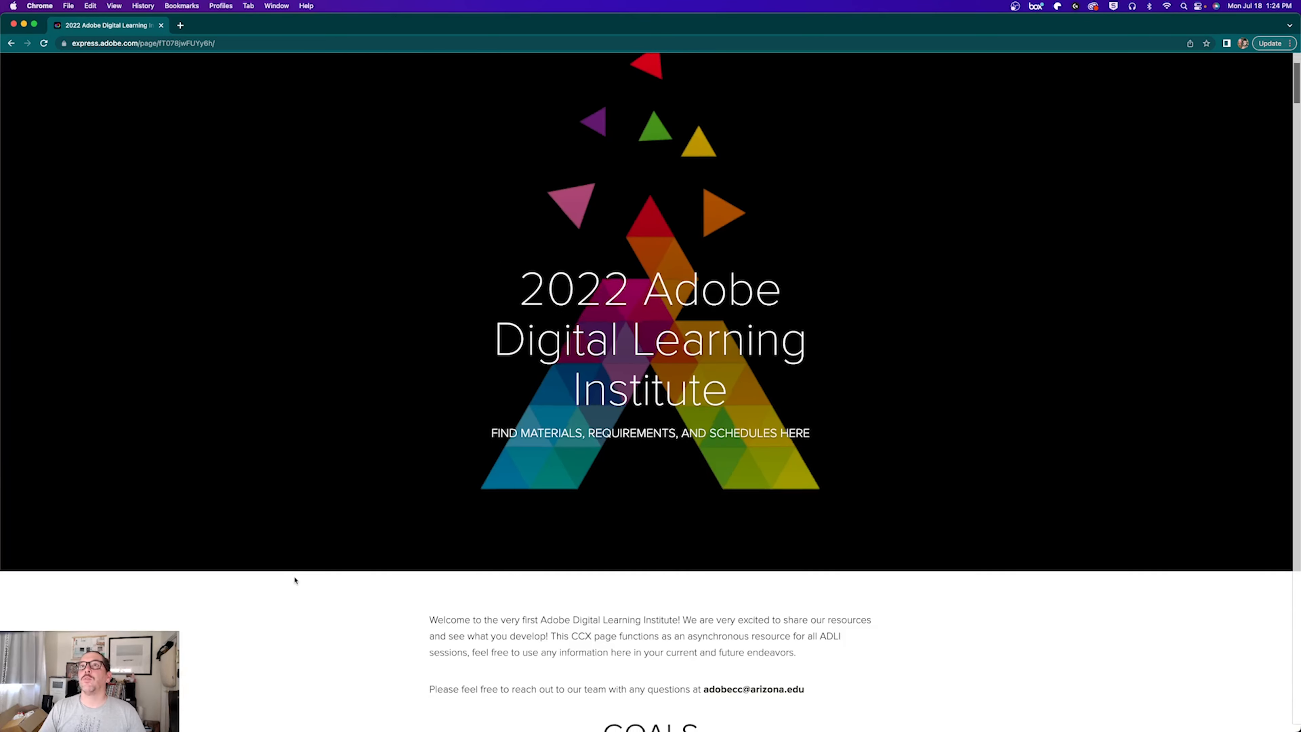
scroll(294, 580, down, 3)
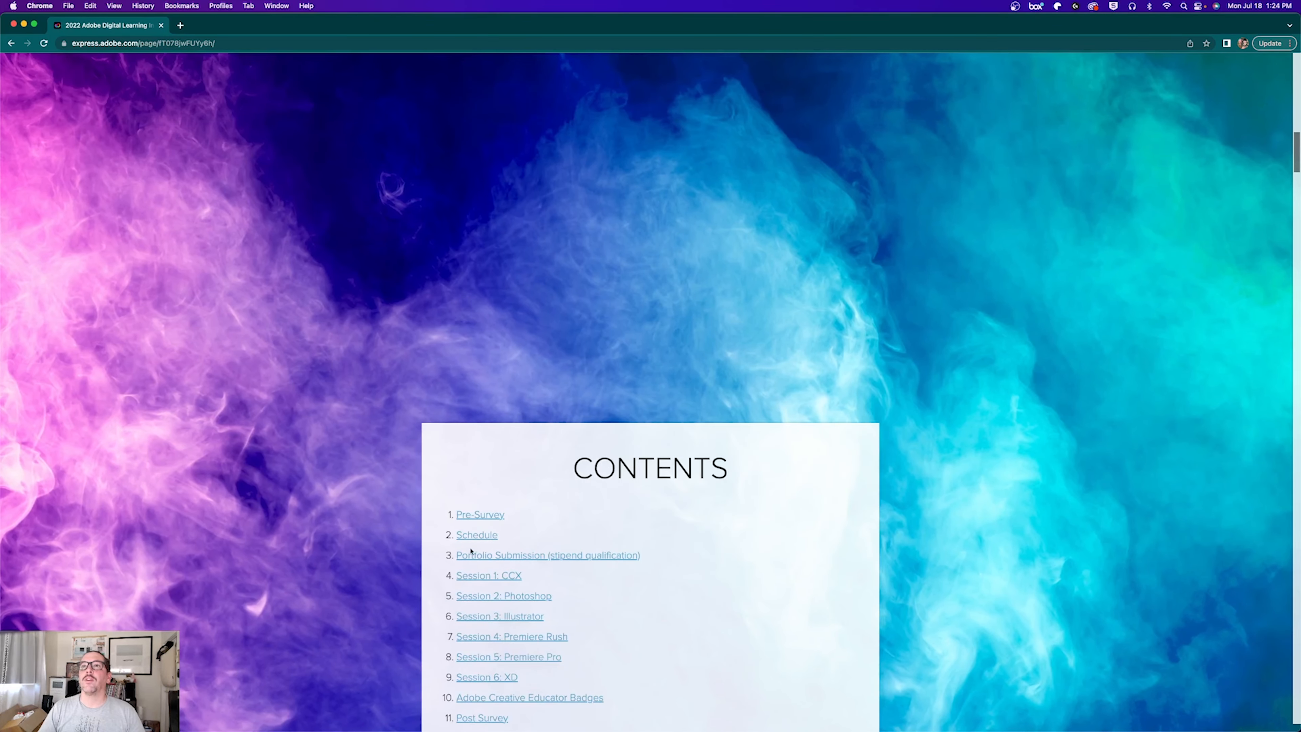
click(489, 576)
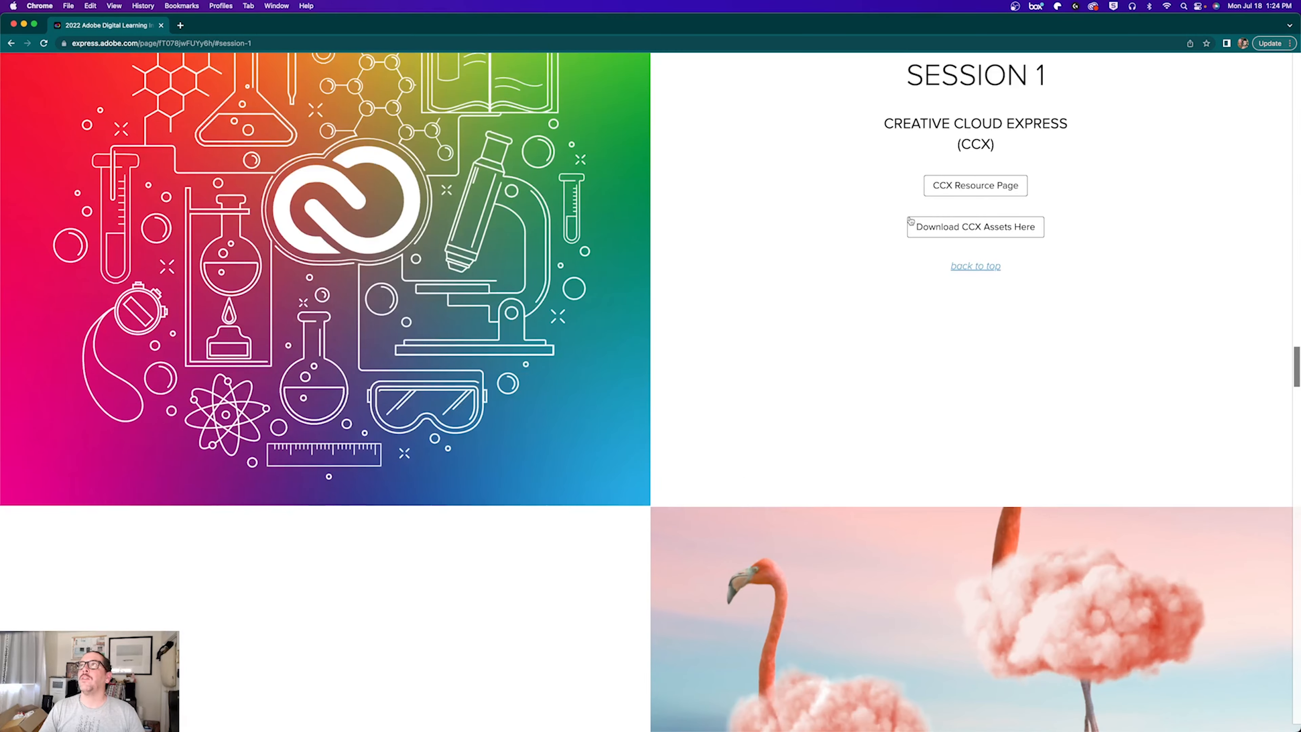
click(960, 185)
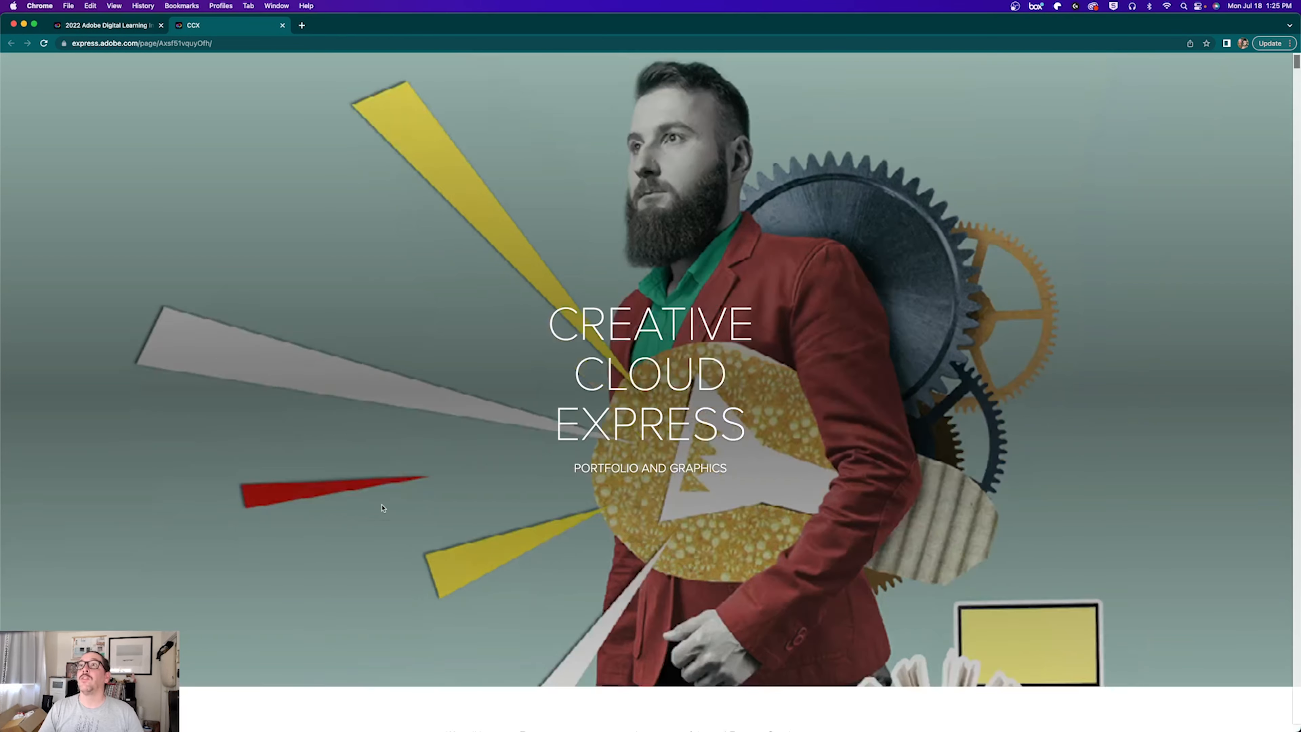
Step: Scroll the Contents list and jump to the 'Creating Graphics with CCX' tutorial section
scroll(381, 508, down, 10)
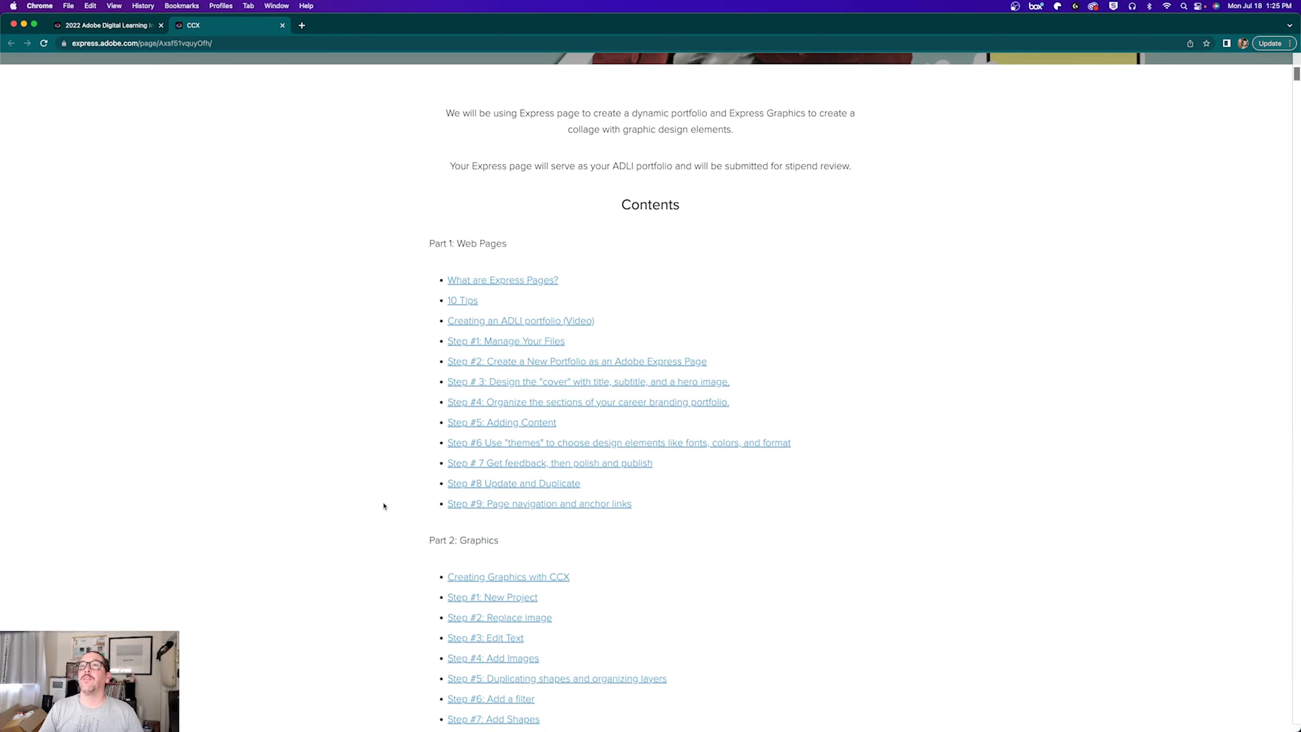
scroll(522, 541, down, 4)
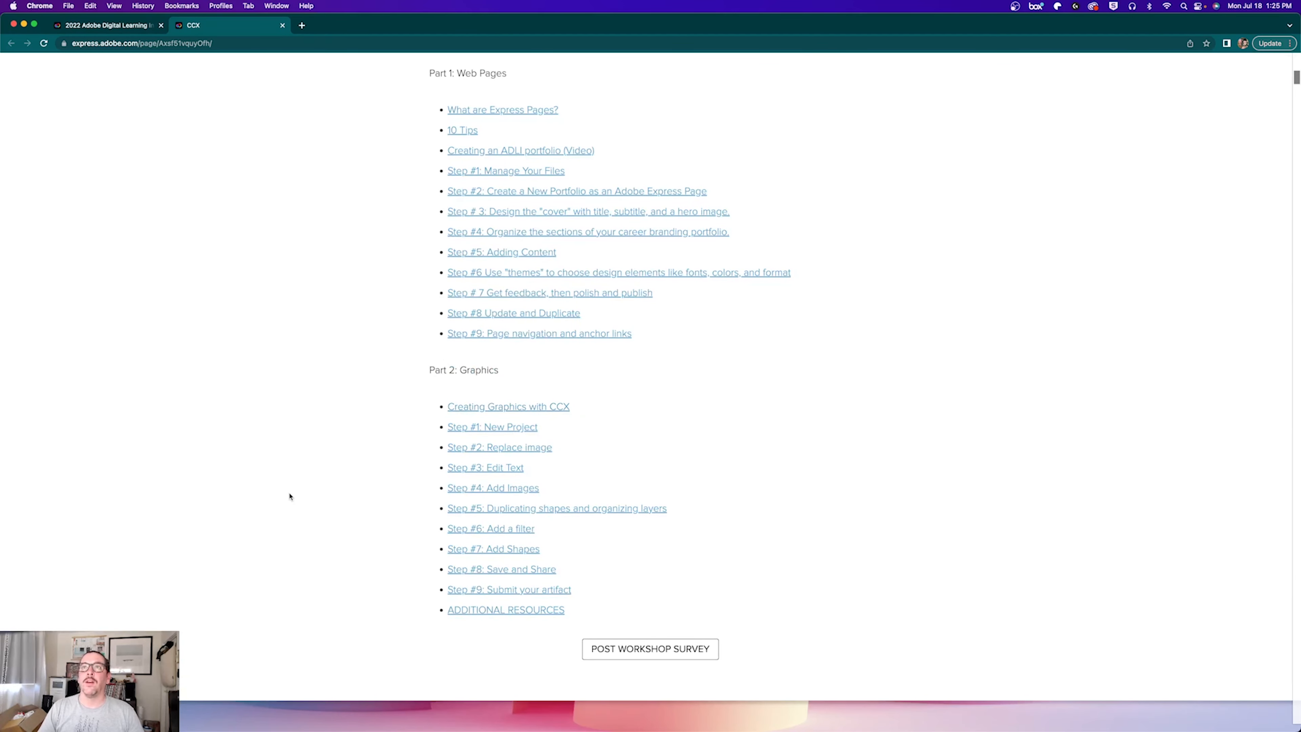
scroll(290, 495, up, 1)
scroll(484, 434, up, 2)
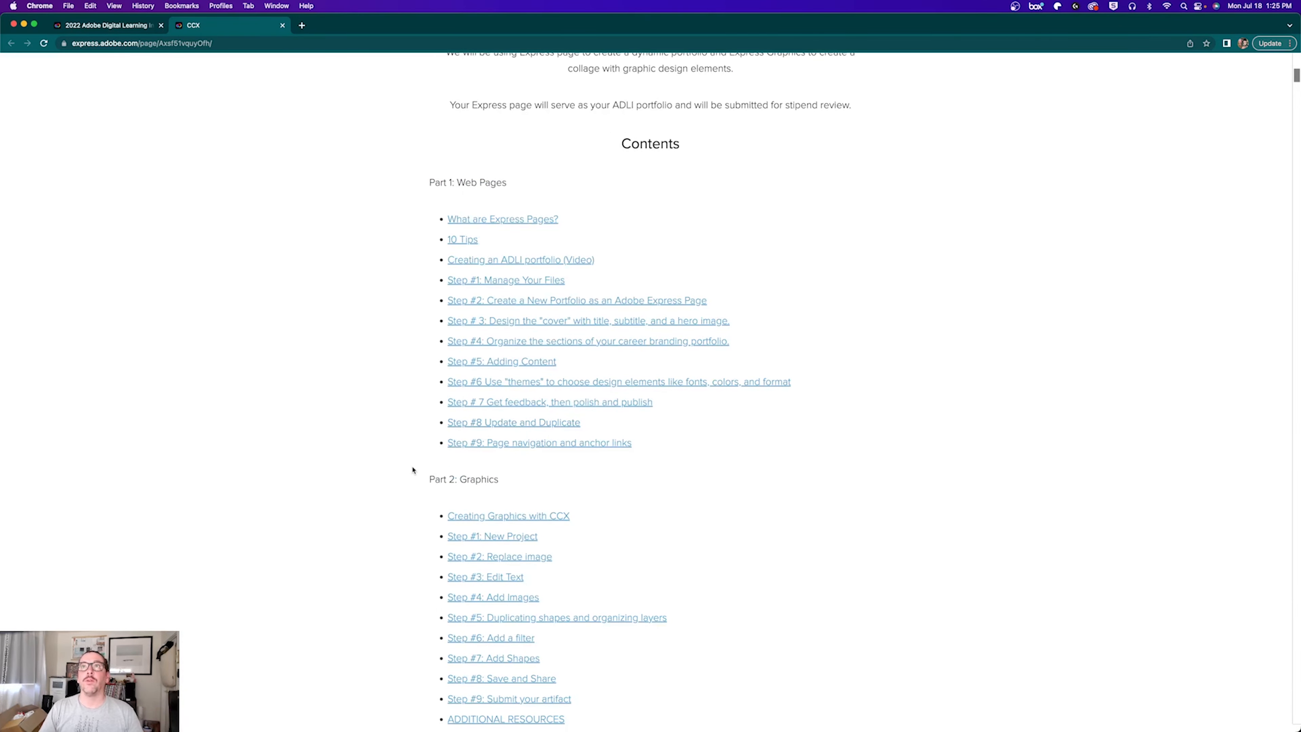
scroll(453, 484, down, 1)
click(493, 513)
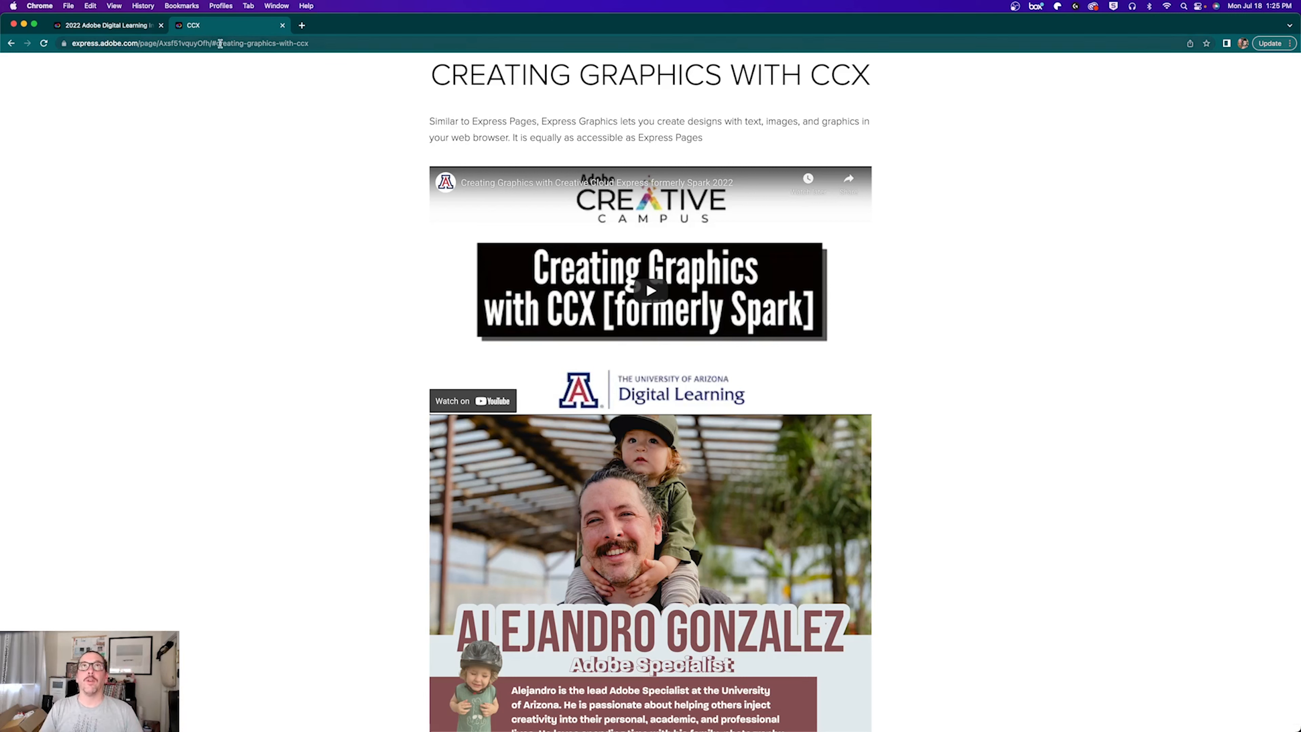
Step: Go to express.adobe.com from the address bar using the autocomplete suggestion
click(220, 44)
text(exp)
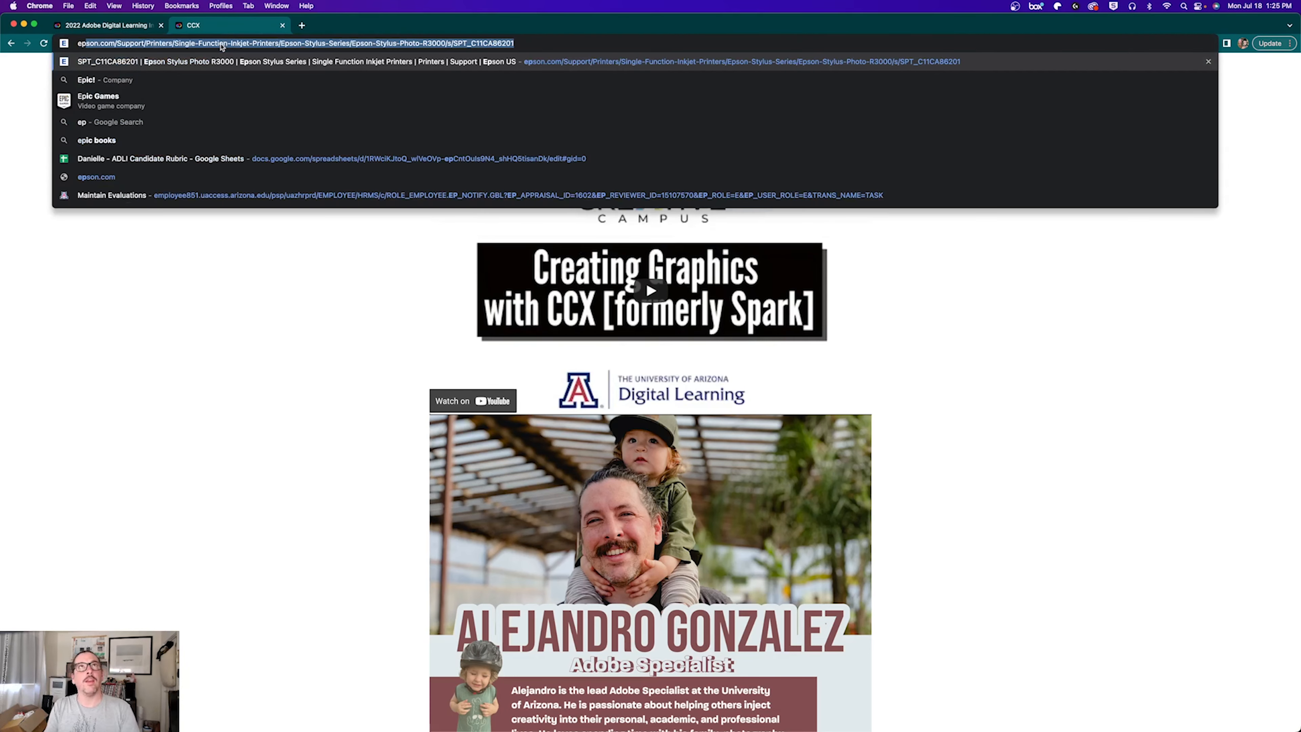
key(Return)
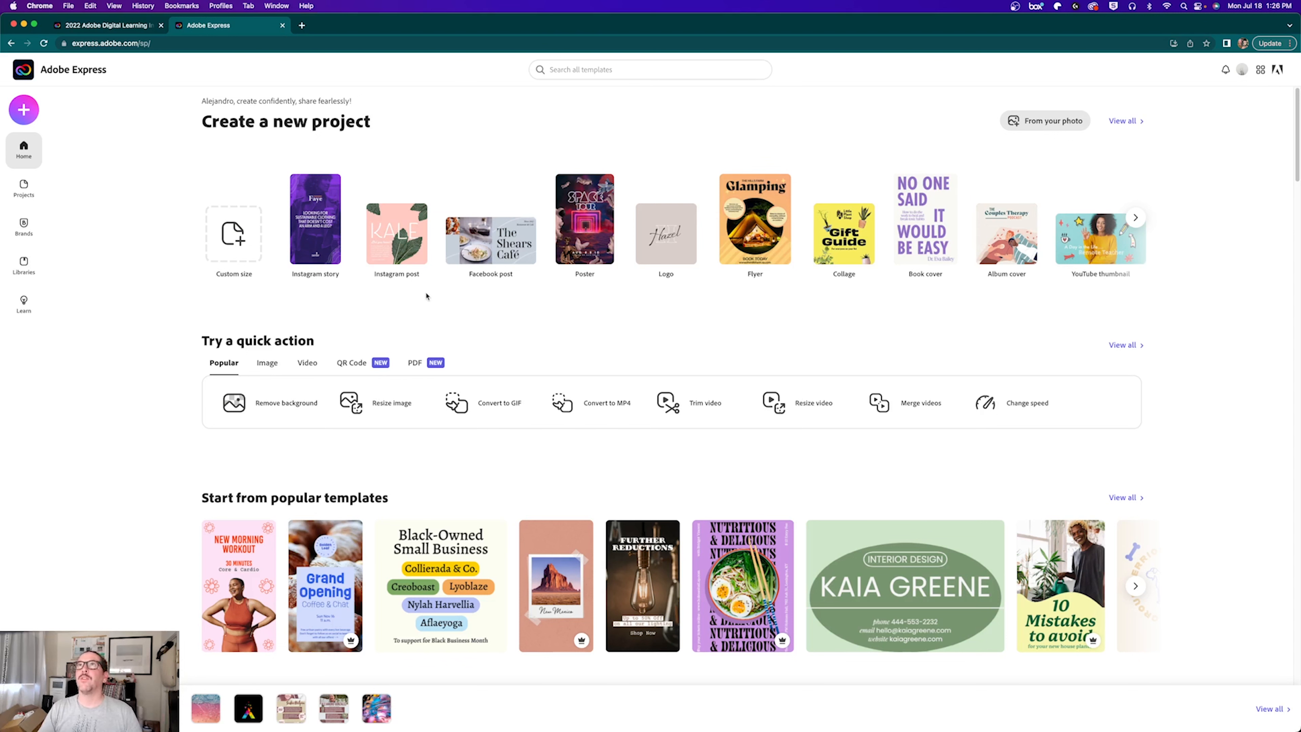
Step: Search all templates for 'about me', returning 2,012 results
click(582, 71)
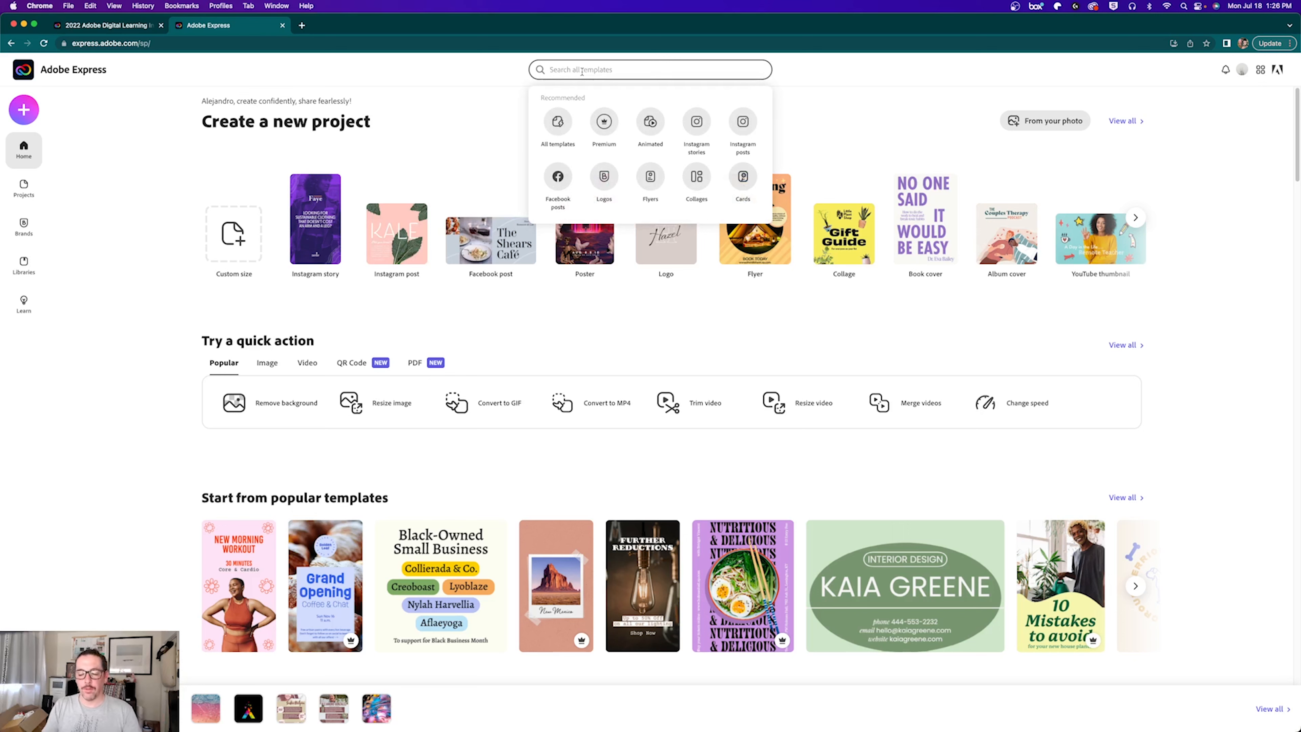
text(aboutme)
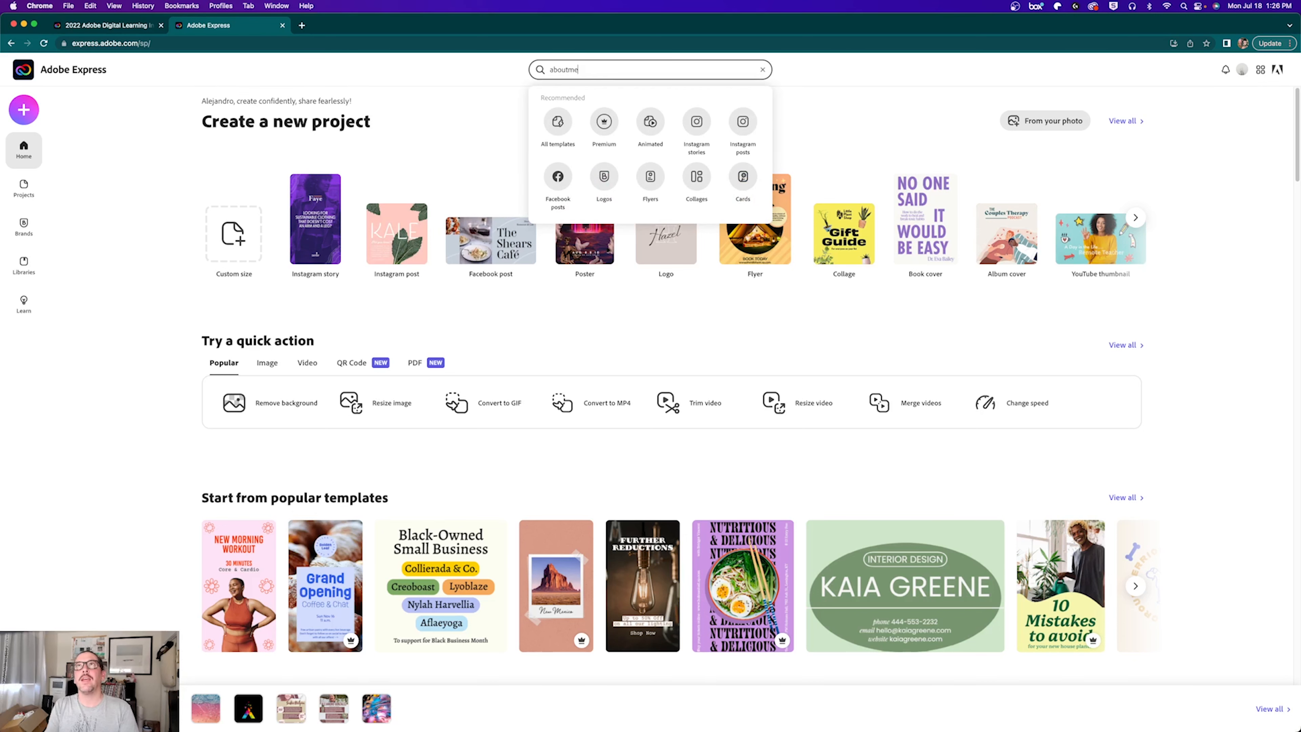
key(BackSpace)
key(BackSpace)
text( me)
key(Return)
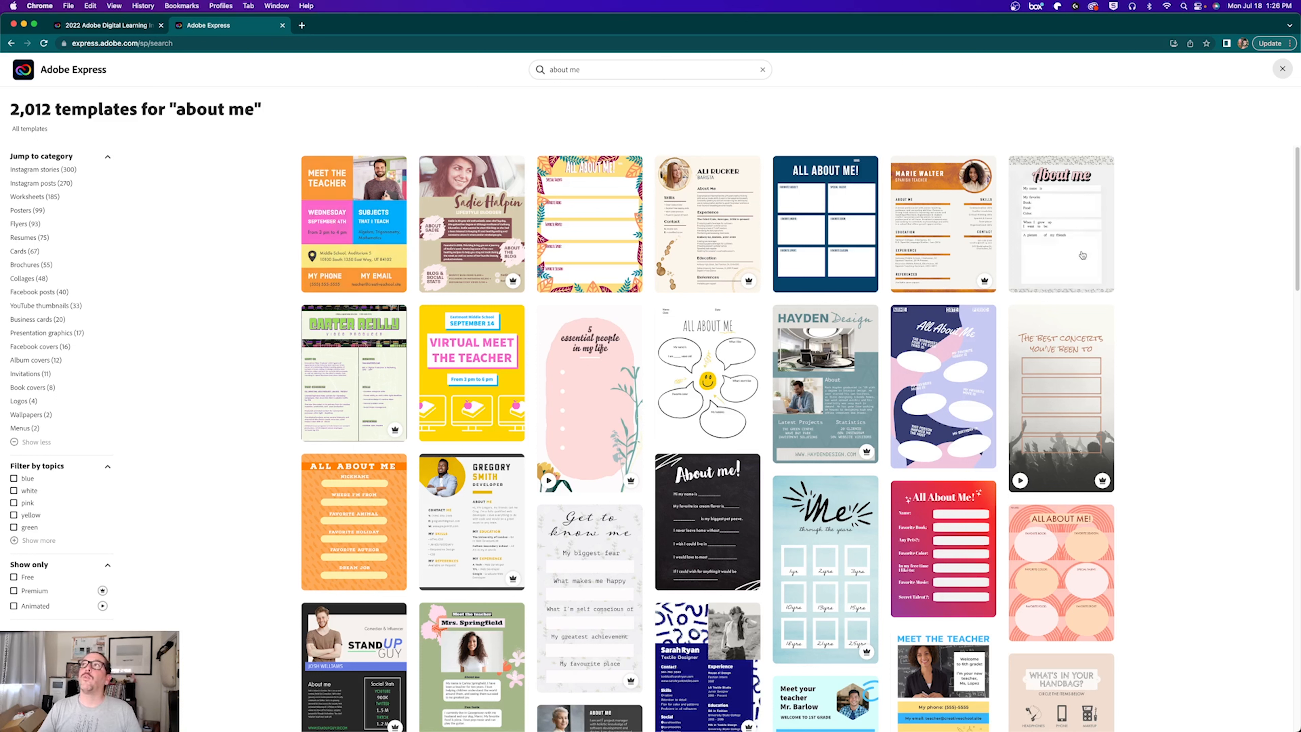
Step: Start a new project from the lifestyle blogger about-me template, then go back to the institute tab
mouse_move(1063, 245)
mouse_move(461, 231)
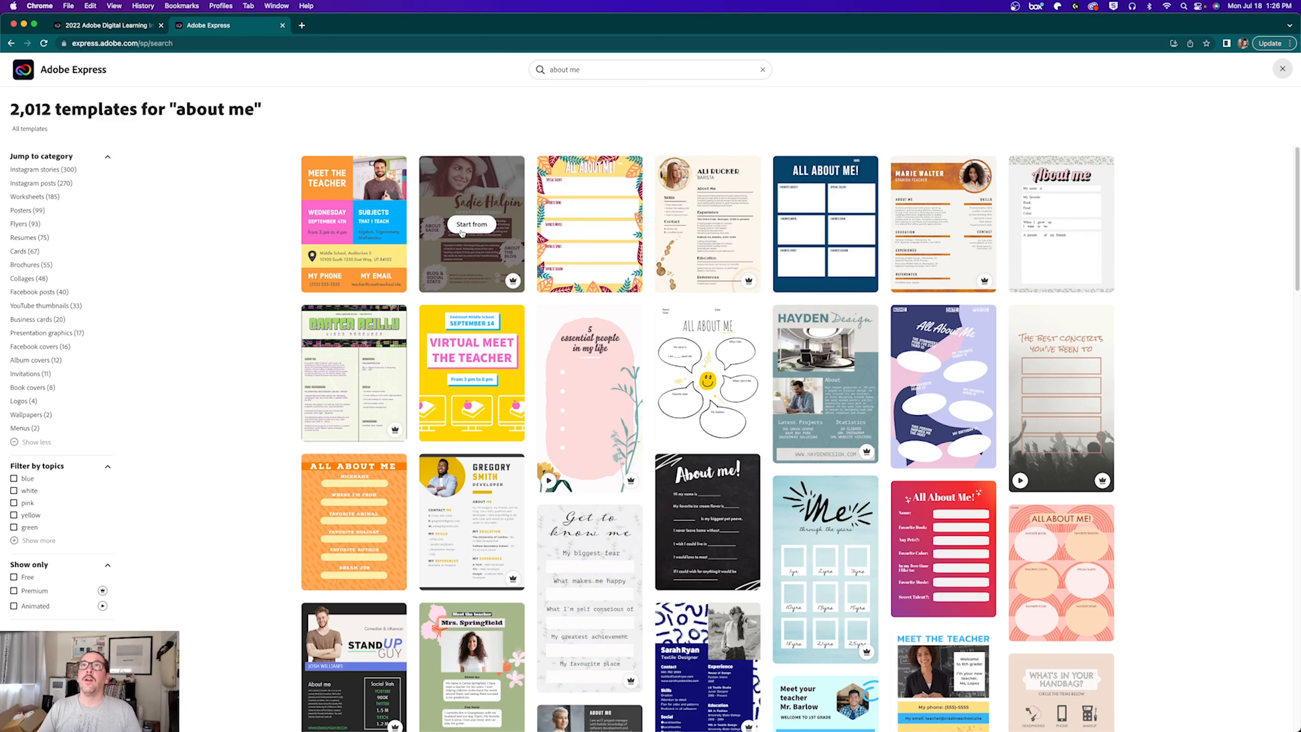
click(470, 226)
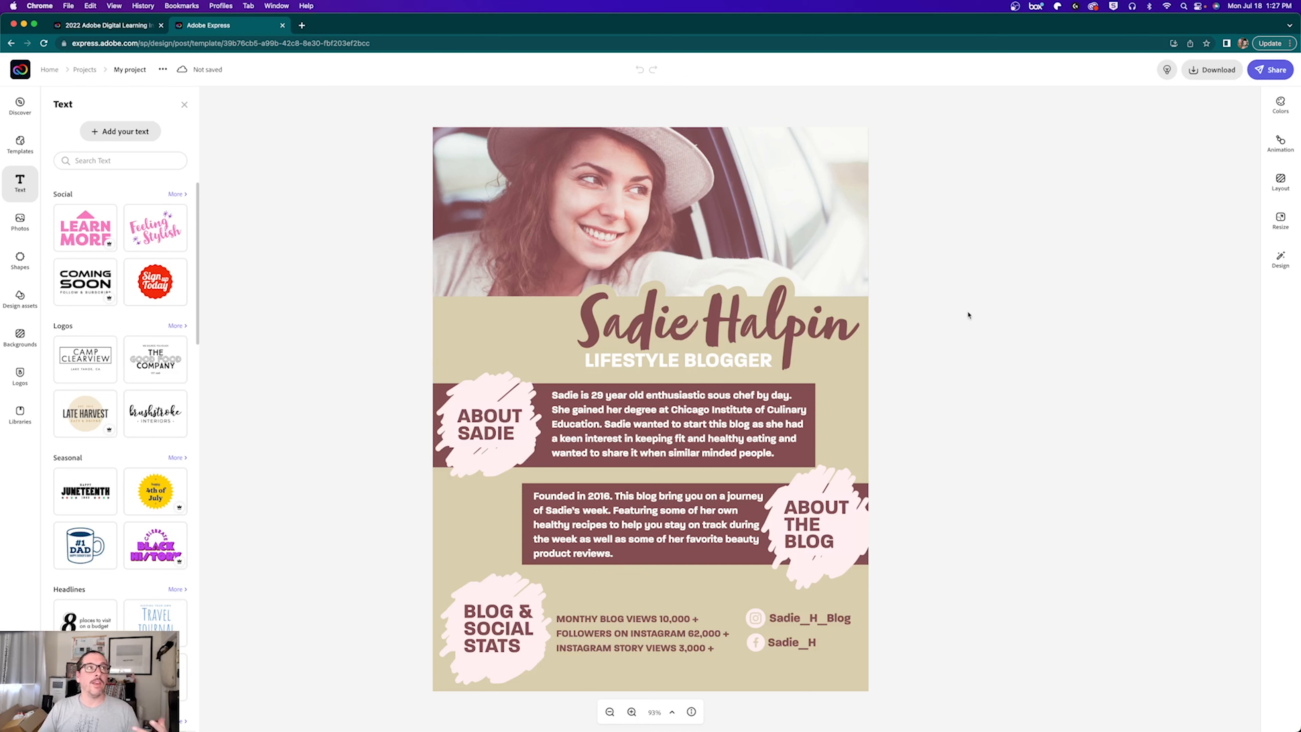
click(114, 26)
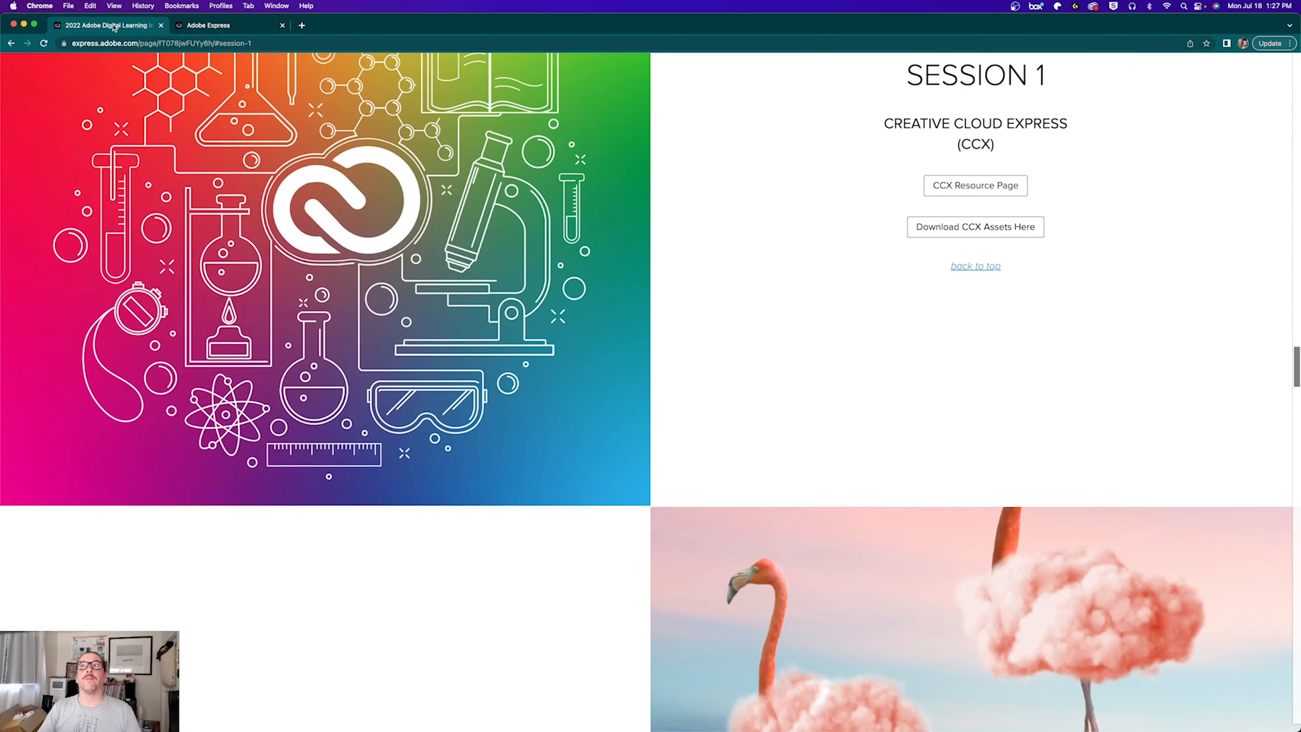
Step: Reopen the CCX resource page and enlarge the sample Adobe Specialist bio poster, then bring up Finder
click(967, 191)
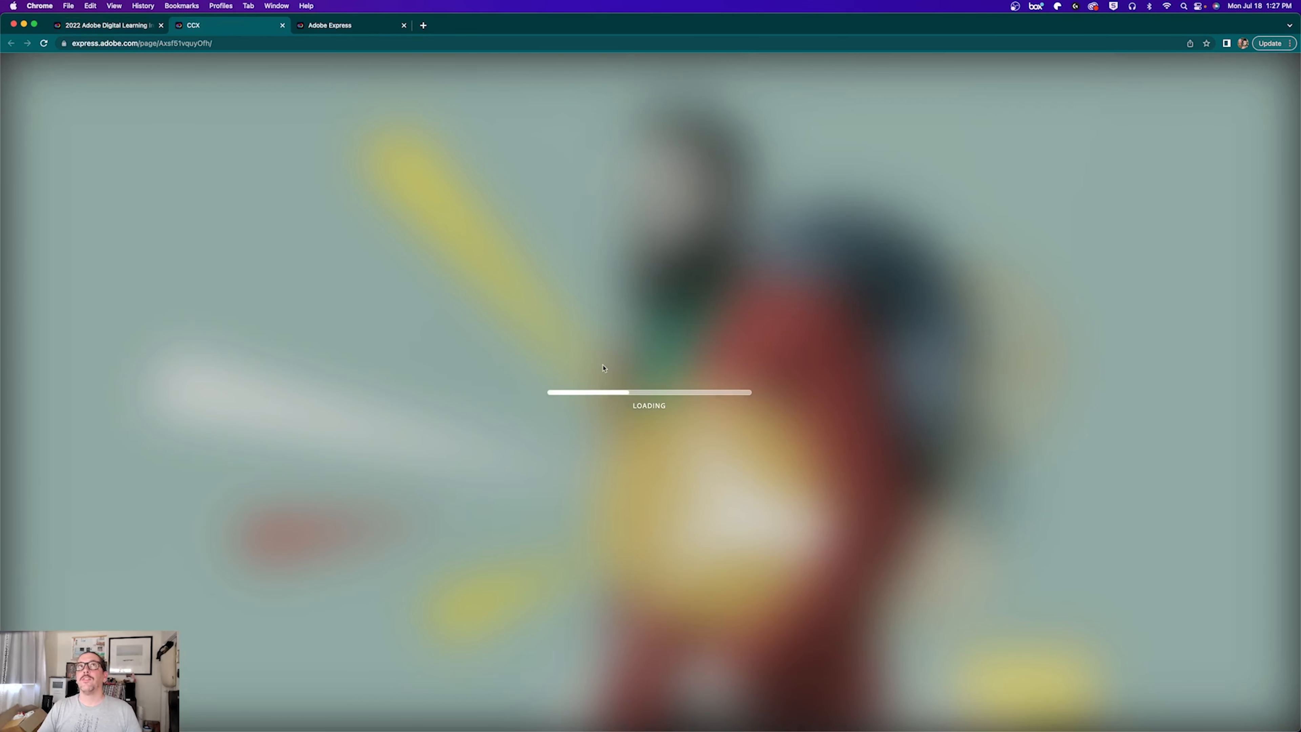
scroll(389, 522, down, 15)
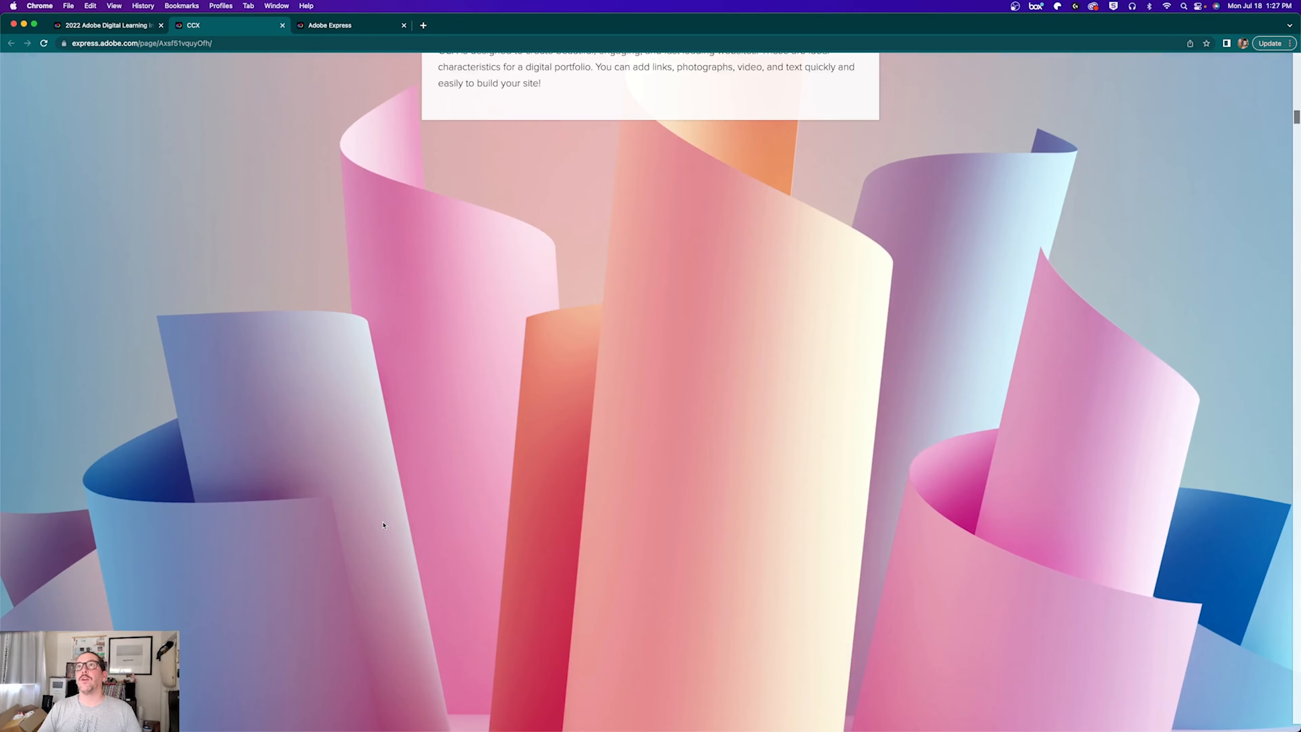
scroll(383, 525, up, 15)
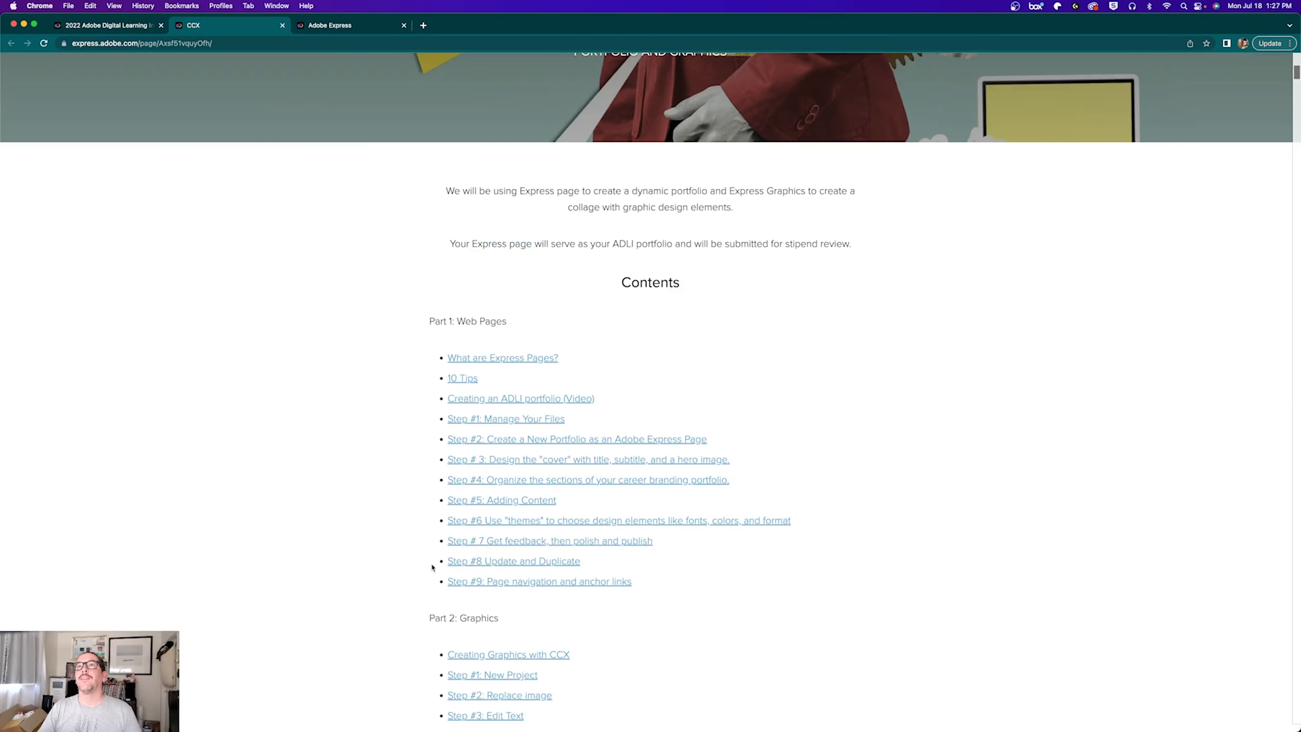
click(478, 655)
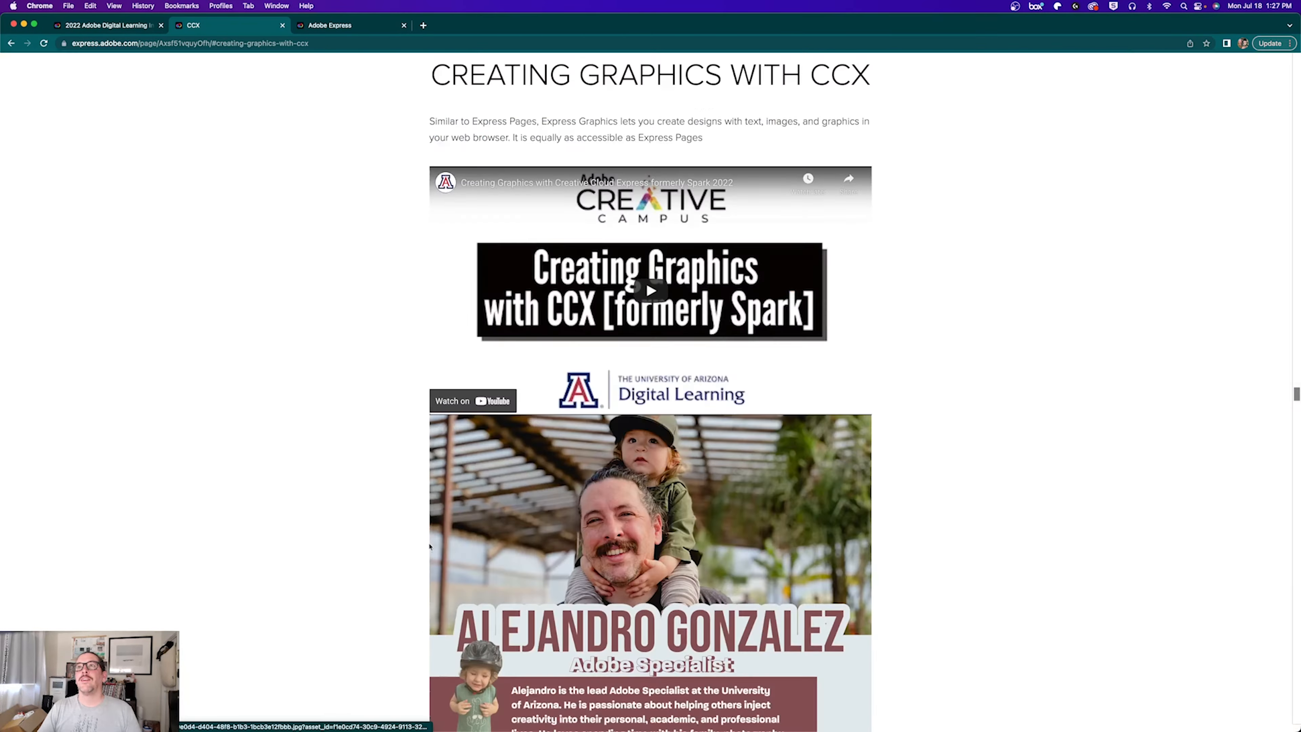
scroll(512, 494, down, 3)
click(553, 453)
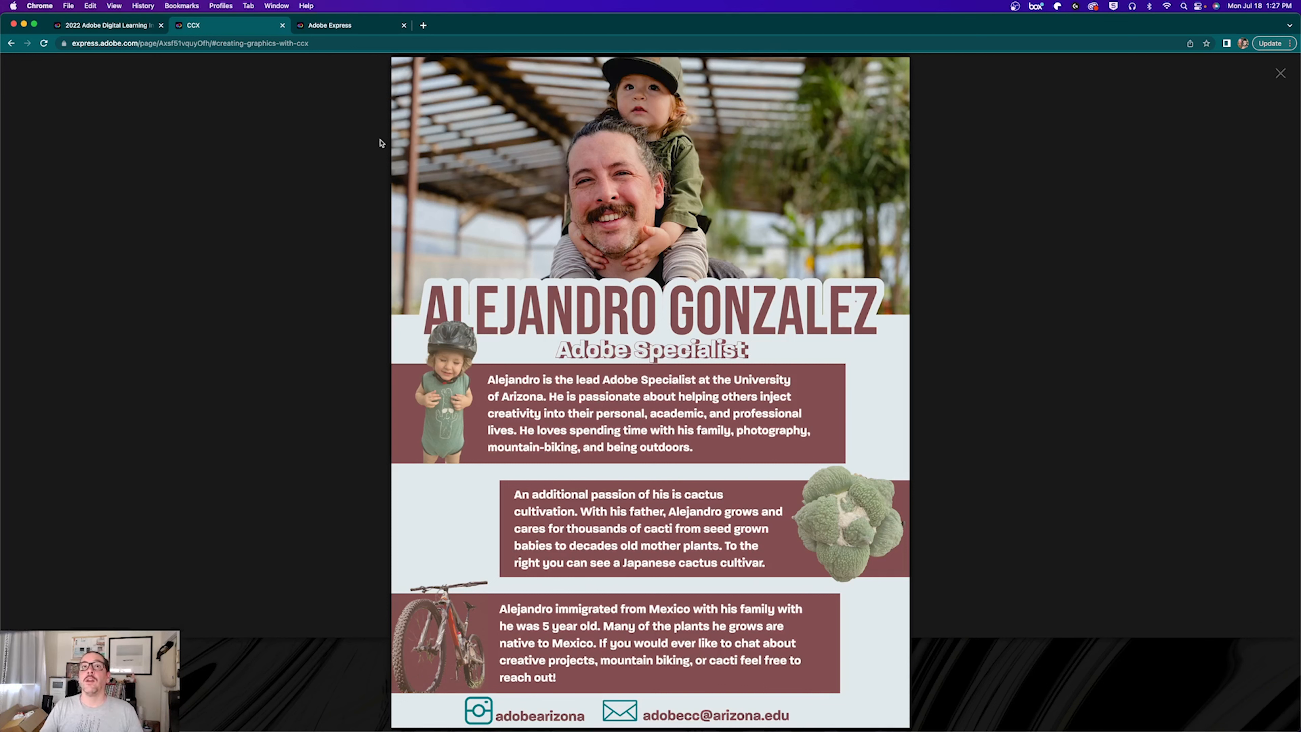
mouse_move(195, 730)
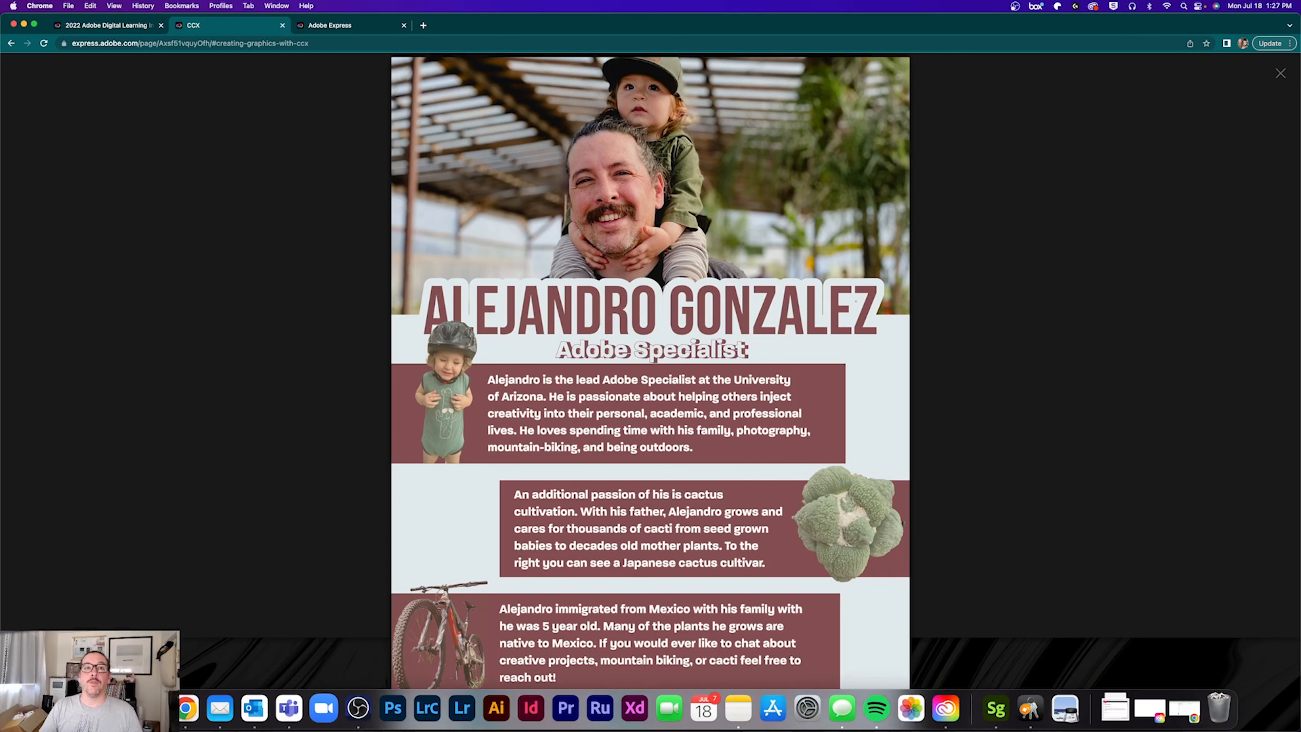
click(82, 708)
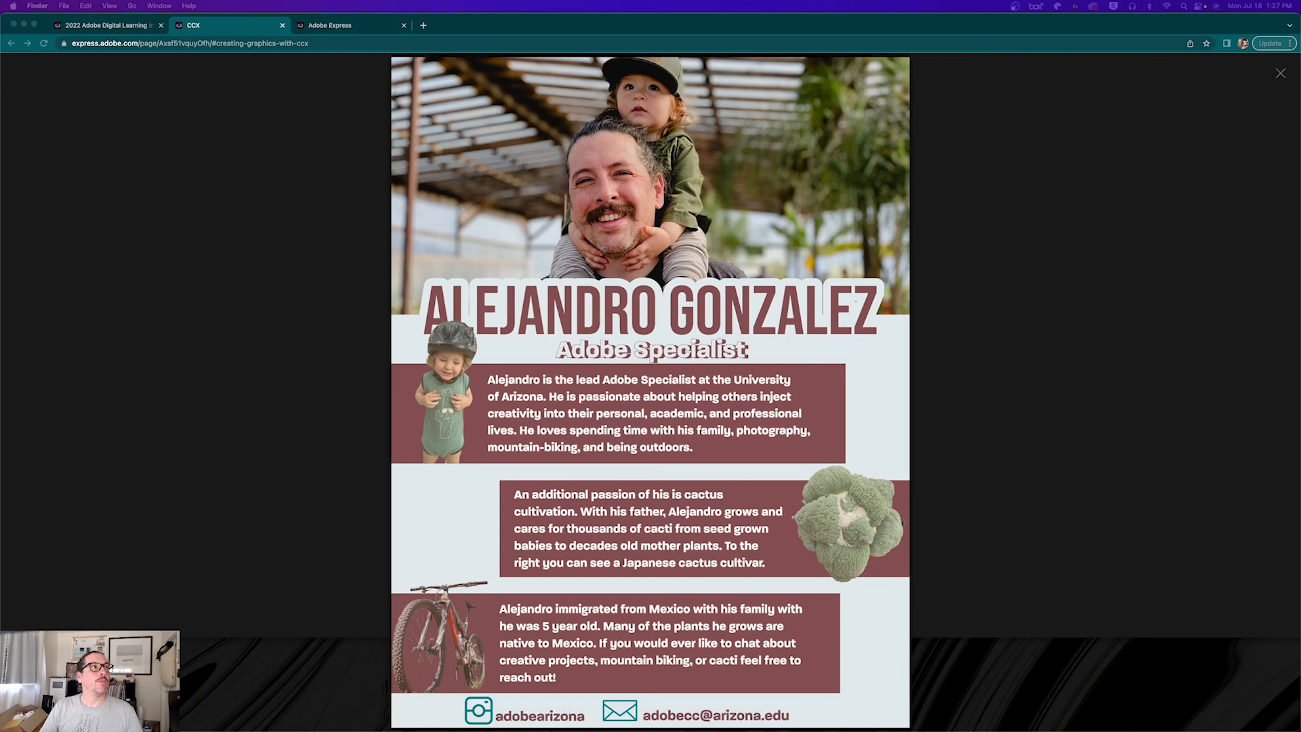
drag(0, 295, 862, 345)
click(914, 371)
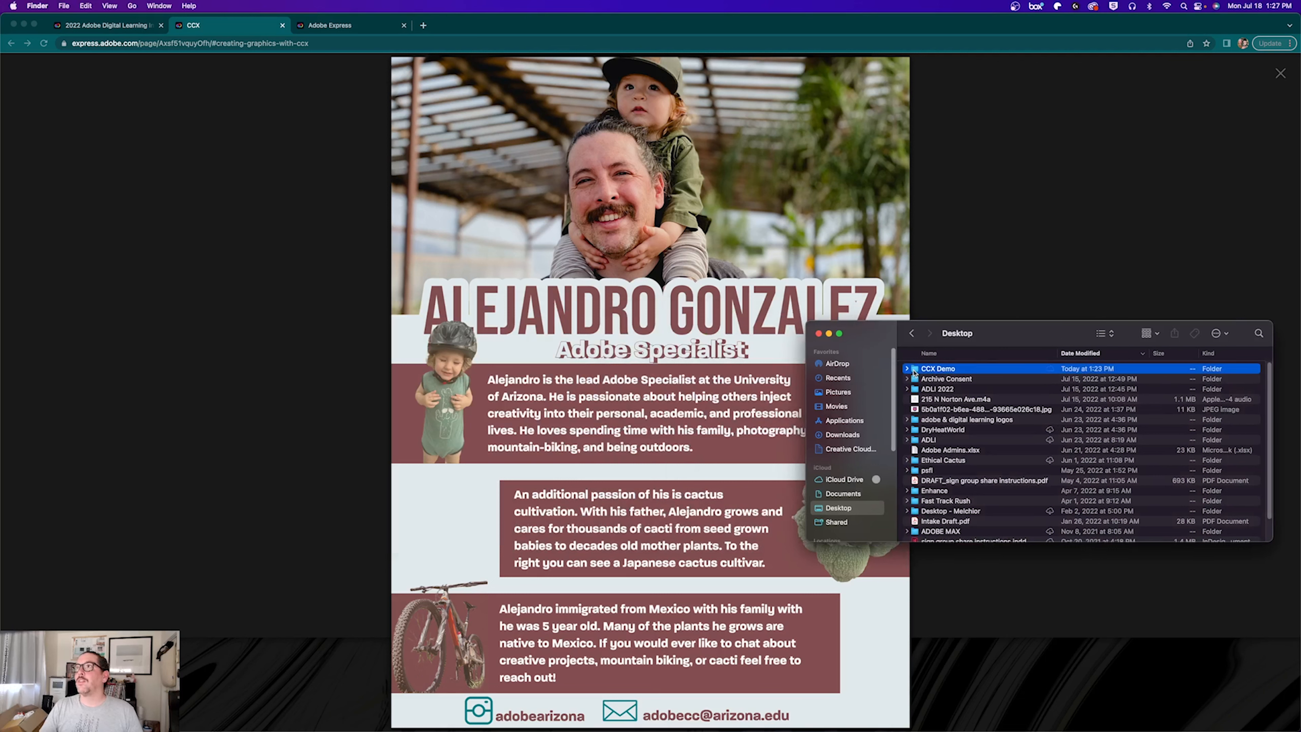
double_click(914, 371)
click(923, 370)
click(932, 408)
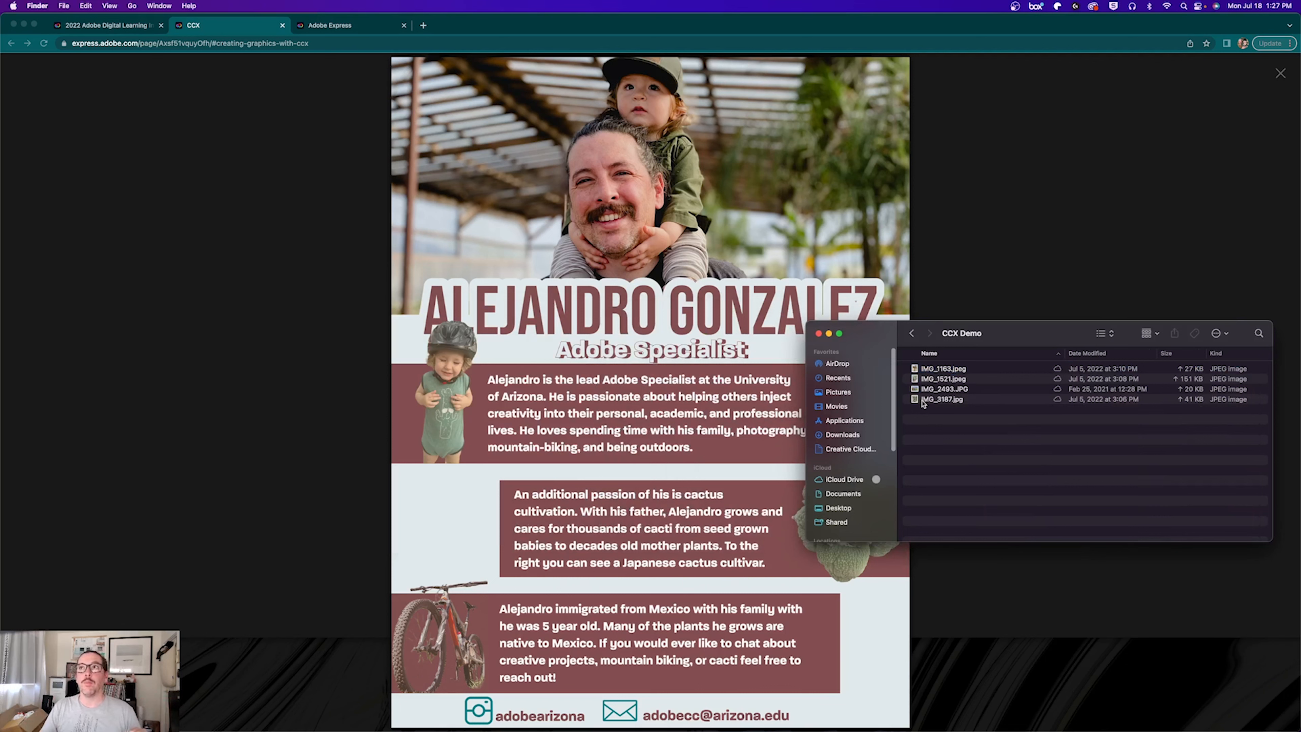
click(341, 481)
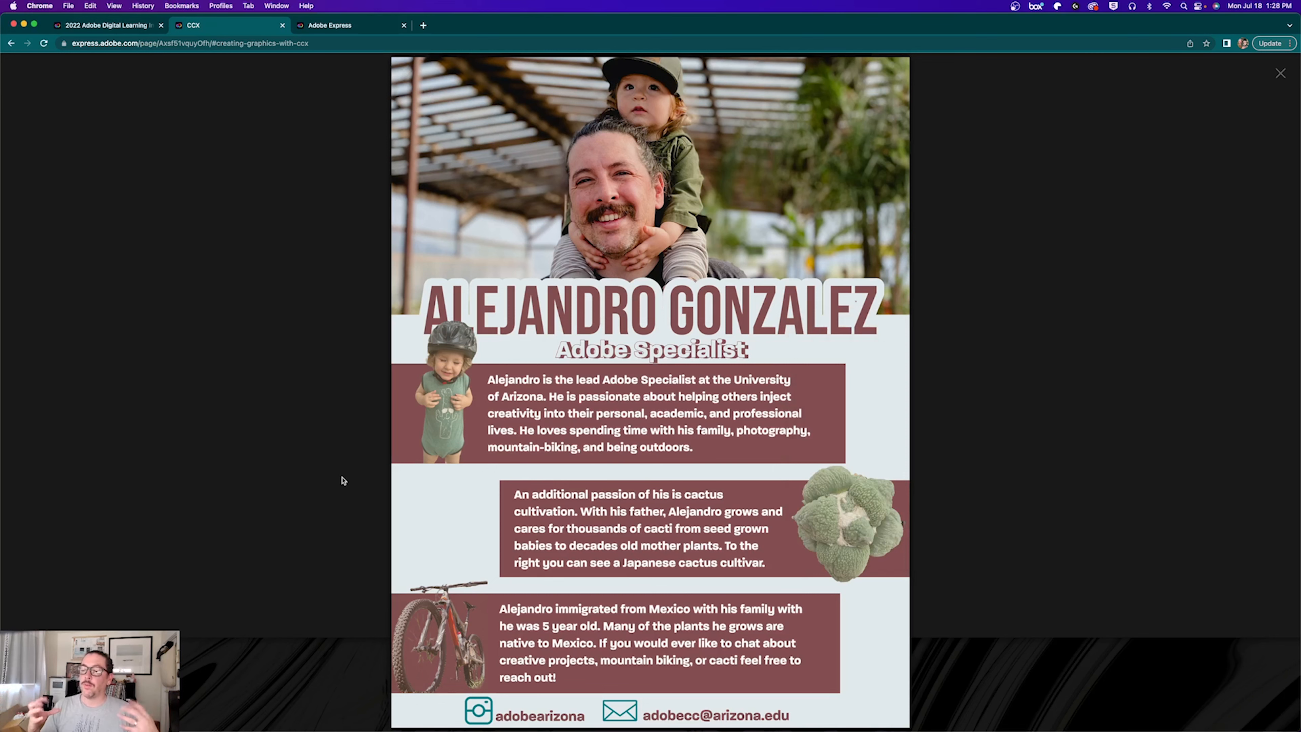
Step: Return to the template in the editor, select the woman's photo, then deselect to close its panels
click(315, 25)
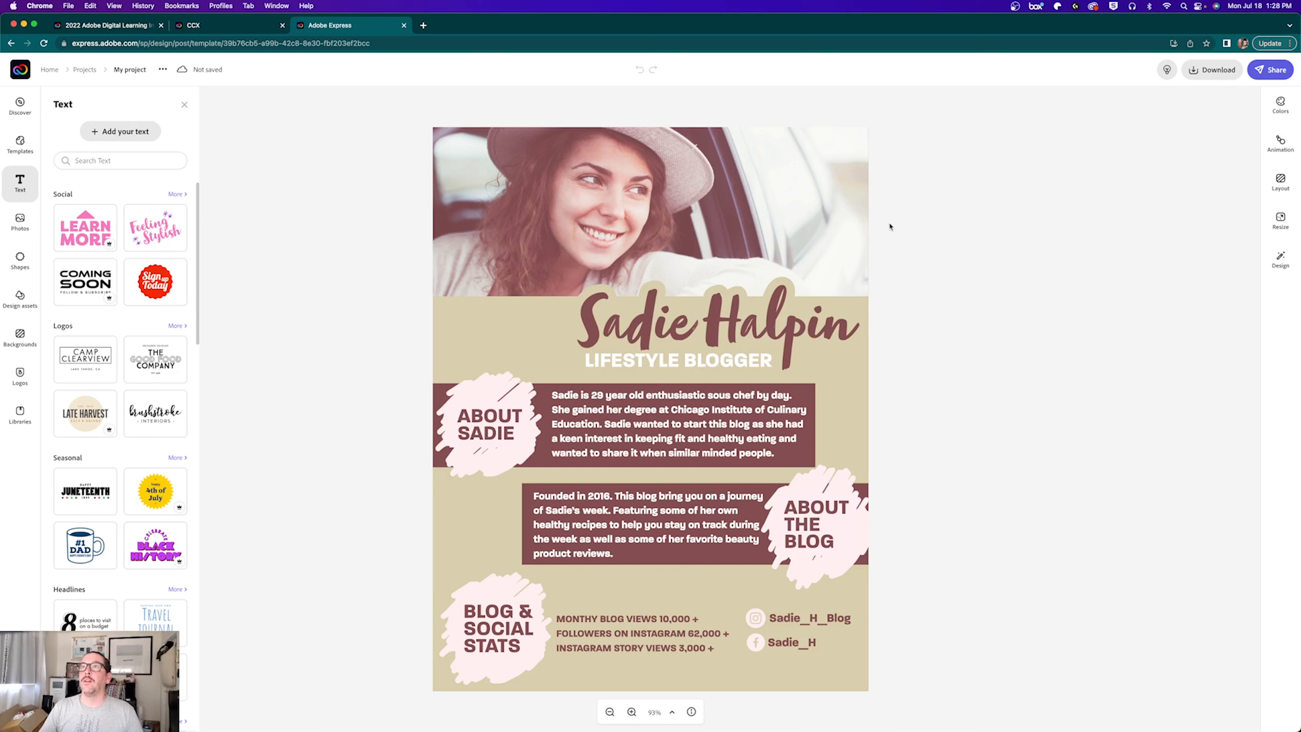
click(595, 163)
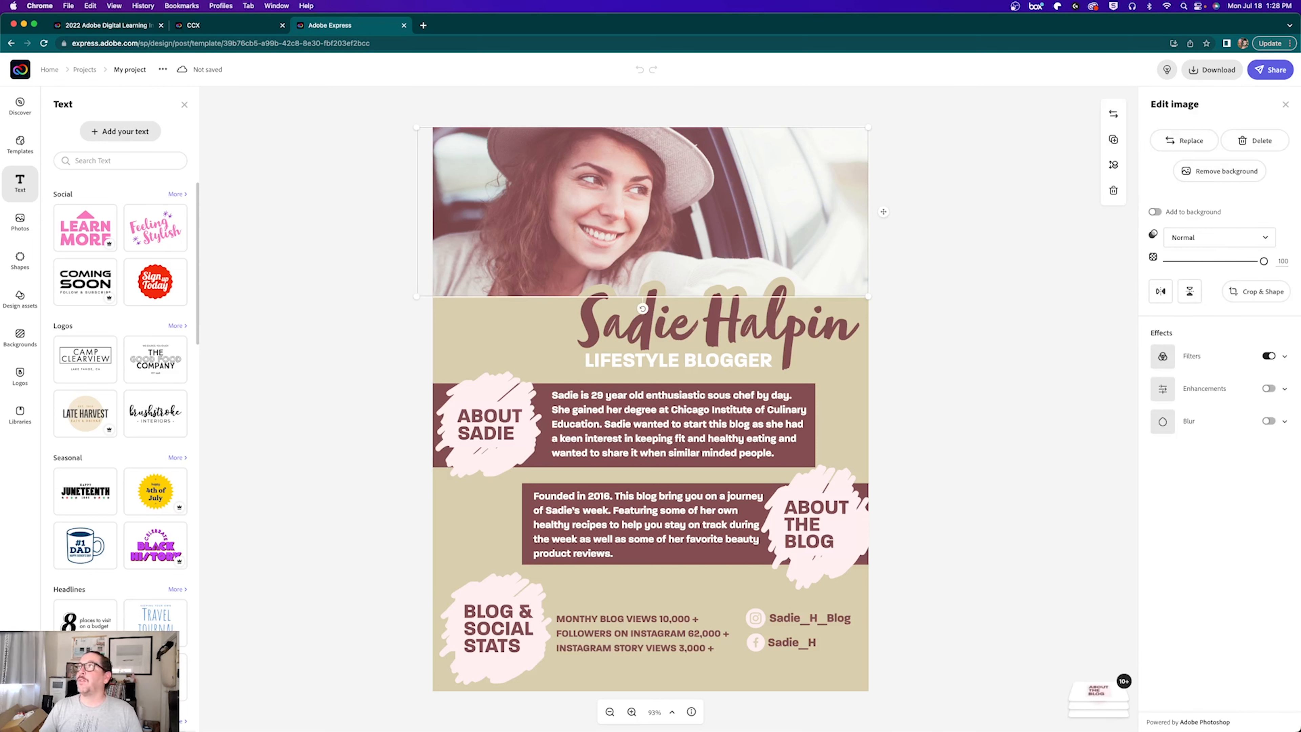
click(294, 338)
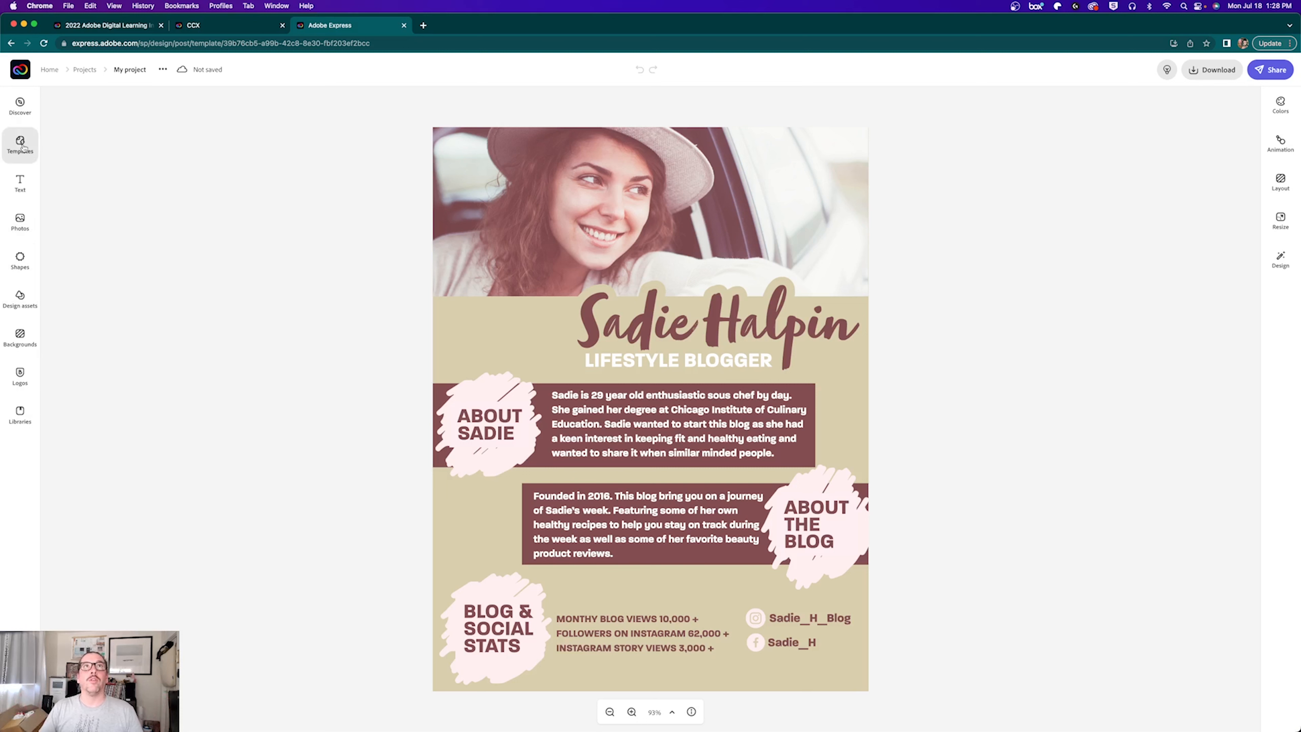
Step: Browse the Text styles and Photos libraries, ending on the Shapes library
click(15, 182)
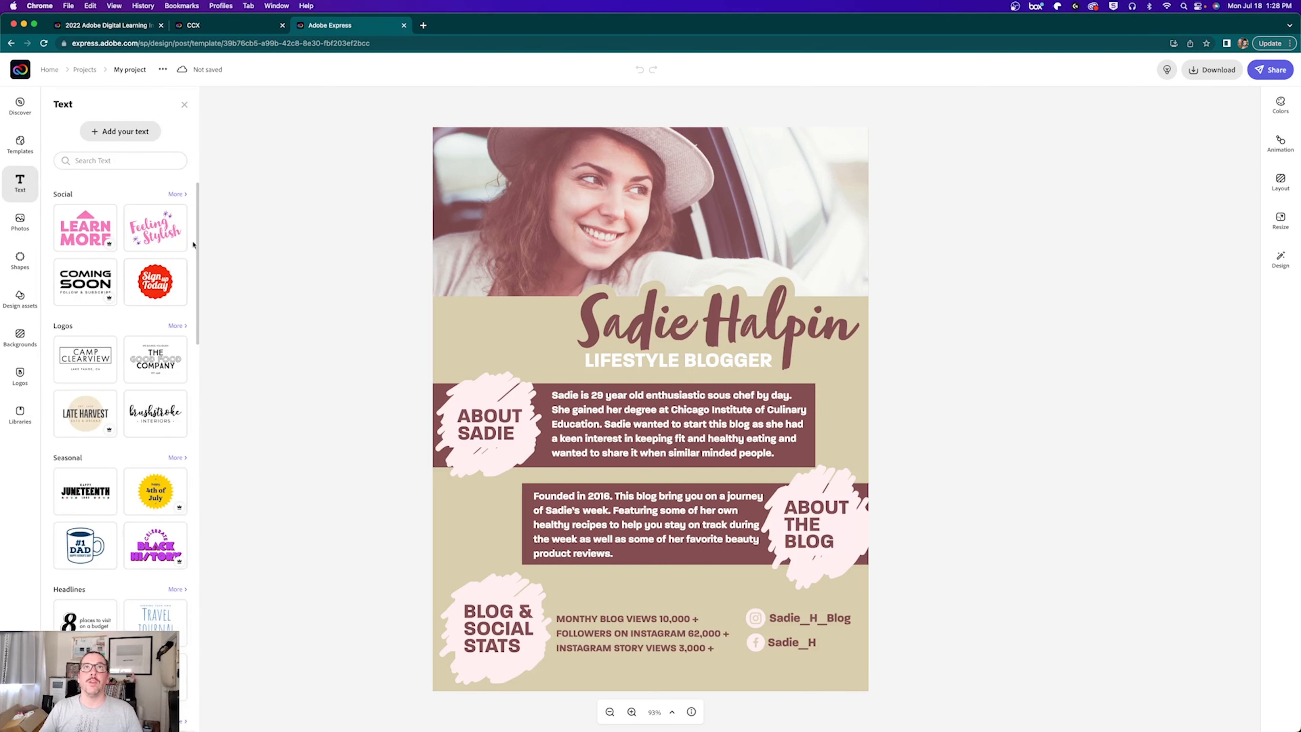
mouse_move(195, 232)
mouse_down()
mouse_move(197, 378)
mouse_move(197, 237)
mouse_up()
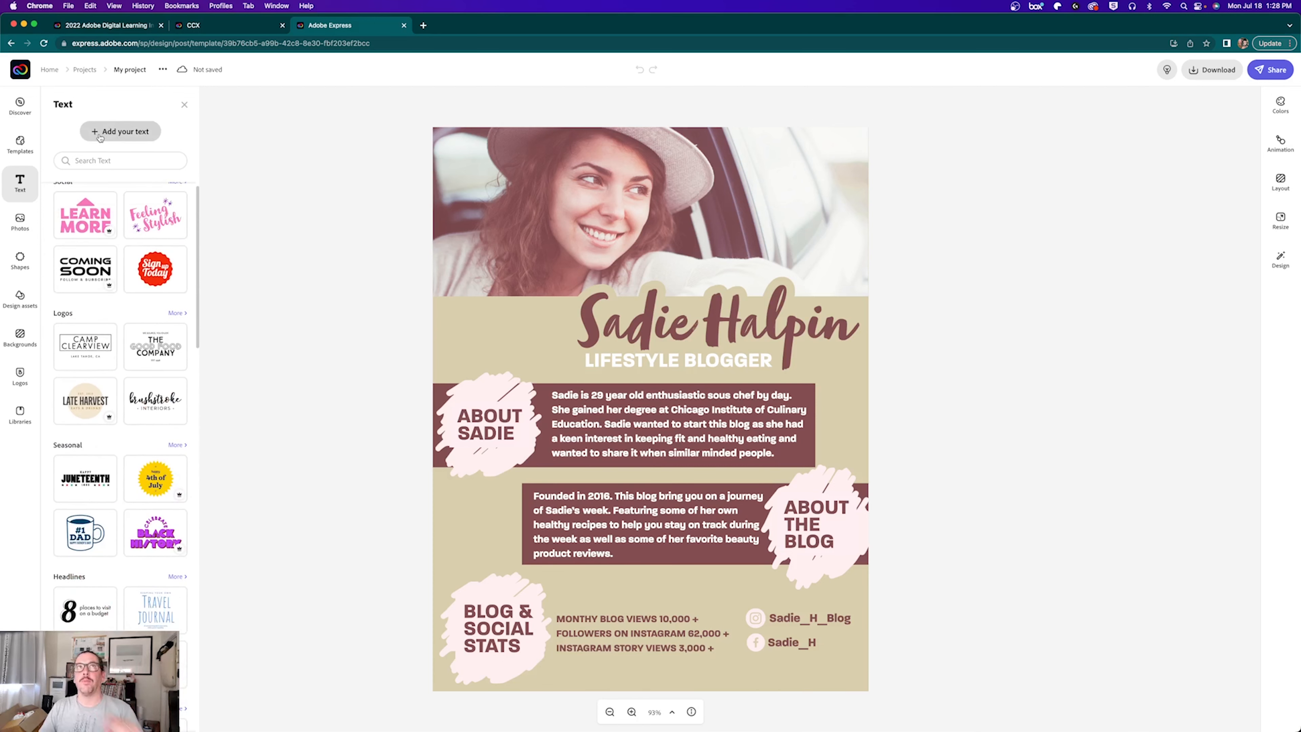
click(28, 228)
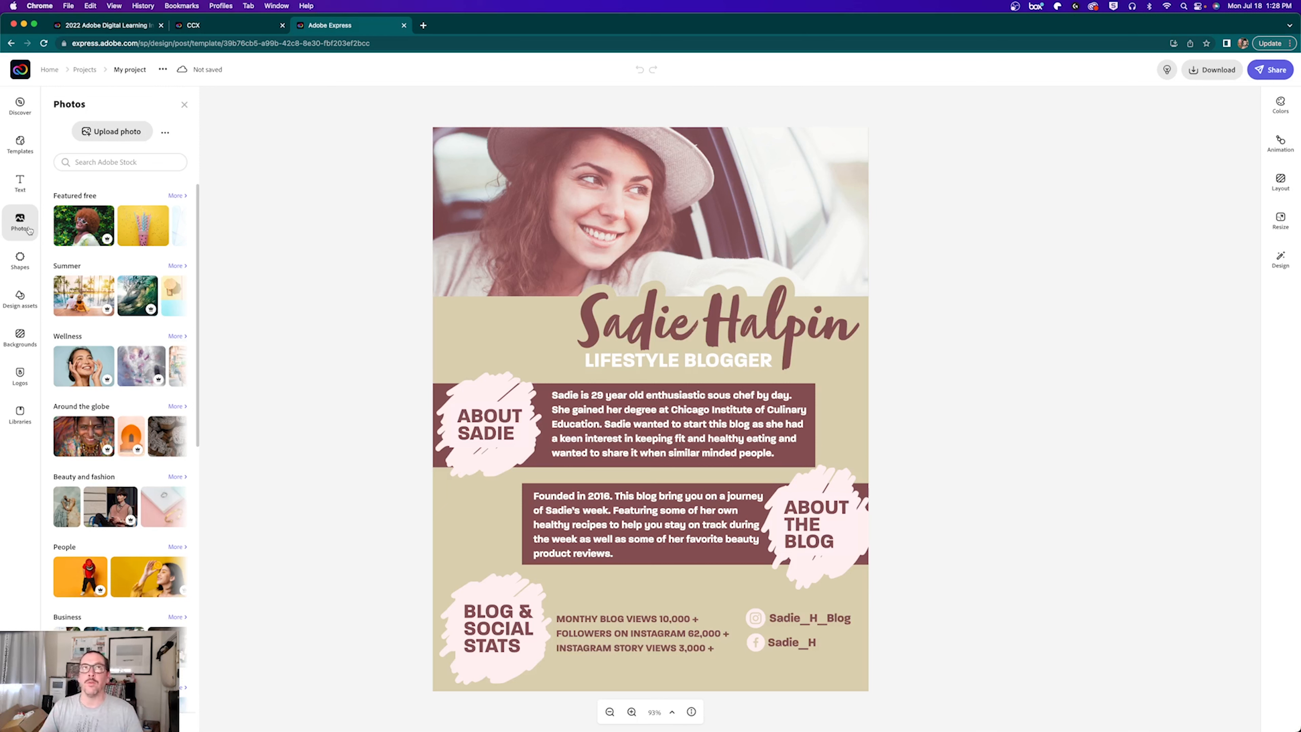
mouse_move(106, 241)
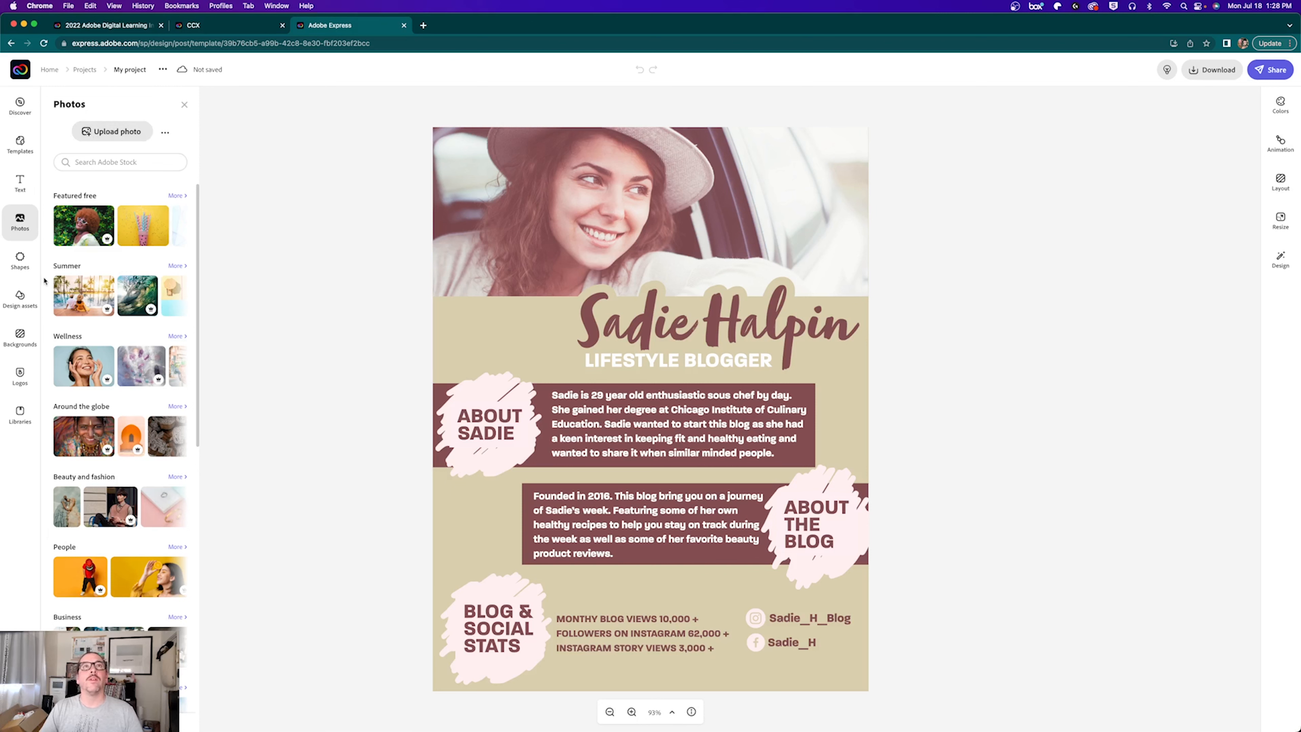
click(20, 260)
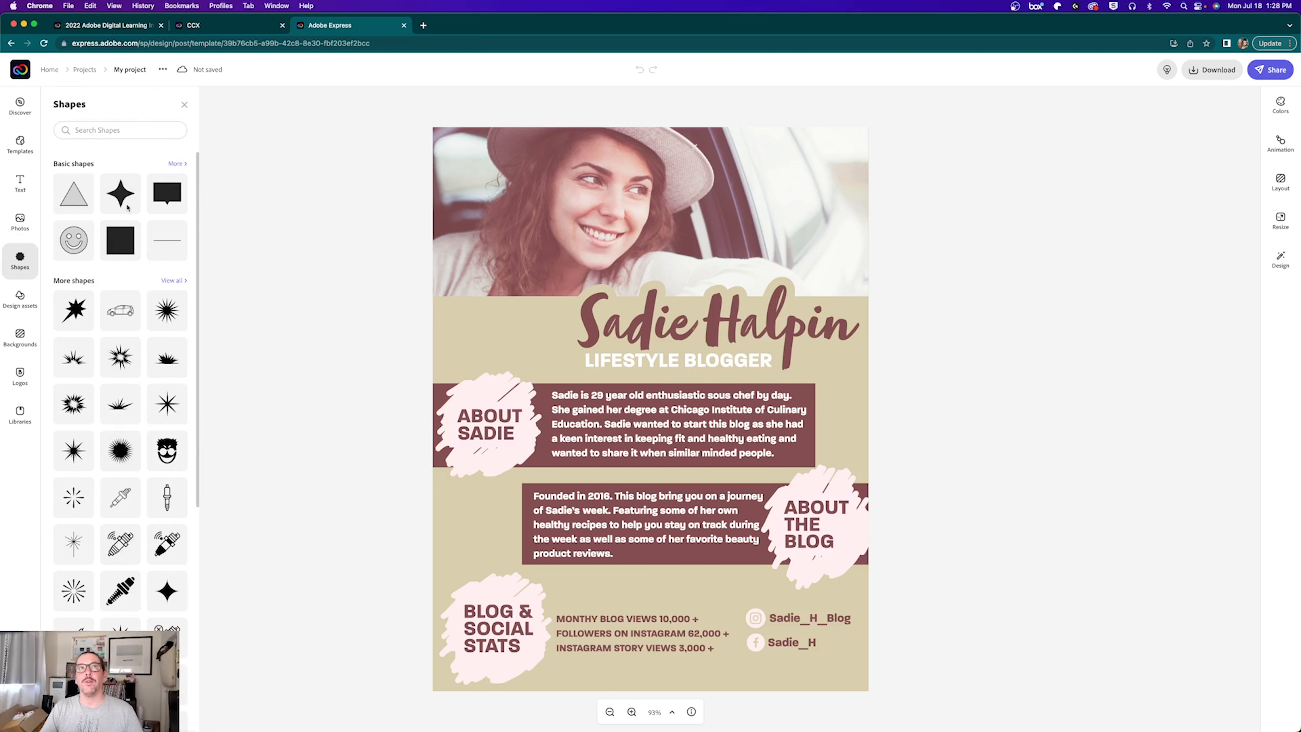
Step: Scroll through the basic and more shapes, then switch to the Design assets library
drag(197, 234, 189, 609)
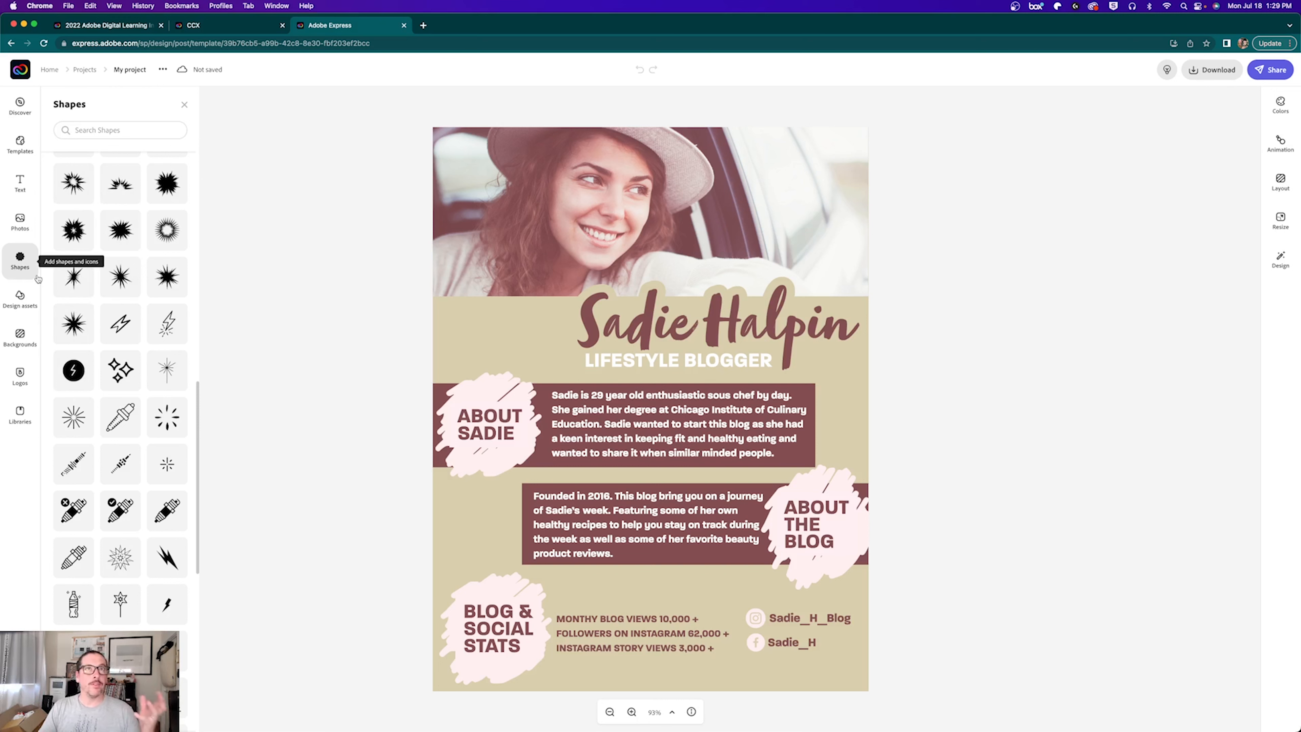
click(19, 297)
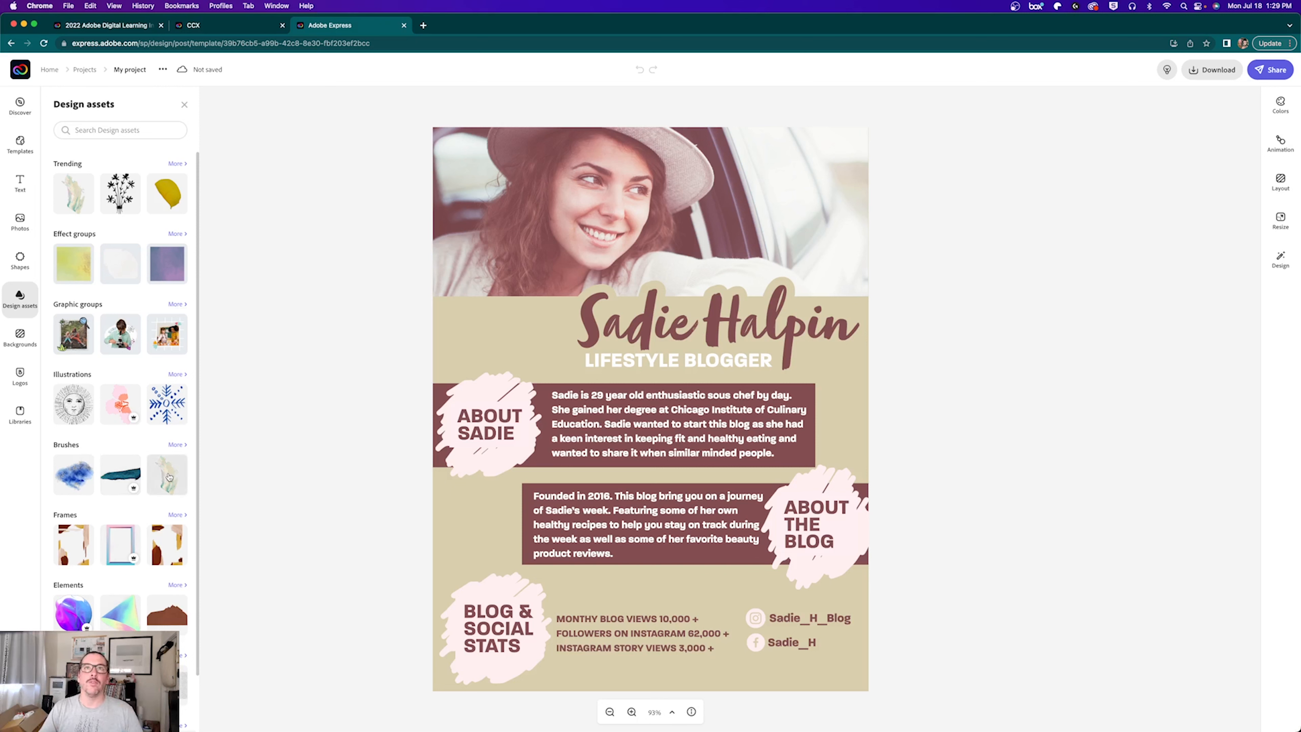
Step: Search the design assets for 'camera' graphics
scroll(117, 503, down, 2)
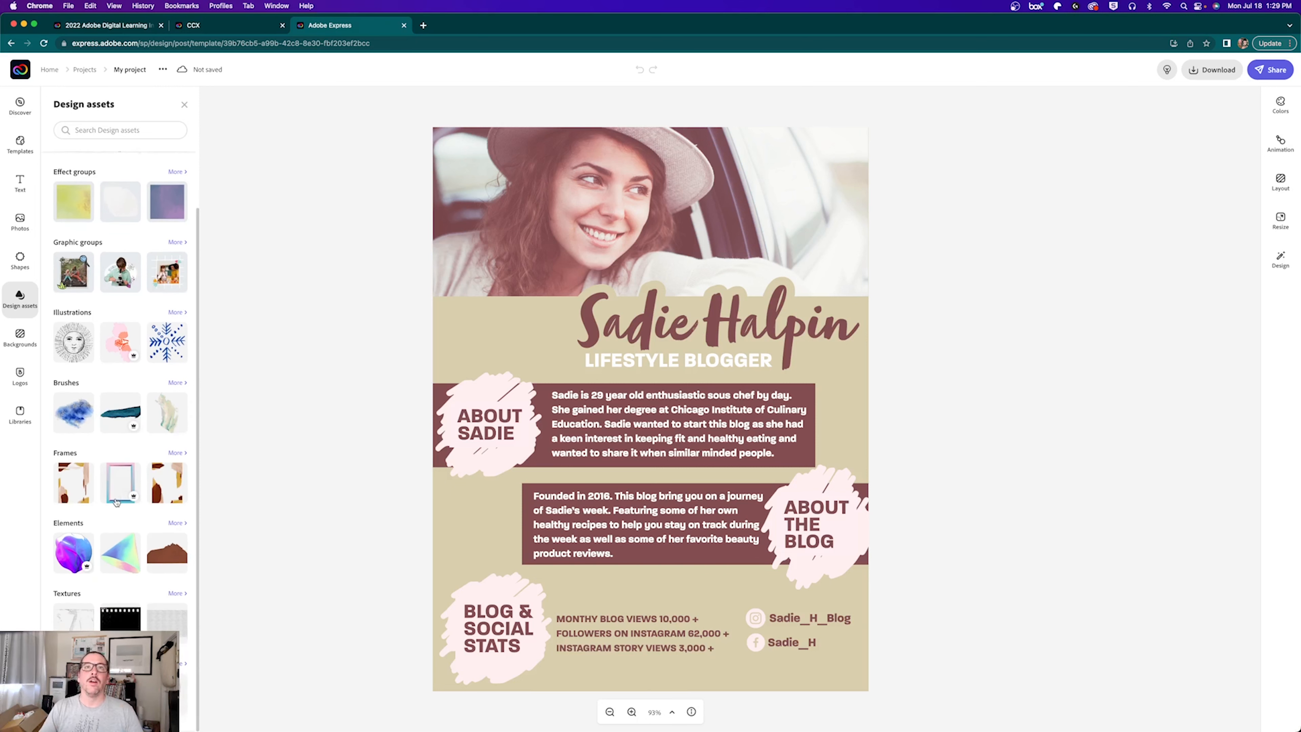
scroll(119, 405, up, 2)
click(94, 128)
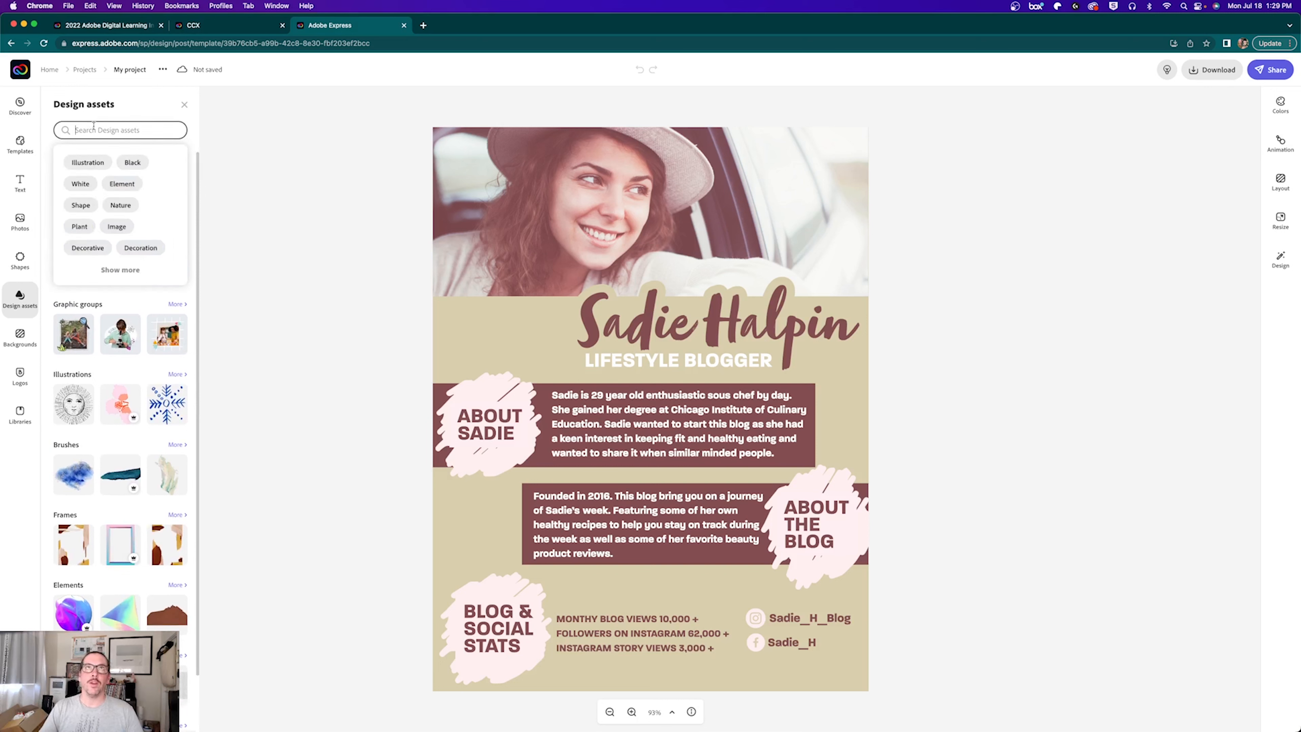
text(camera)
key(Return)
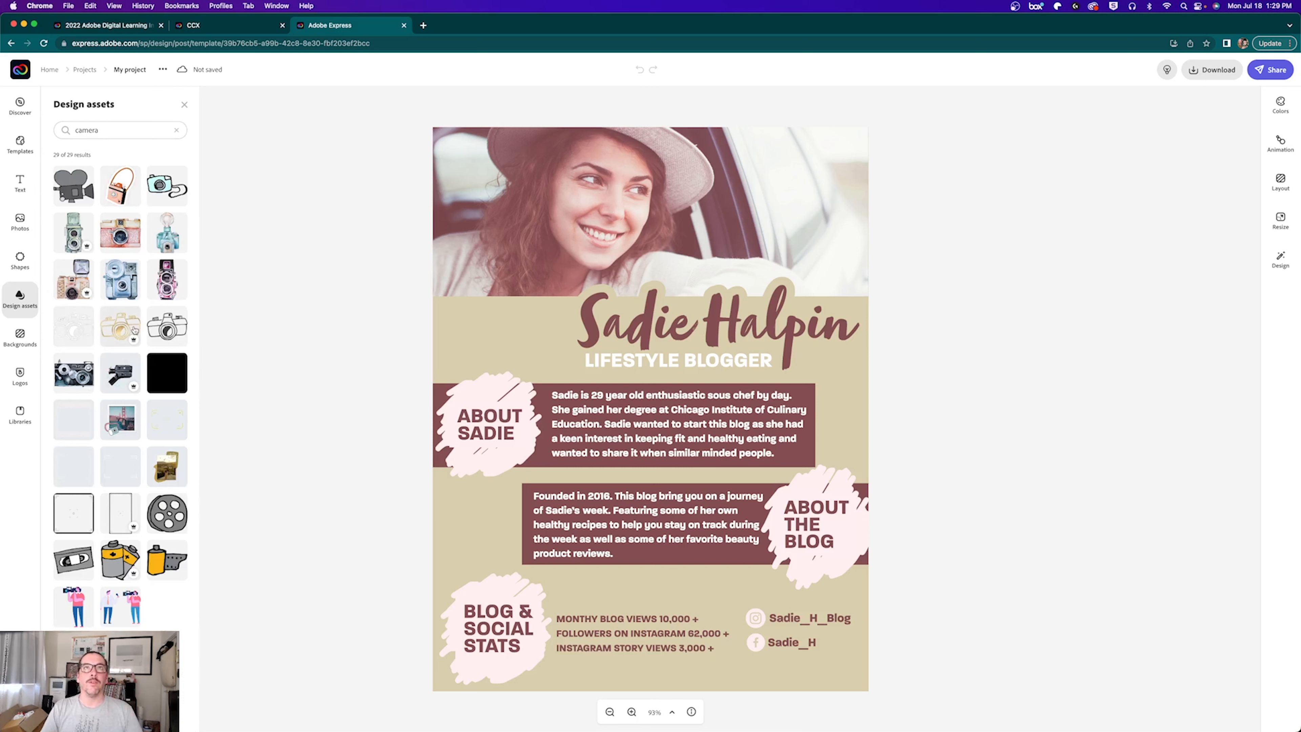
Step: Place the outline camera graphic on the top-left photo, delete it, and open Backgrounds
click(166, 334)
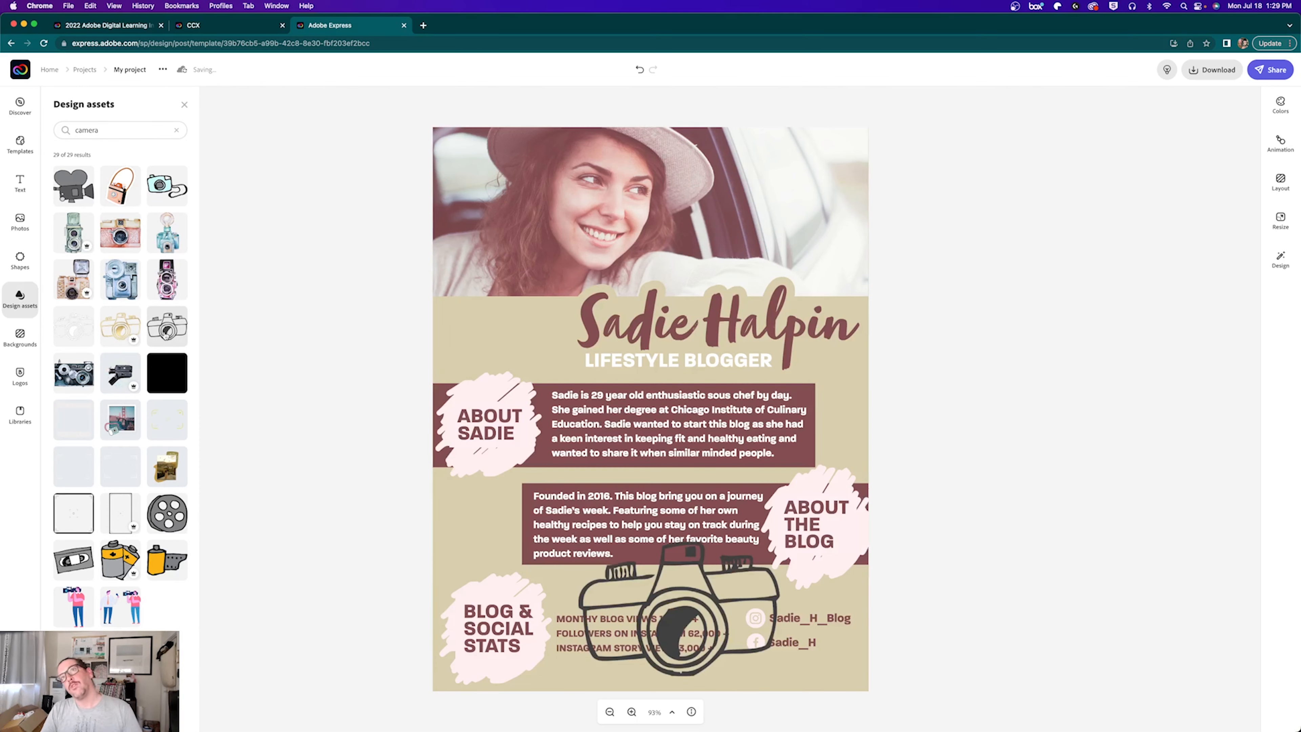
drag(672, 613, 528, 336)
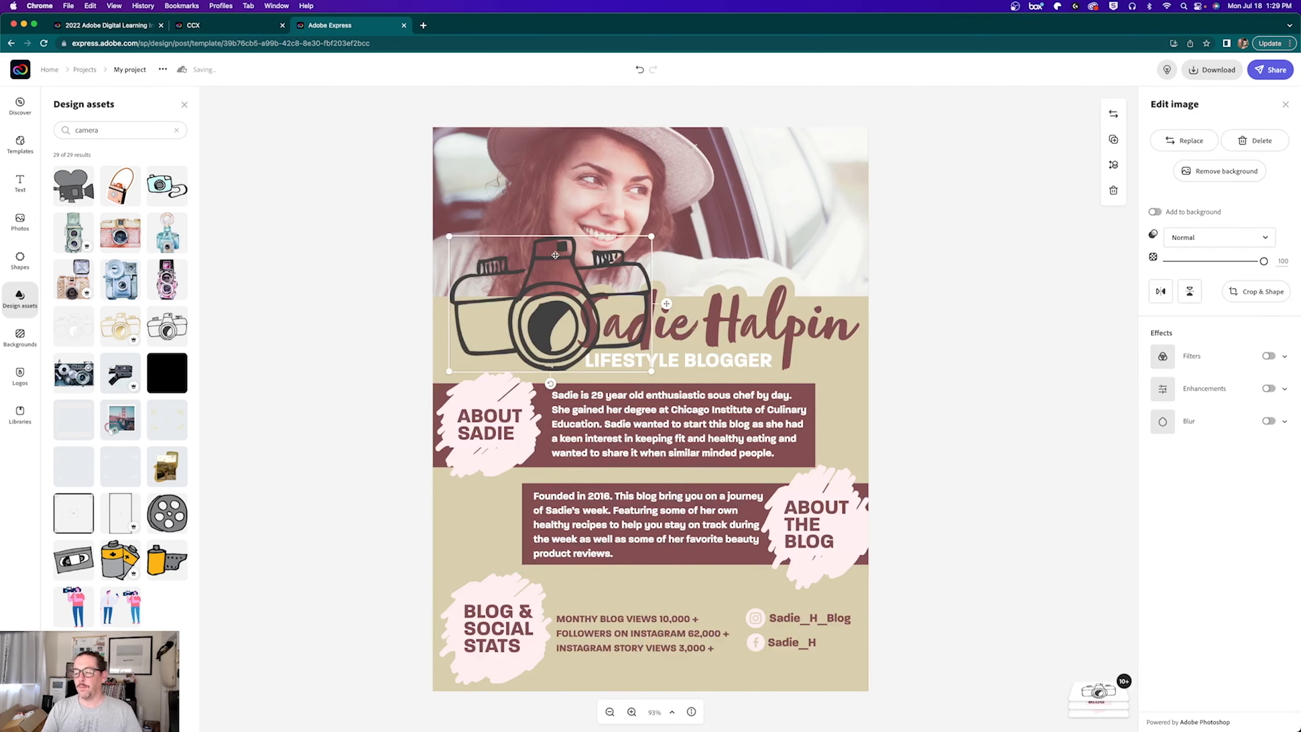
key(Delete)
click(26, 341)
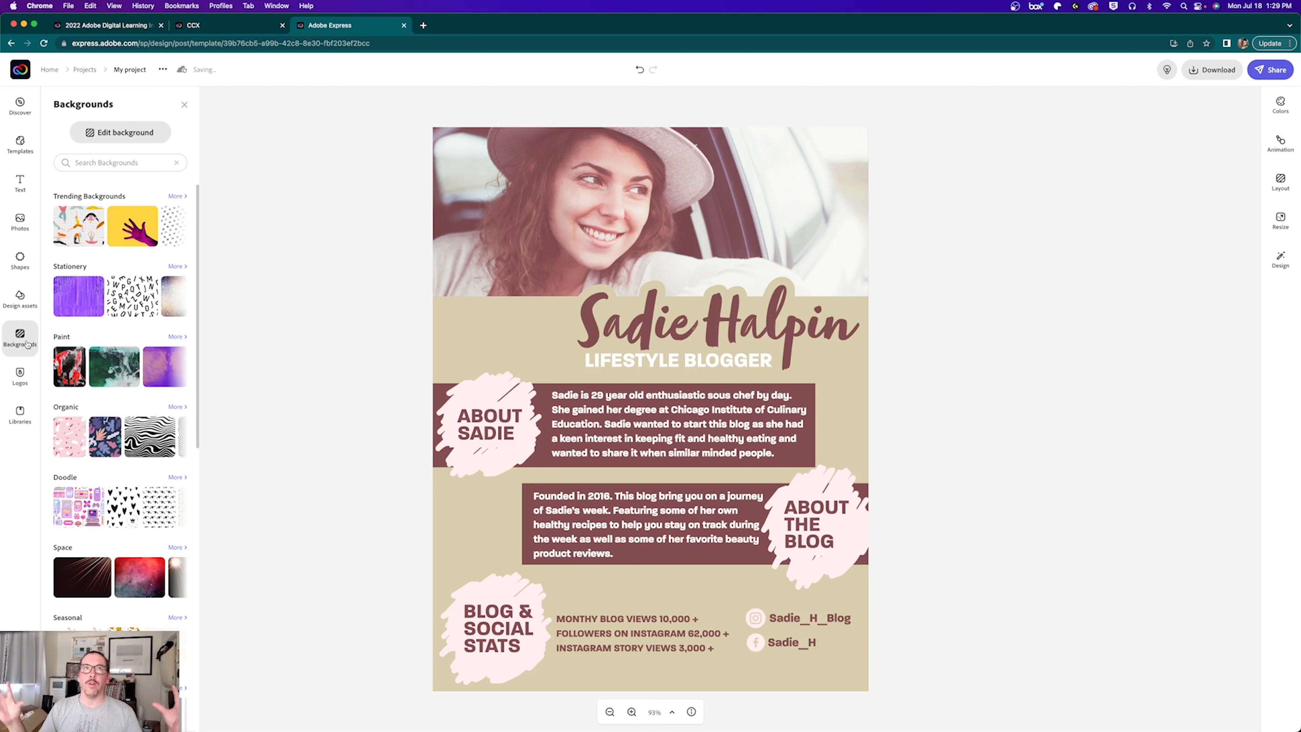
Step: Browse the brand logos, then open Libraries to list CCX Templates and Hockney Mood Board
click(15, 378)
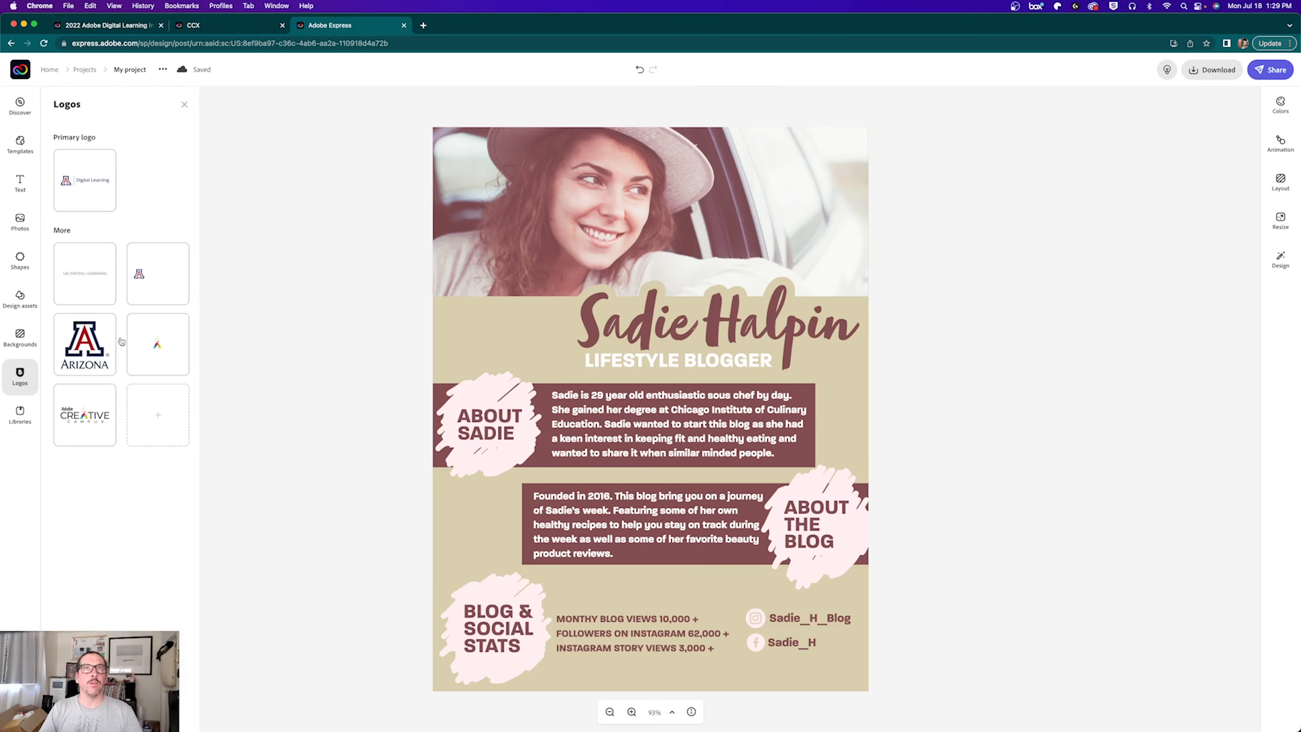
click(19, 413)
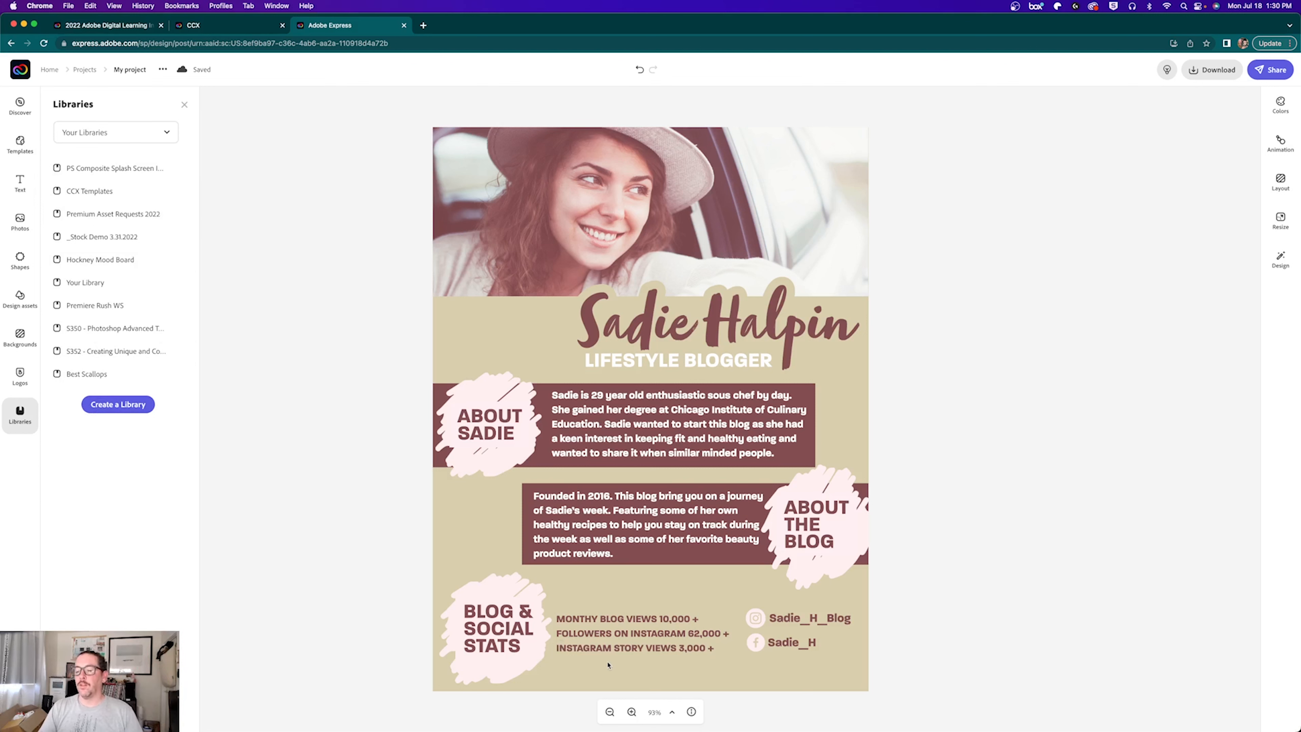
click(631, 712)
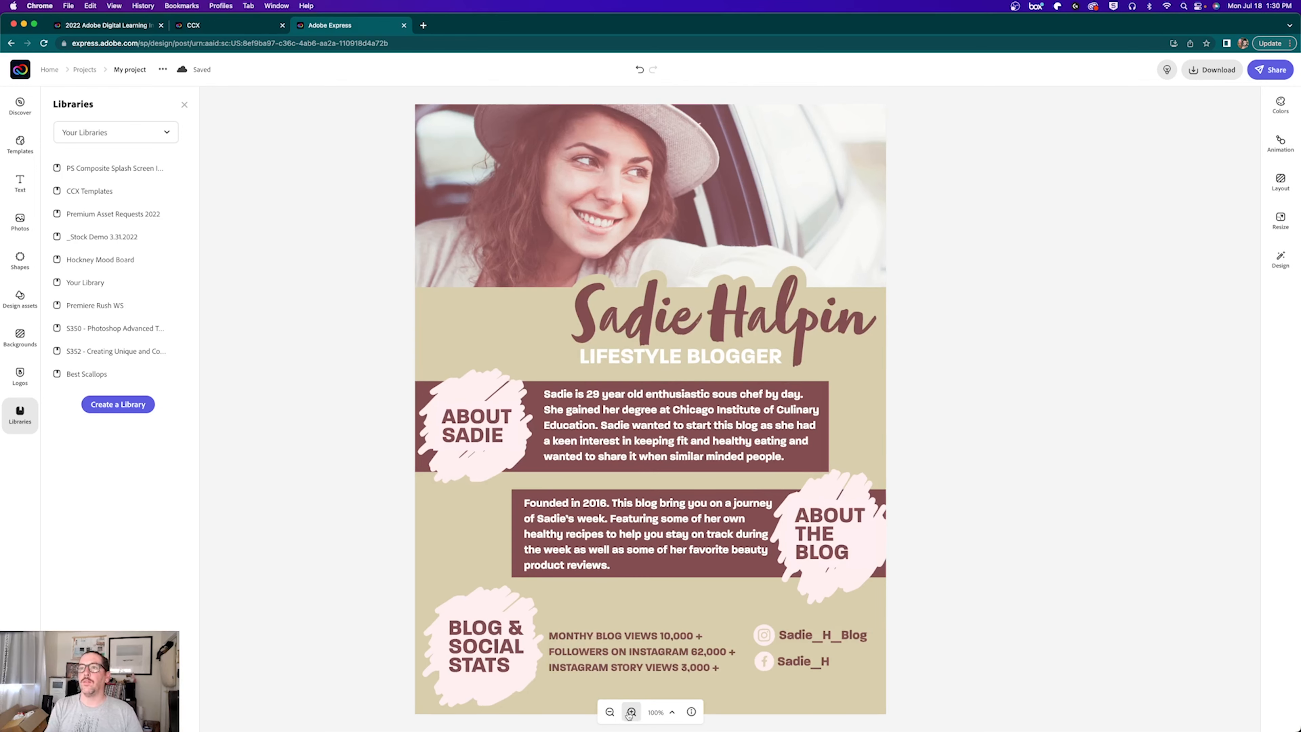
click(631, 711)
click(610, 712)
Step: Check the poster at 75% and 50% zoom, refit it, and select the name headline
click(610, 712)
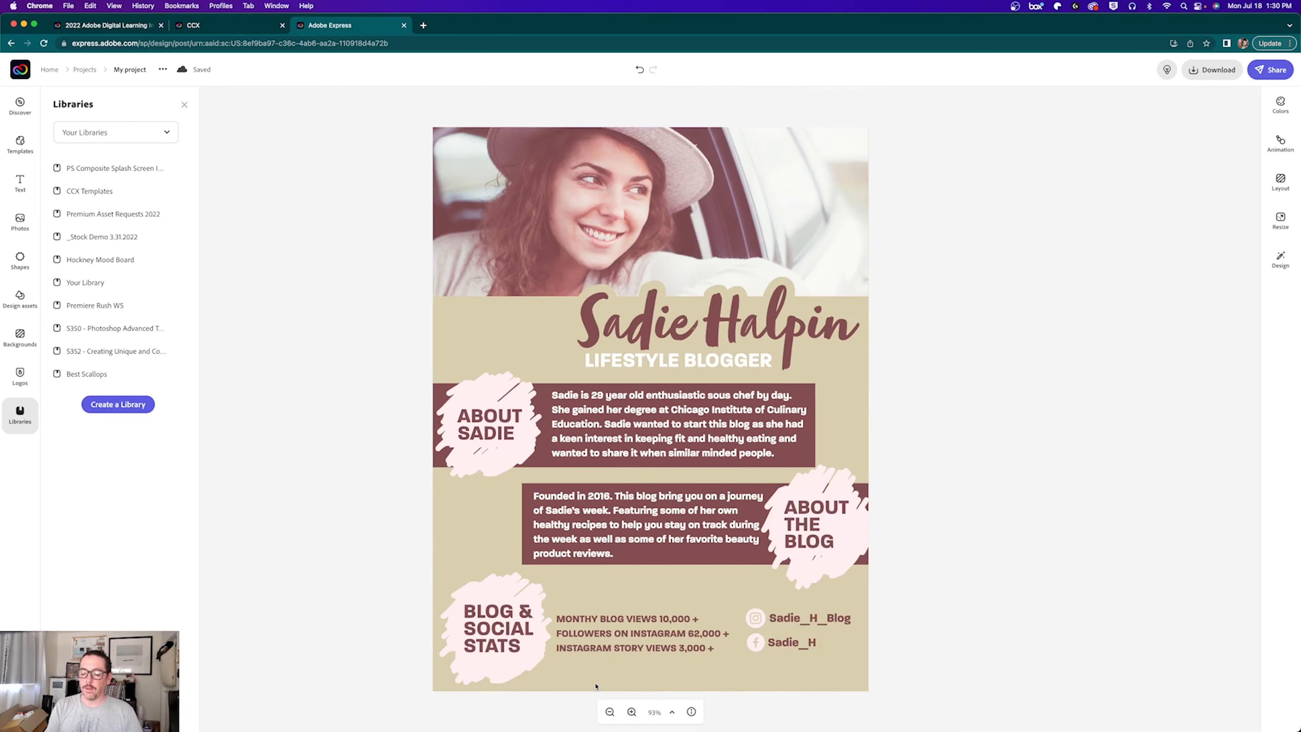
key(super+plus)
key(super+plus)
key(super+plus)
key(super+minus)
key(super+minus)
key(super+minus)
key(super+minus)
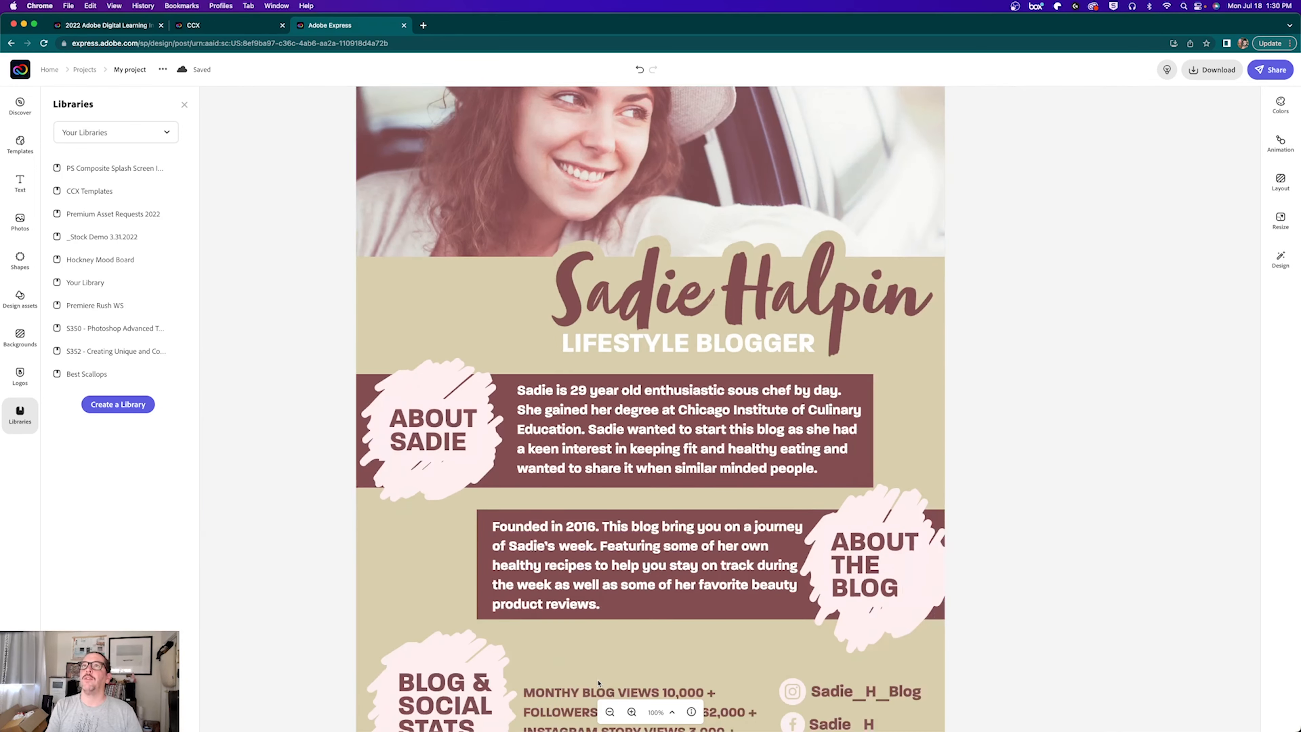
key(super+minus)
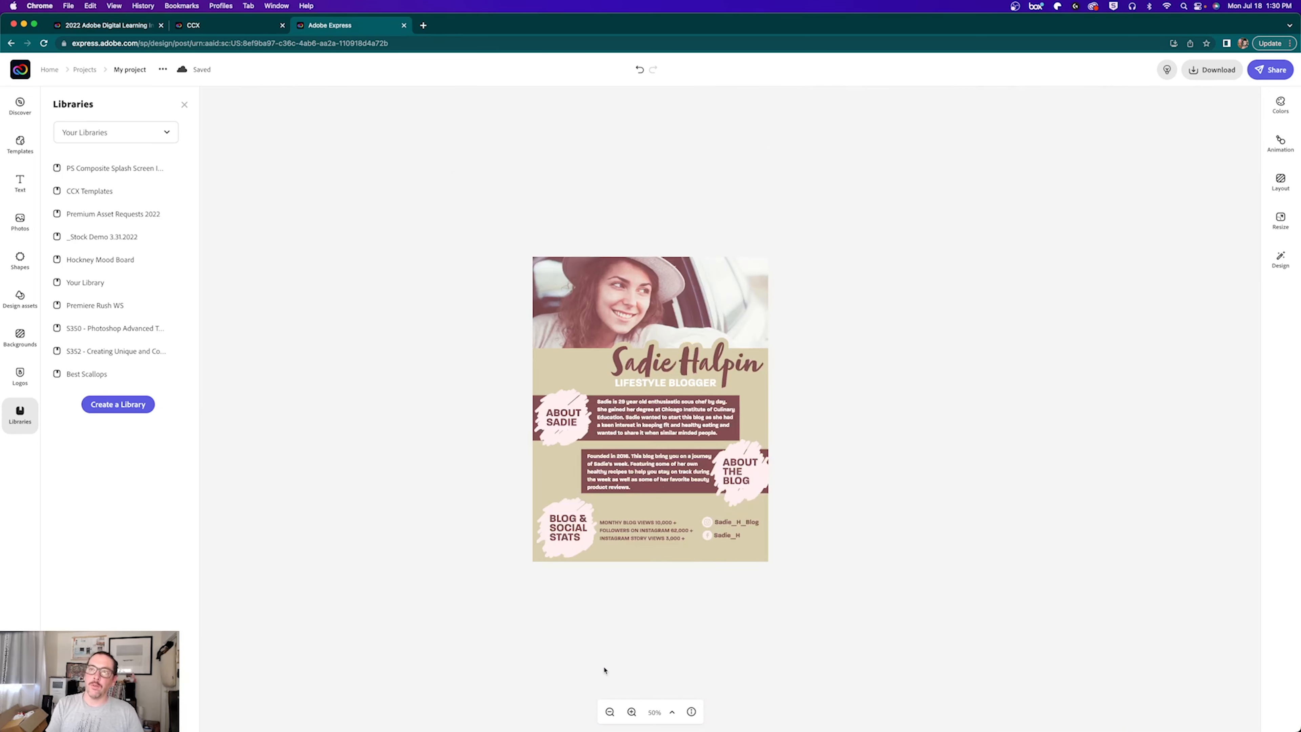
key(super+0)
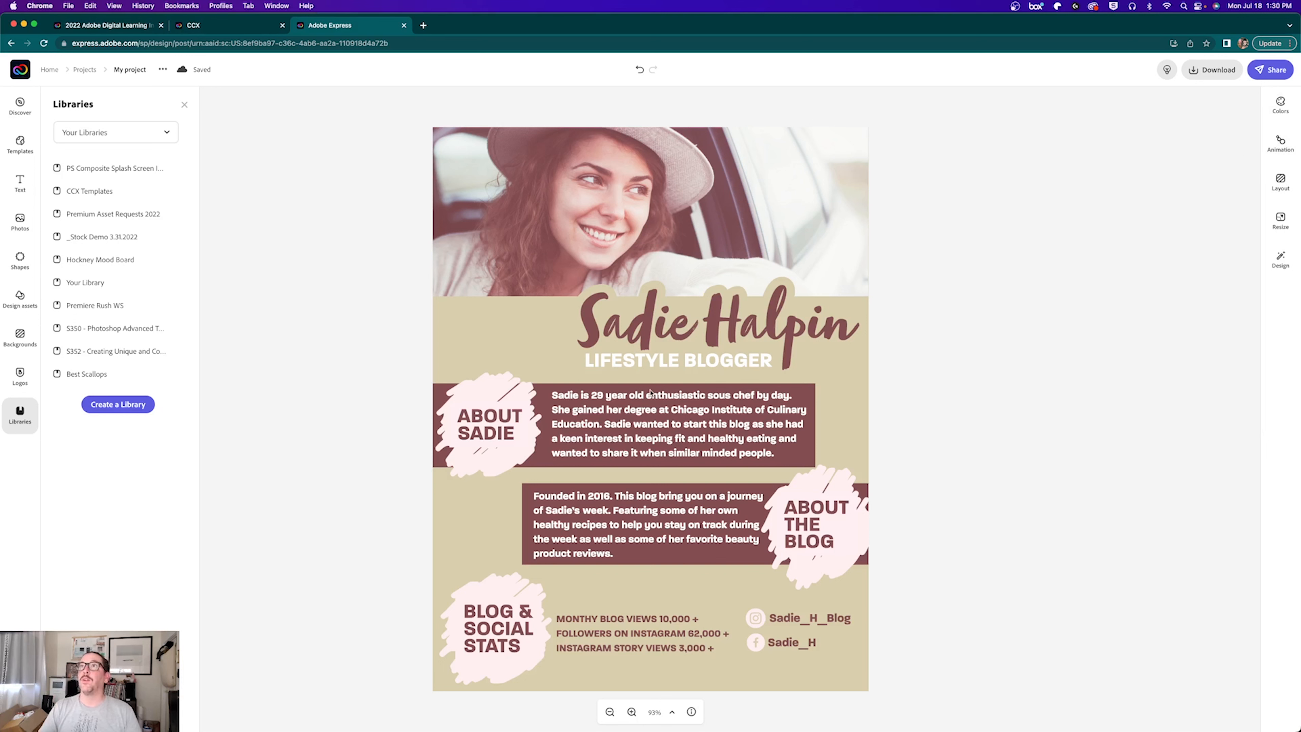
click(633, 323)
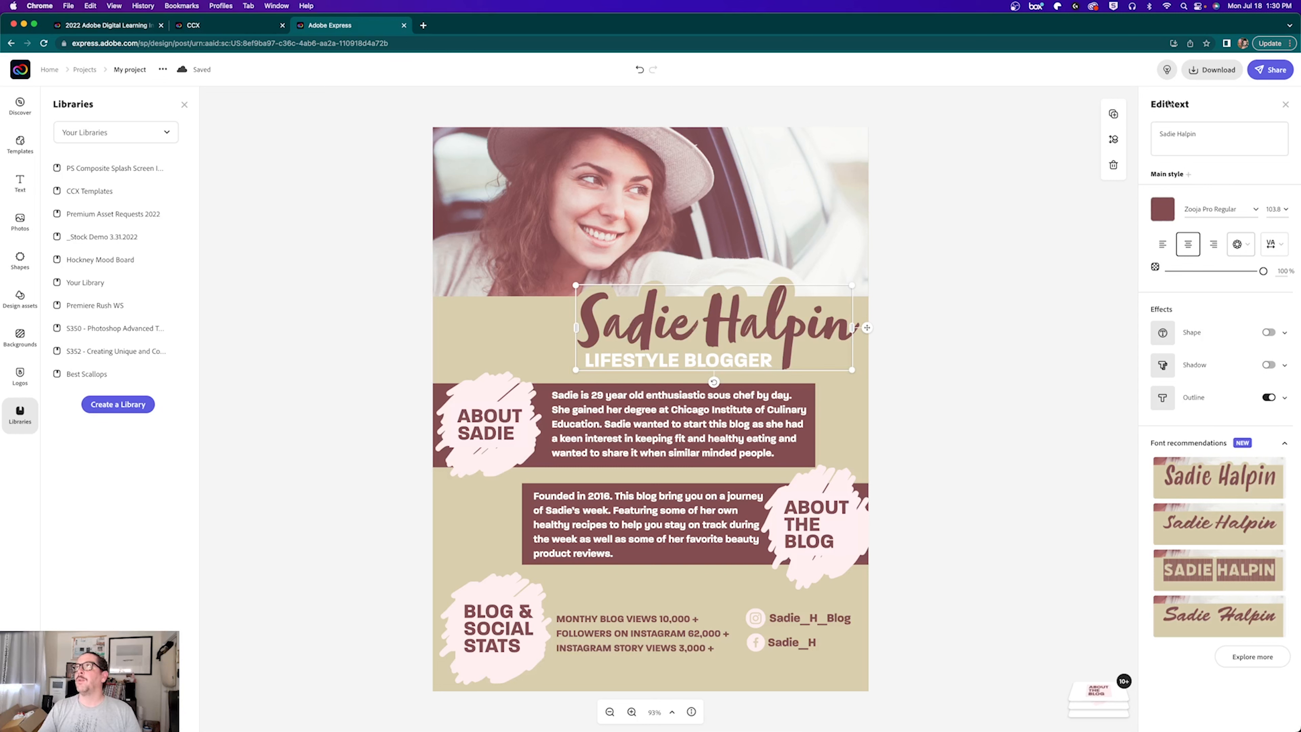
Step: Replace the headline wording with the new full name
click(1199, 138)
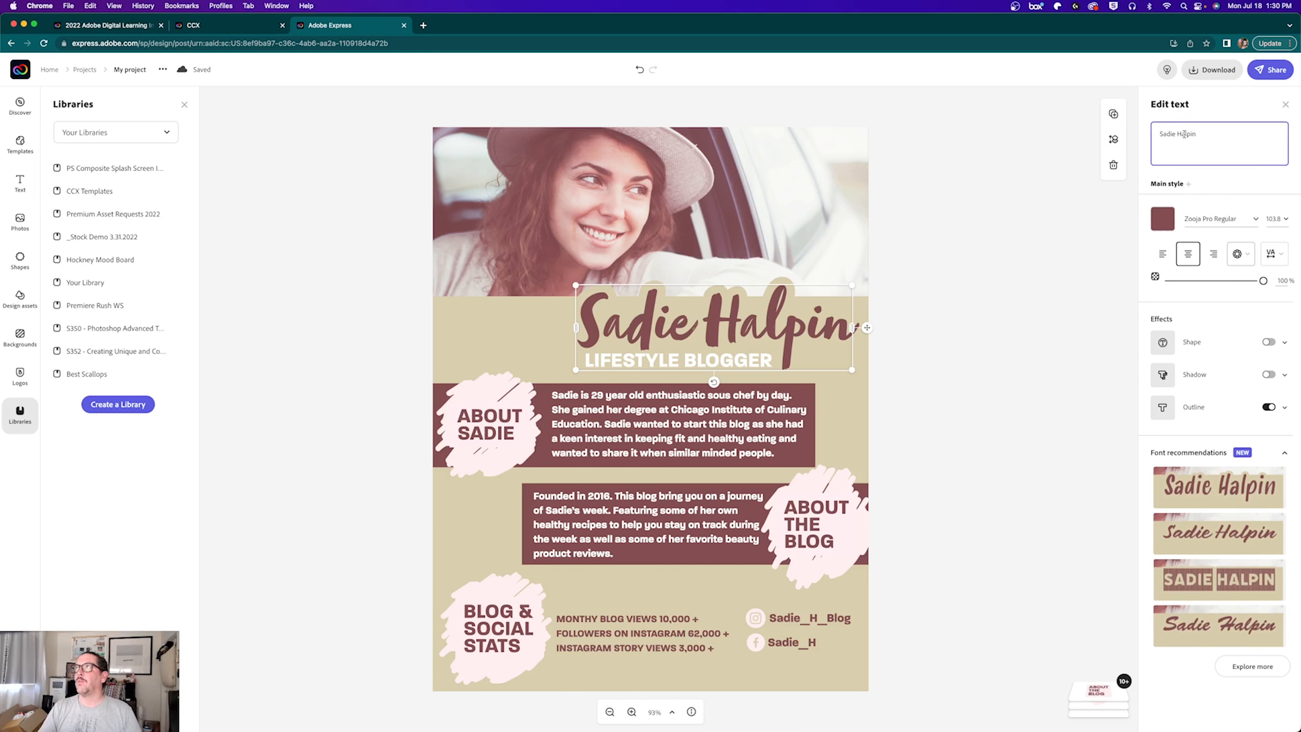
key(super+a)
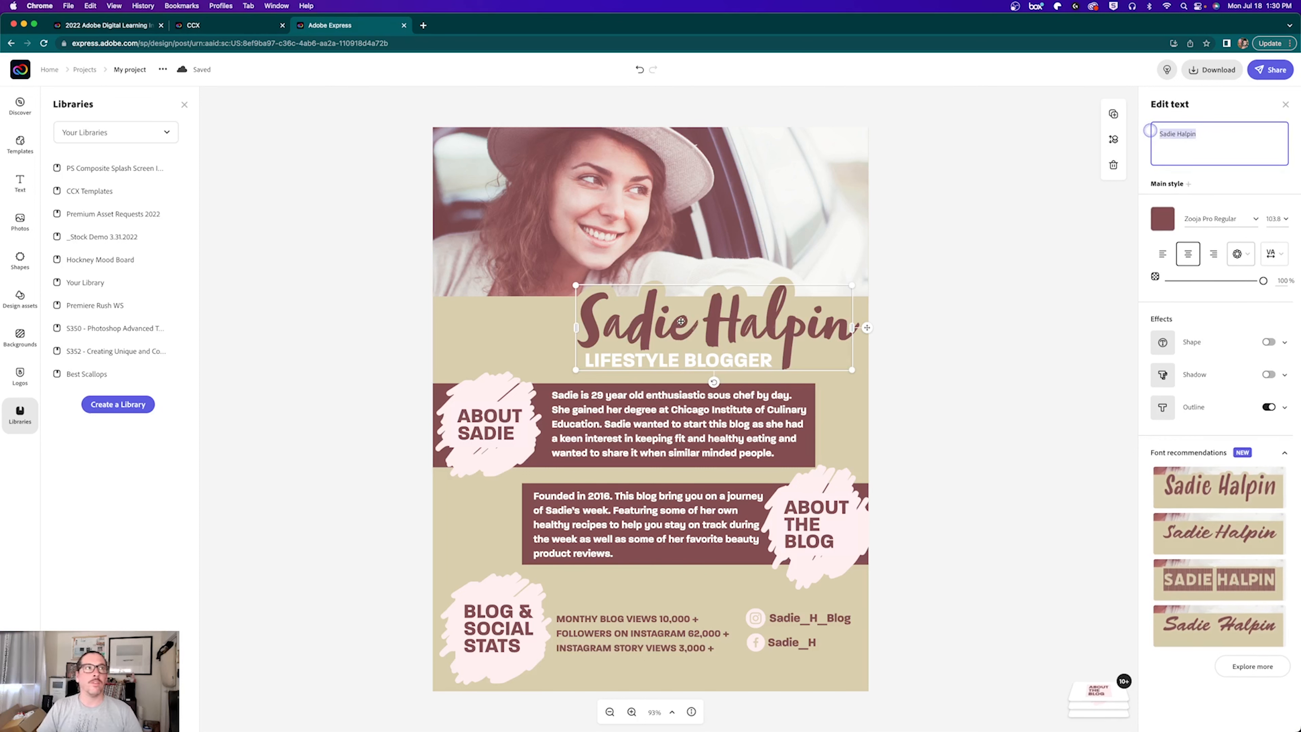
click(1221, 137)
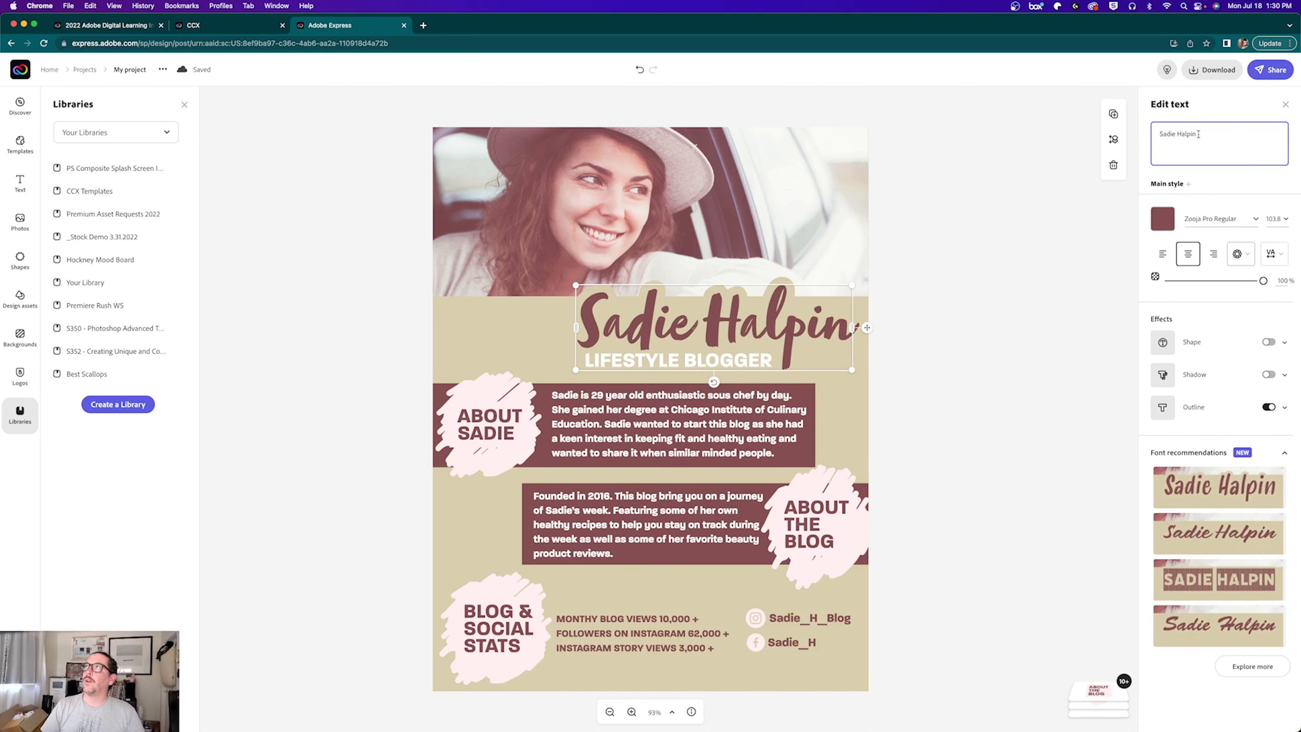
key(super+a)
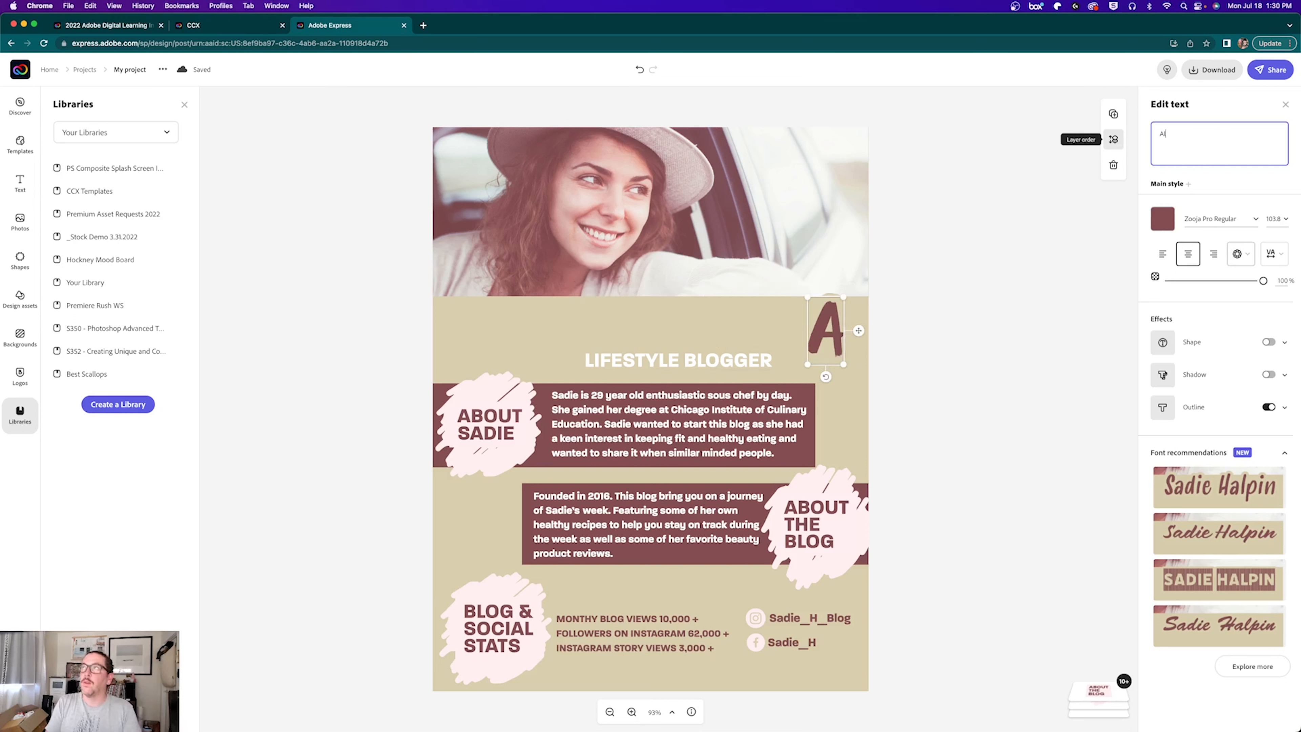
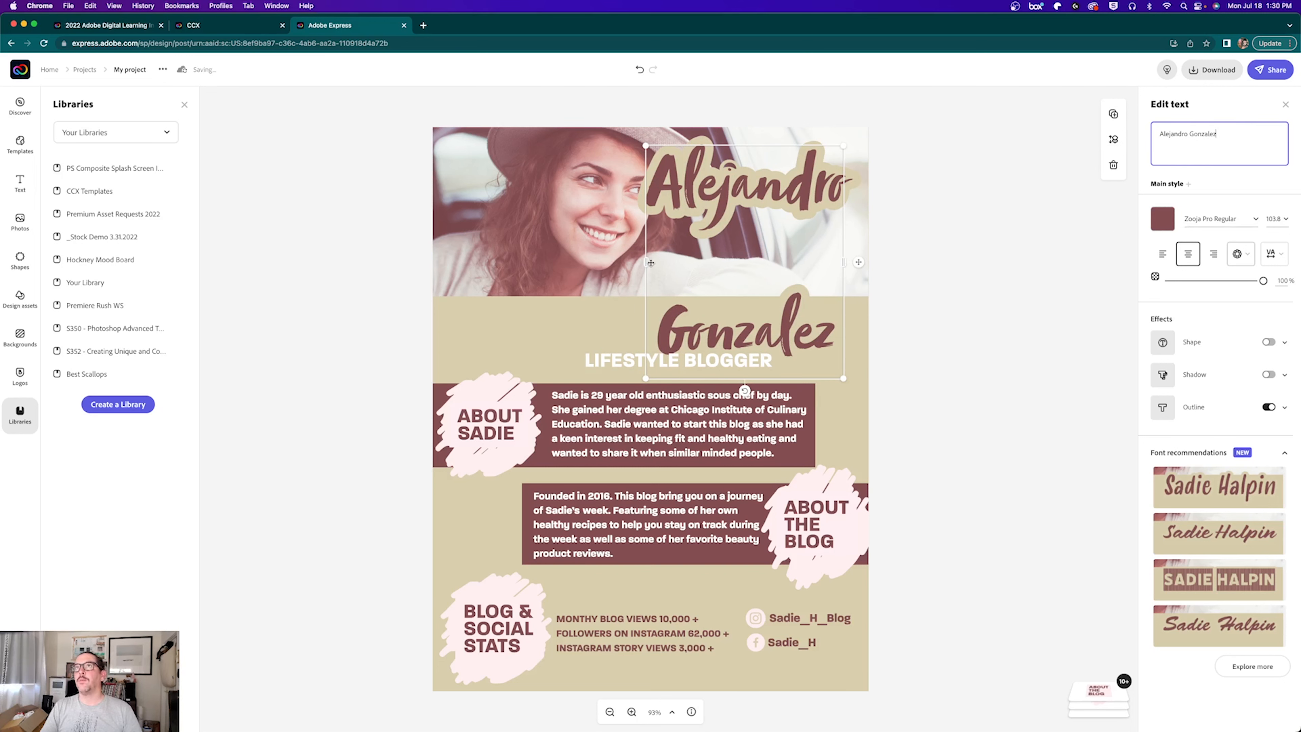
Step: Resize the name text box so the name runs on one line above LIFESTYLE BLOGGER
drag(645, 262, 494, 280)
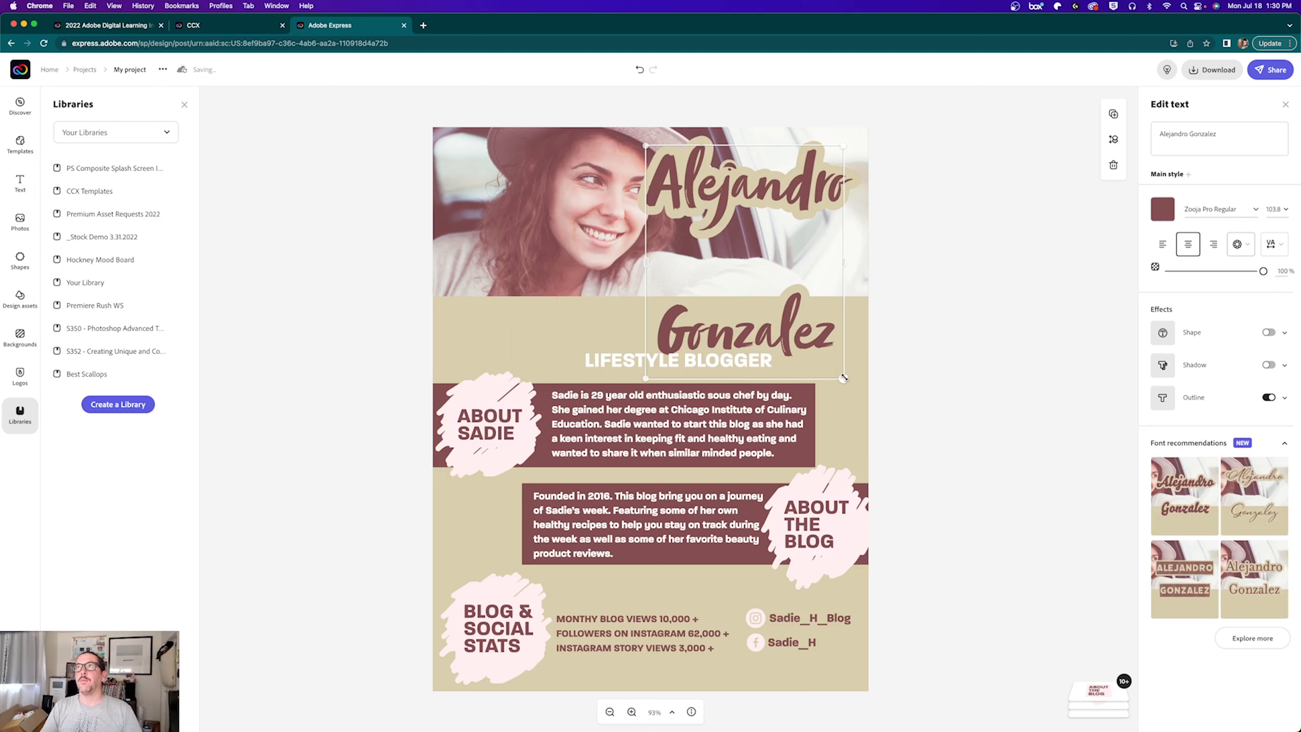
drag(844, 378, 938, 247)
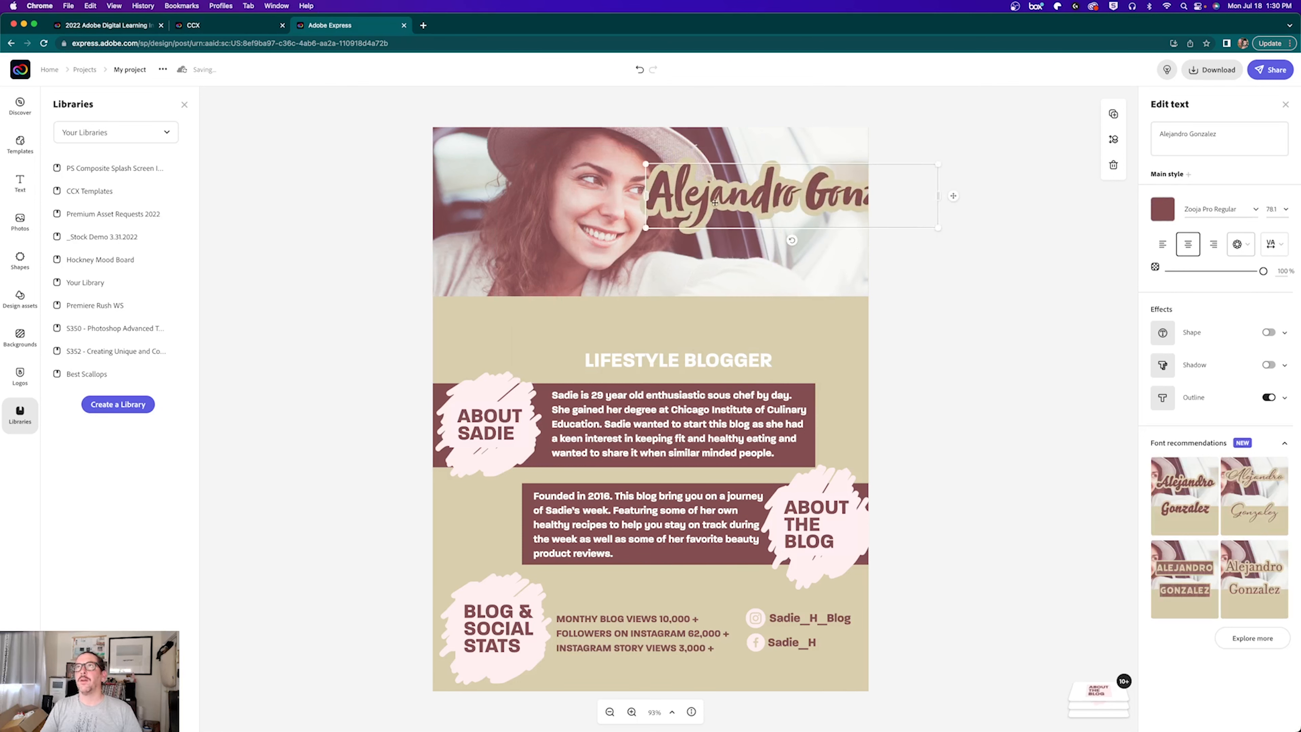
drag(727, 198, 617, 318)
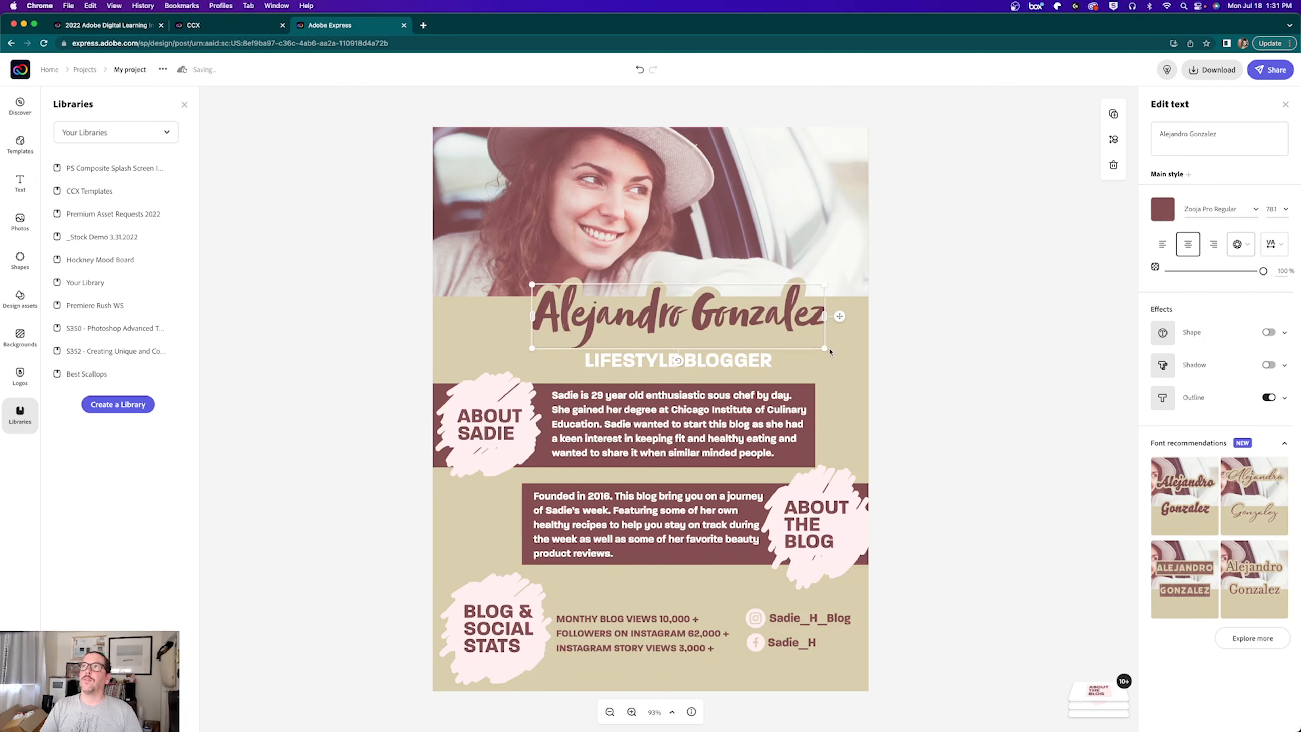
drag(824, 349, 771, 324)
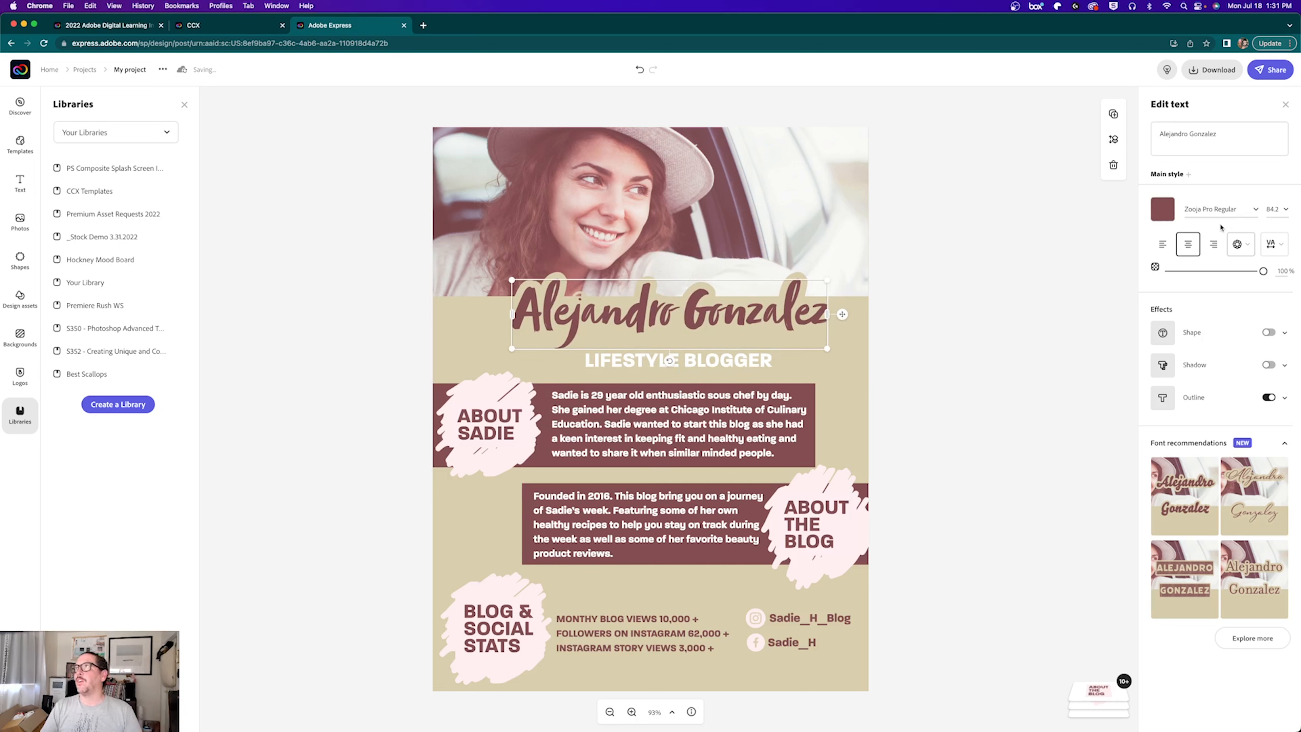
Step: Set the name heading in the Poster Gothic Round font
click(1214, 209)
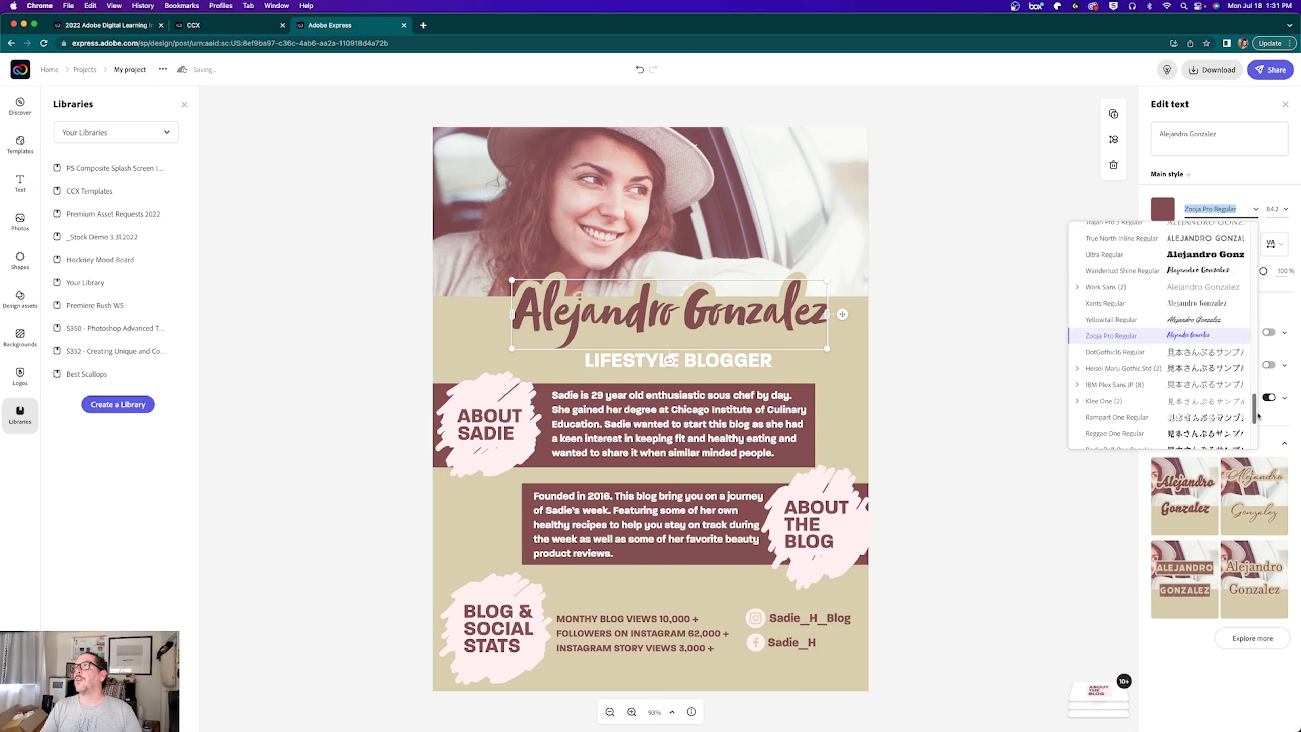
drag(1254, 404, 1252, 347)
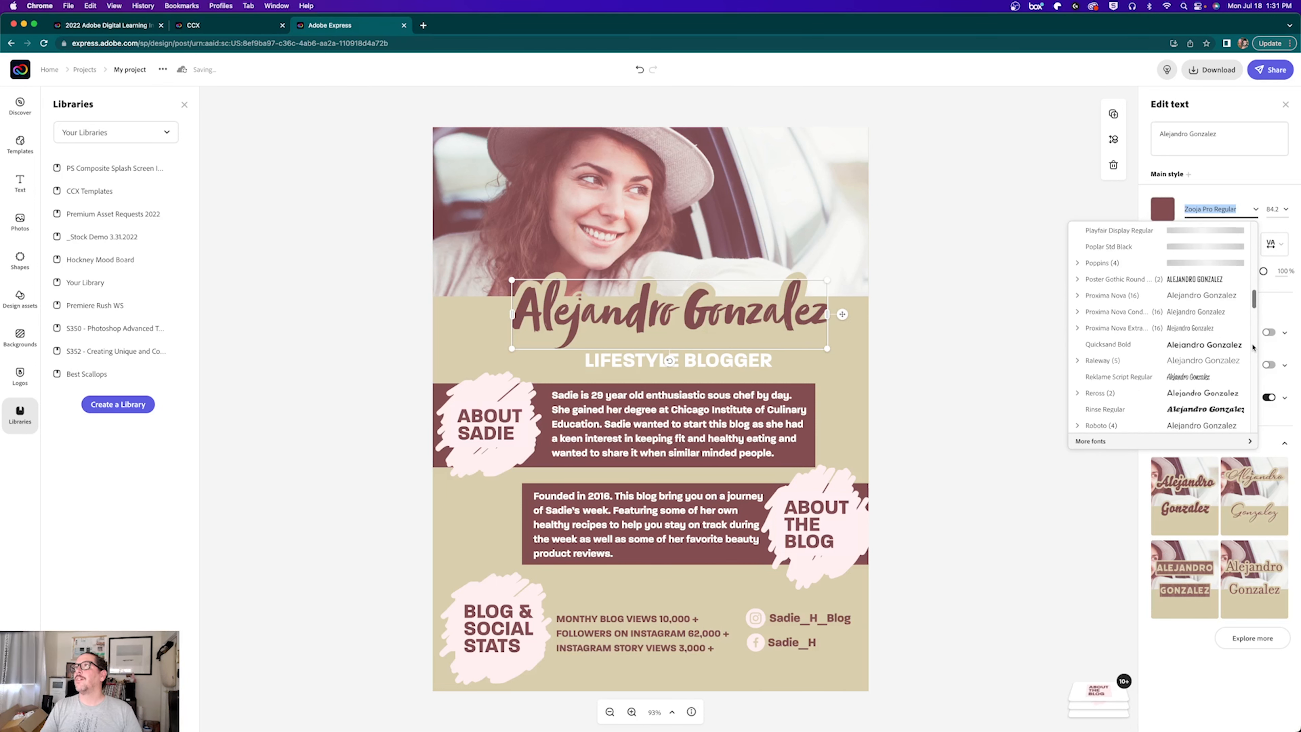
click(1114, 282)
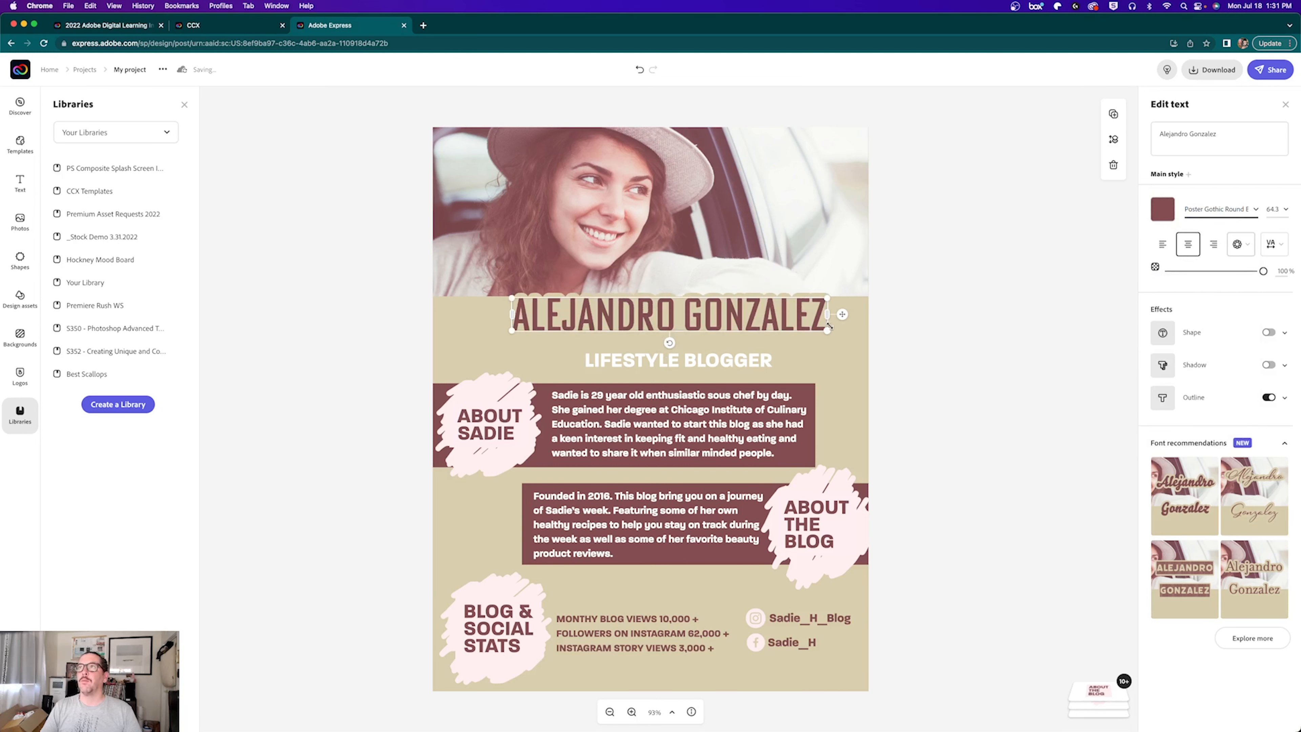
Step: Enlarge the name to 68.3 and place it along the photo's bottom edge
drag(827, 331, 845, 348)
drag(776, 326, 757, 268)
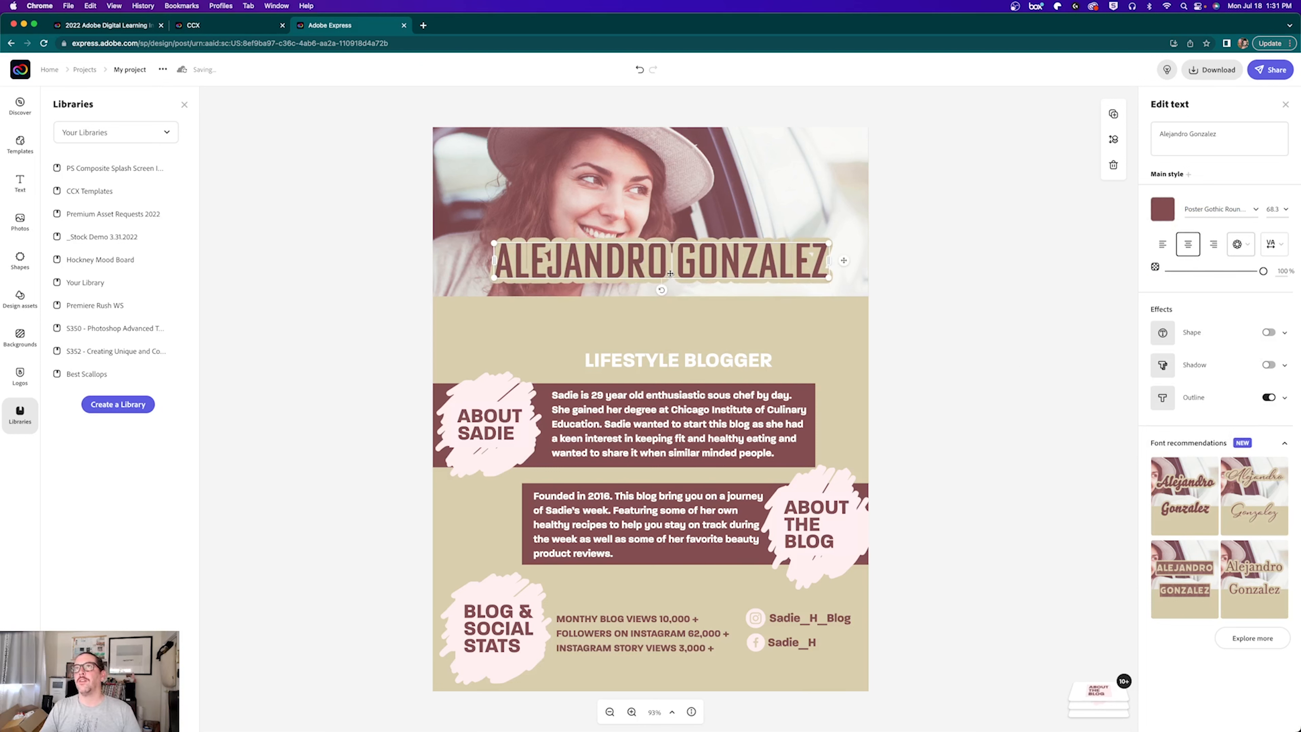
drag(670, 273, 662, 306)
click(663, 309)
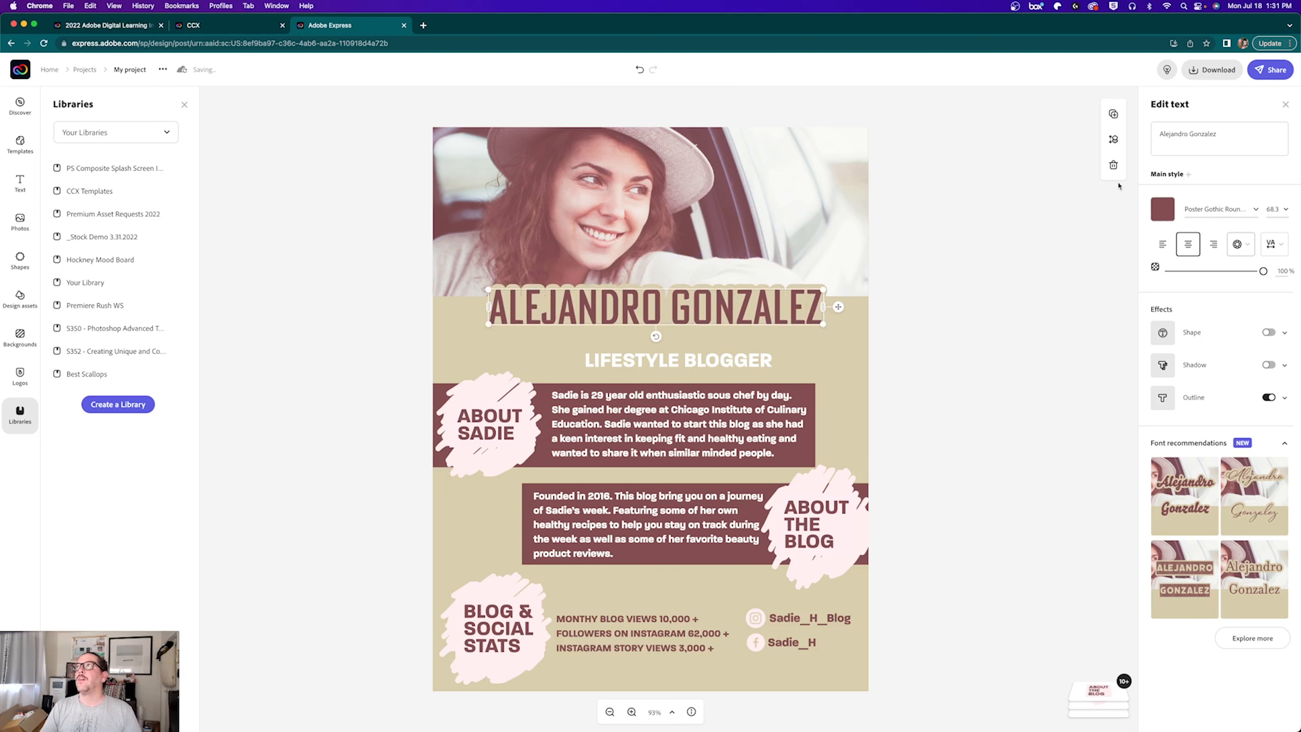
drag(1215, 133, 1143, 138)
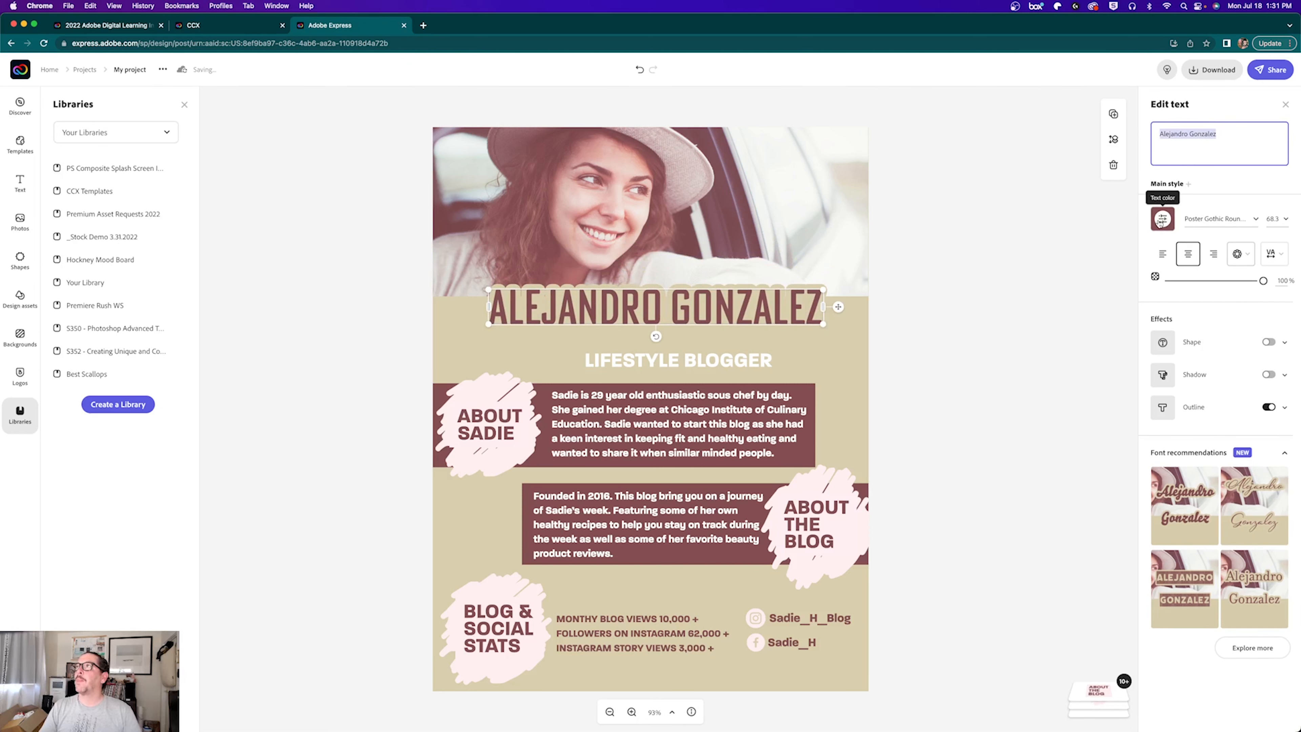
Step: Turn off the name's outline and set it on a ribbon banner shape
click(1239, 254)
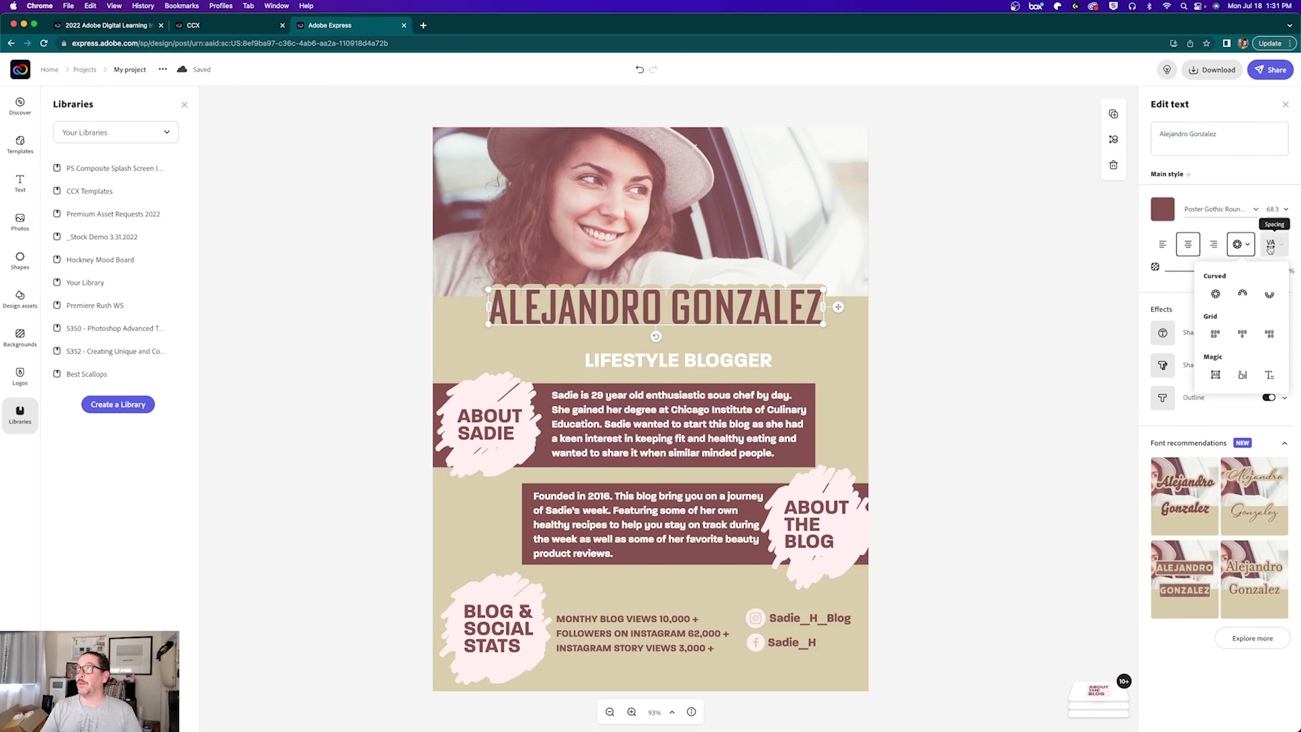
click(1170, 288)
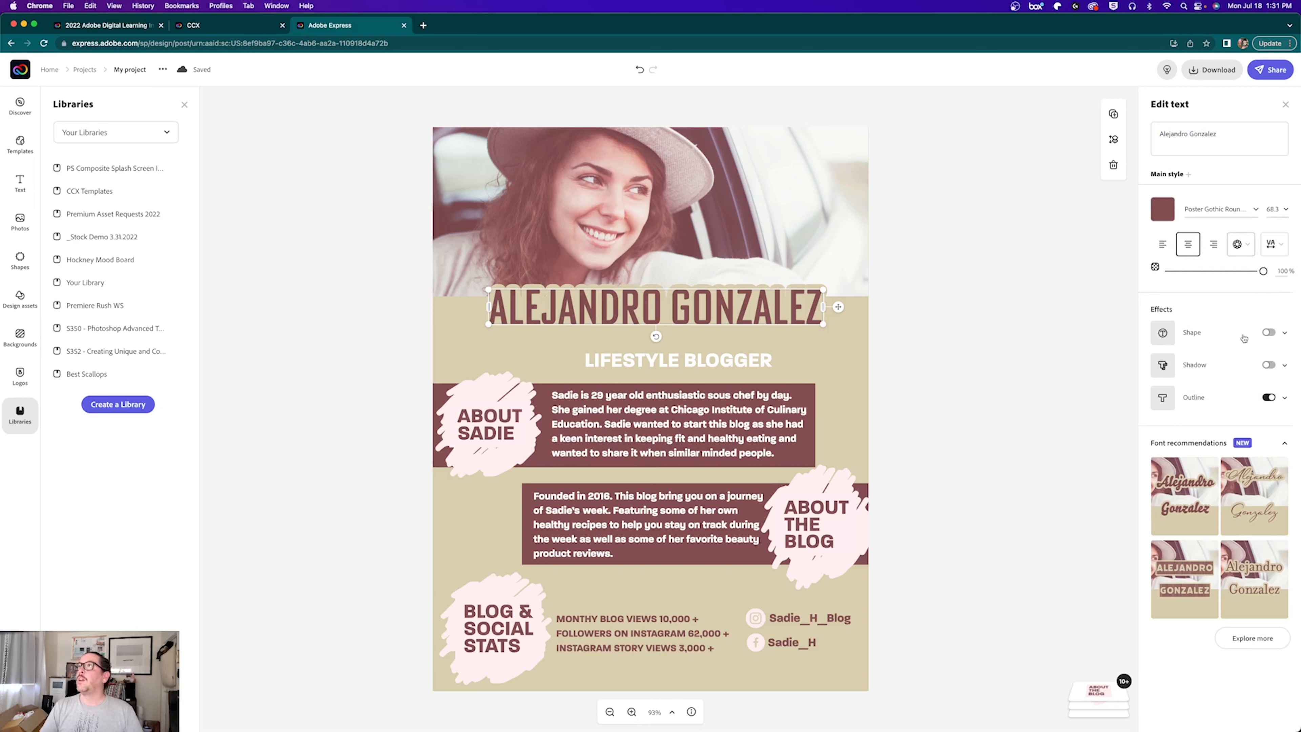
click(1268, 398)
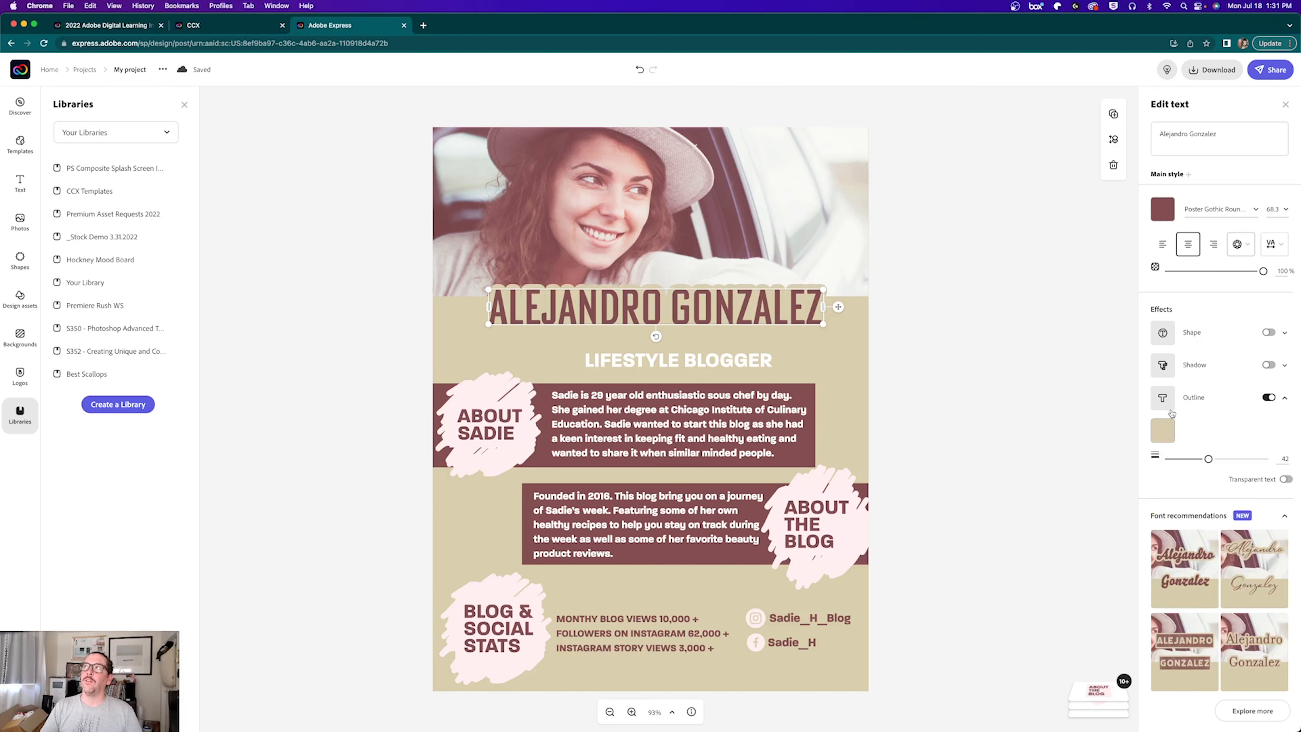
click(1269, 398)
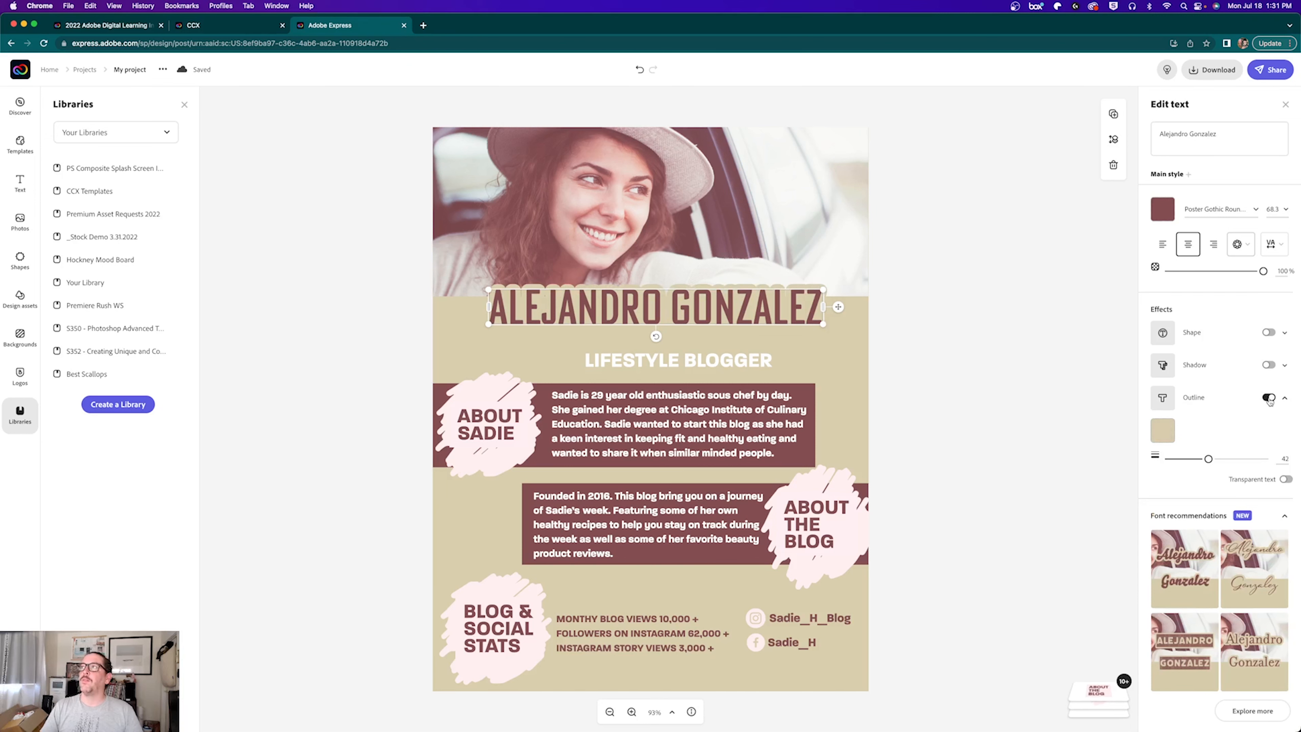
click(1168, 334)
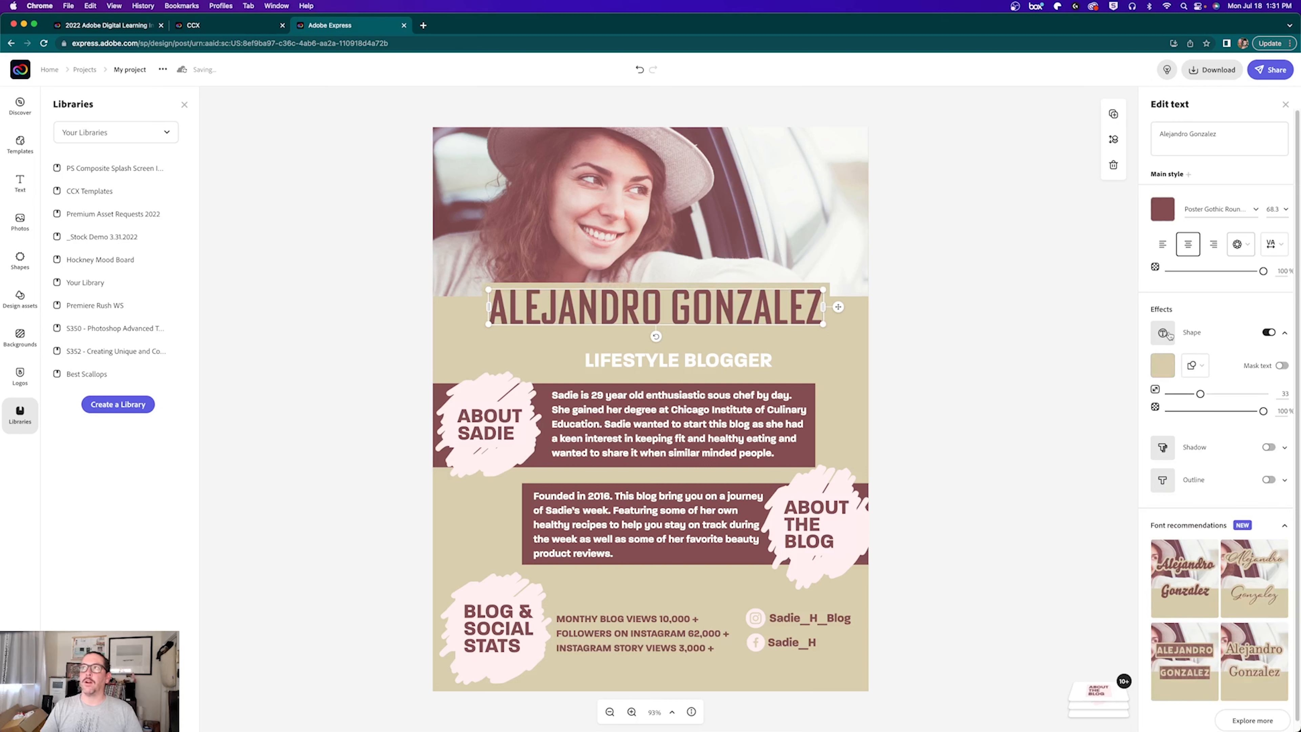
click(1195, 365)
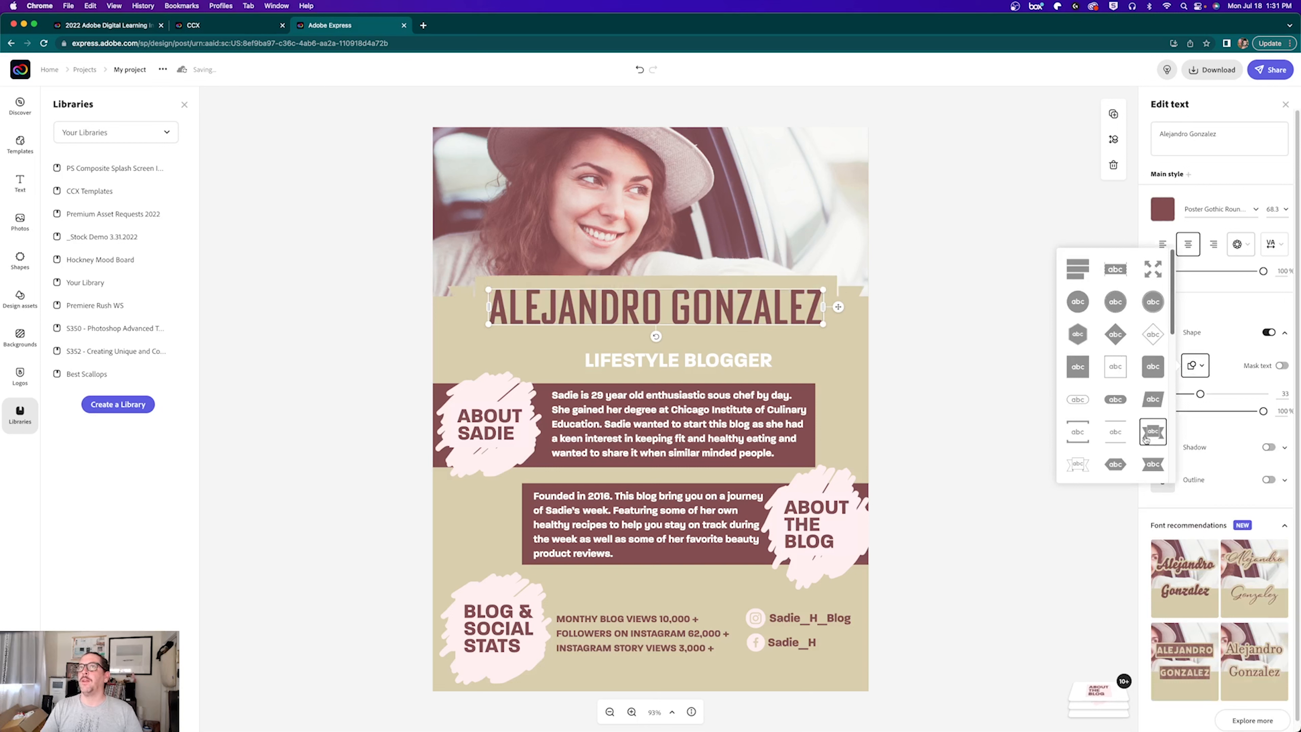
click(1075, 466)
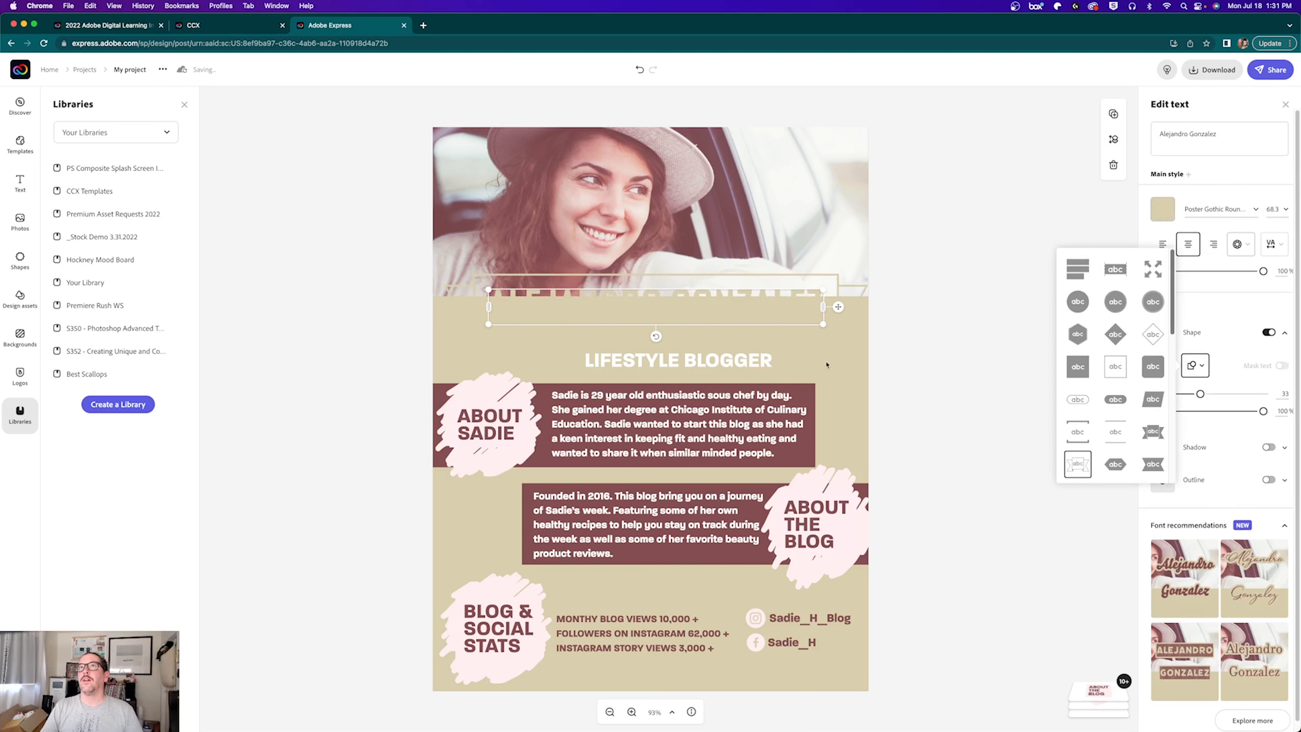
Step: Colour the name text and ribbon banner mauve #834F51, then move them slightly lower
click(1163, 208)
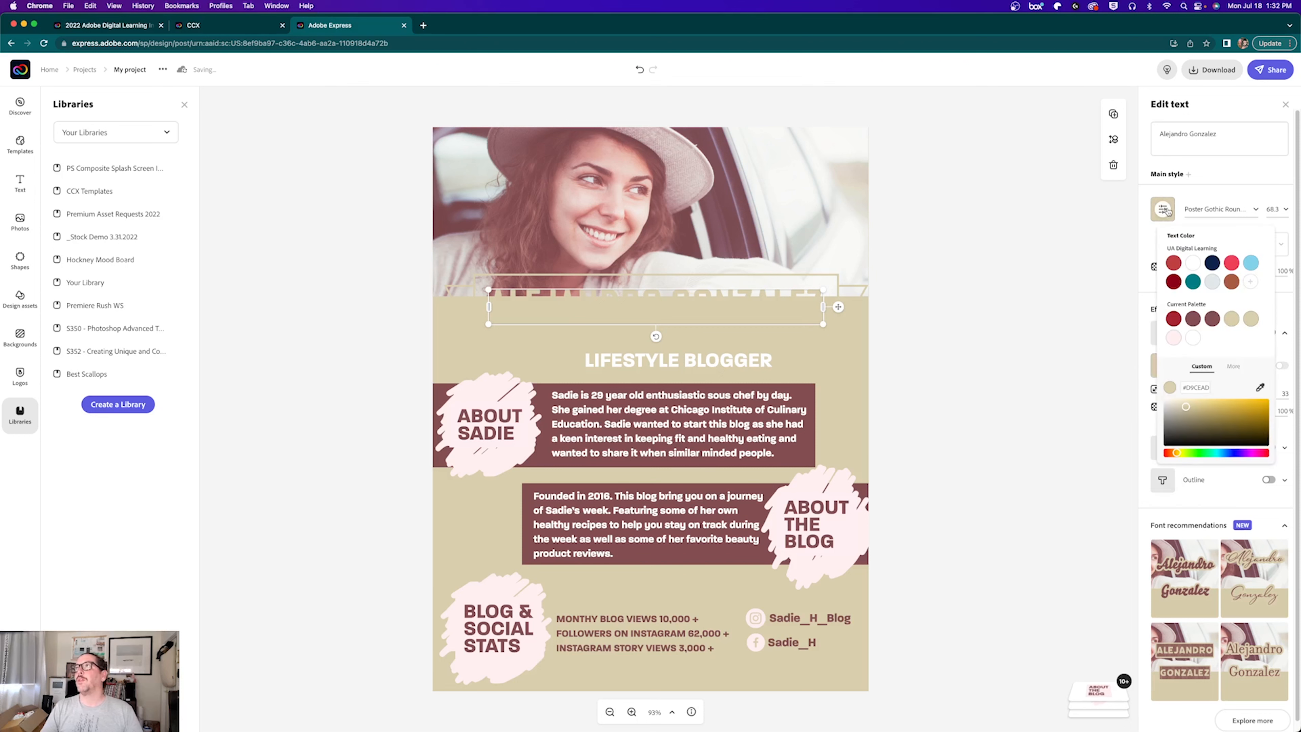
click(1171, 264)
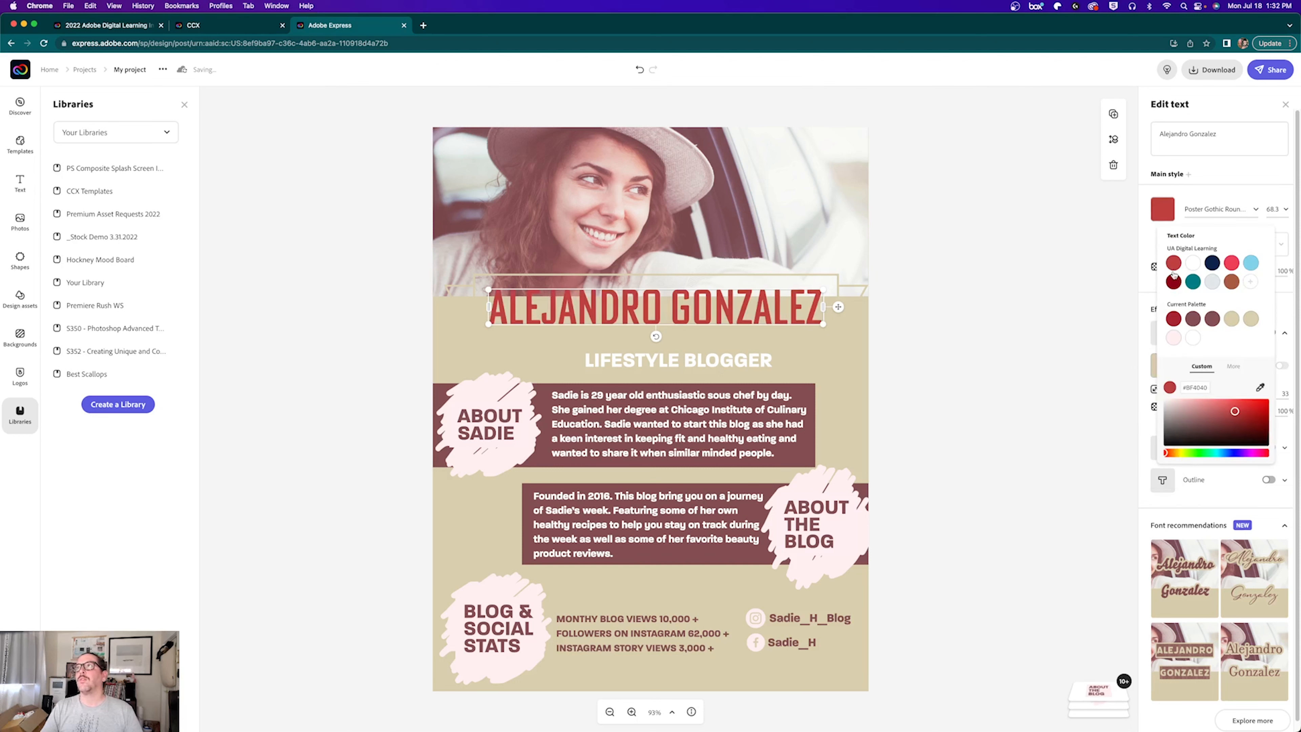
click(1173, 282)
click(1174, 319)
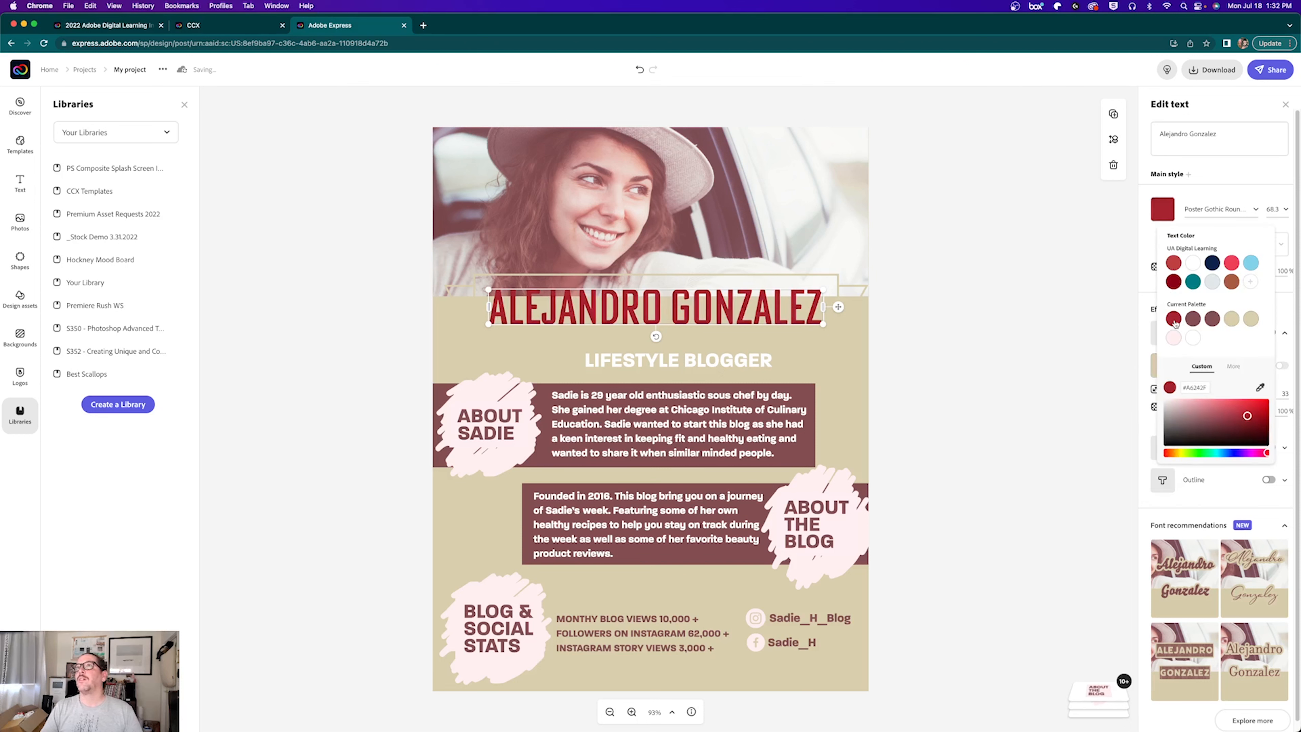
click(1211, 319)
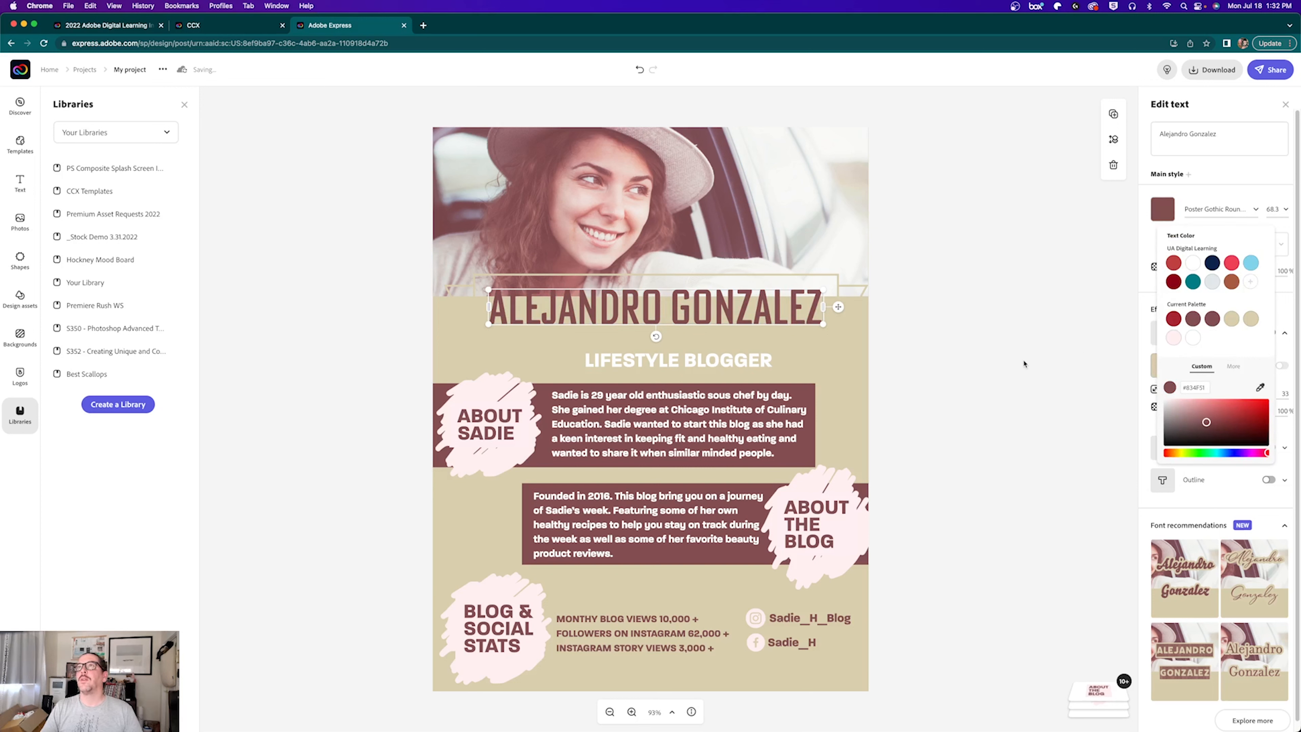
click(1133, 304)
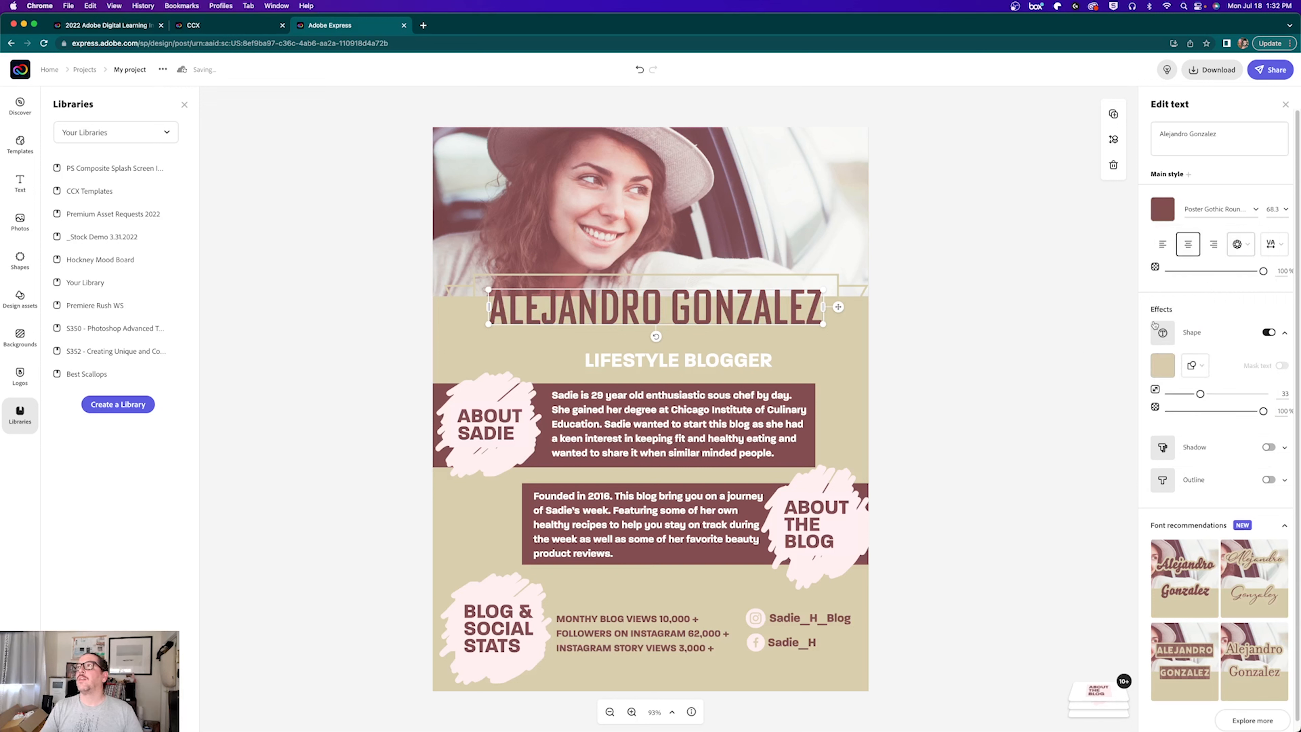
click(1163, 365)
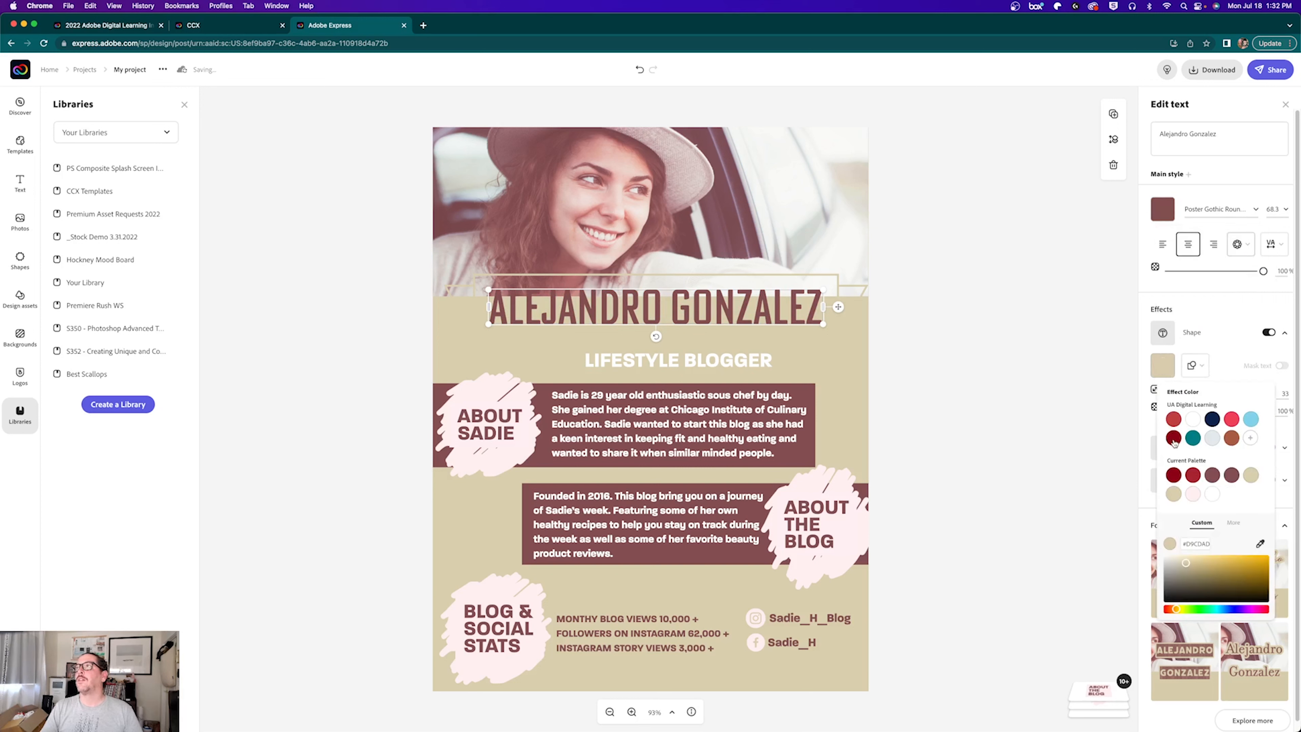
click(1210, 479)
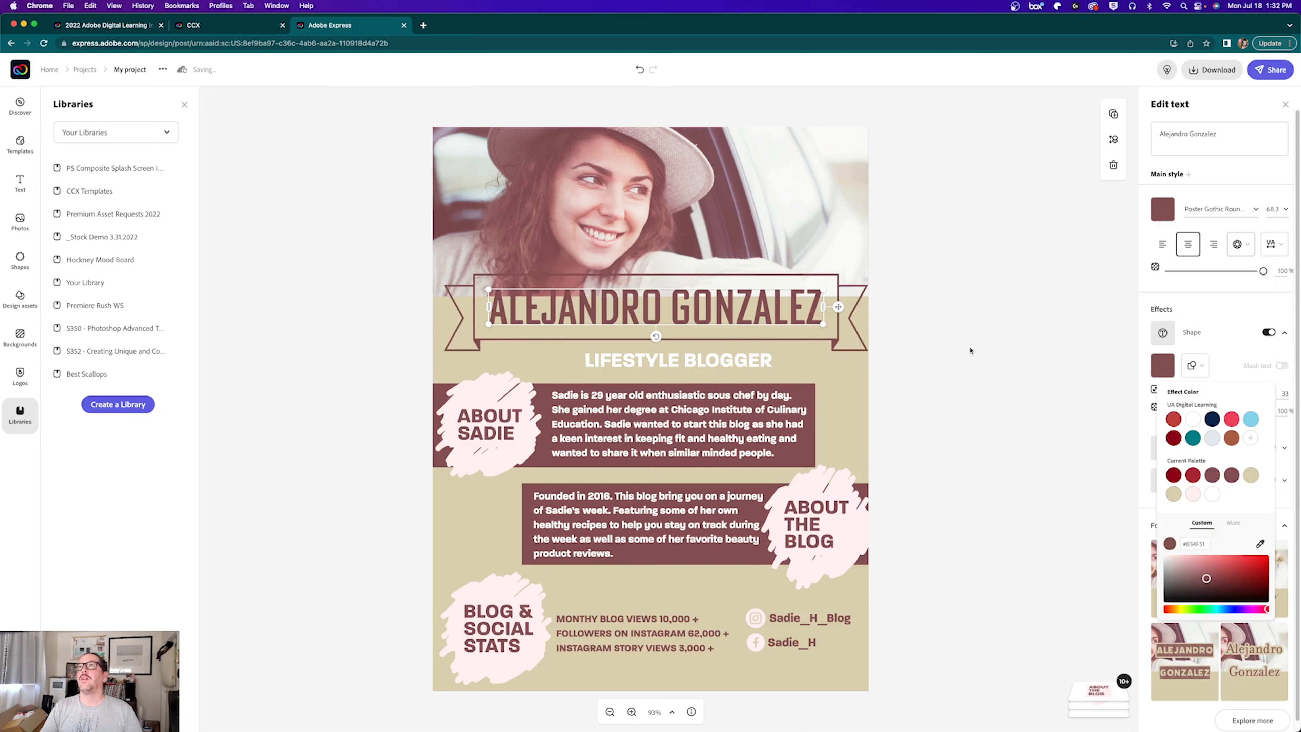
drag(768, 324, 773, 347)
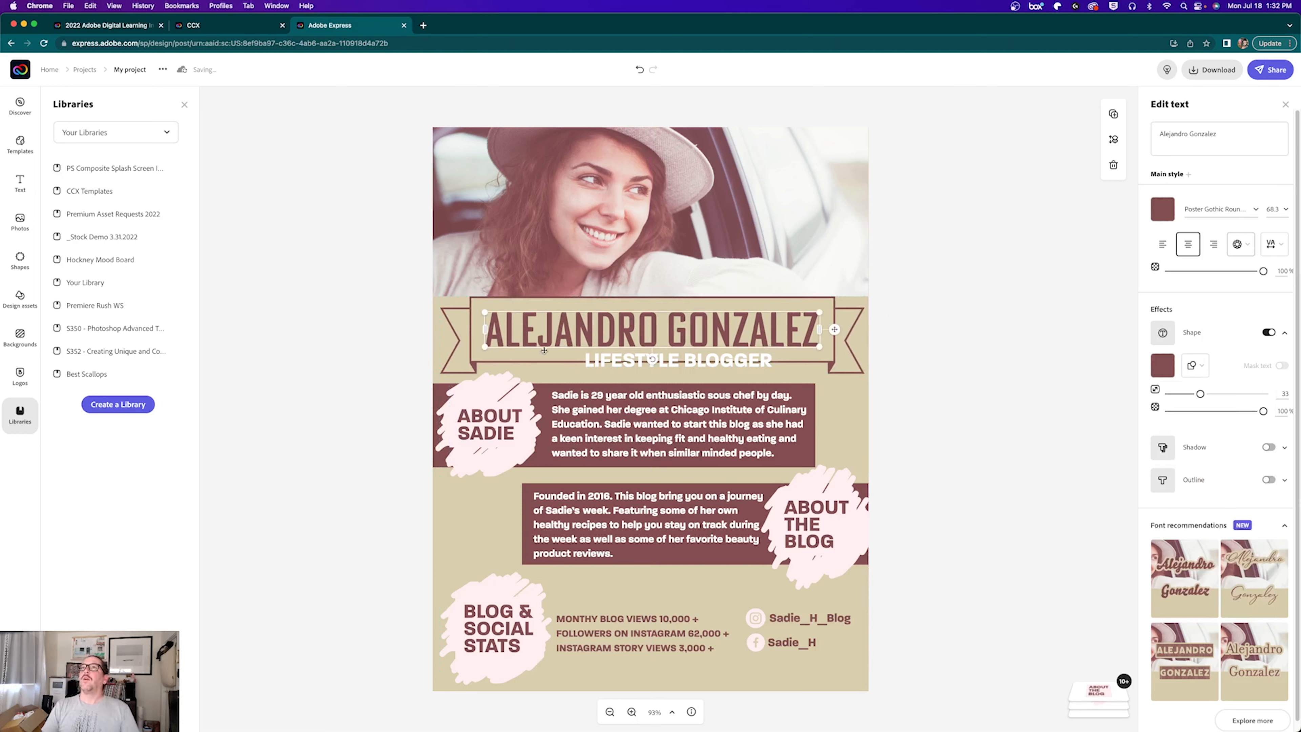
Step: Centre the LIFESTYLE BLOGGER tagline under the ribbon and change it to 'Adobe Specialist'
click(600, 361)
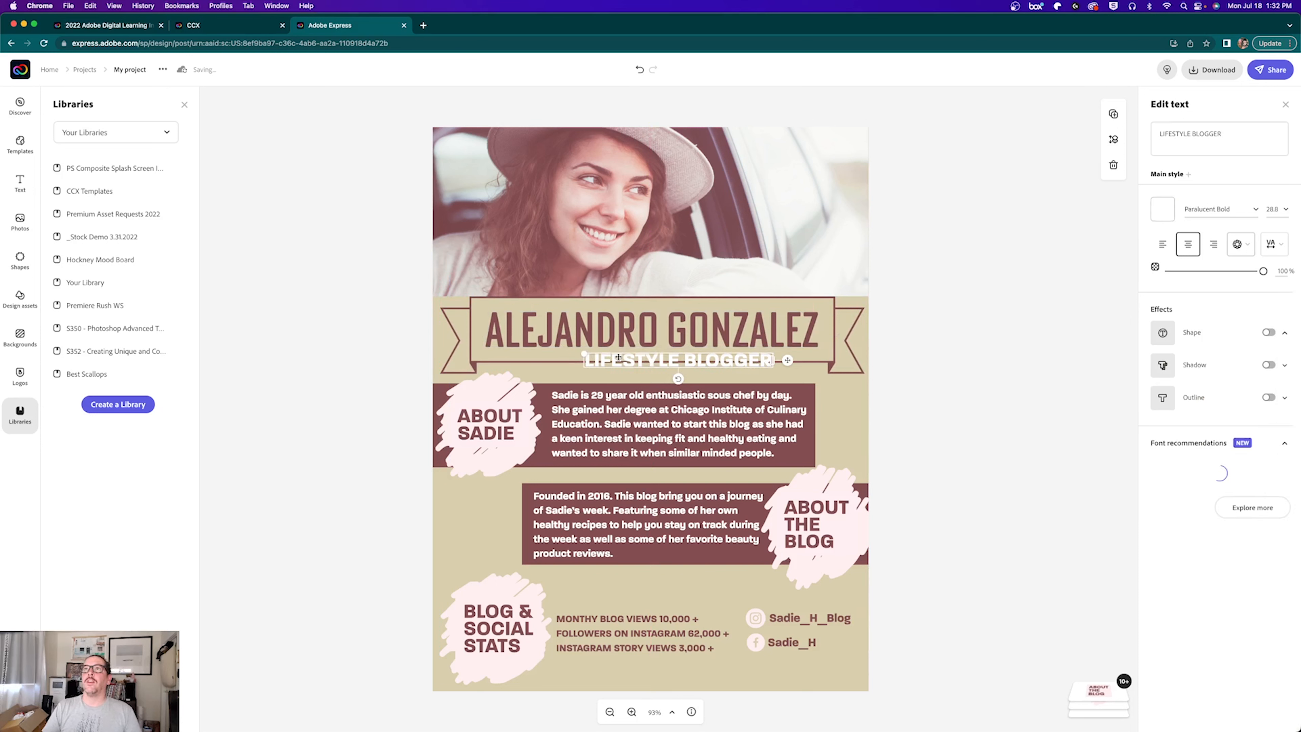
drag(721, 357, 695, 382)
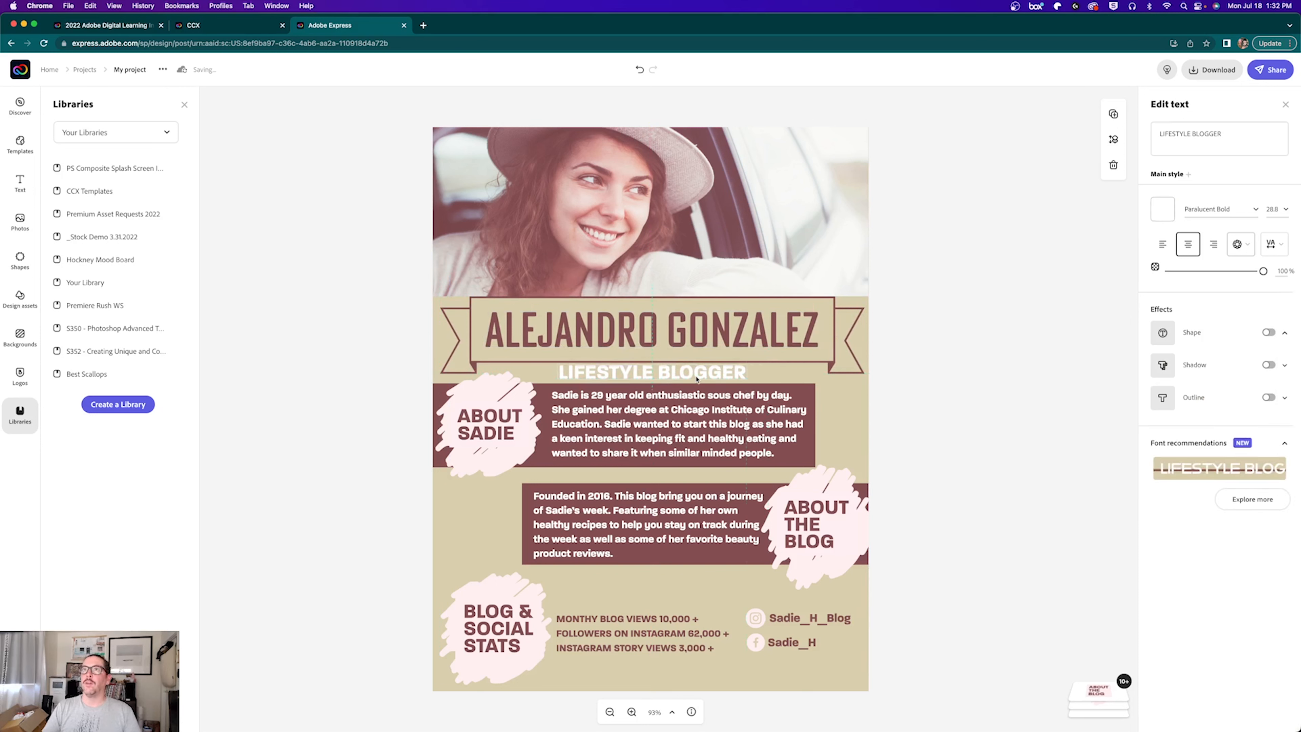
triple_click(1174, 132)
text(Adobe Sp)
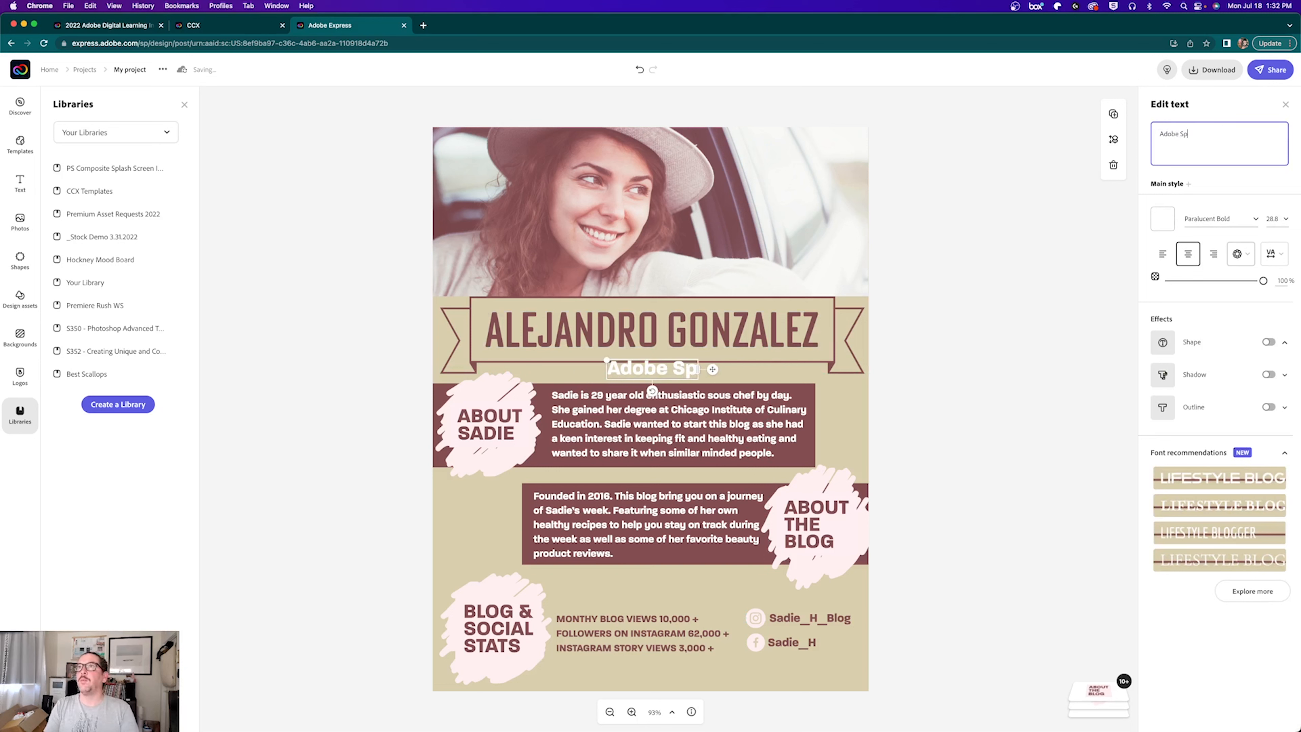
text(ecialist)
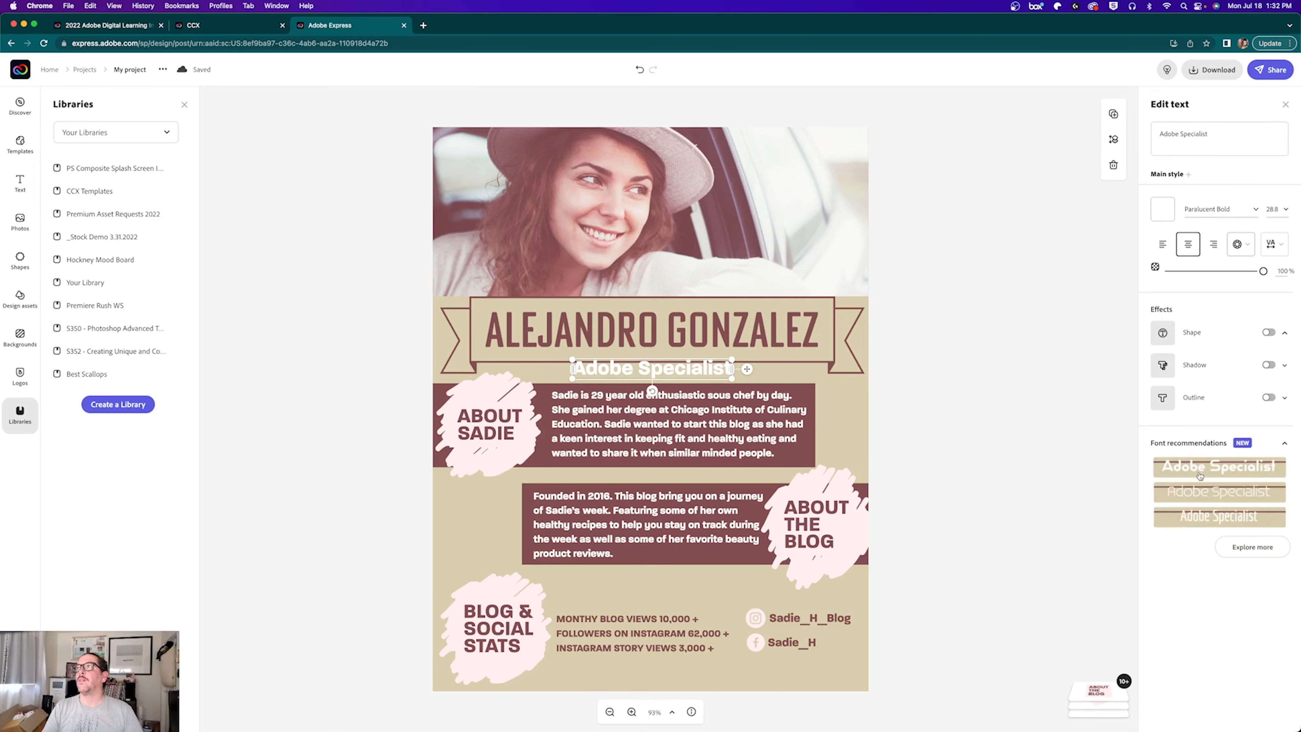
Step: Set the subtitle in Economica Regular and nudge it slightly lower
click(1203, 492)
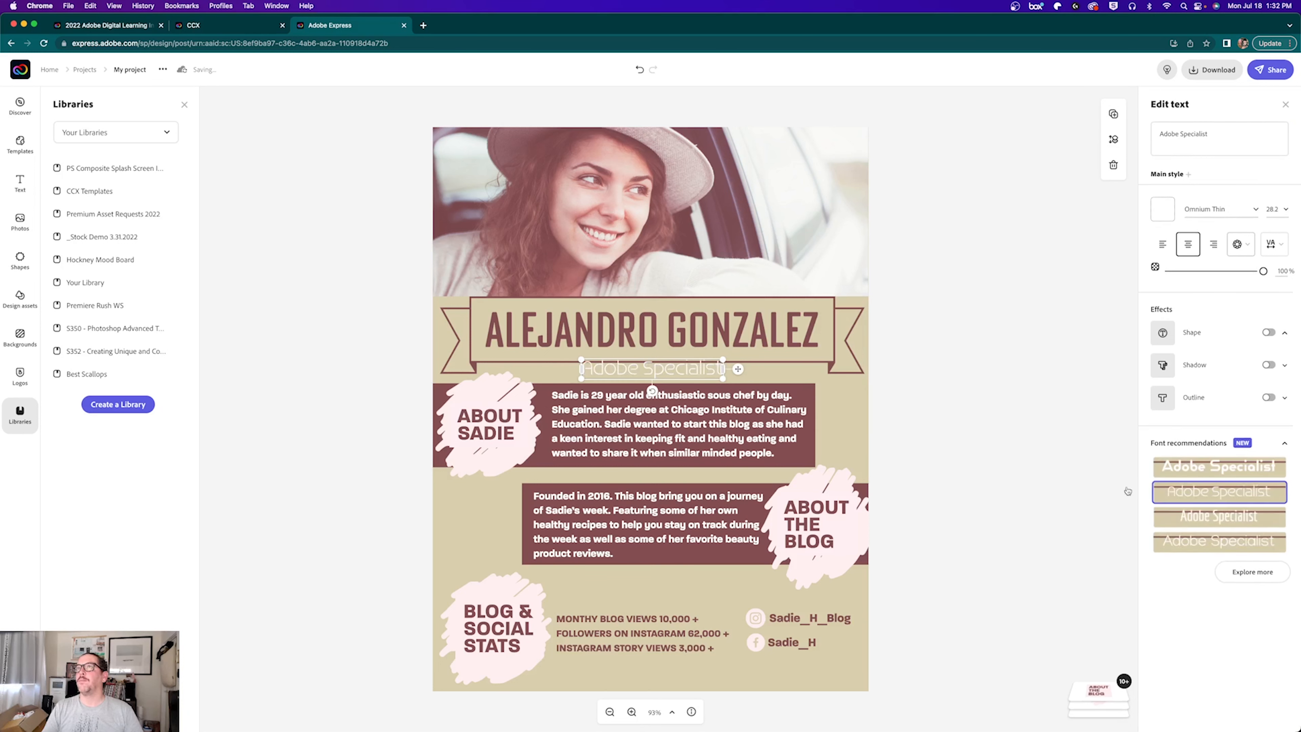
click(1177, 516)
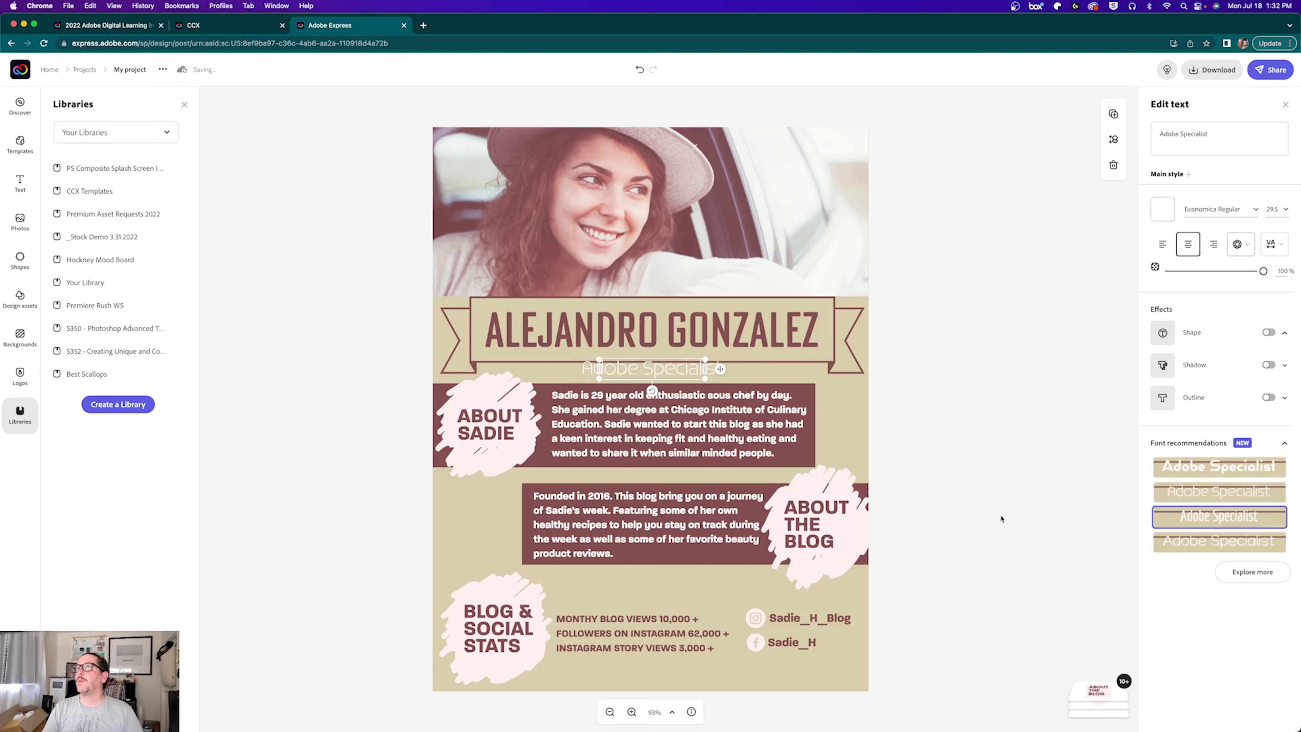
drag(653, 364, 654, 370)
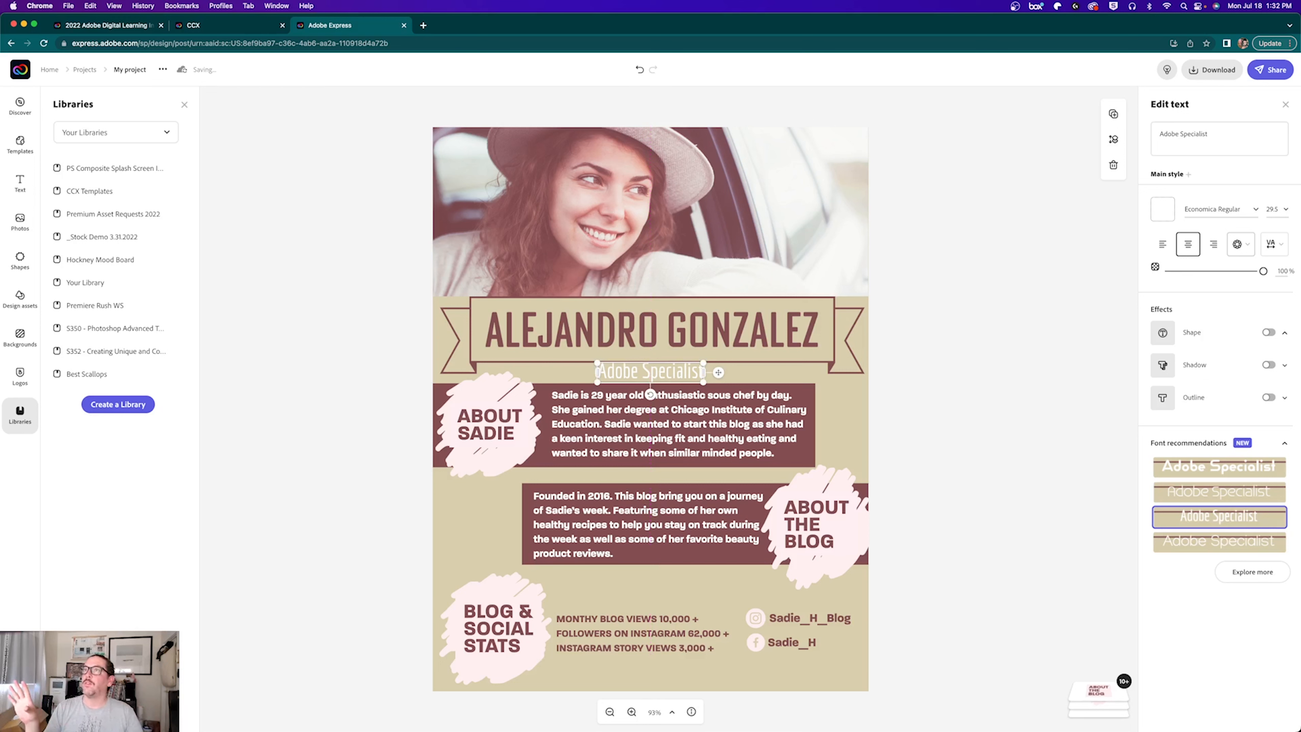
Step: Delete the about-me heading and its left pink blob
click(498, 425)
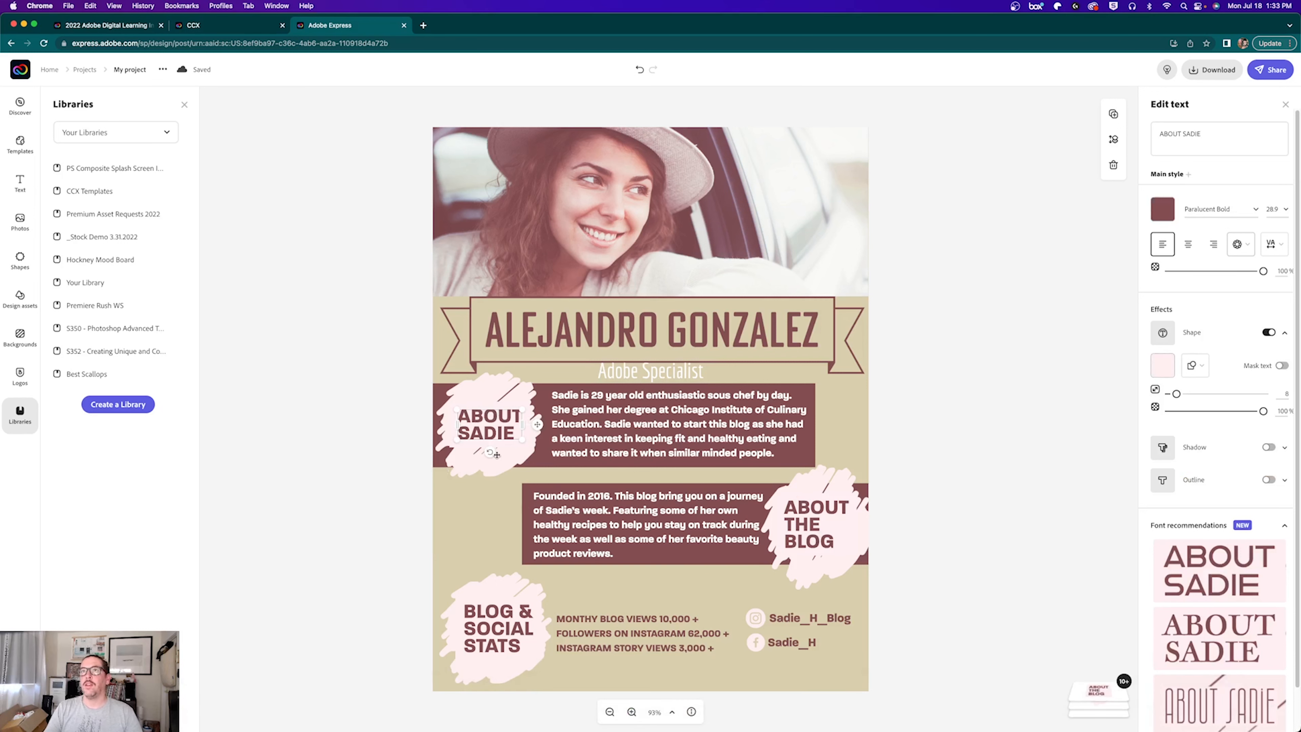
click(475, 461)
click(500, 413)
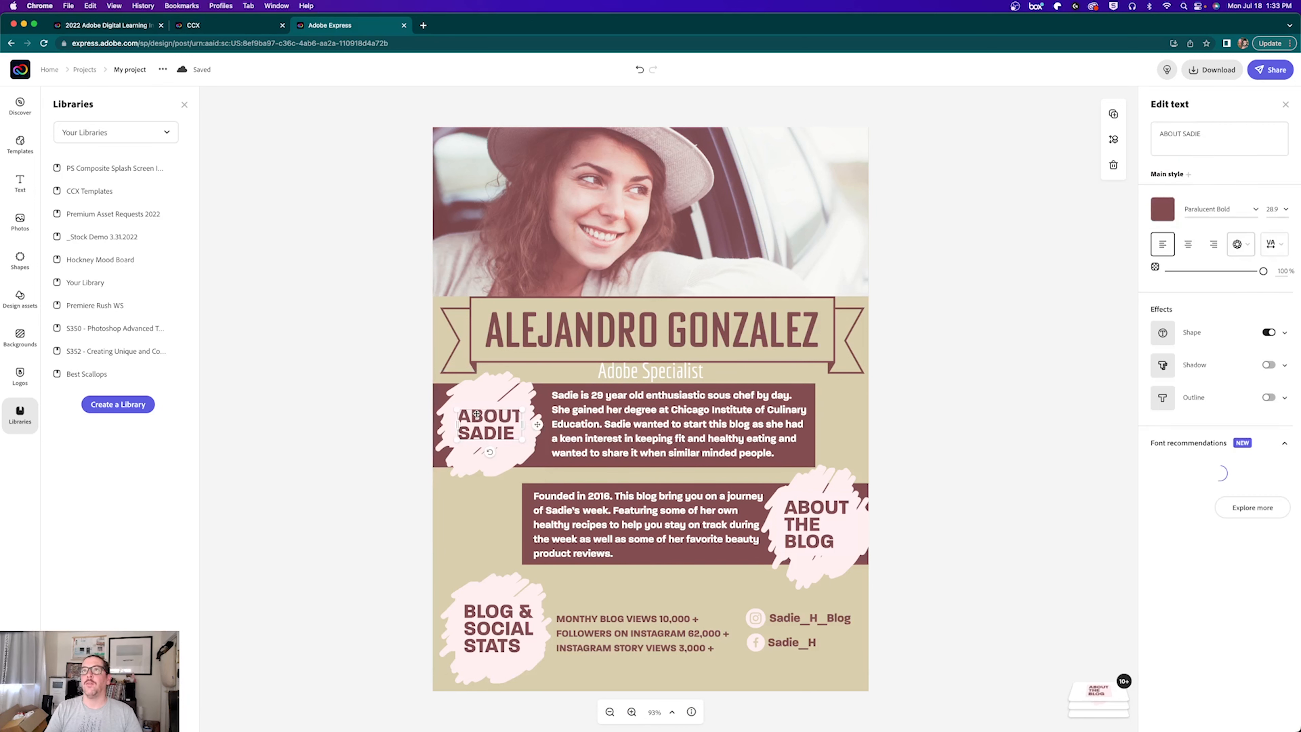
click(475, 386)
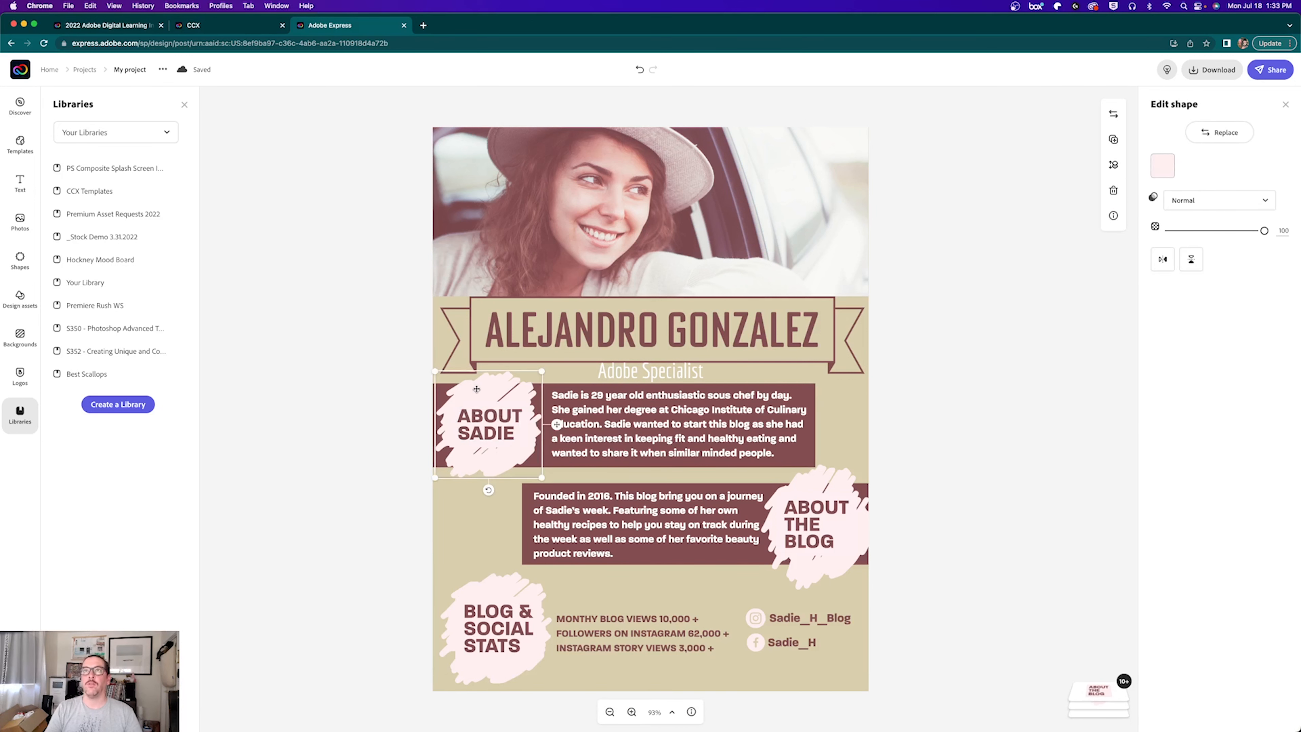
click(487, 410)
key(Delete)
click(486, 410)
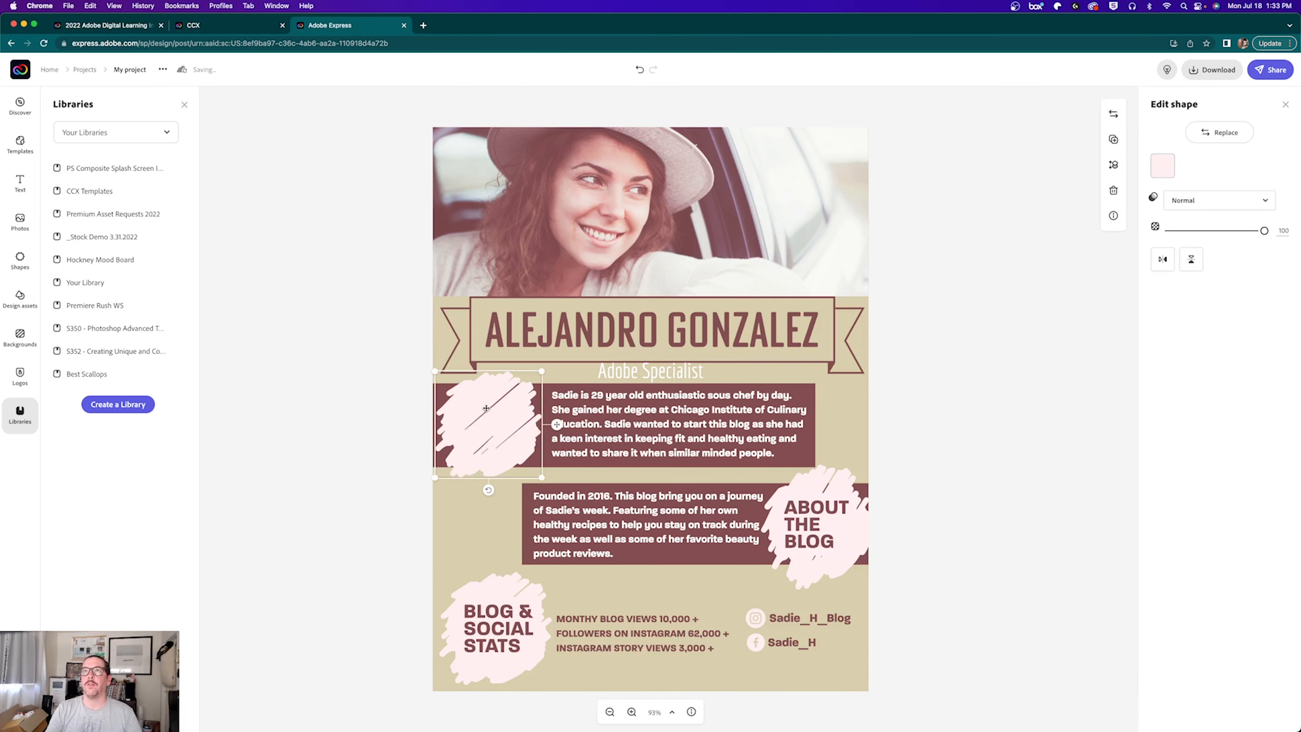
key(Delete)
Step: Delete ABOUT THE BLOG, BLOG & SOCIAL STATS and their pink blobs
click(810, 537)
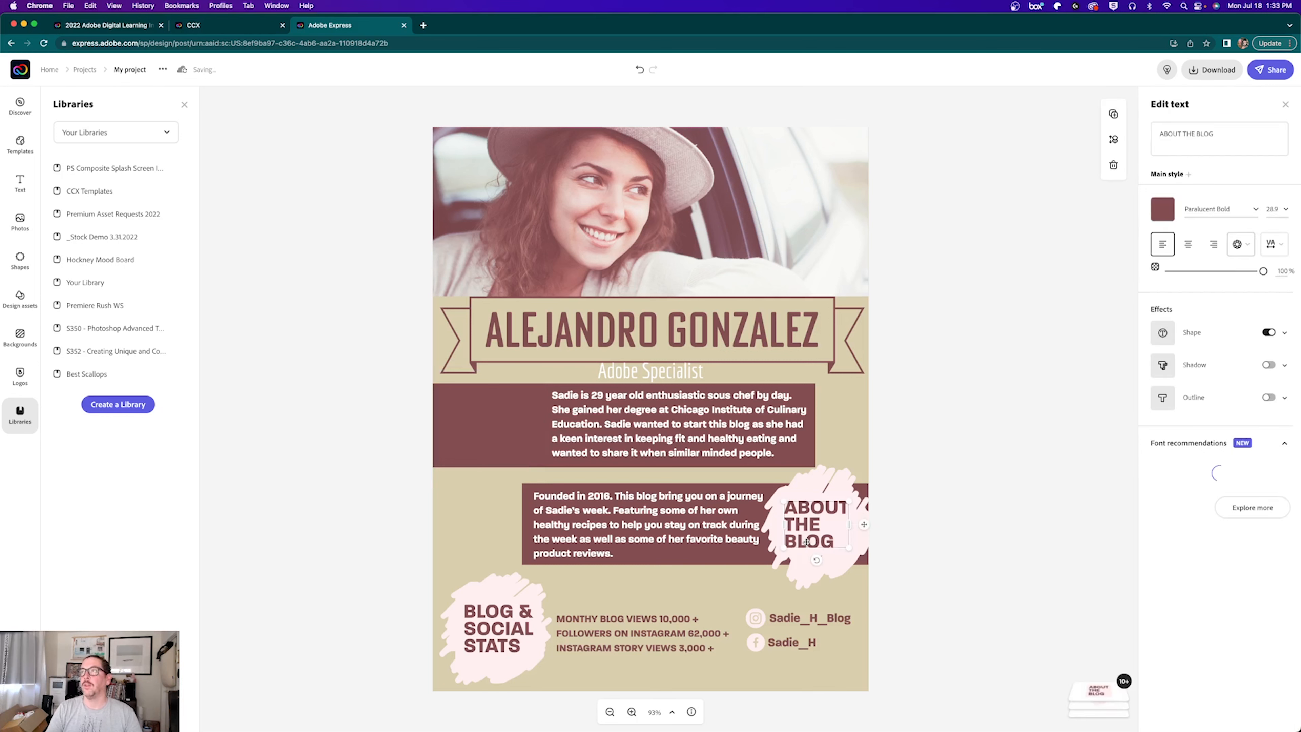
key(Delete)
click(809, 536)
key(Delete)
click(480, 664)
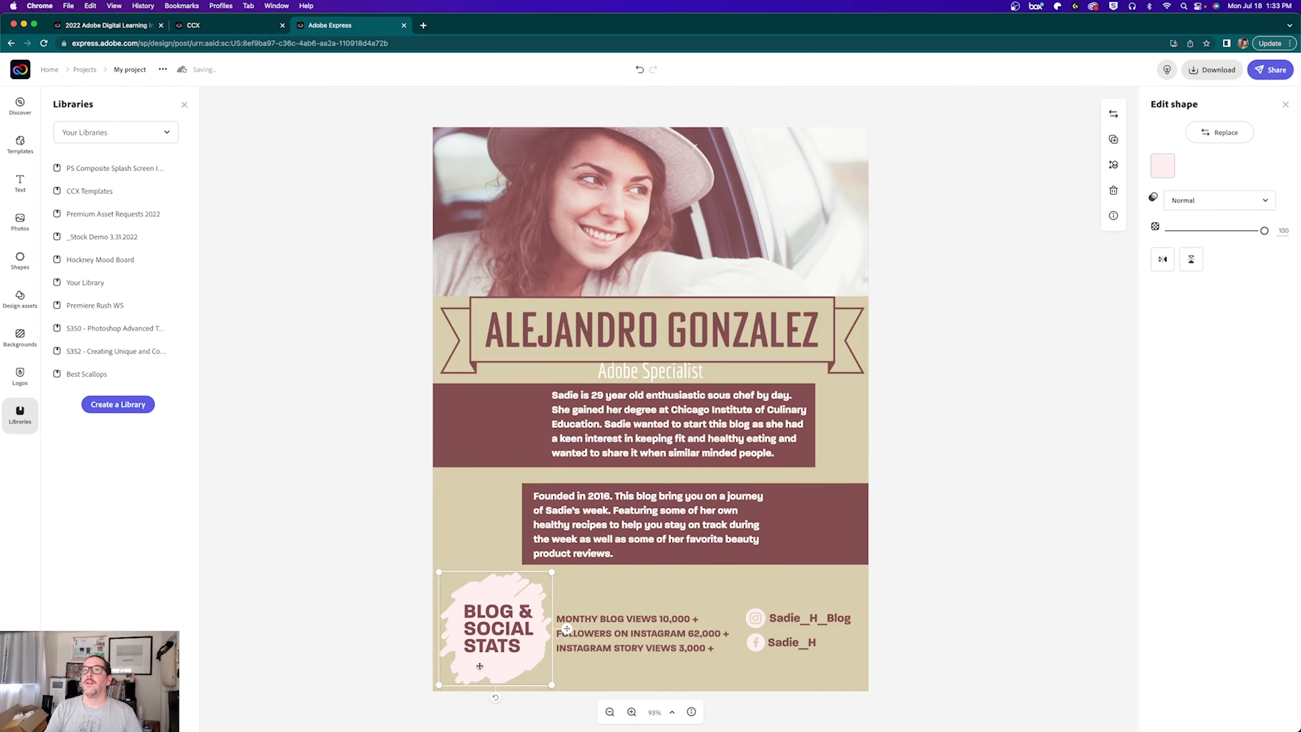
key(Delete)
click(490, 635)
key(Delete)
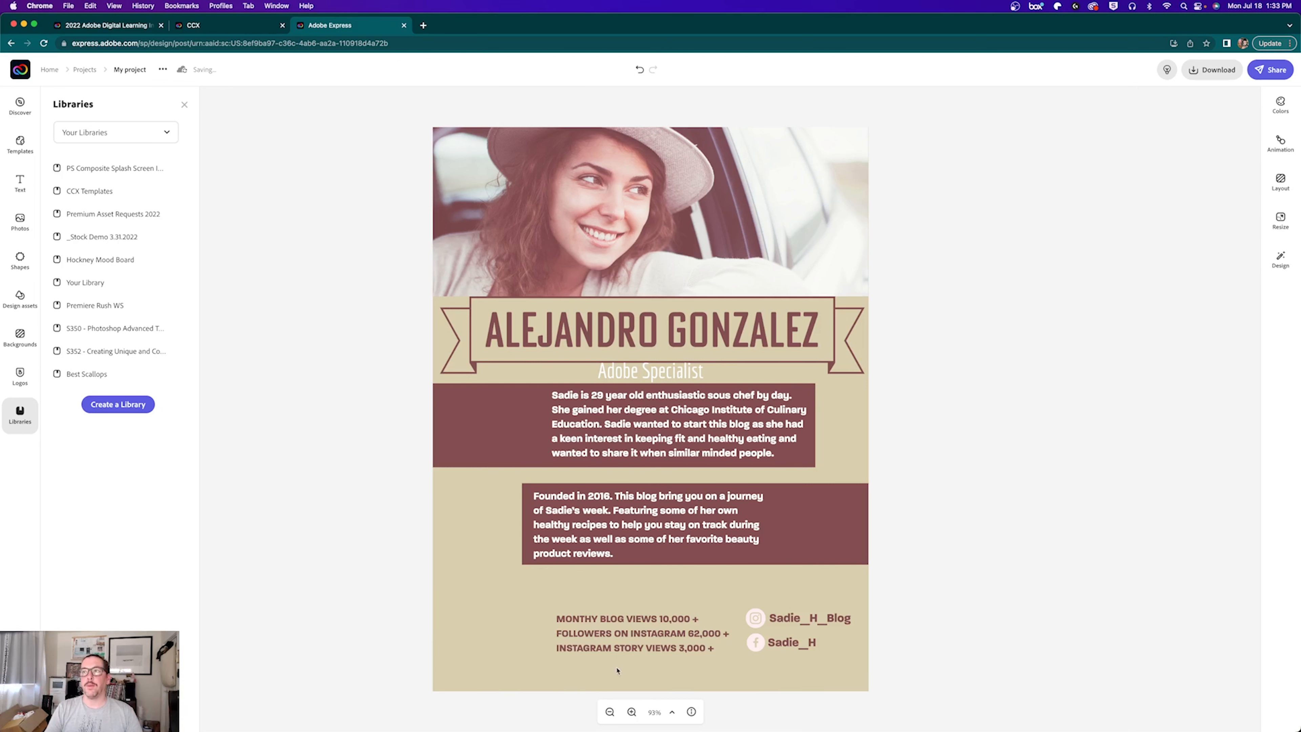
Step: Close the Libraries panel and delete the blog stats text
click(581, 619)
click(583, 623)
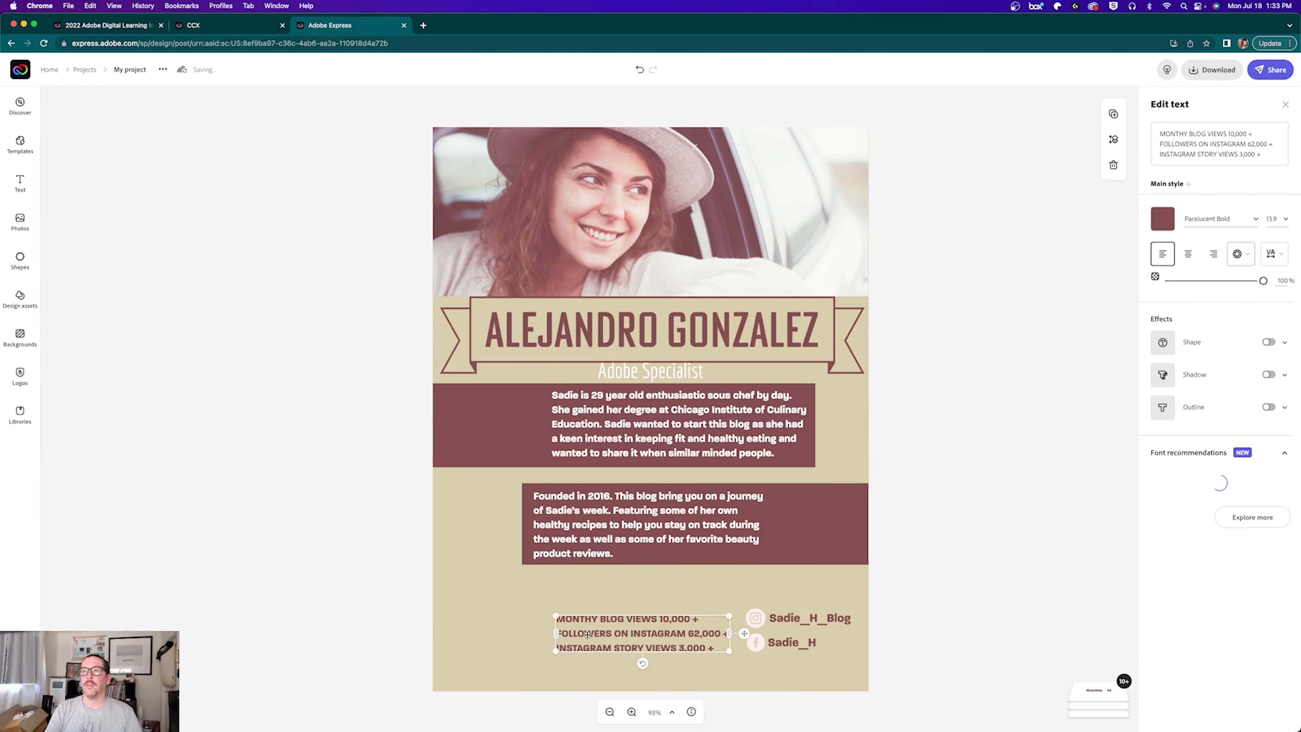
key(Delete)
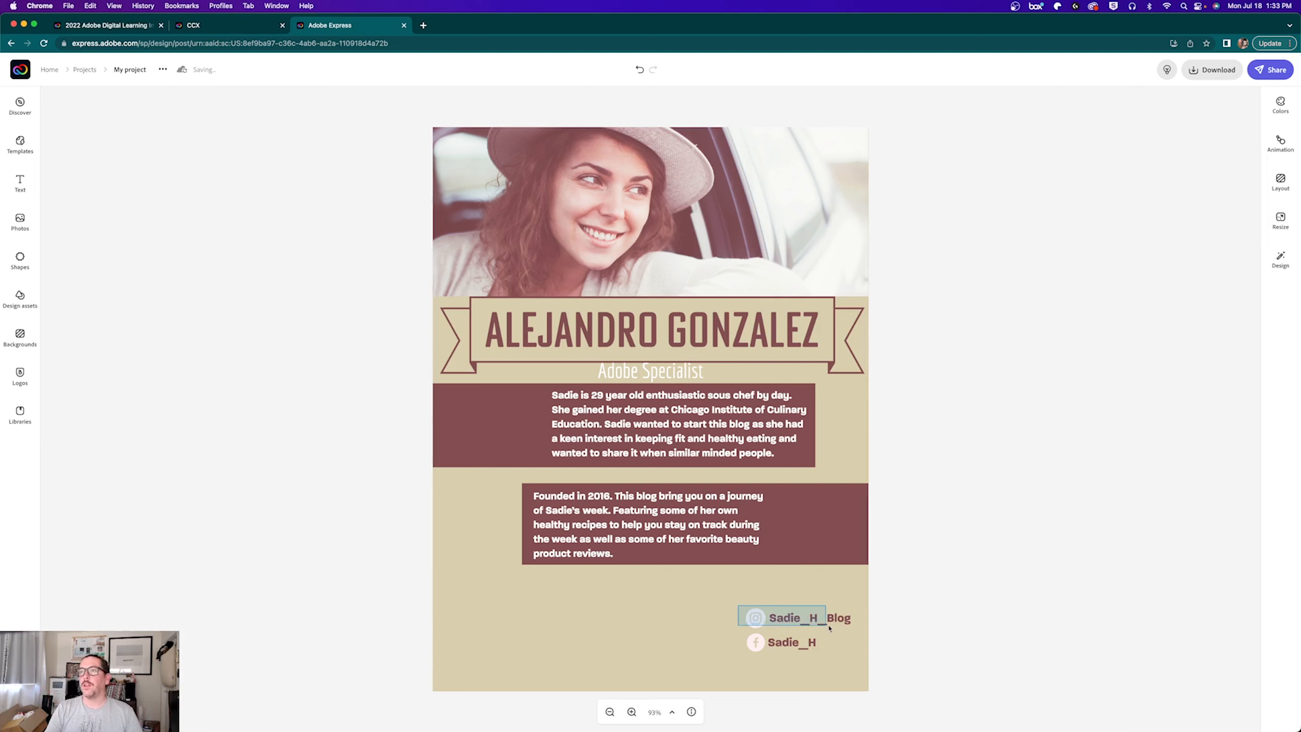
Step: Place the Instagram and Facebook handles side by side along the poster's bottom
click(757, 621)
drag(754, 621, 542, 678)
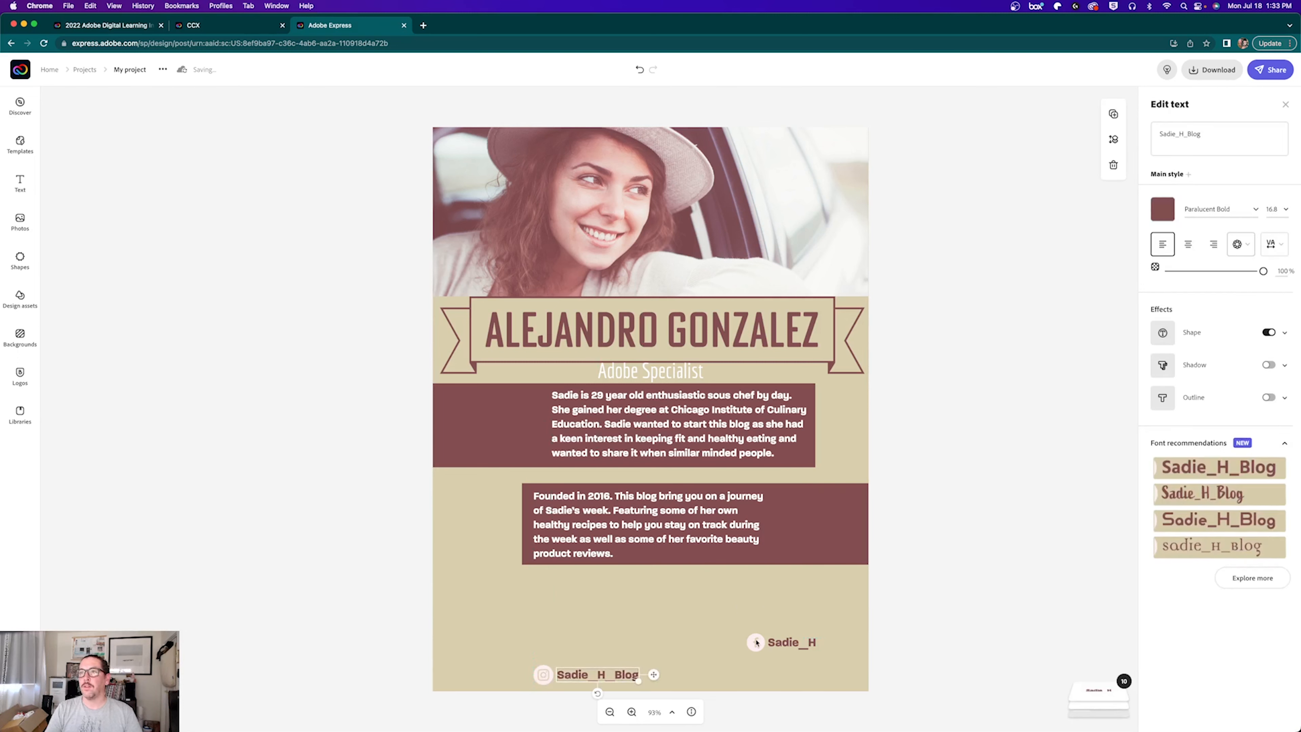
drag(756, 643, 700, 678)
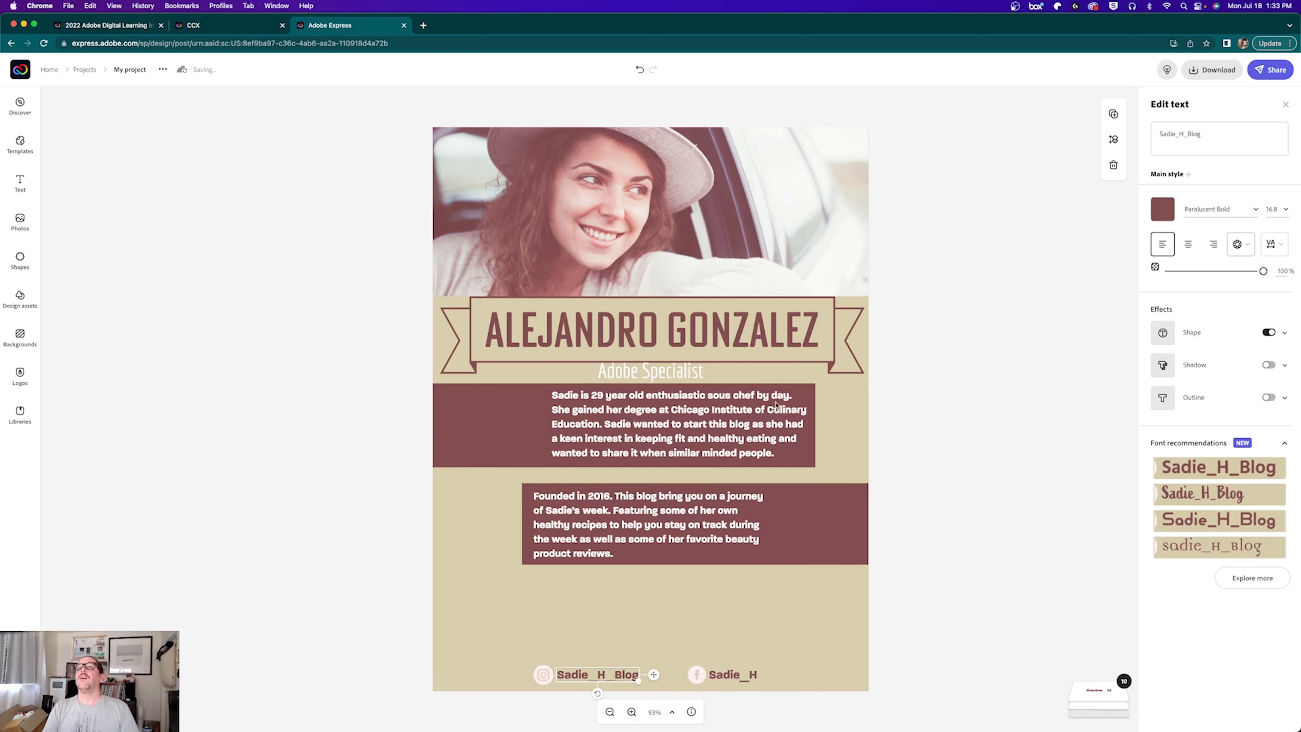
click(521, 429)
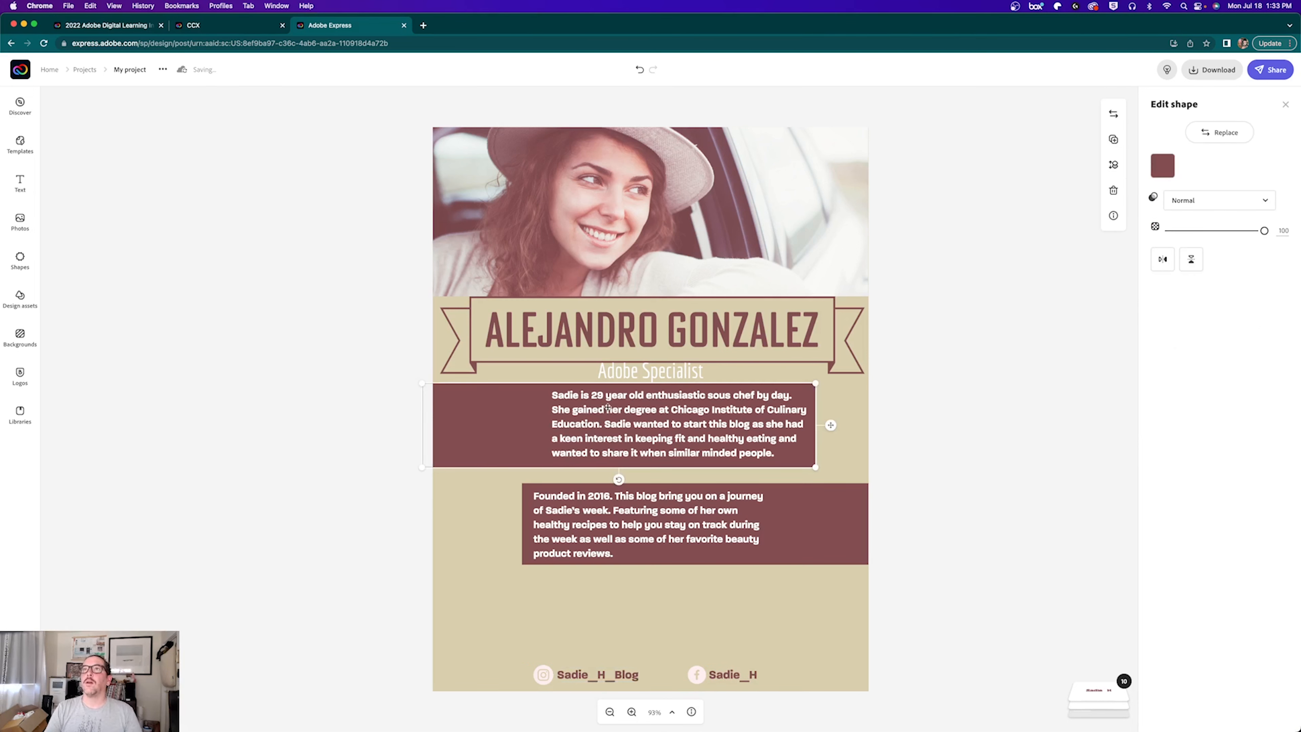
click(585, 444)
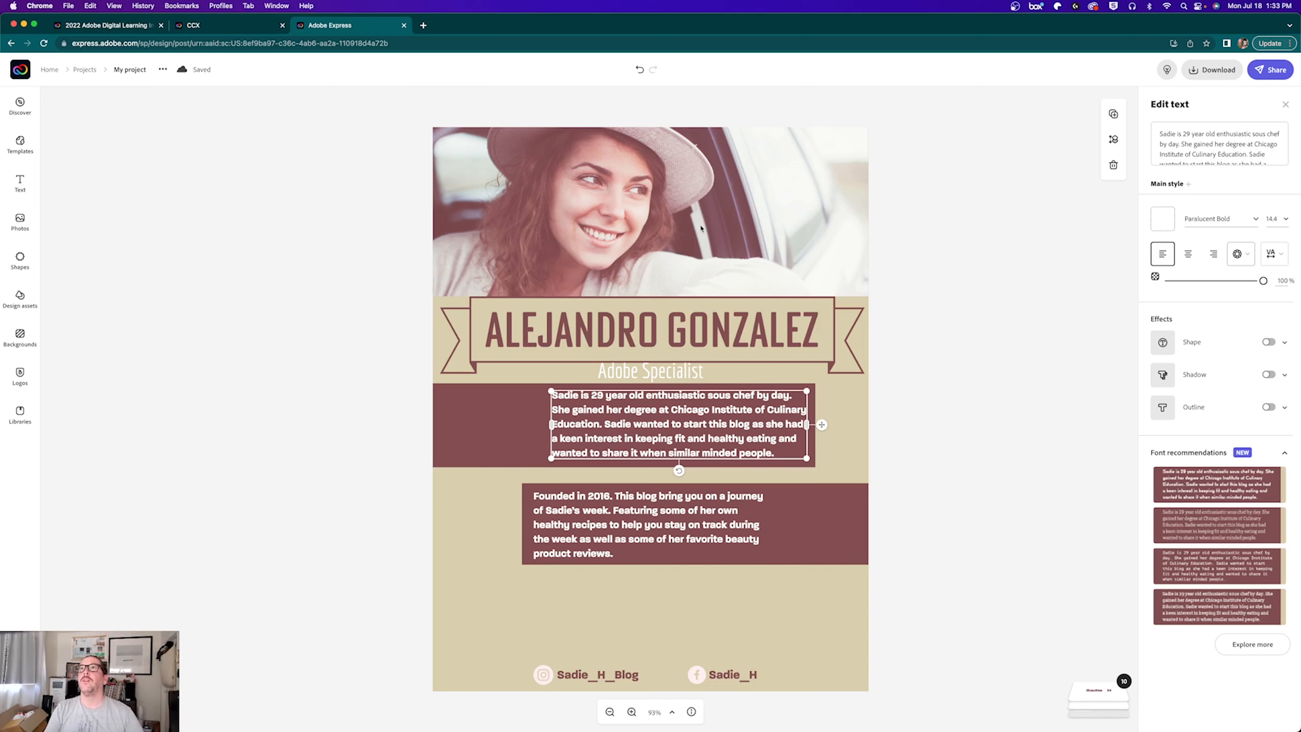
drag(677, 239, 646, 236)
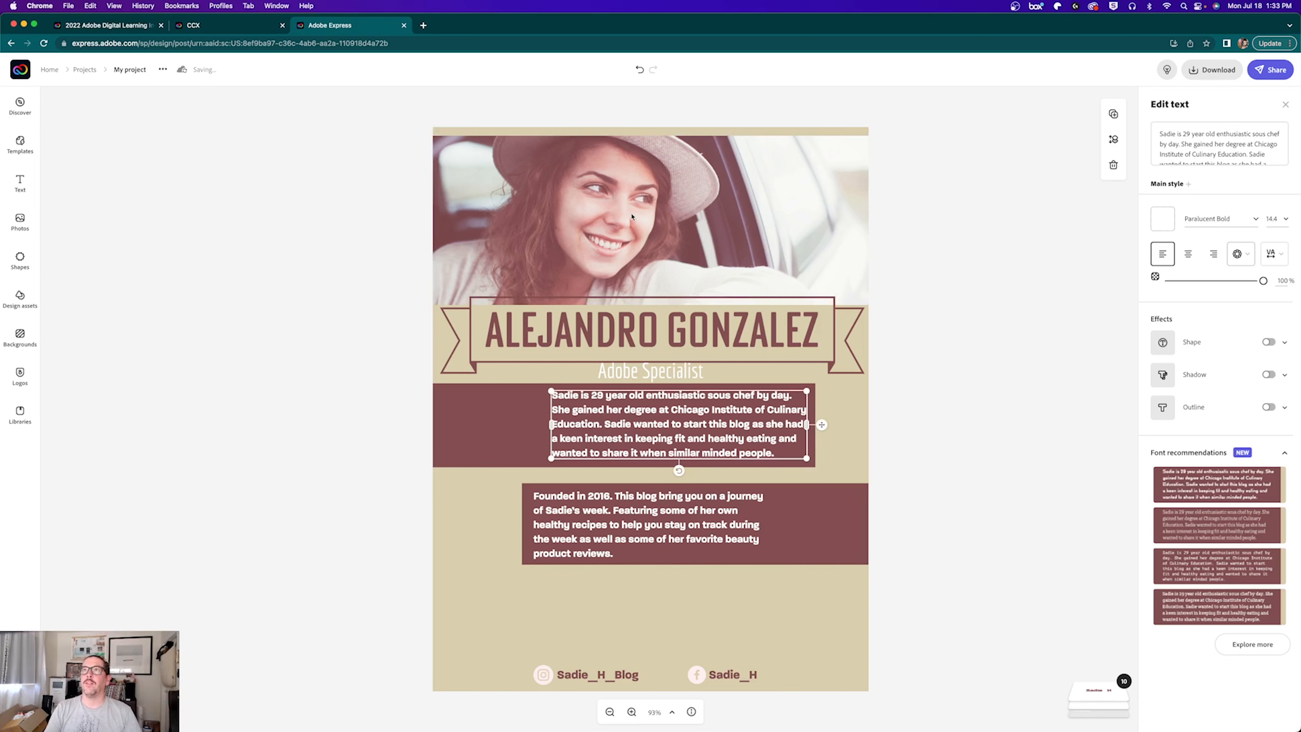
click(539, 219)
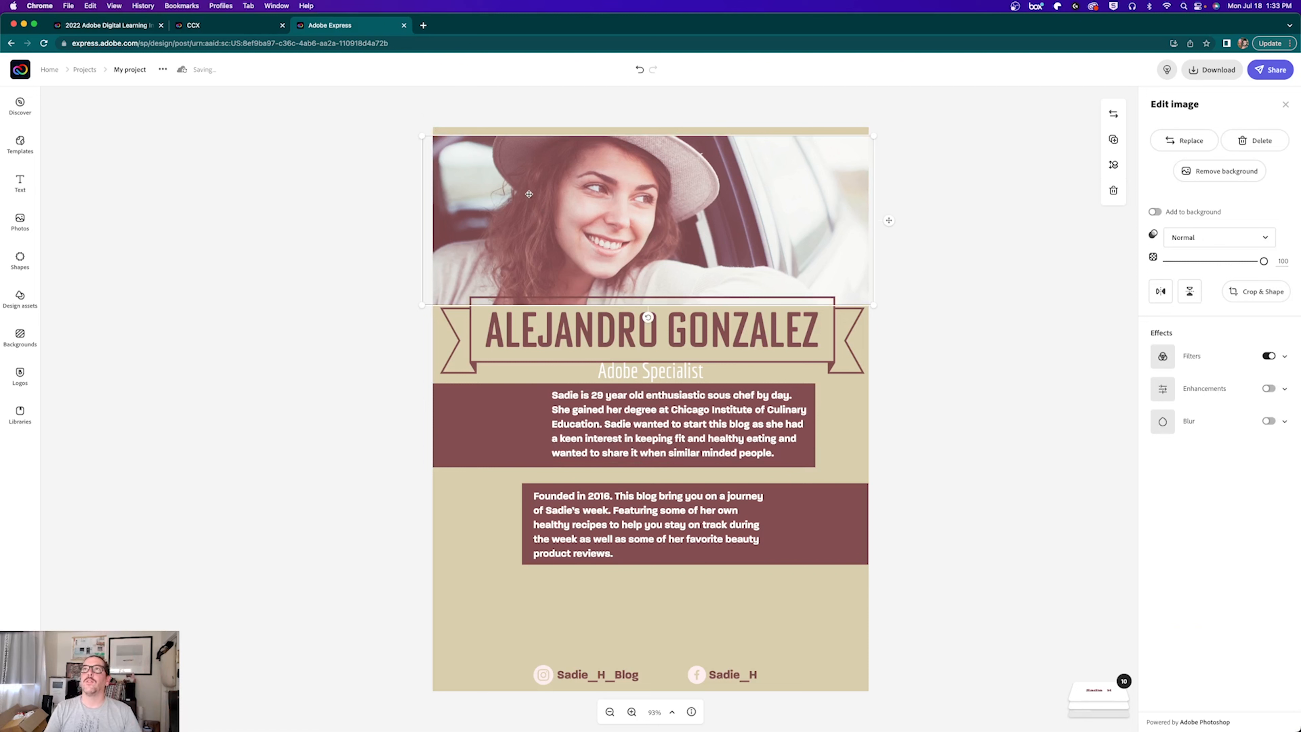
drag(547, 210, 549, 217)
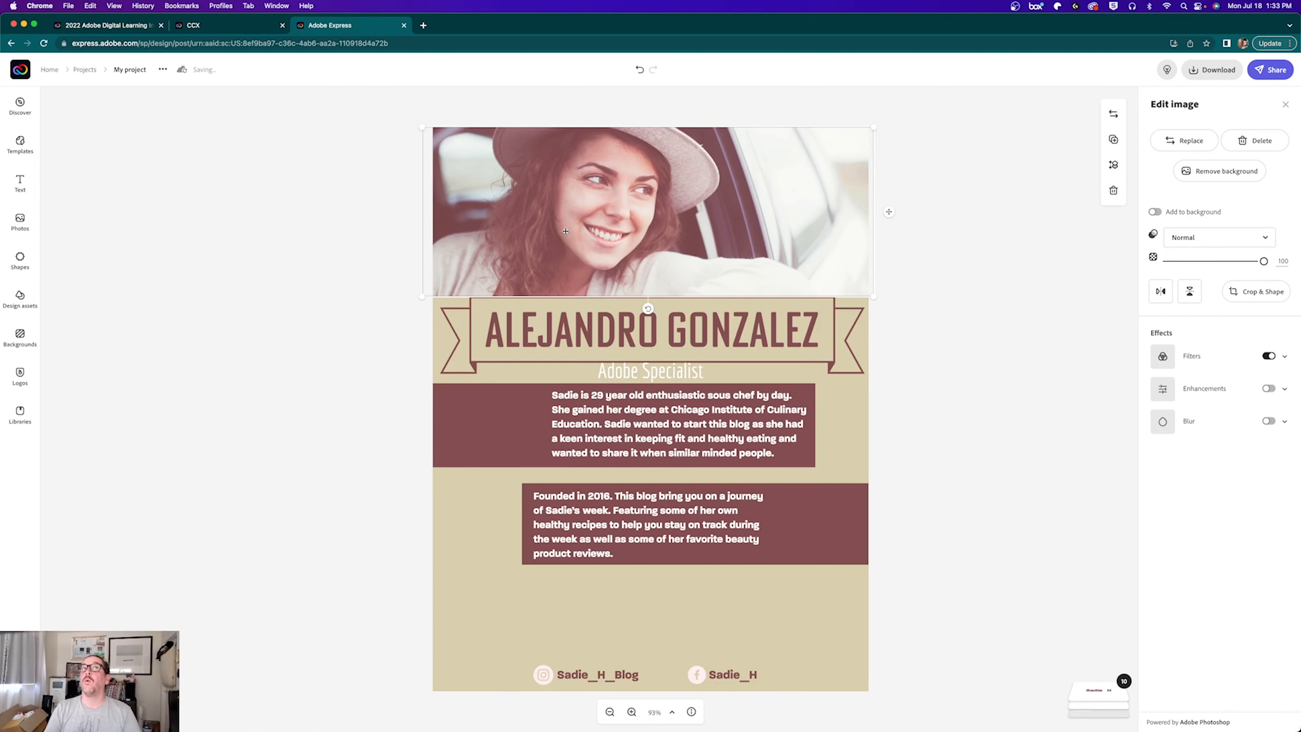
Step: Replace the header photo with IMG_3187.jpg uploaded from the CCX Demo folder
click(1183, 140)
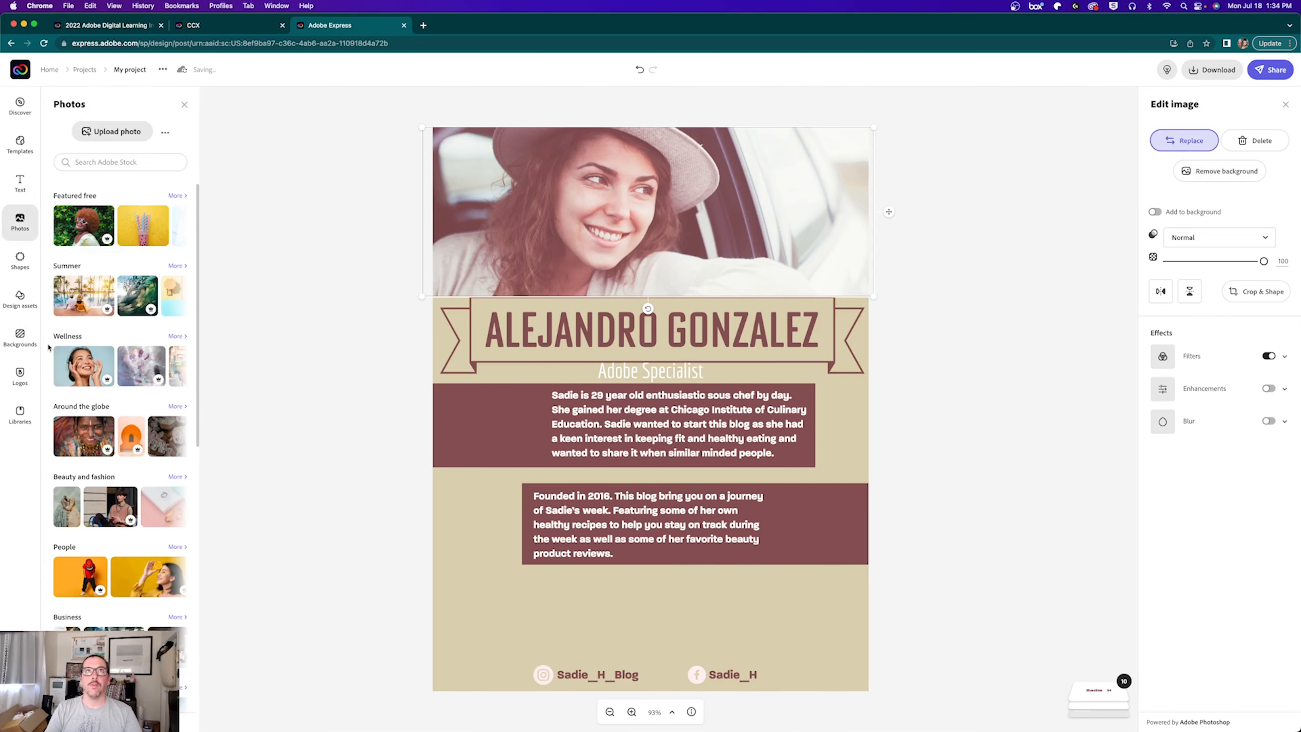
click(100, 135)
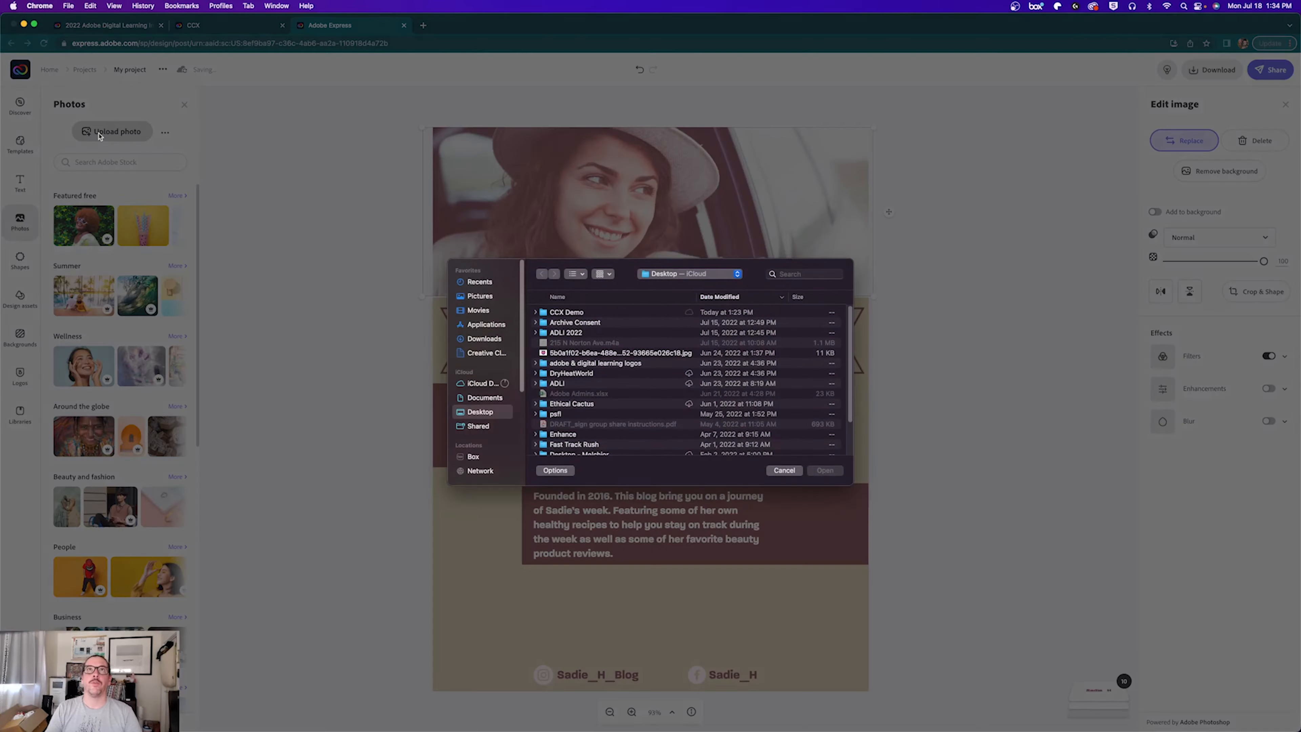
double_click(544, 312)
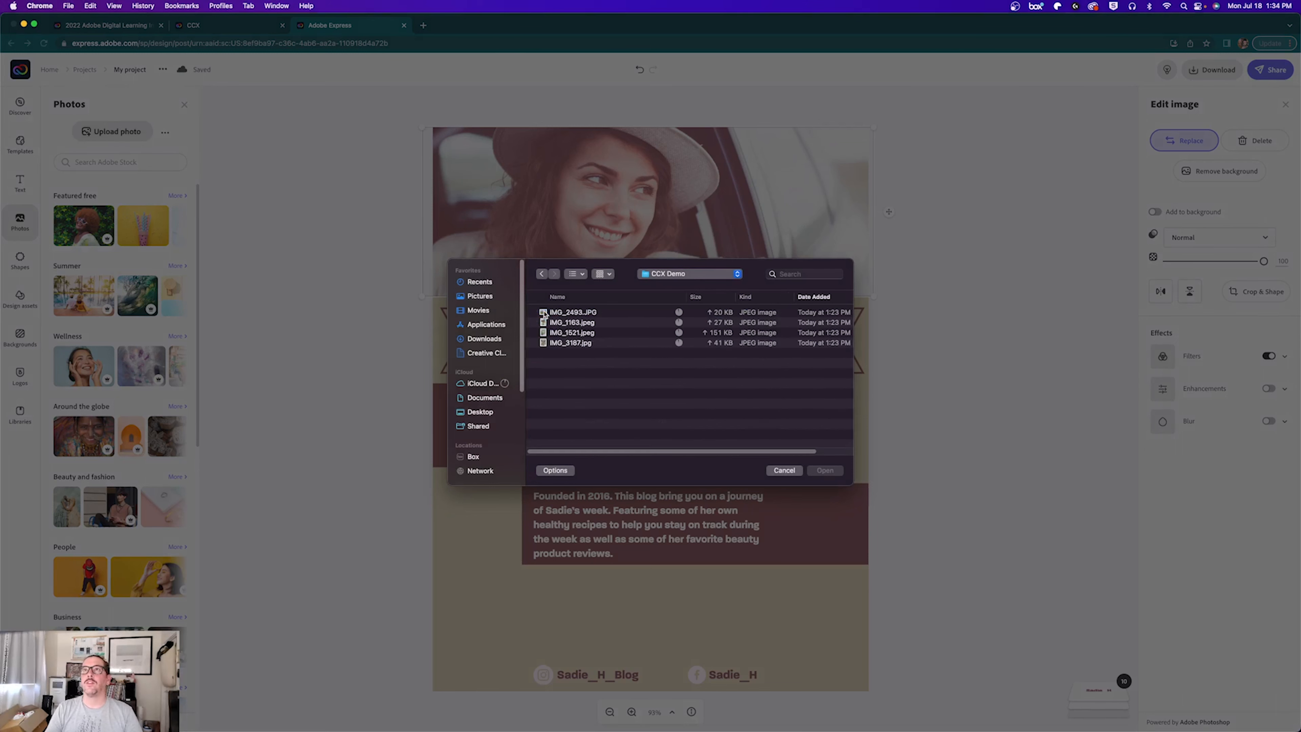
click(562, 326)
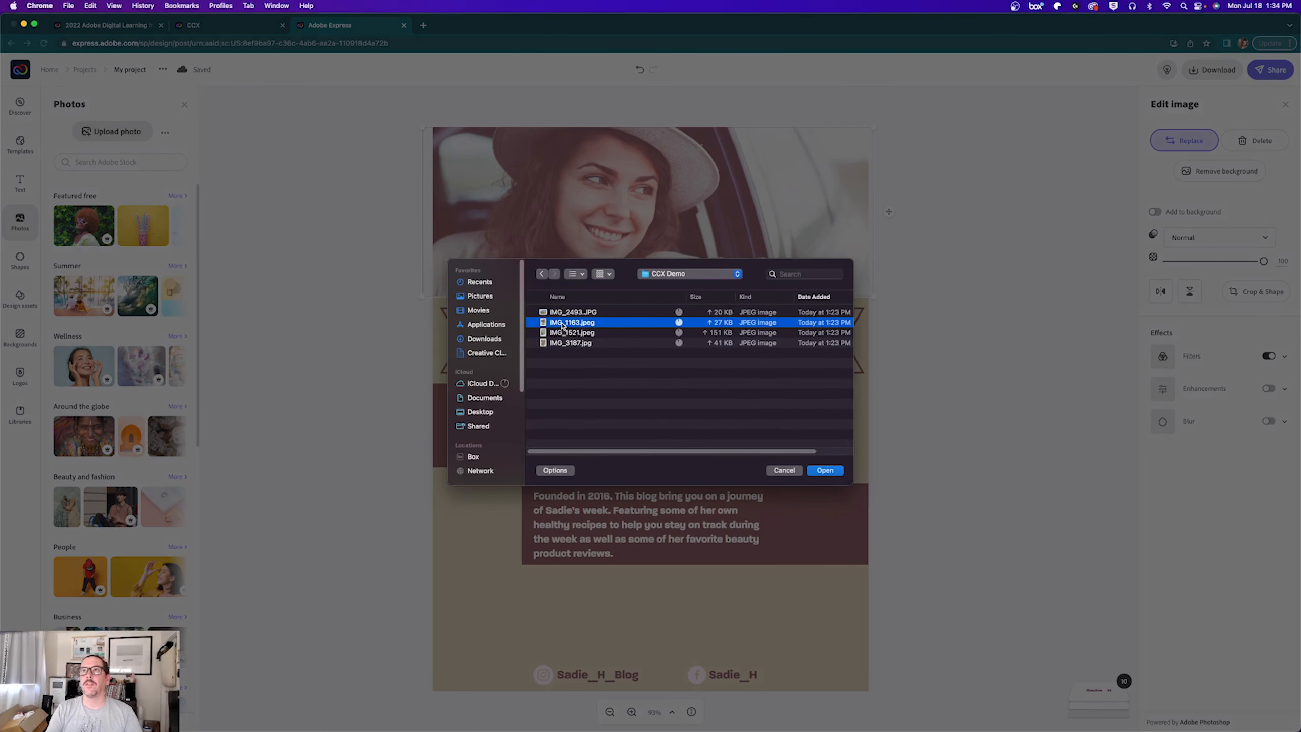
key(space)
key(space)
click(572, 334)
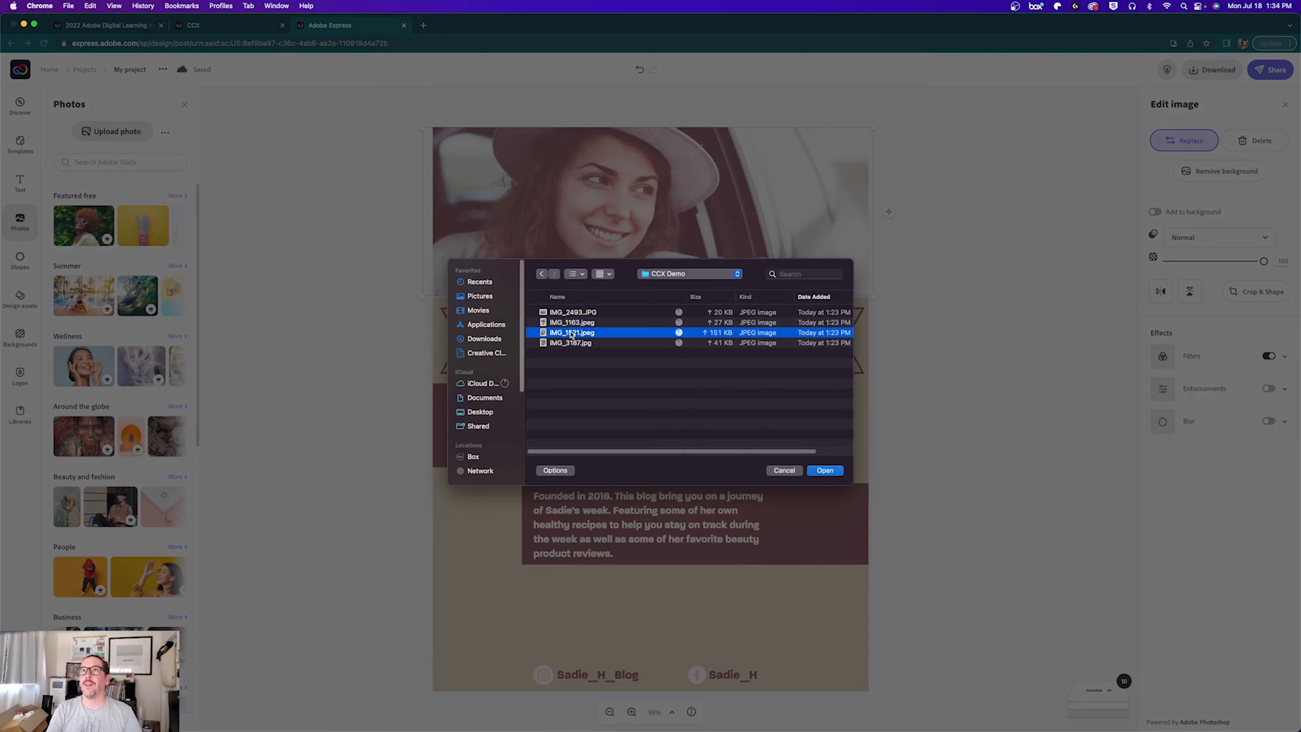
key(space)
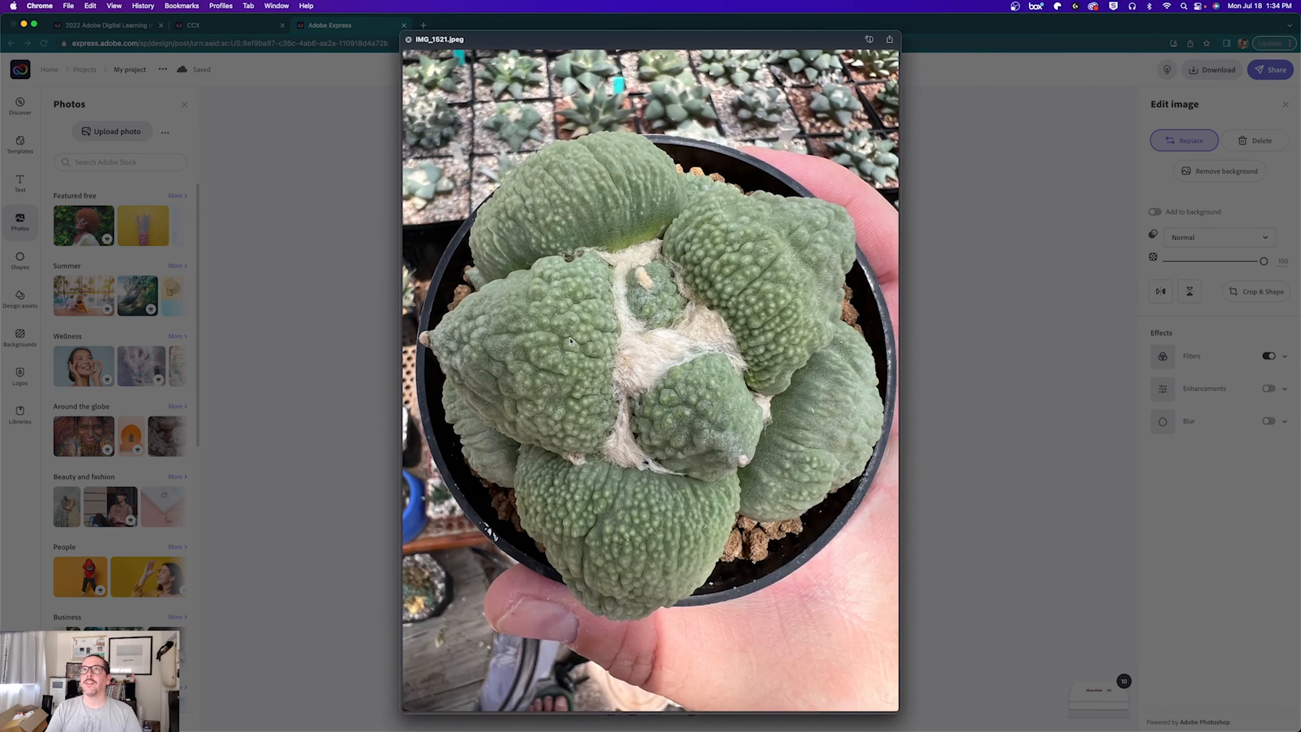
key(Down)
key(space)
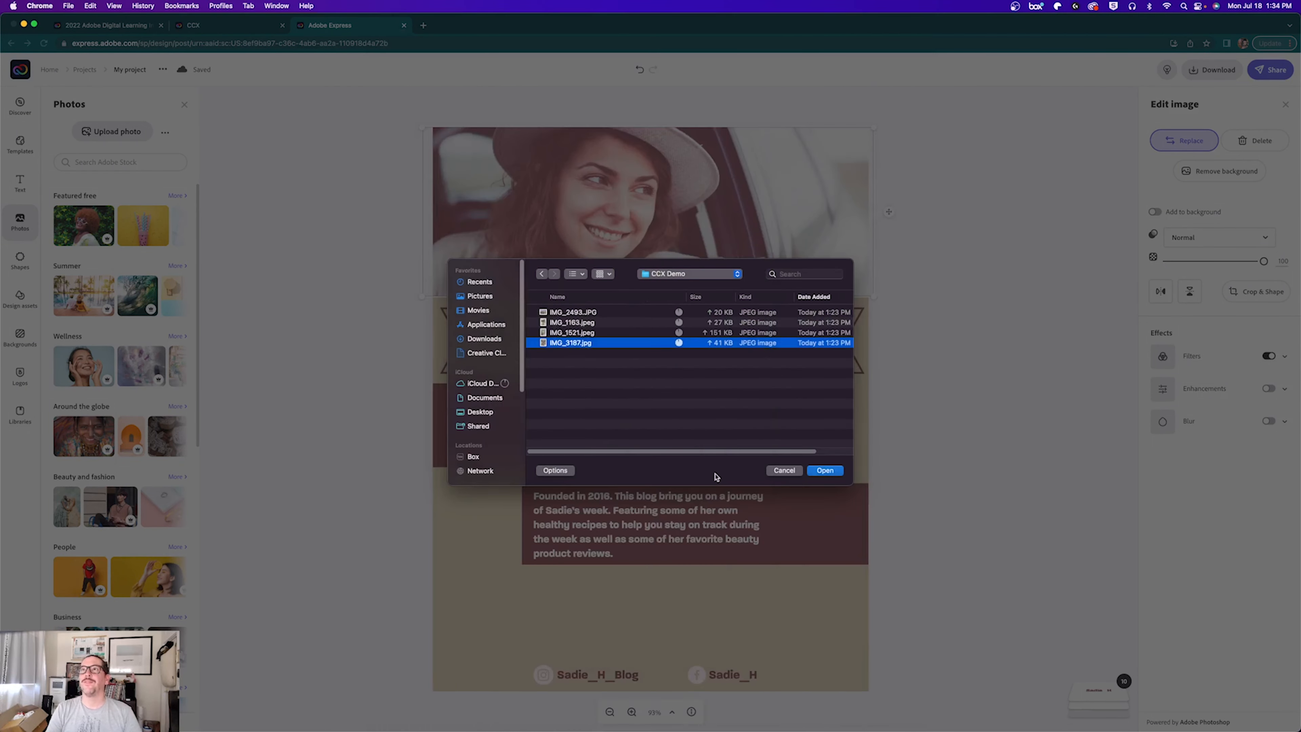
click(823, 470)
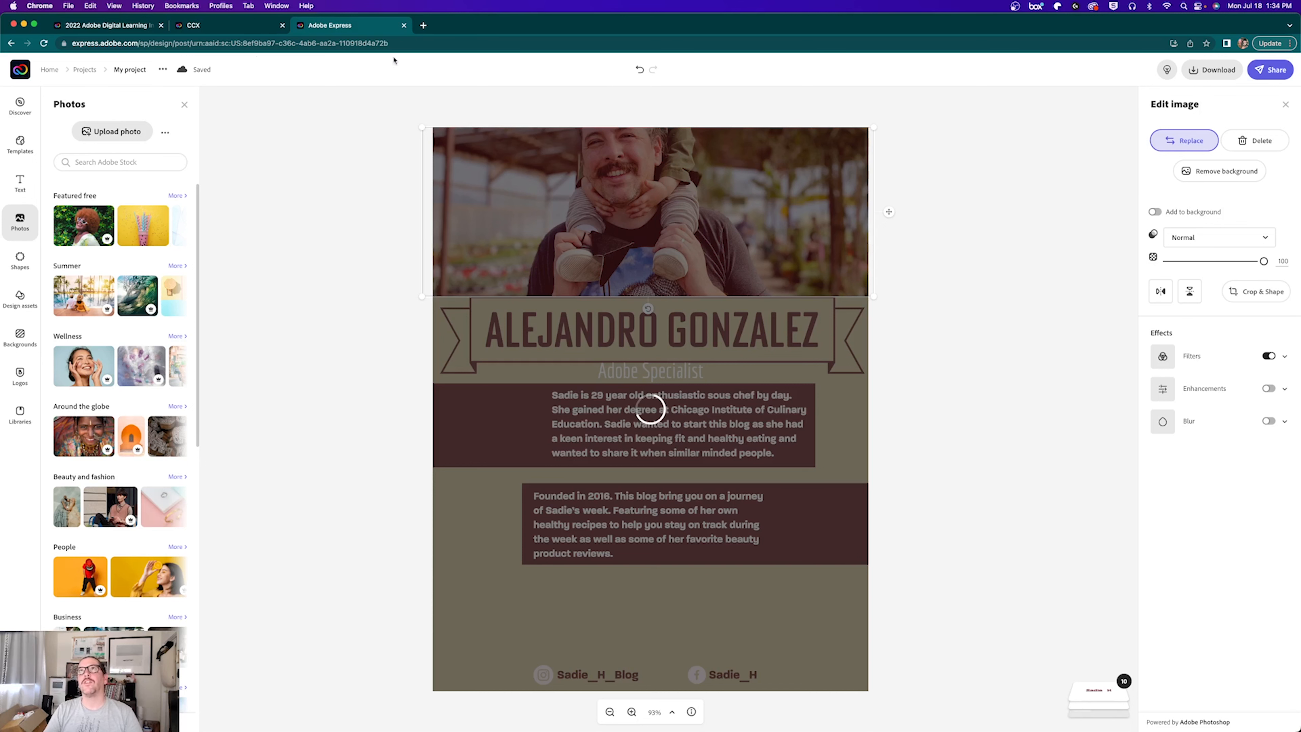
Step: Rename the project 'CCX Bio Demo' and reload the browser page
click(125, 70)
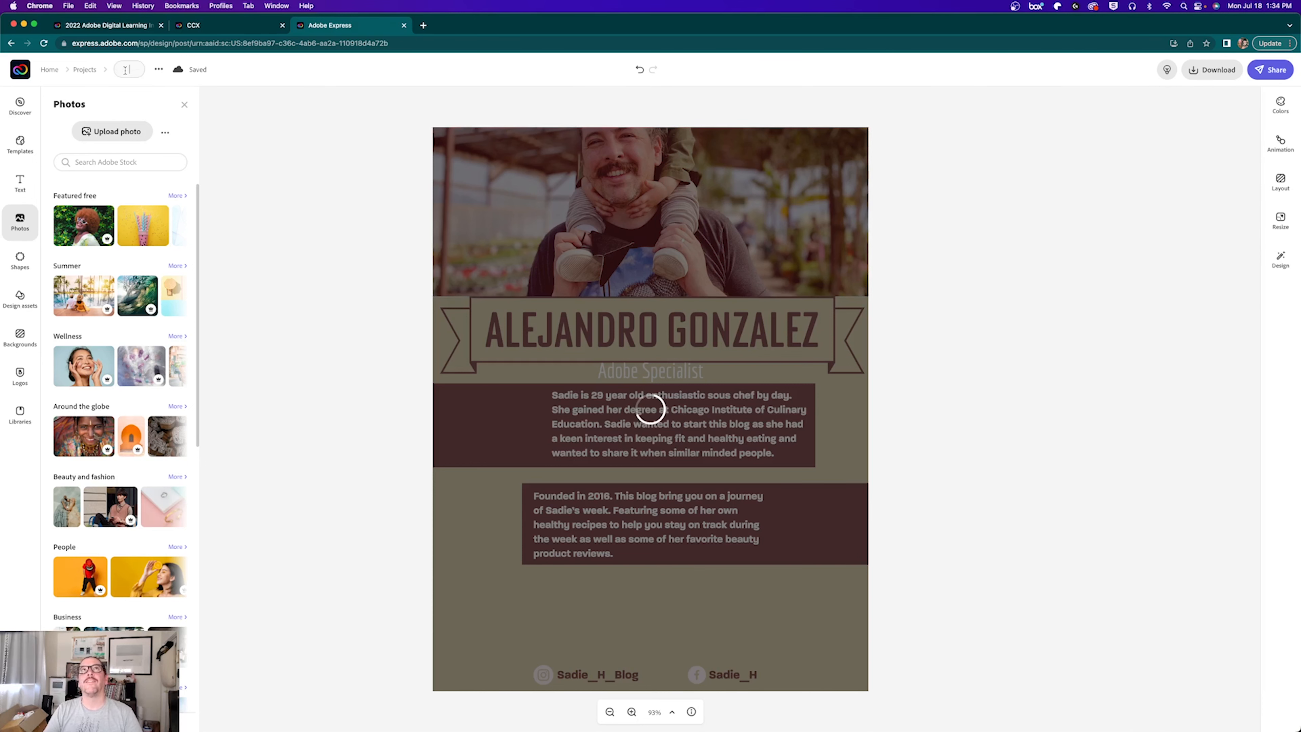
click(357, 193)
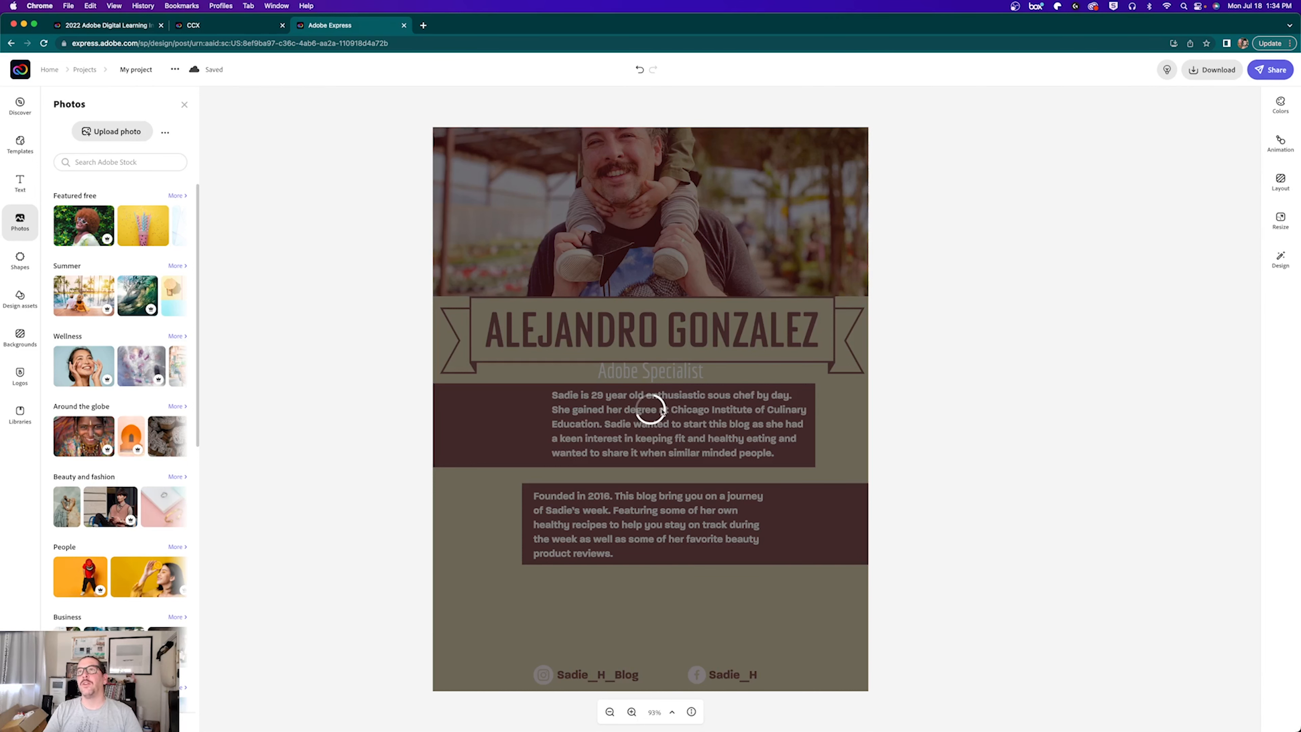
click(136, 68)
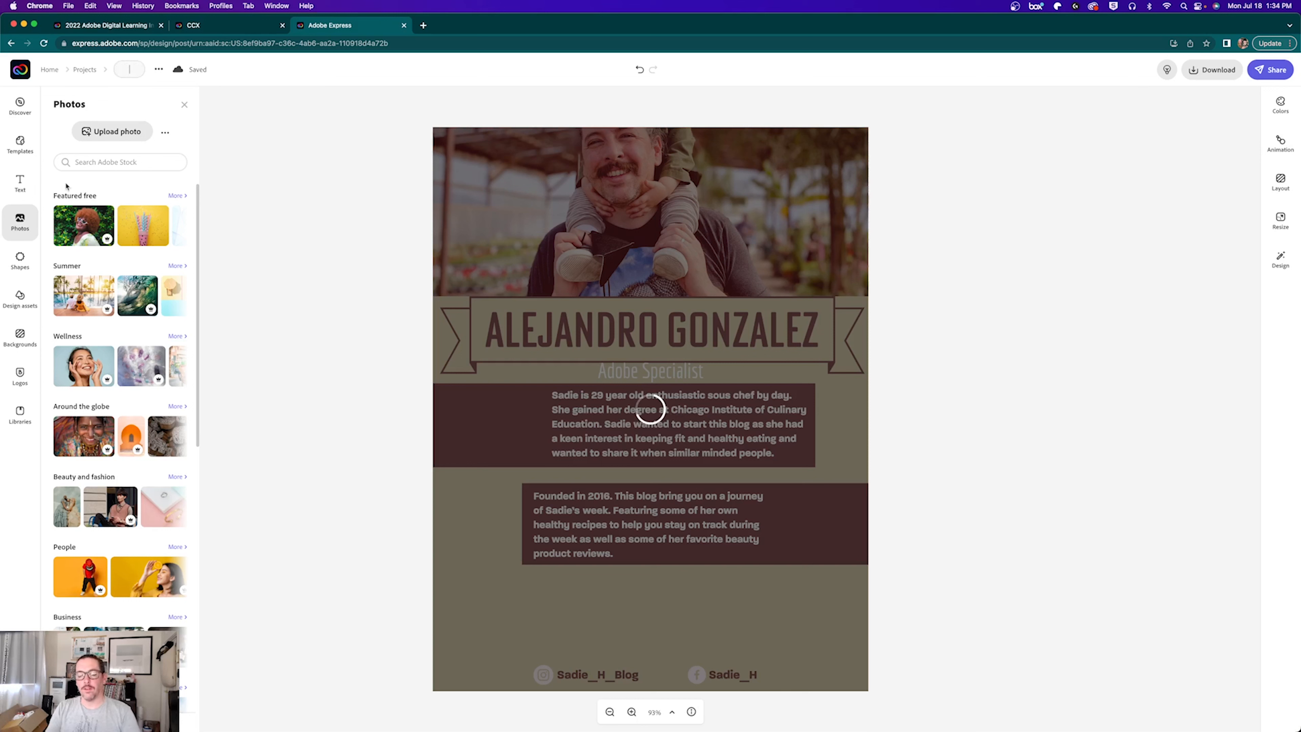
text(CCX)
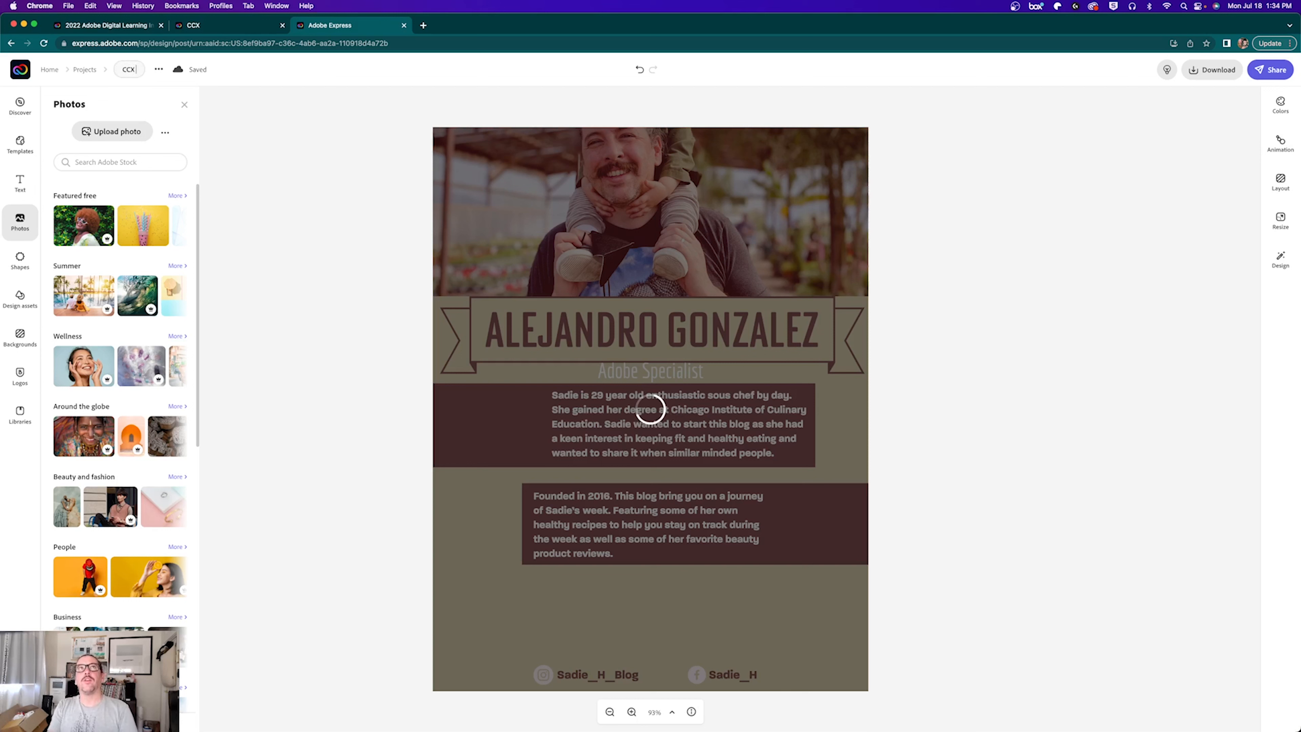
text( Bio Demo)
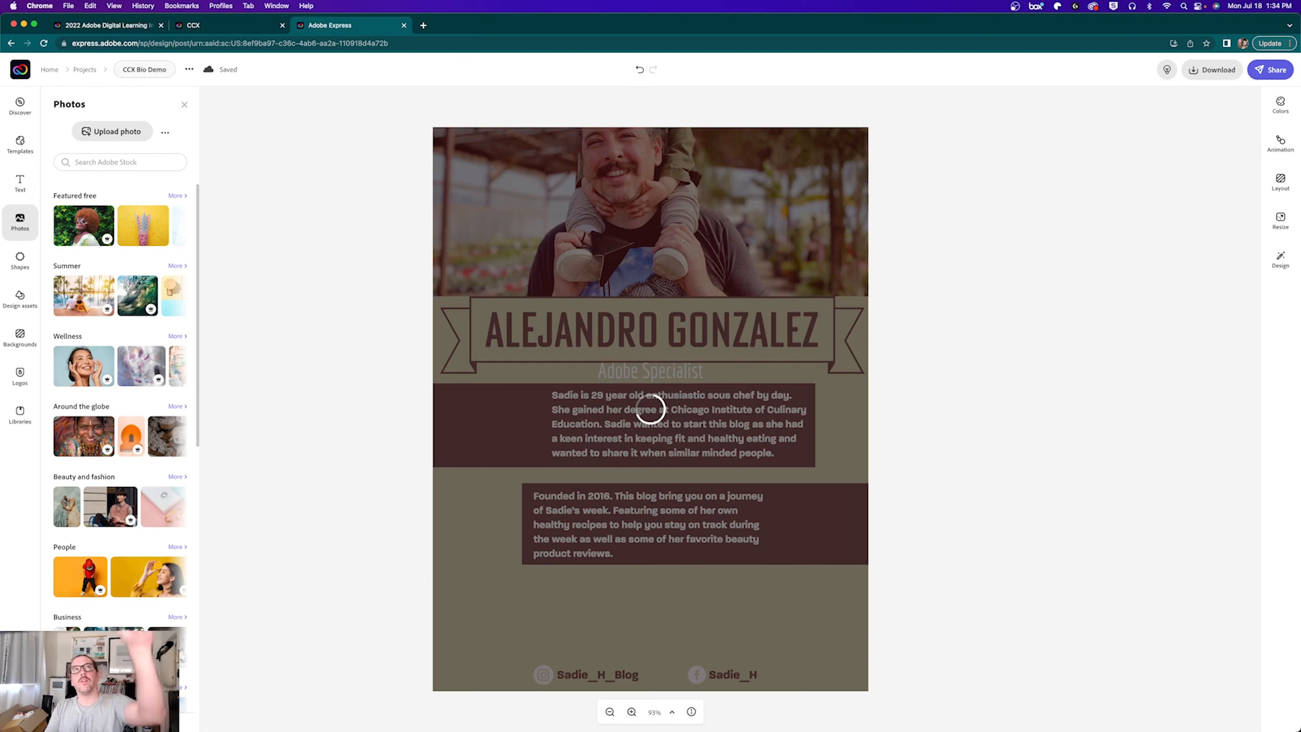
key(Return)
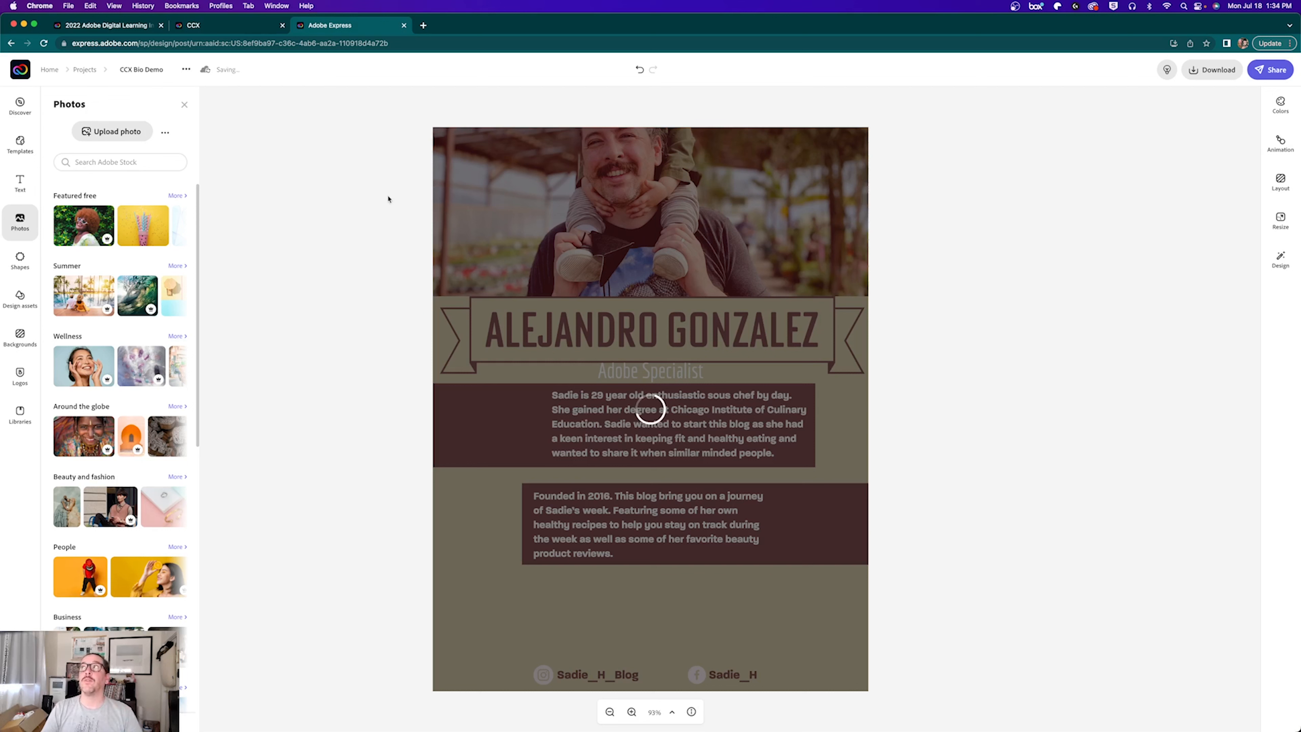
click(43, 43)
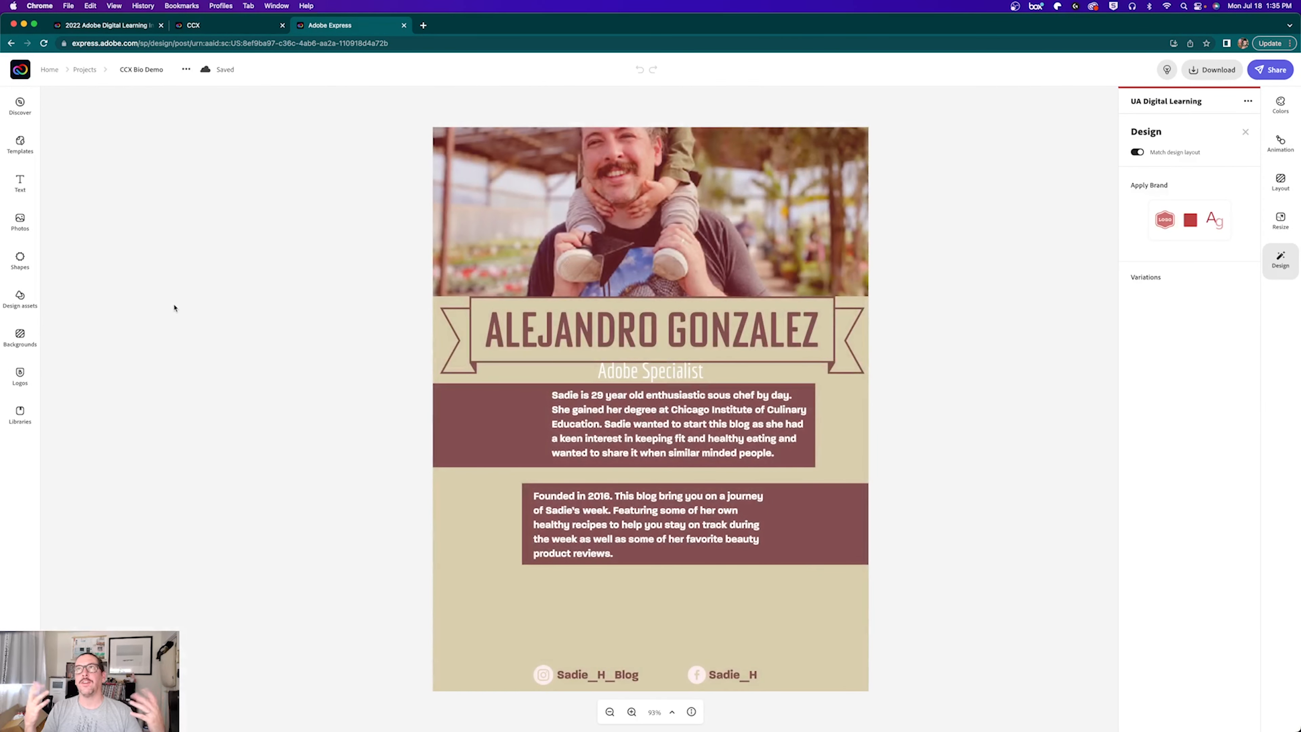
Step: Shift the header photo so the man's whole head shows, still flush with the top edge
click(627, 185)
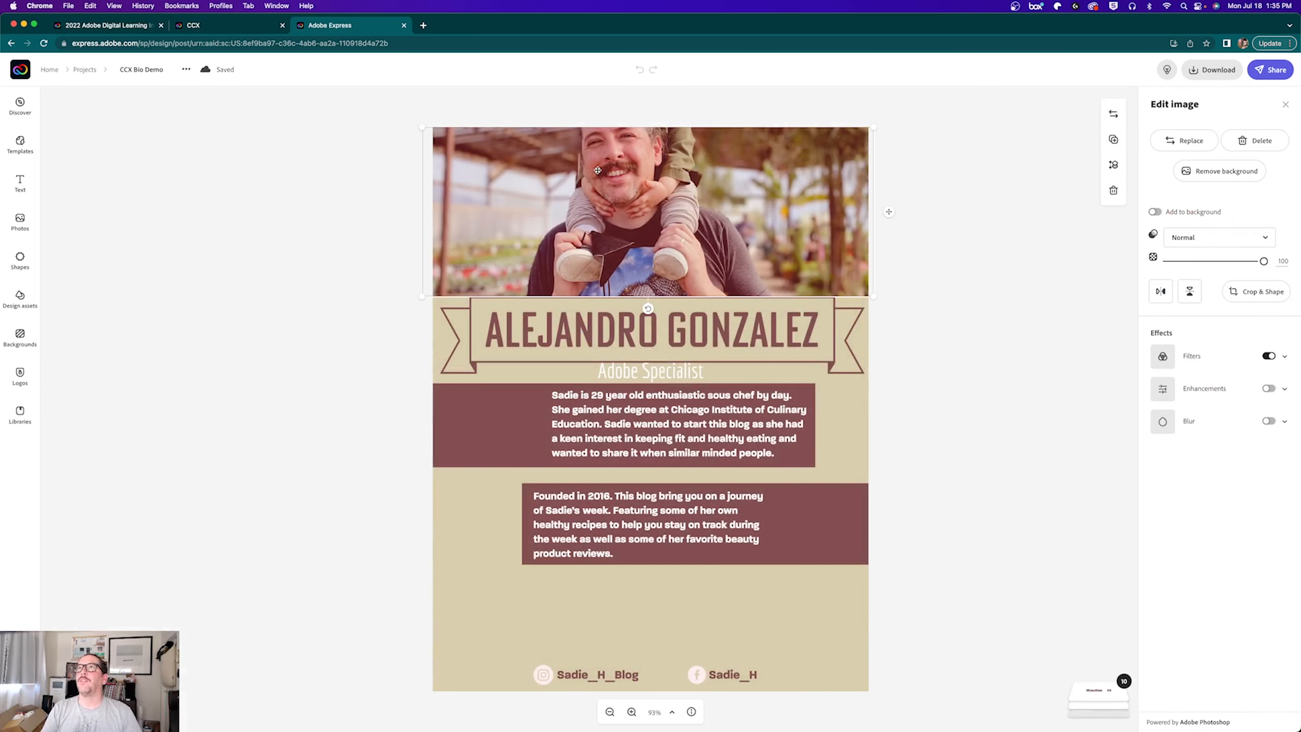
mouse_move(597, 170)
mouse_down()
mouse_move(615, 209)
mouse_move(609, 172)
mouse_up()
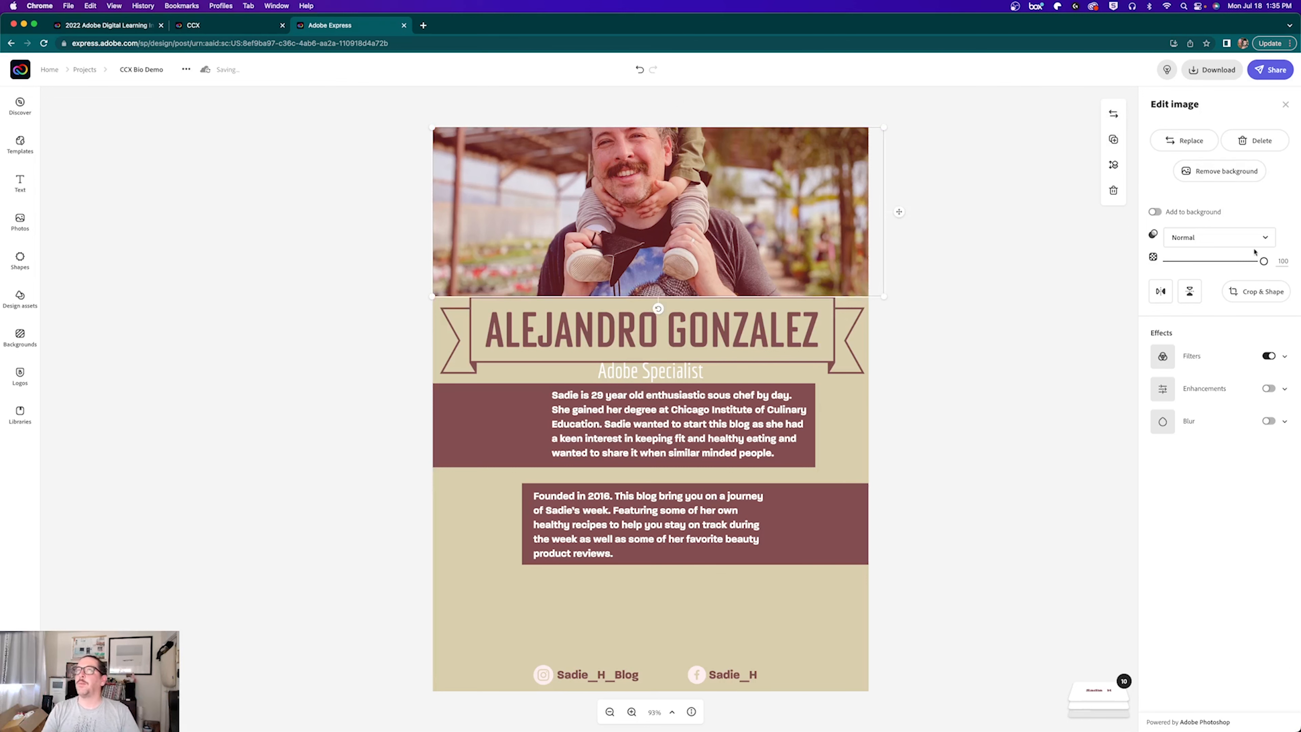
Step: Extend the header photo's crop downward and reframe it to show the child on the man's shoulders
click(1257, 294)
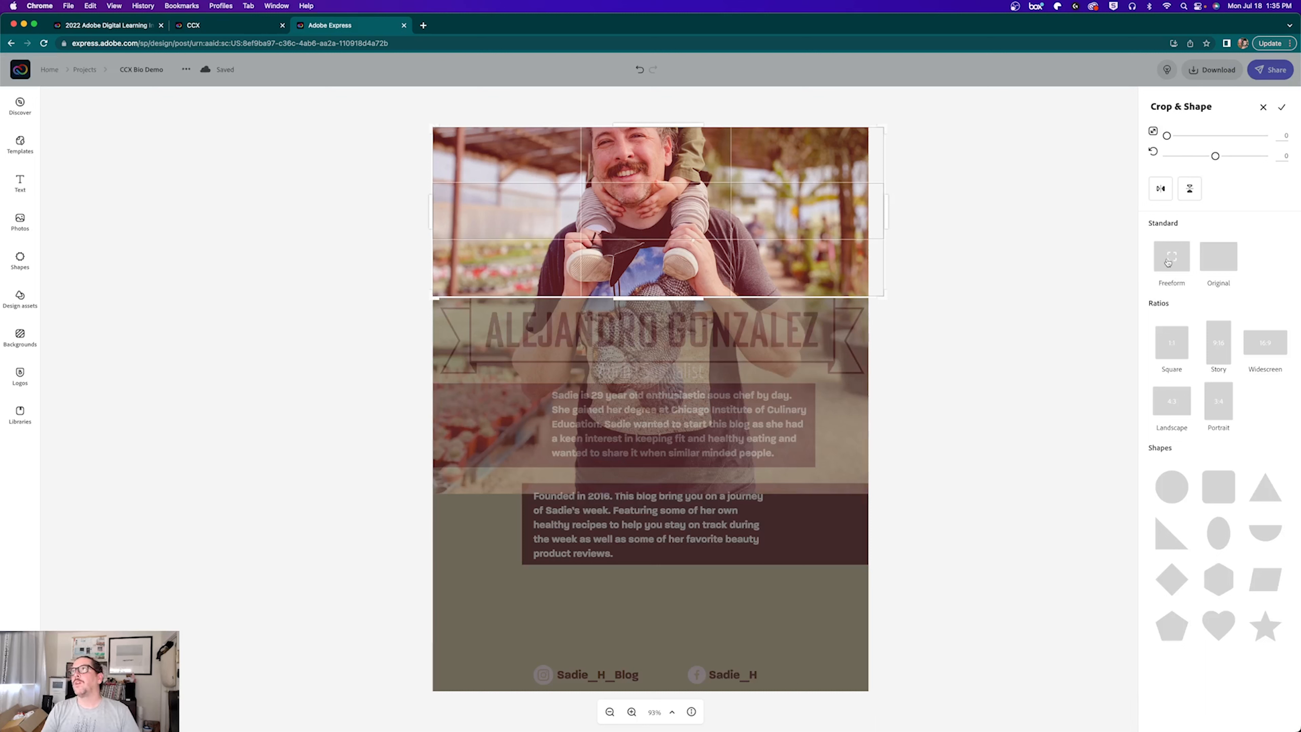
drag(632, 298, 634, 320)
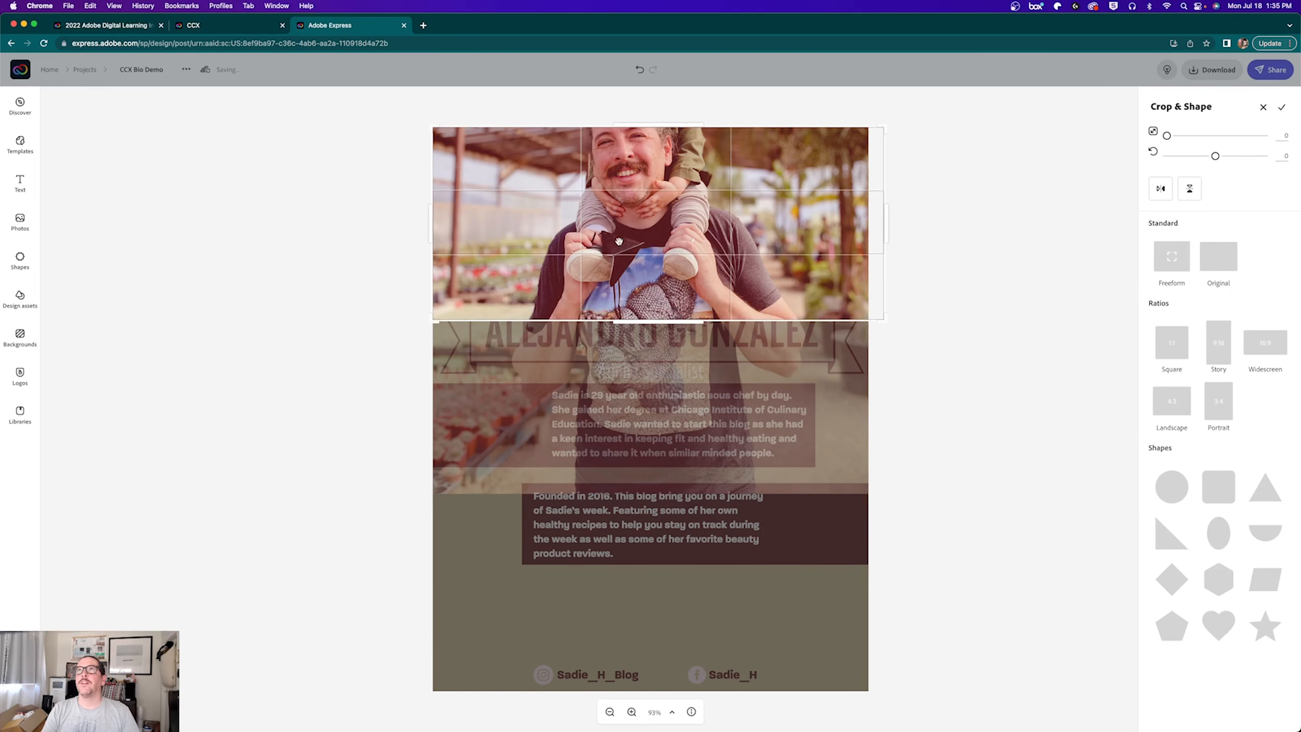
drag(623, 240, 634, 330)
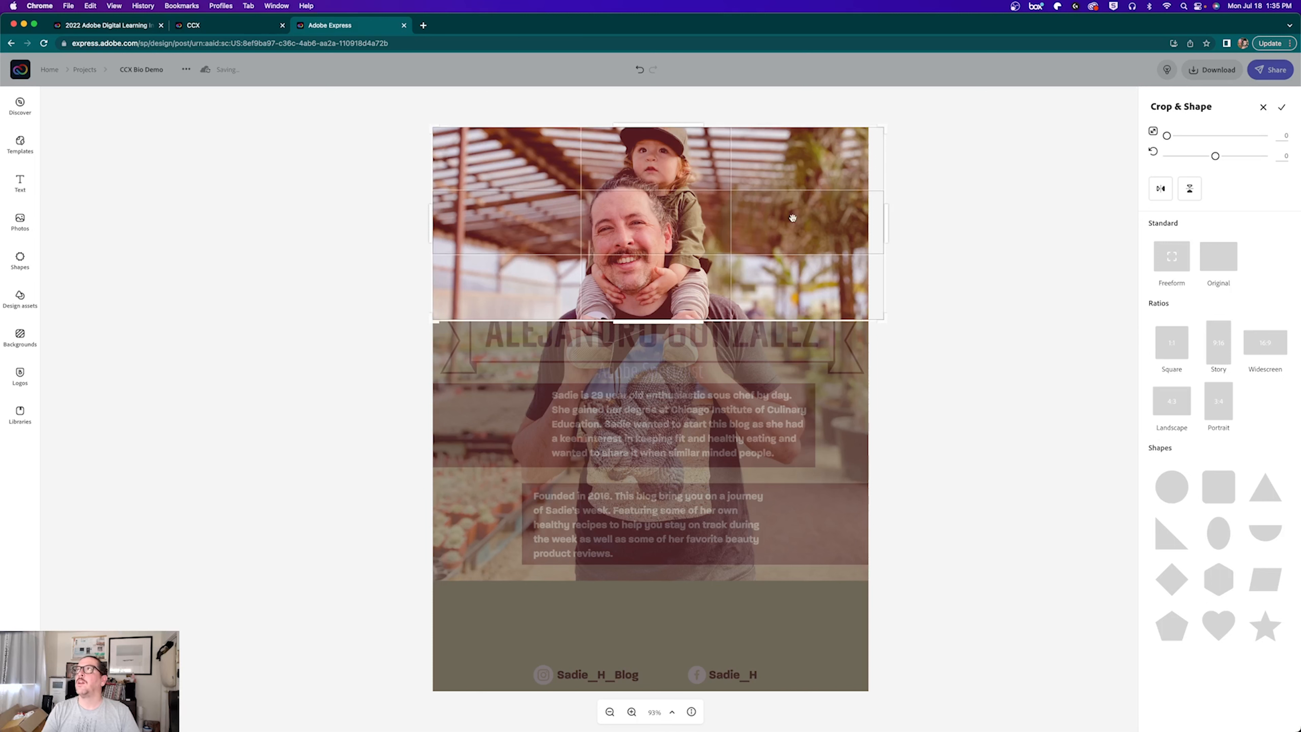
click(1281, 109)
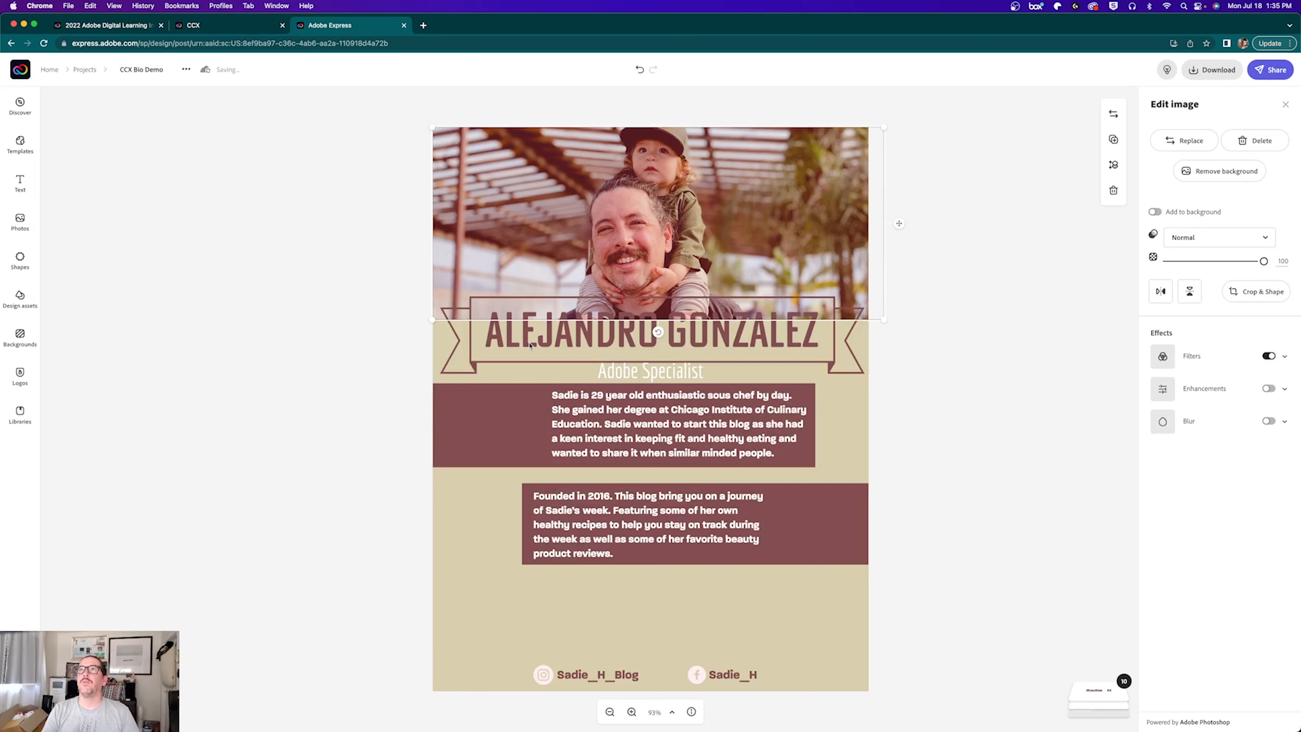
Step: Move the Adobe Specialist subtitle and both bio boxes down together
drag(374, 351, 689, 569)
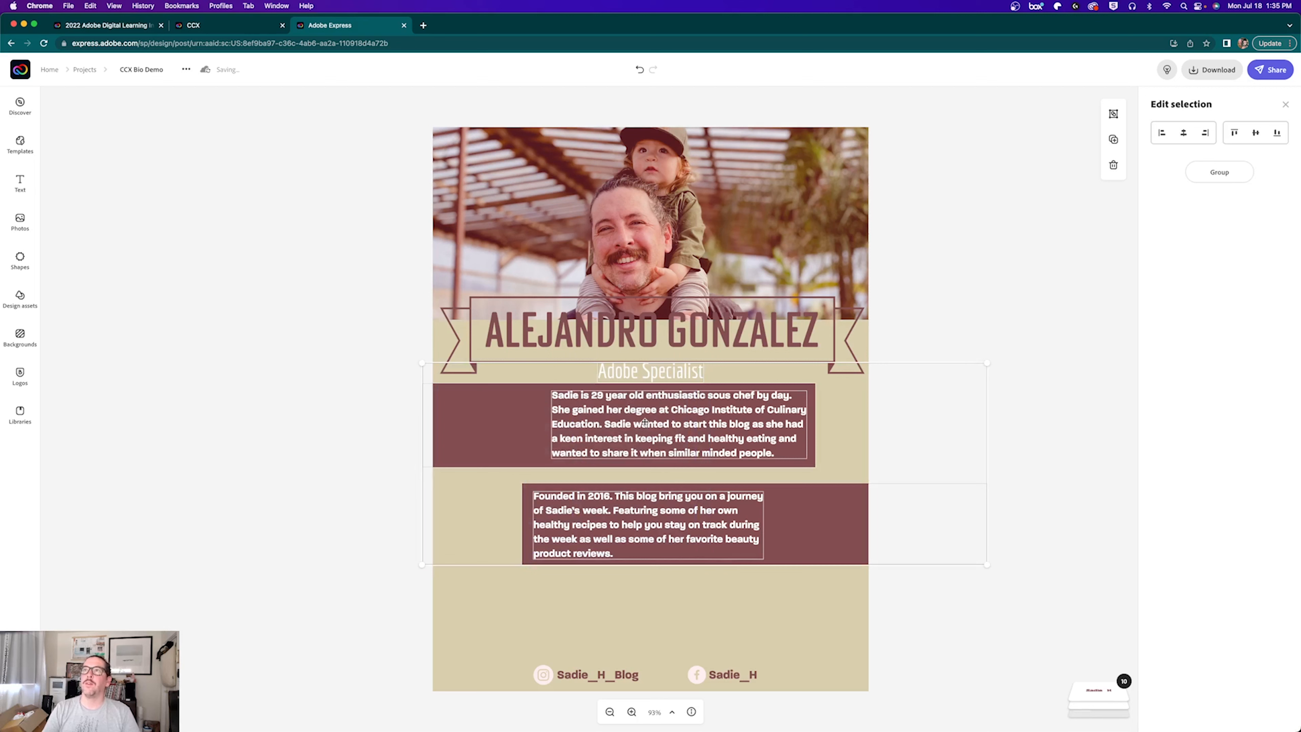
key(shift+Down)
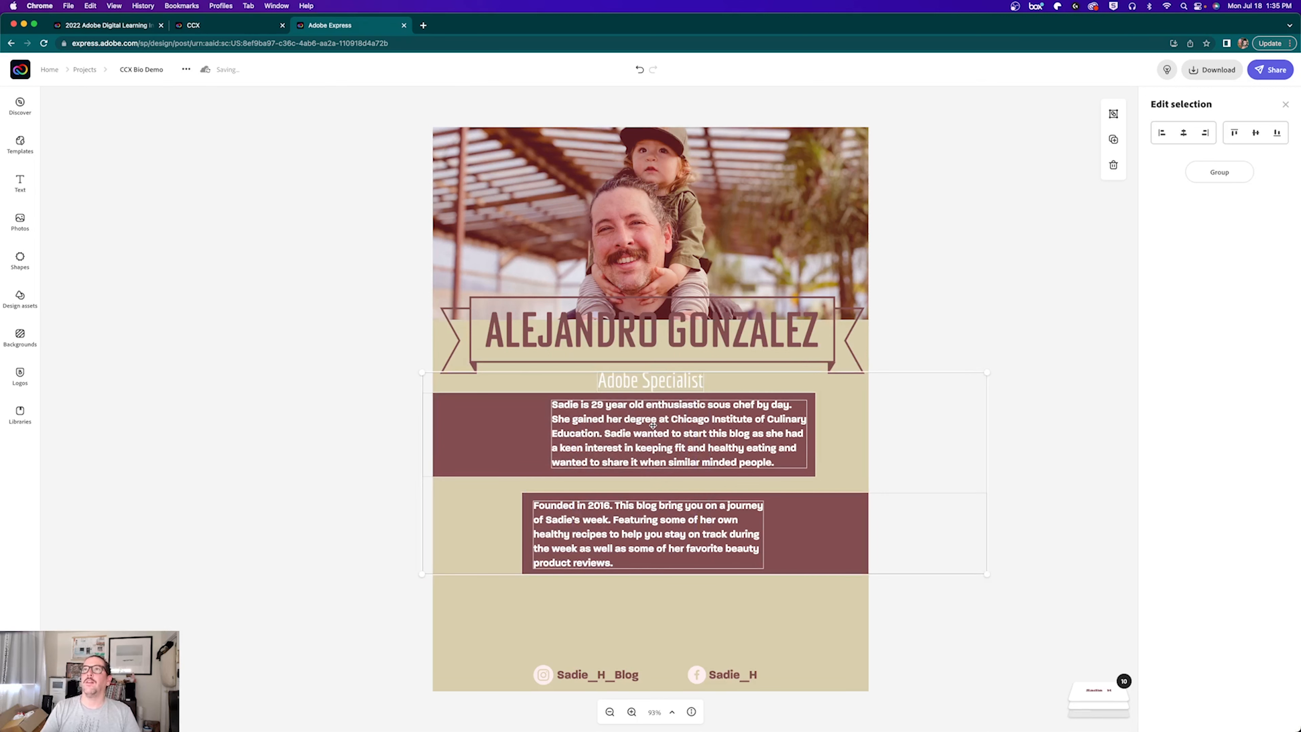
key(shift+Down)
key(shift+Down)
key(shift+Up)
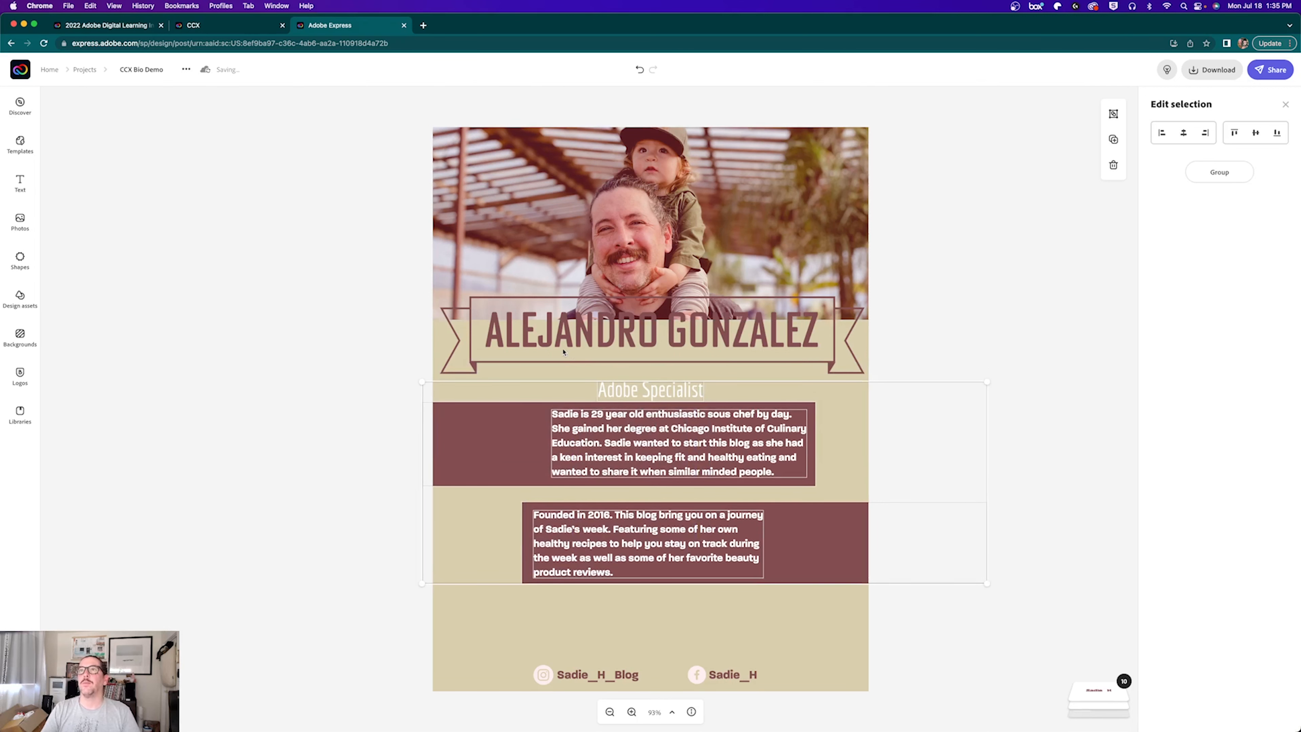
click(568, 363)
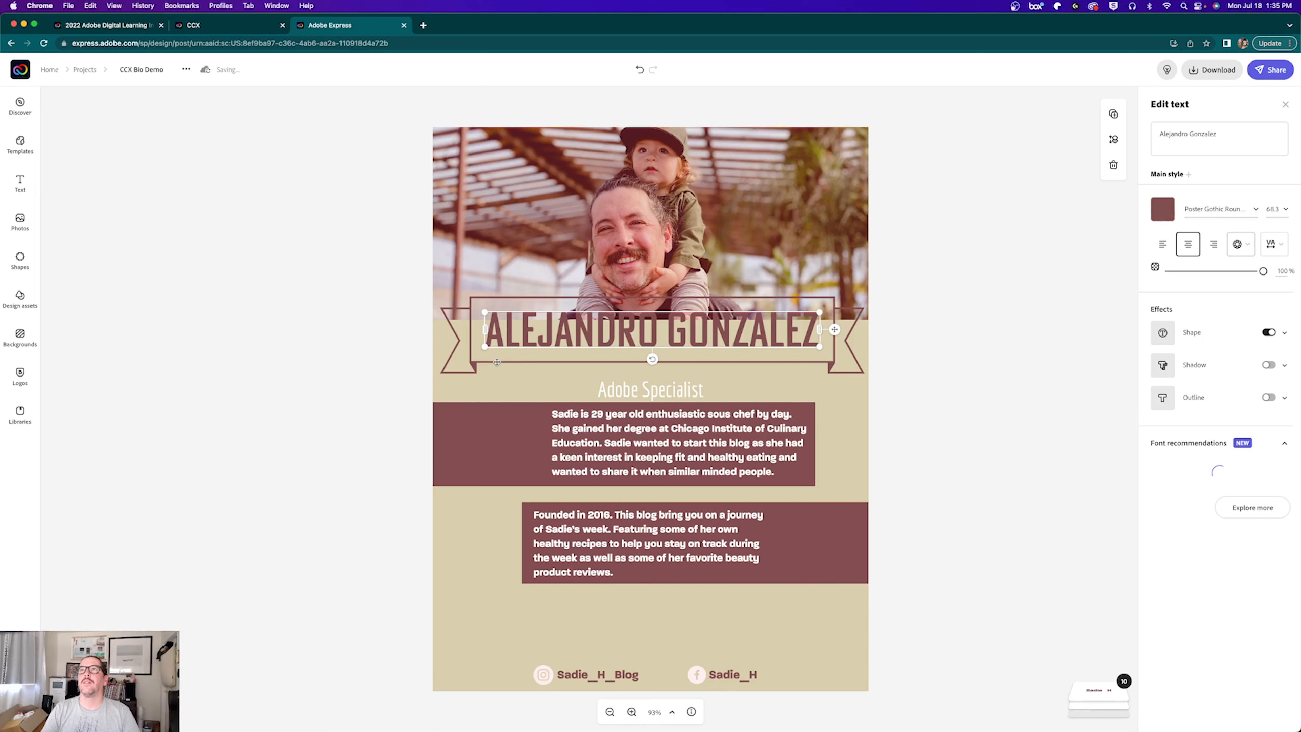
key(shift+Down)
key(shift+Down)
key(shift+Down)
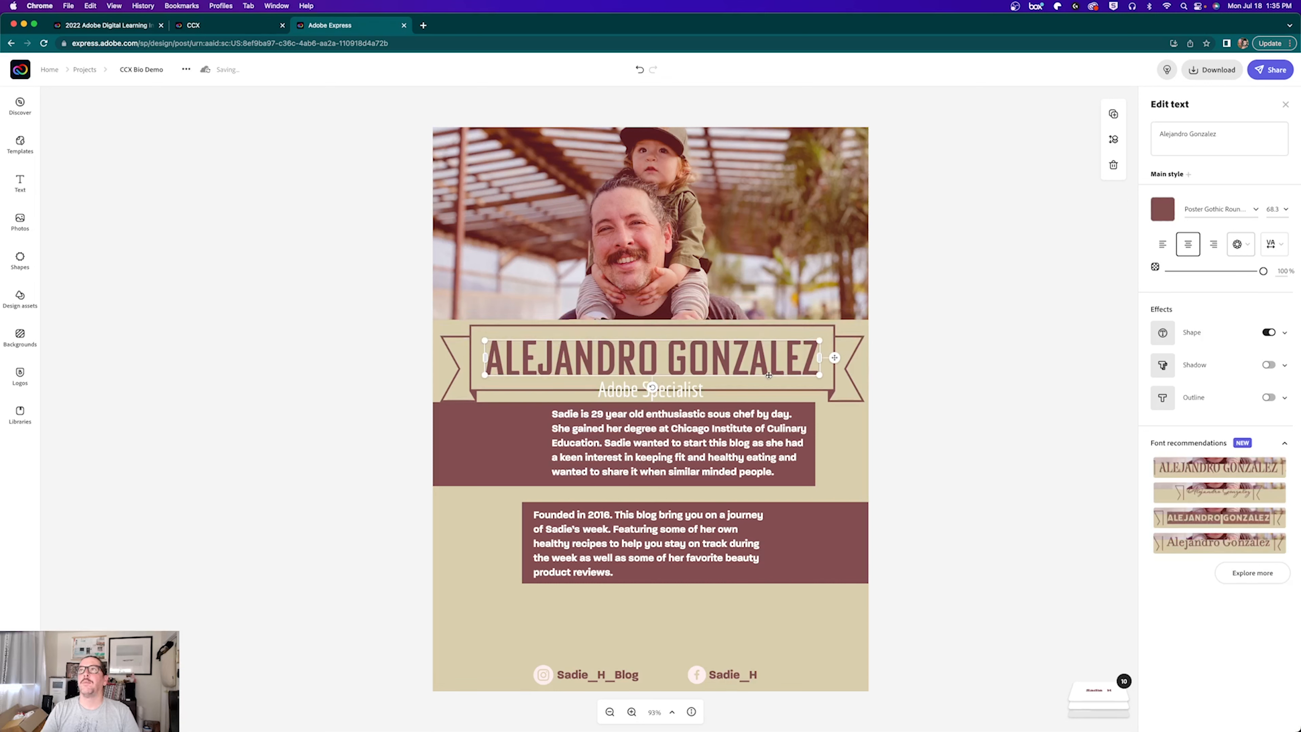
drag(820, 374, 719, 358)
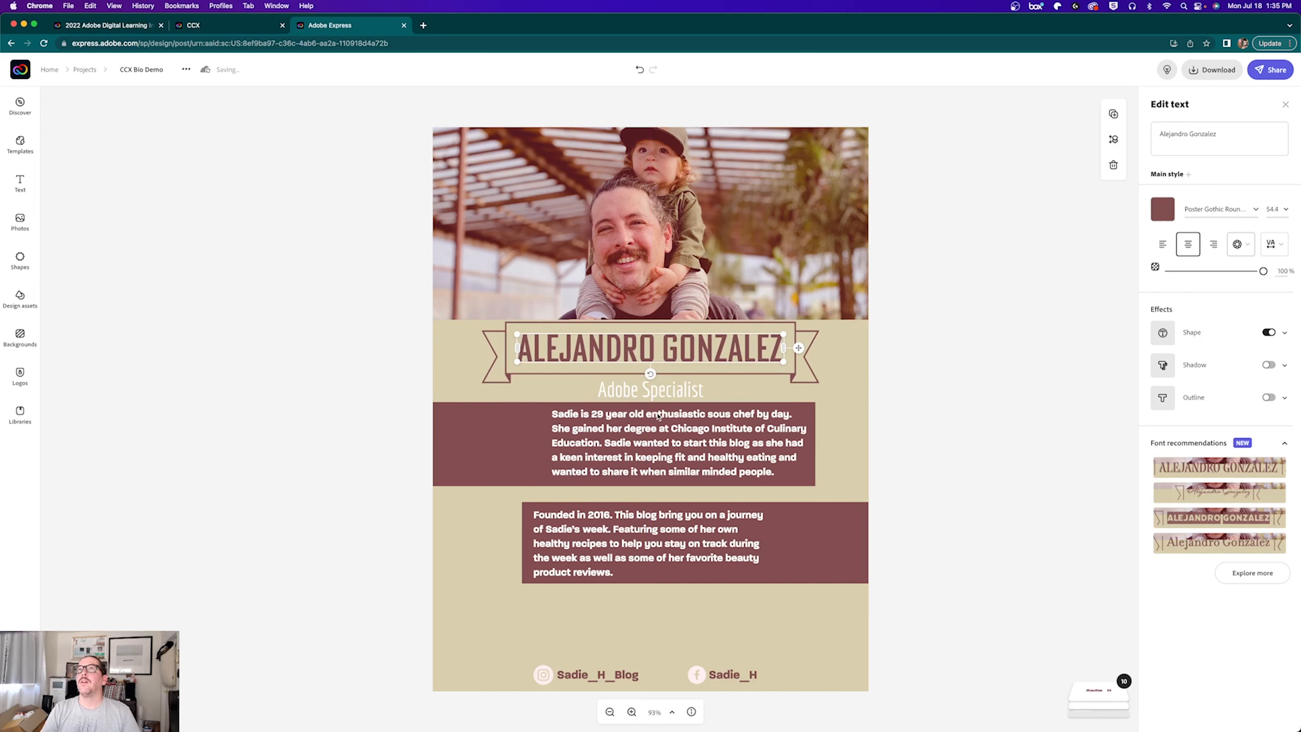
key(Up)
key(Up)
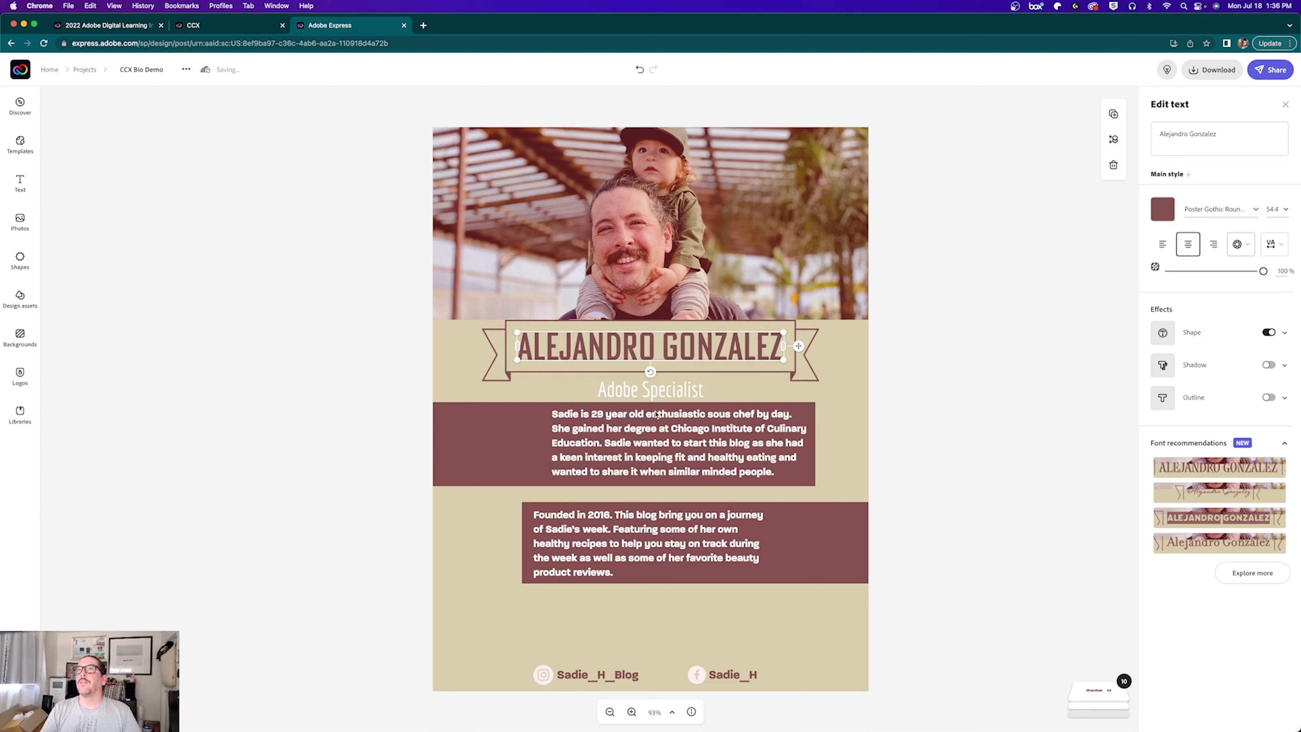
Step: Nudge the subtitle and both brown bio boxes up closer to the banner
click(612, 389)
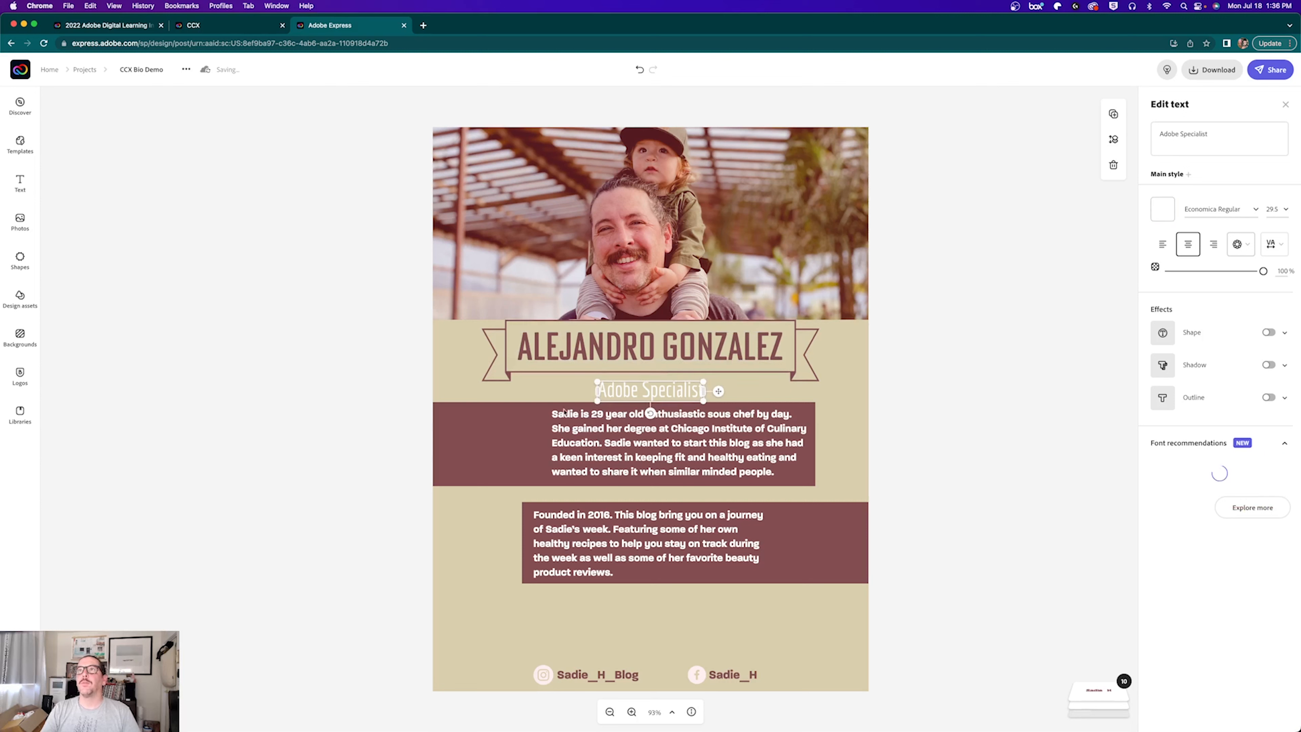
key(Up)
key(Up)
key(Up)
key(Up)
key(Up)
key(Up)
key(Up)
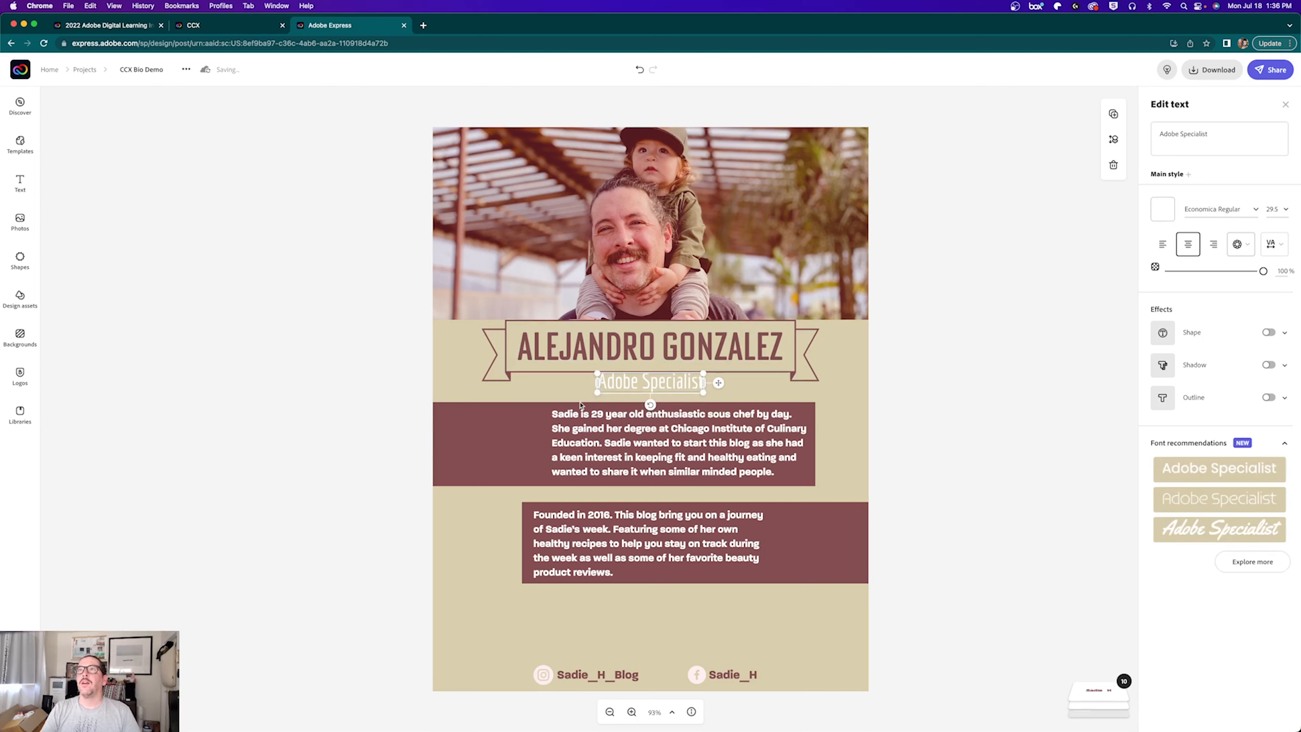
drag(359, 462, 598, 457)
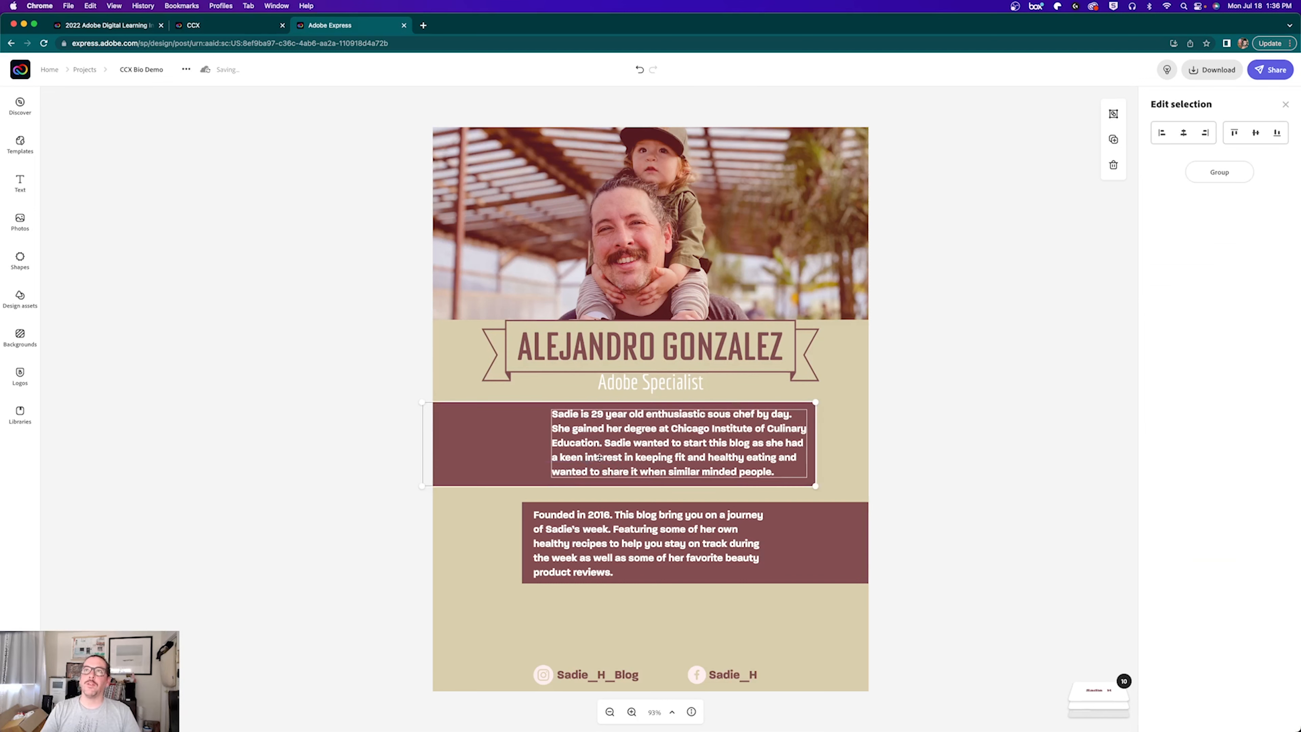
key(Up)
key(Up)
key(Up)
key(Up)
drag(937, 549, 588, 538)
key(Up)
key(Up)
key(Up)
key(Up)
key(Up)
key(Up)
key(Up)
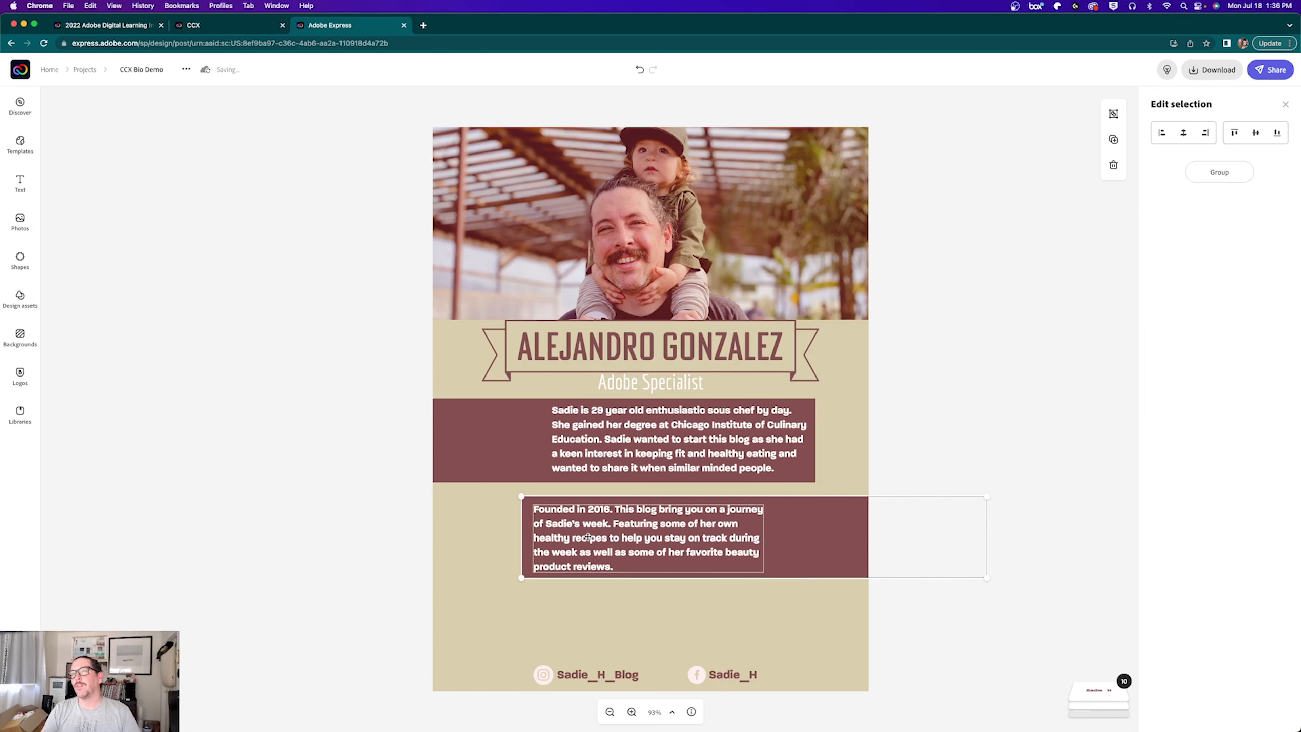
click(367, 449)
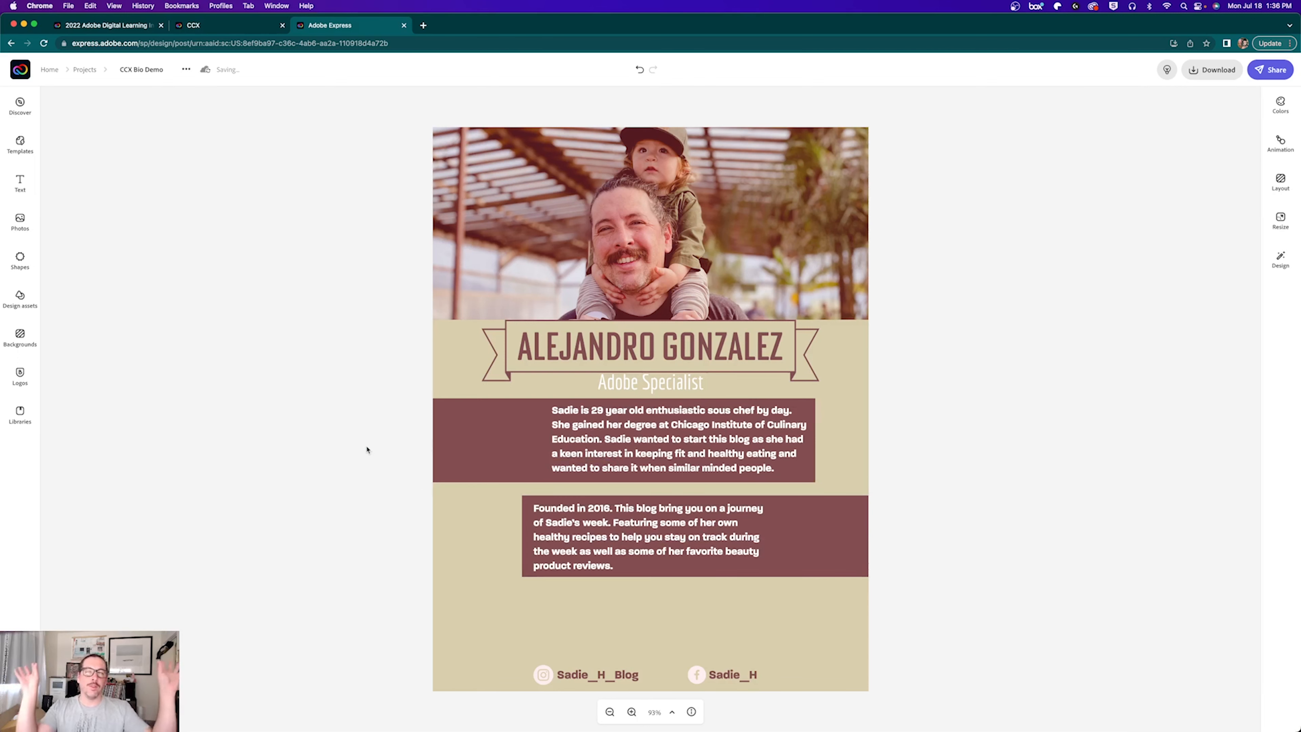
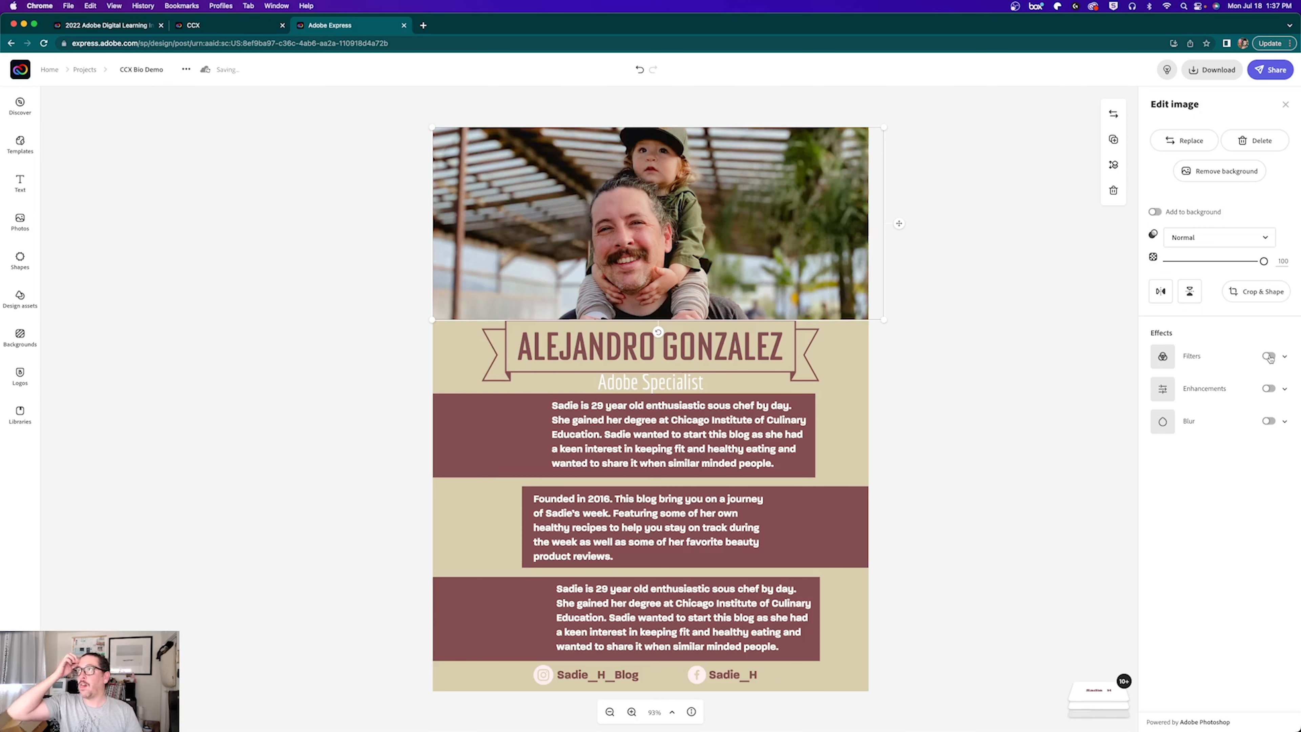
click(1269, 357)
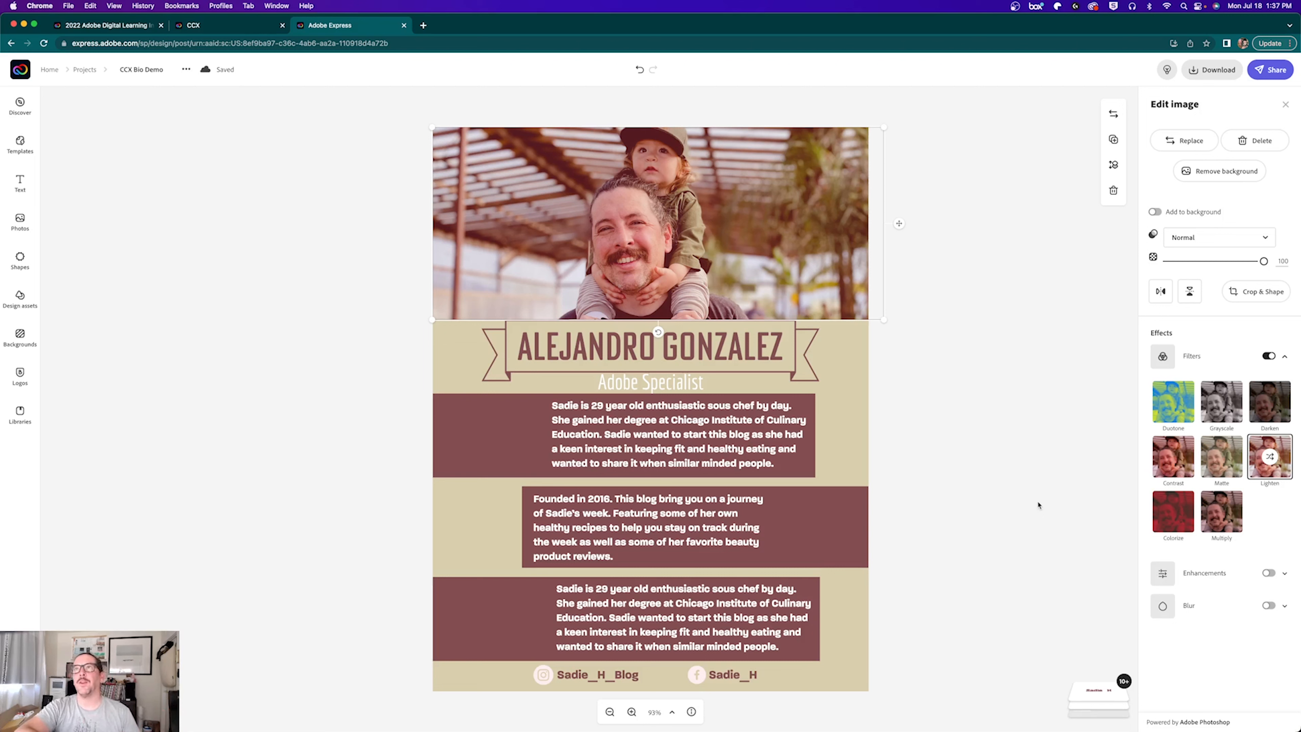
Step: Apply the Lighten filter to the header photo of the man and child
click(1004, 418)
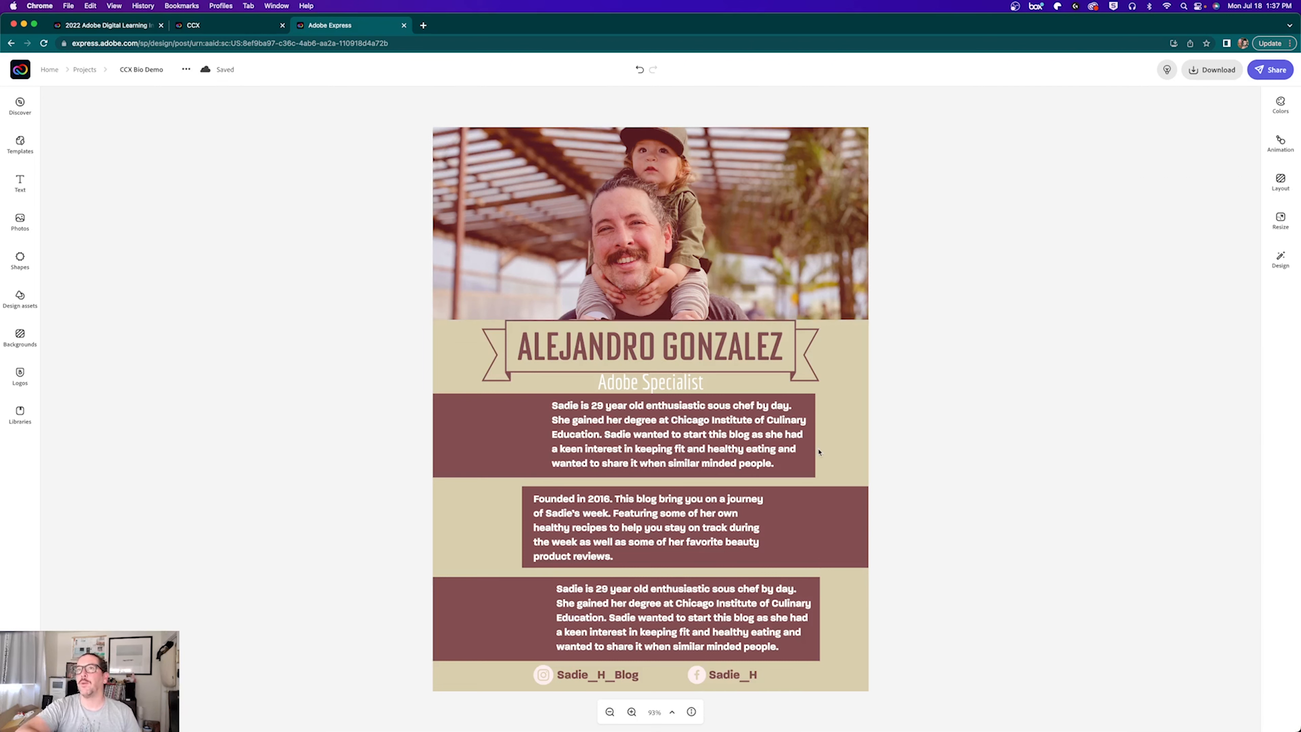
click(494, 442)
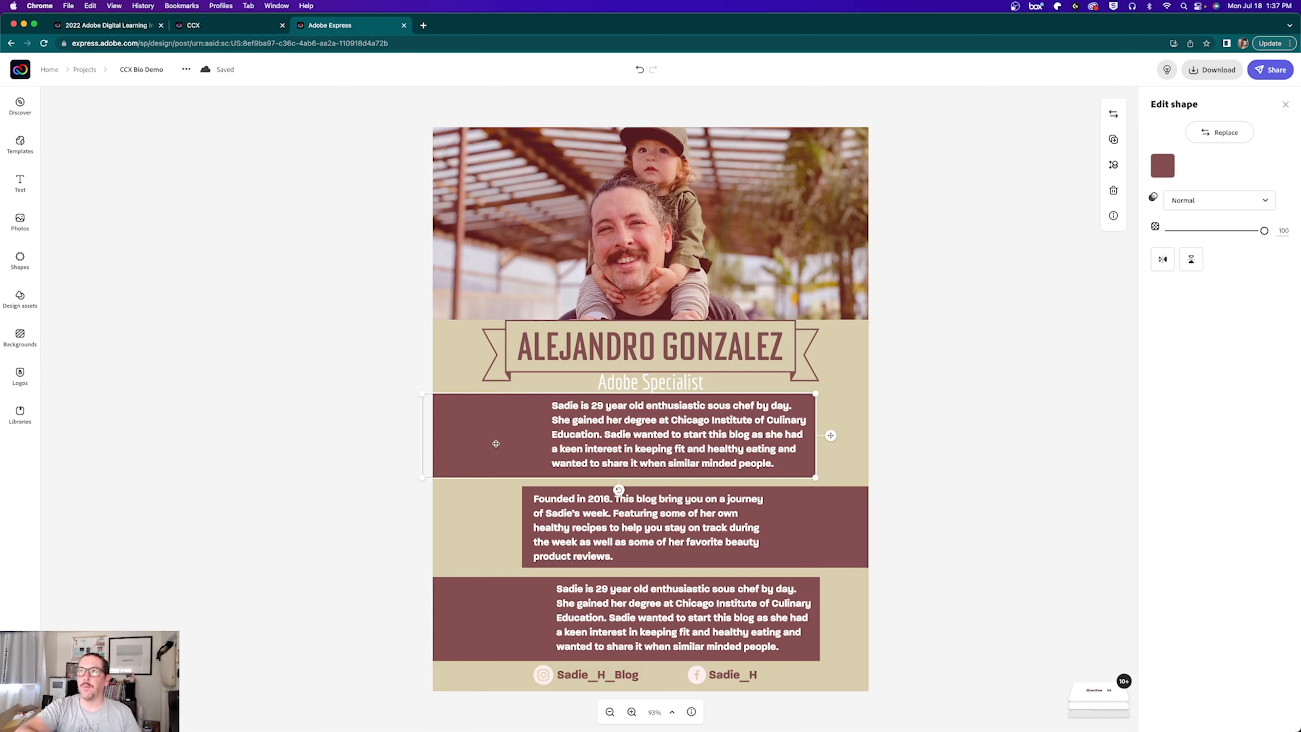
click(630, 418)
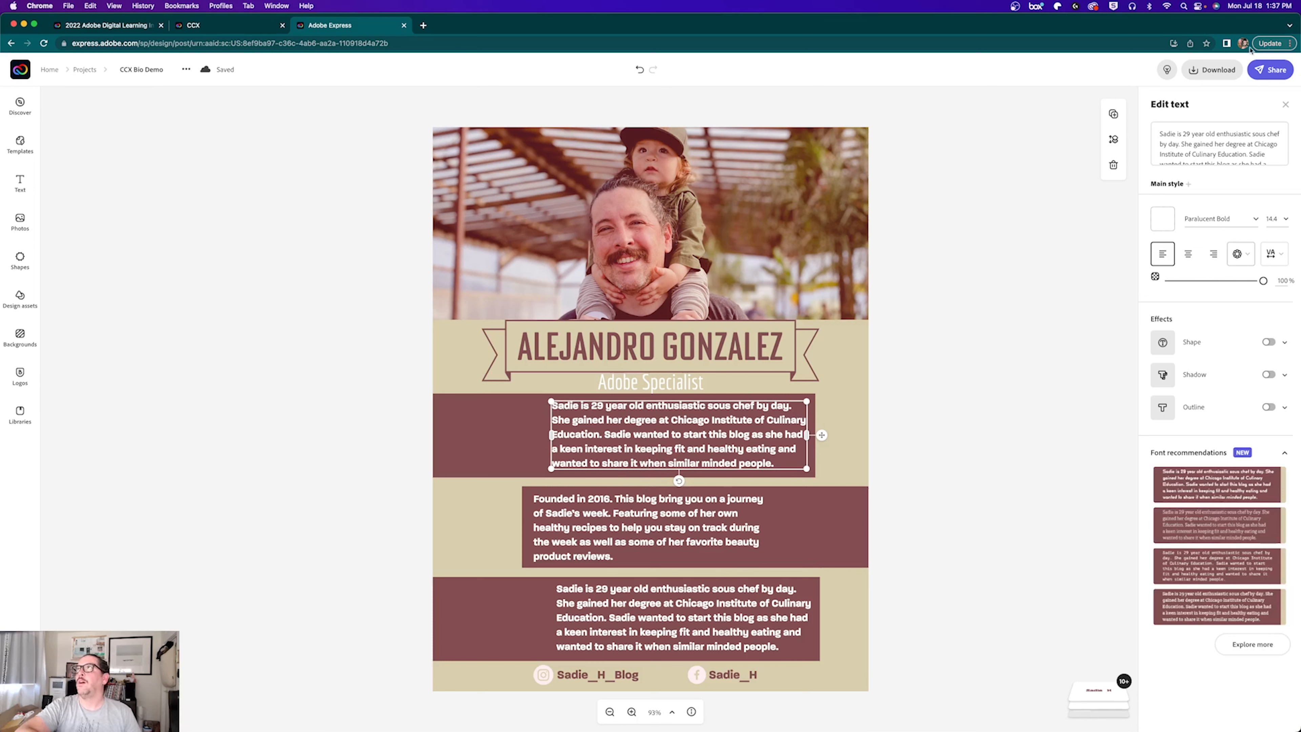
click(951, 394)
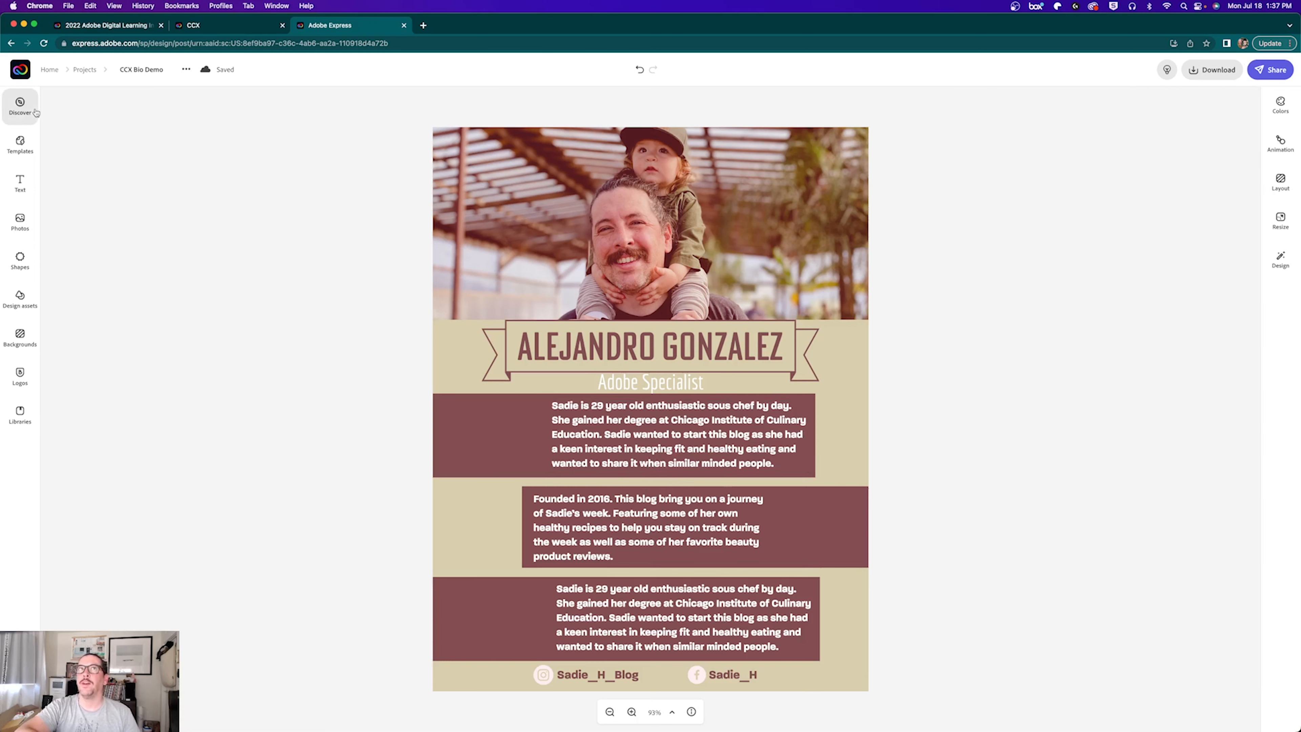
Step: Upload IMG_1163.jpeg and resize and position the toddler photo over the name banner
click(19, 218)
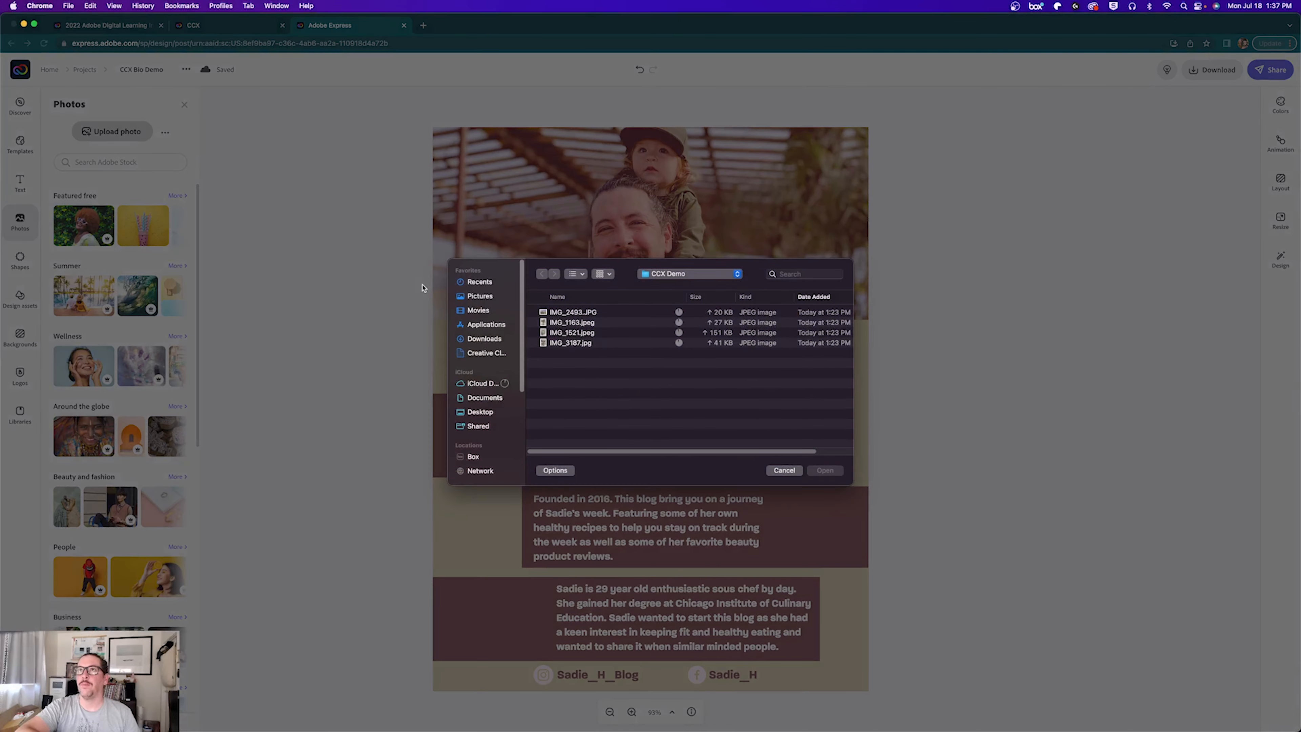
click(569, 322)
click(824, 470)
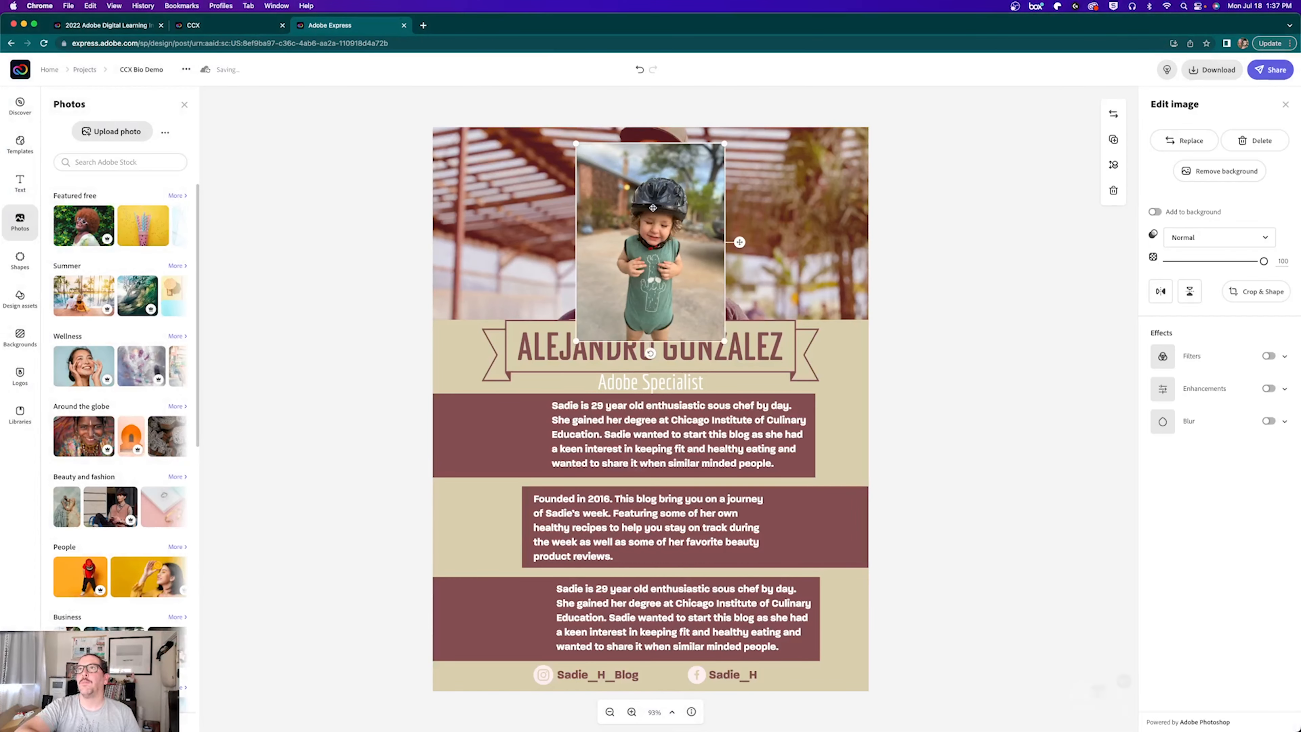
drag(605, 355, 593, 356)
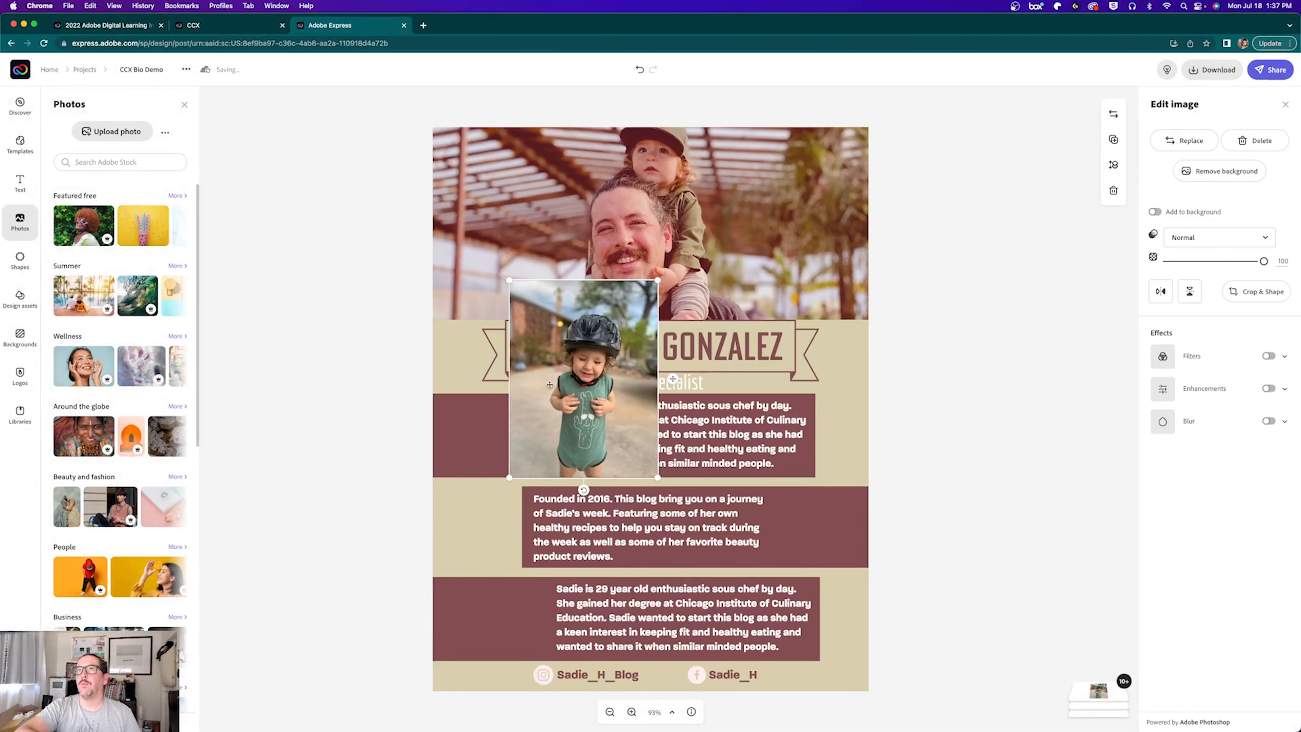
drag(584, 489, 683, 329)
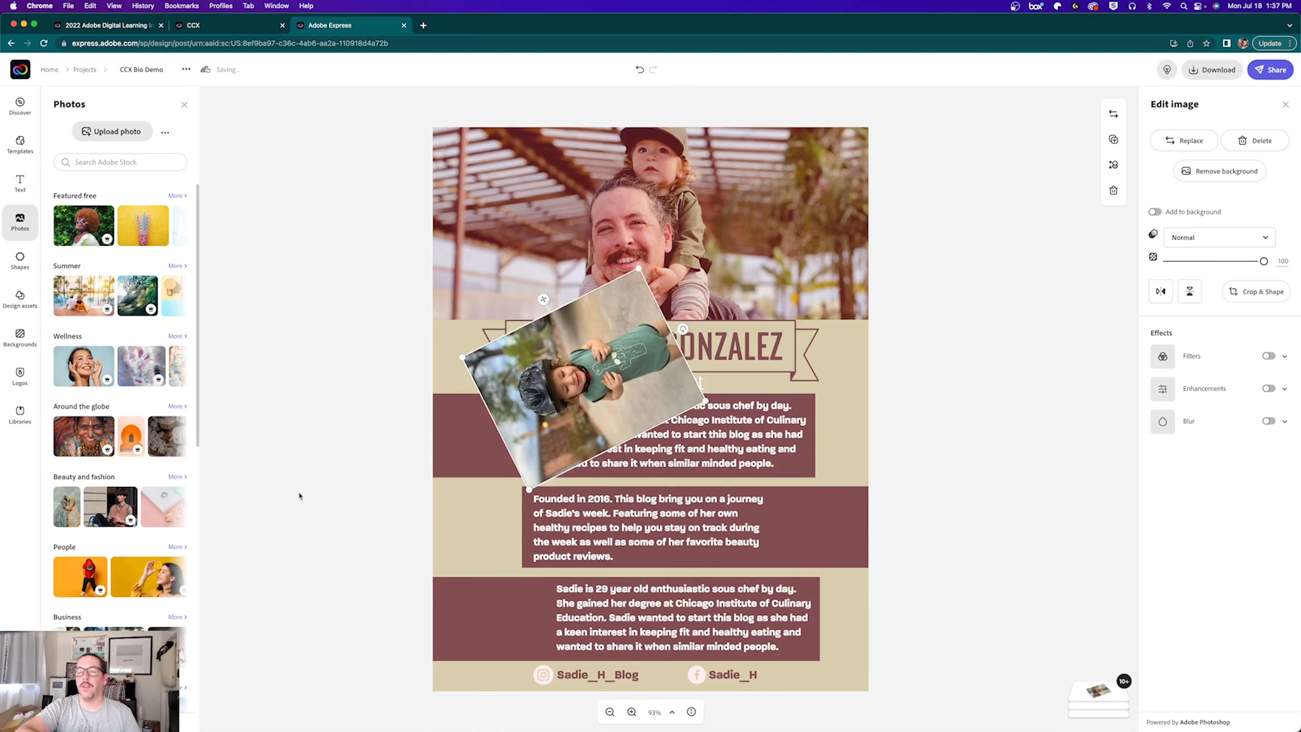
key(super+z)
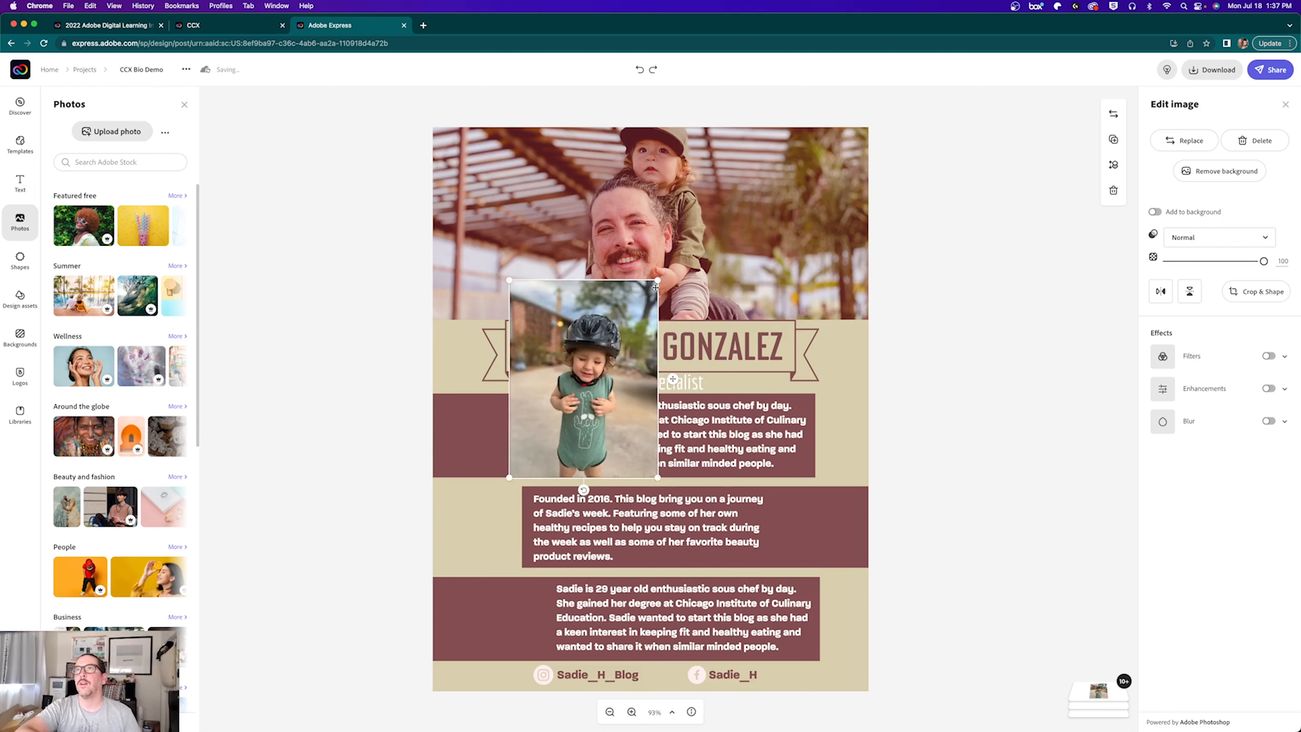
drag(655, 287, 689, 237)
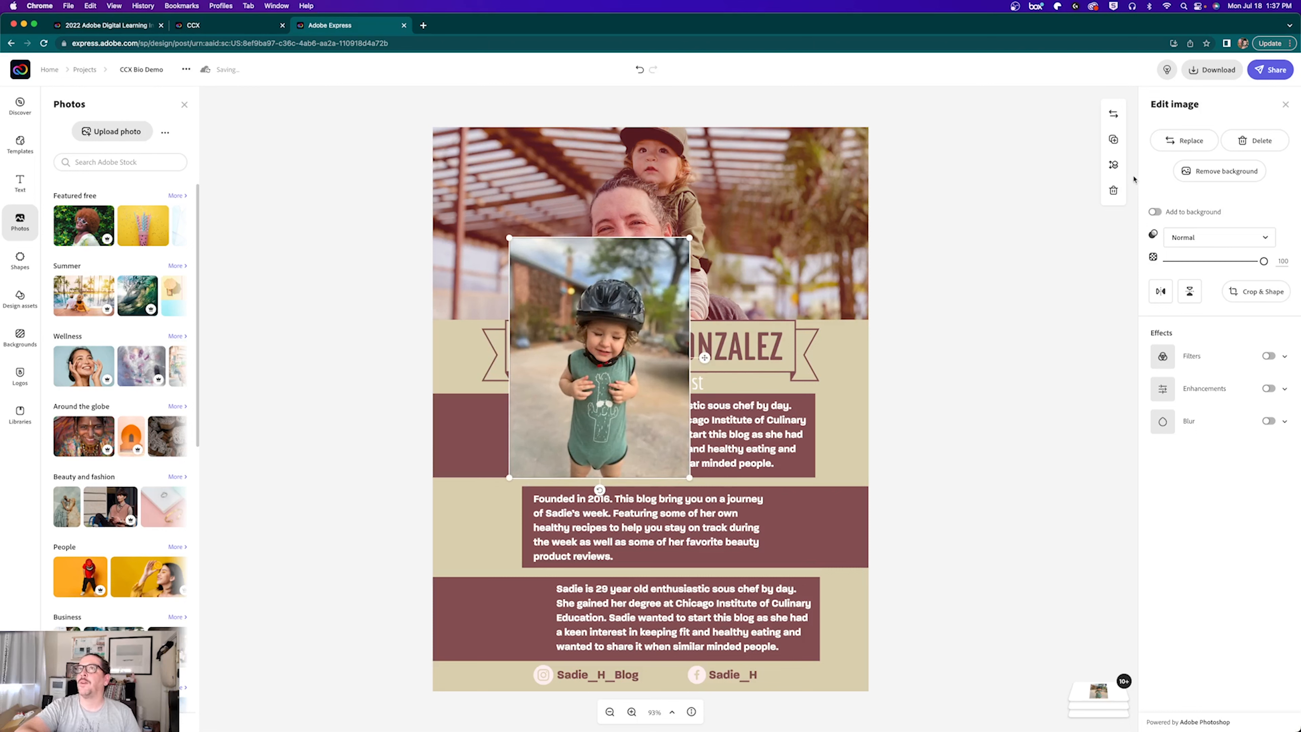
drag(632, 337, 596, 371)
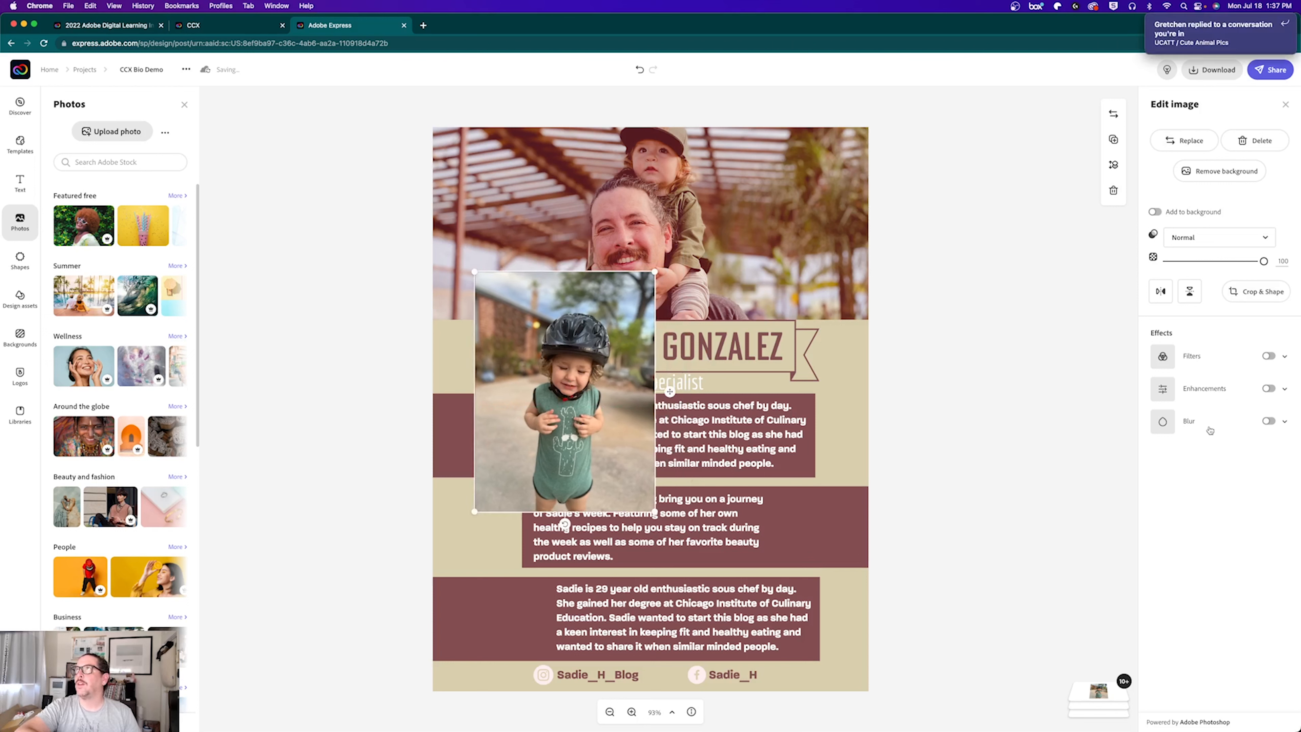
Step: Remove the toddler photo's background
click(1276, 27)
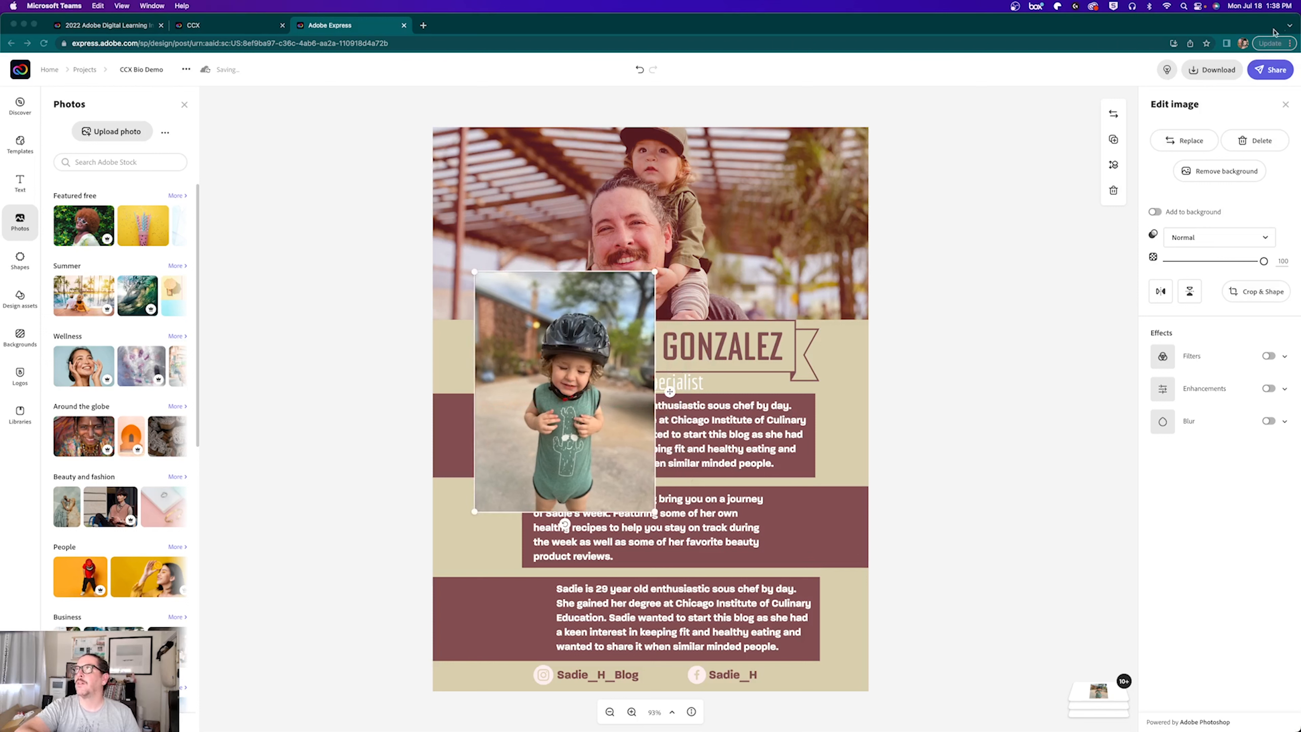
click(1207, 175)
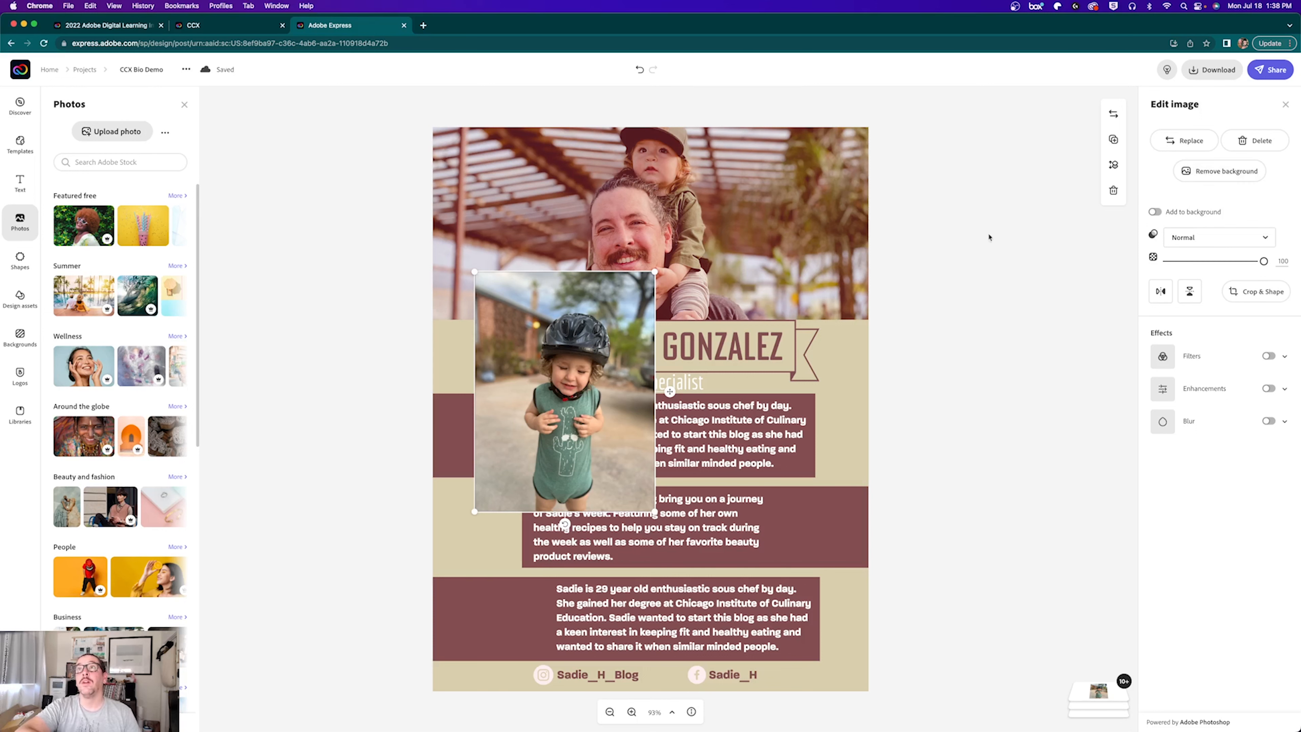
click(1196, 174)
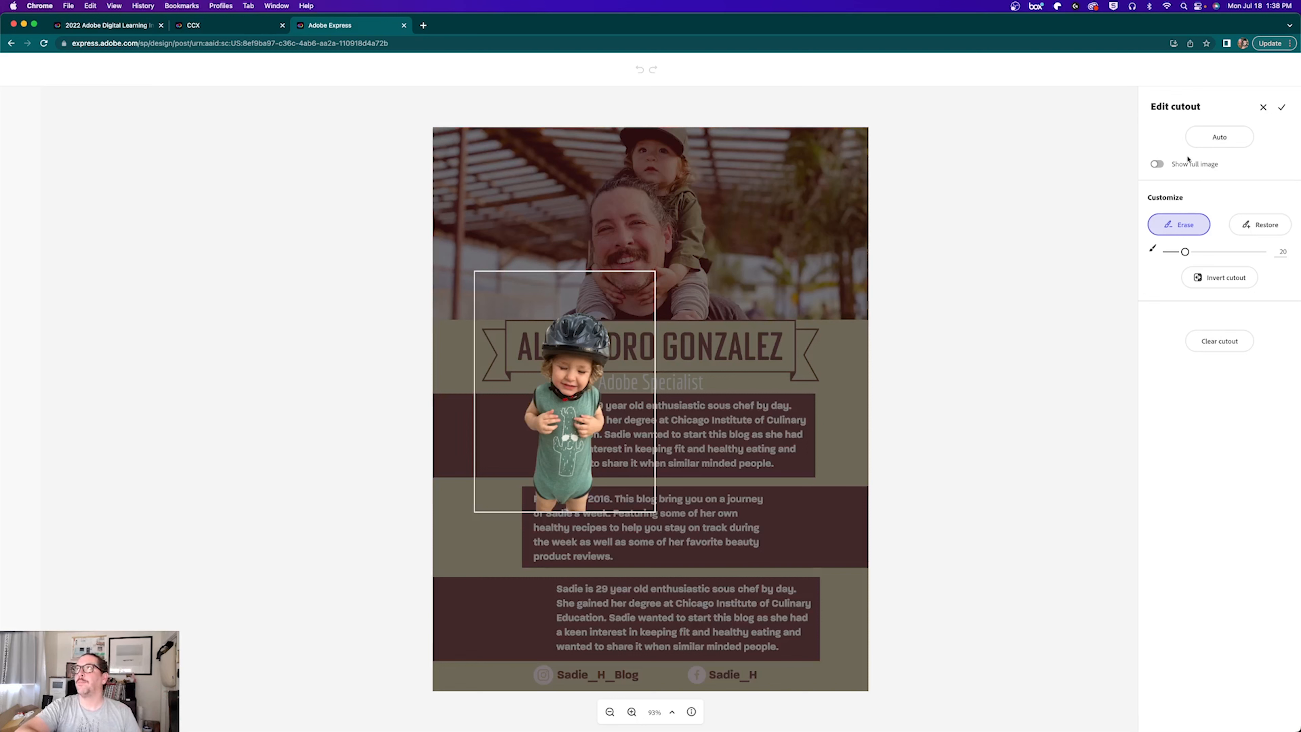
Step: Clean the toddler cutout's edges with Restore and Erase brushes, then apply the cutout
click(1206, 145)
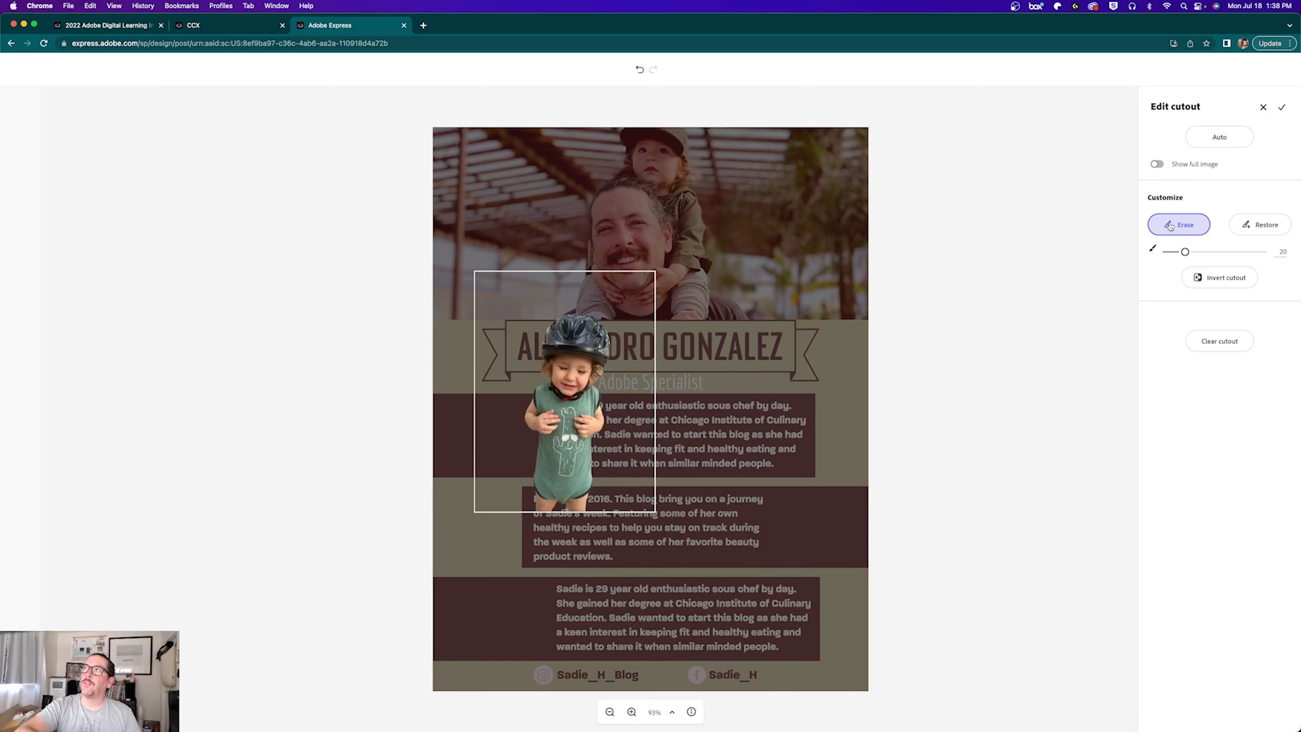
click(1258, 228)
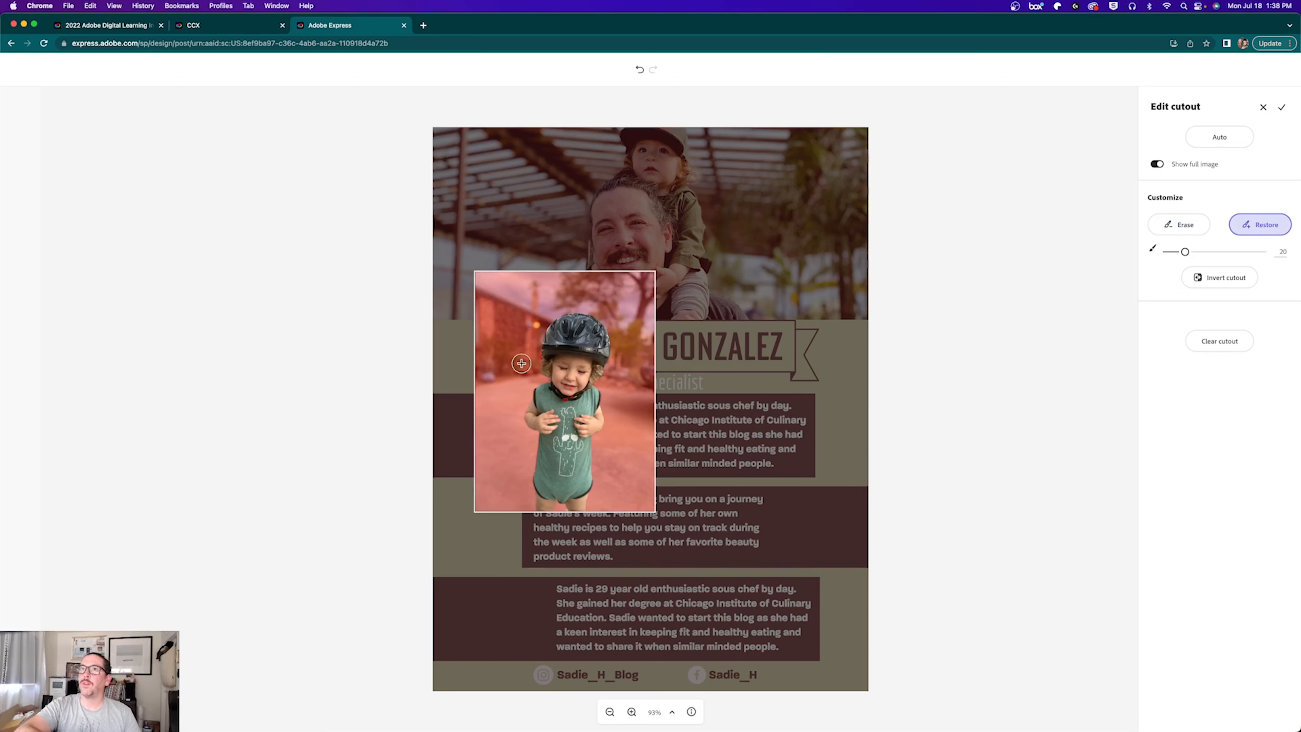
scroll(537, 349, up, 10)
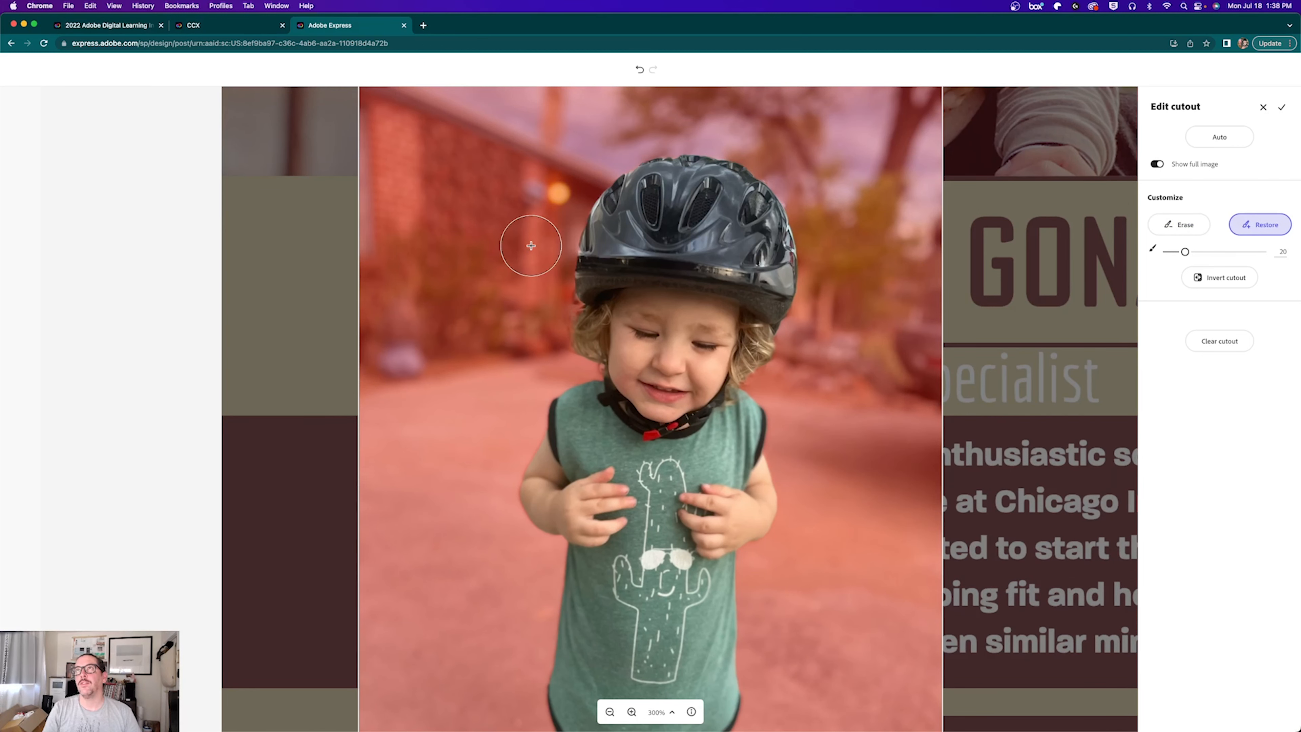
click(1170, 227)
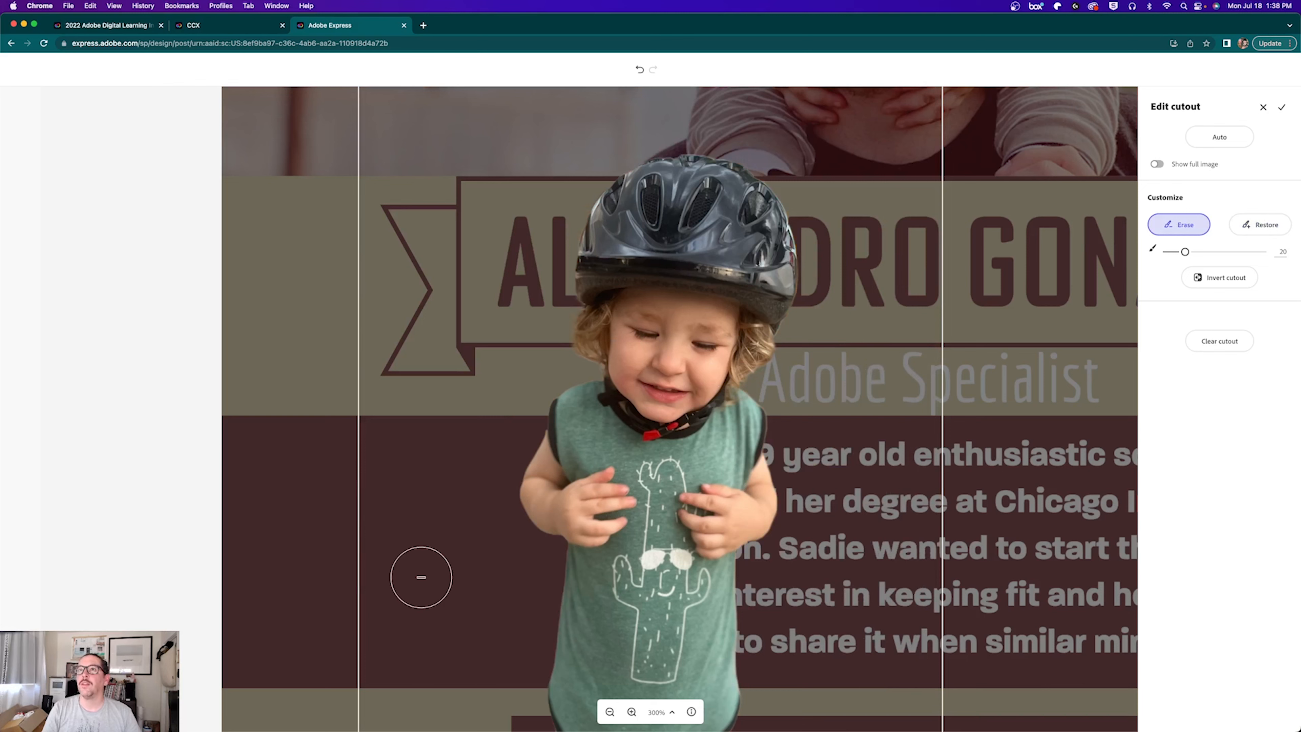
scroll(508, 531, down, 5)
scroll(511, 524, up, 8)
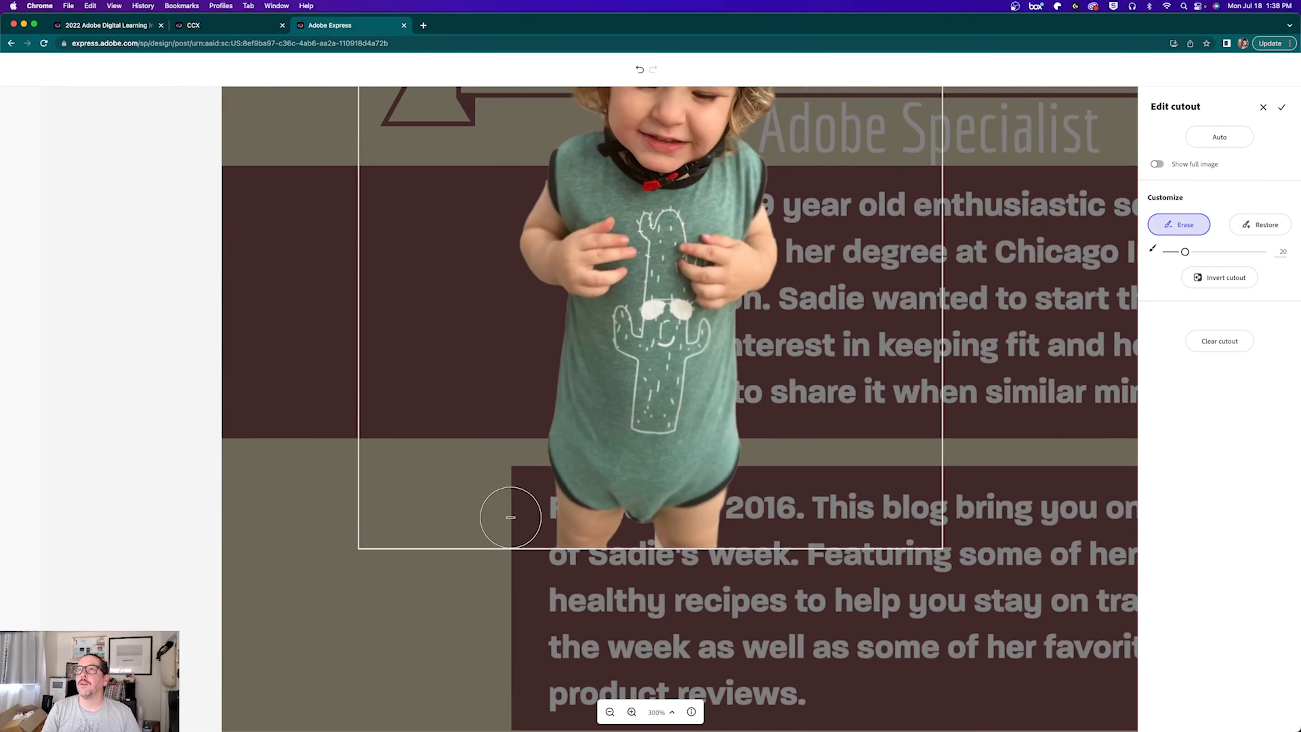
scroll(519, 499, down, 2)
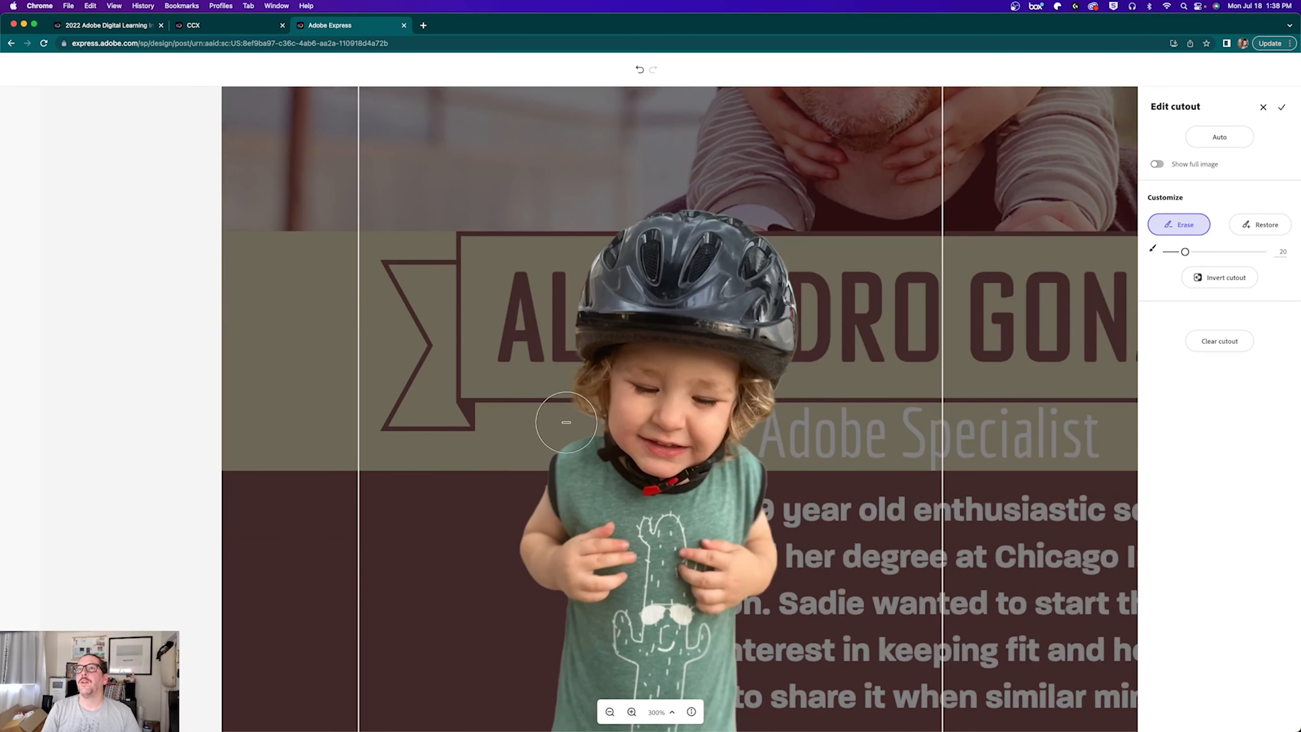
drag(509, 552, 513, 538)
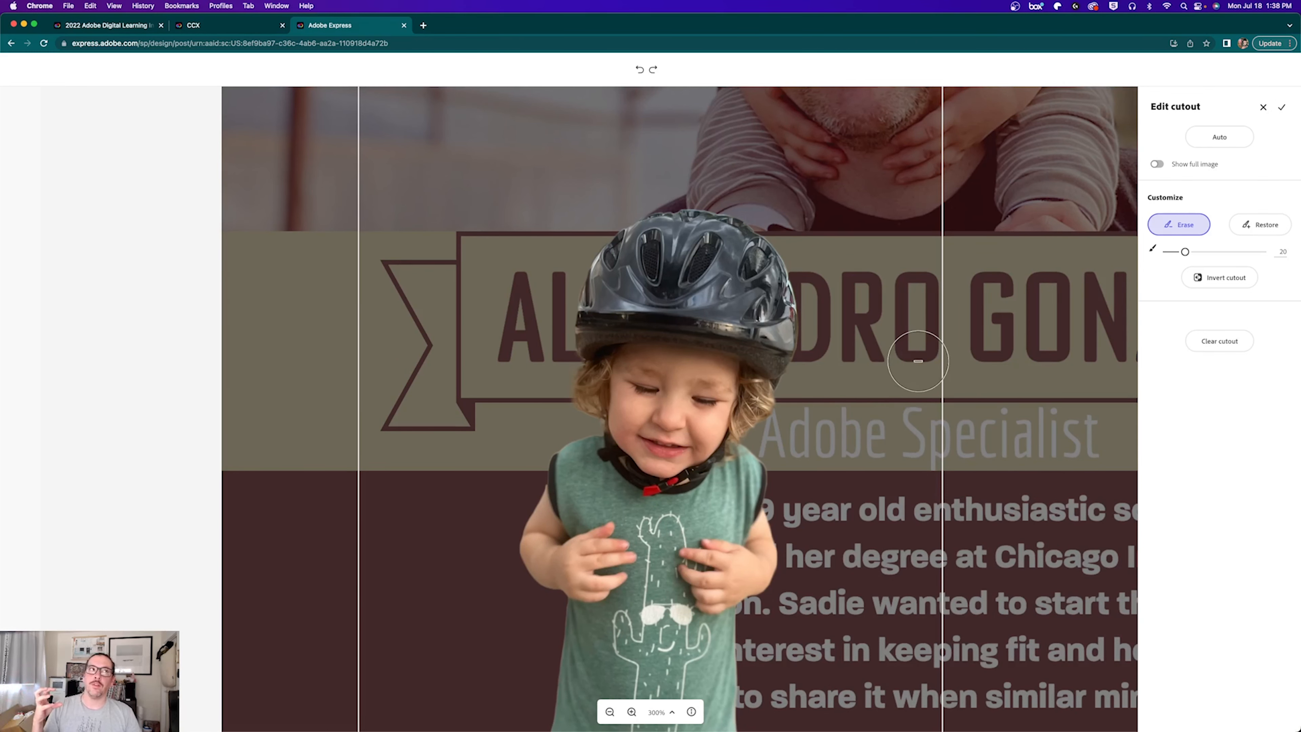
key(super+0)
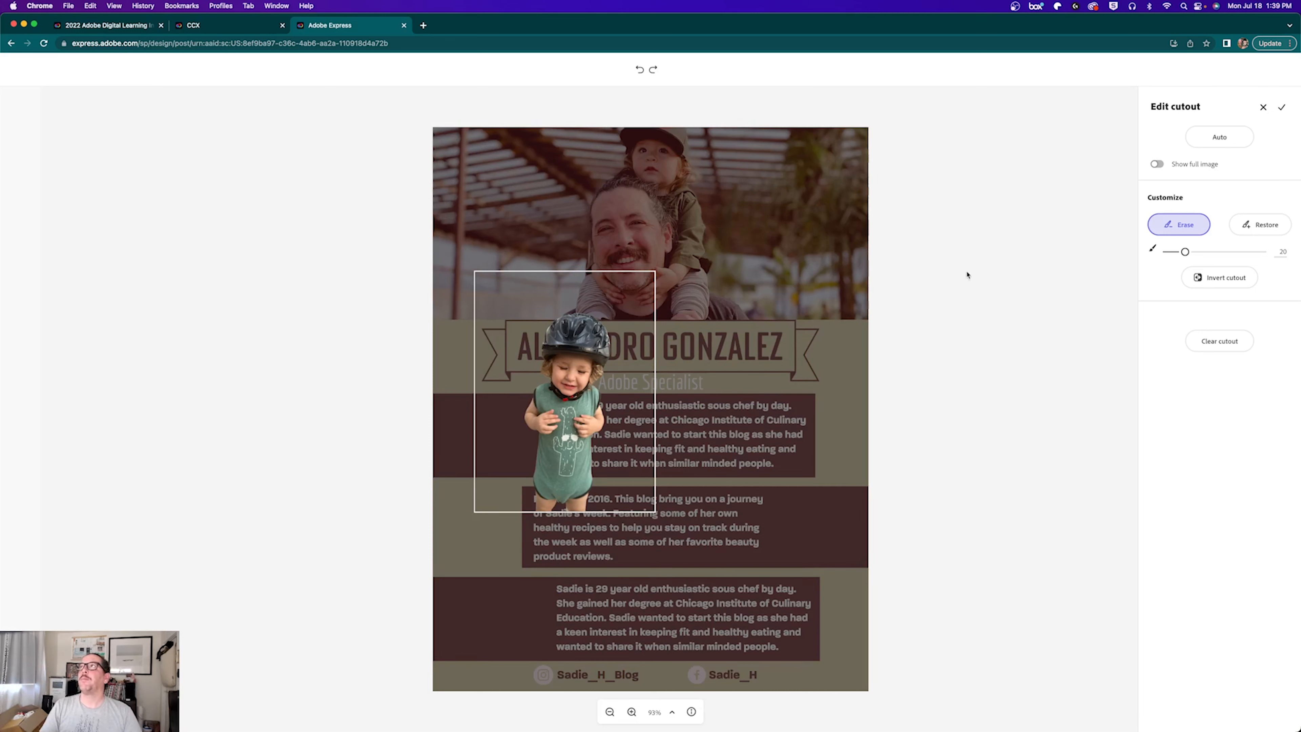
click(1282, 107)
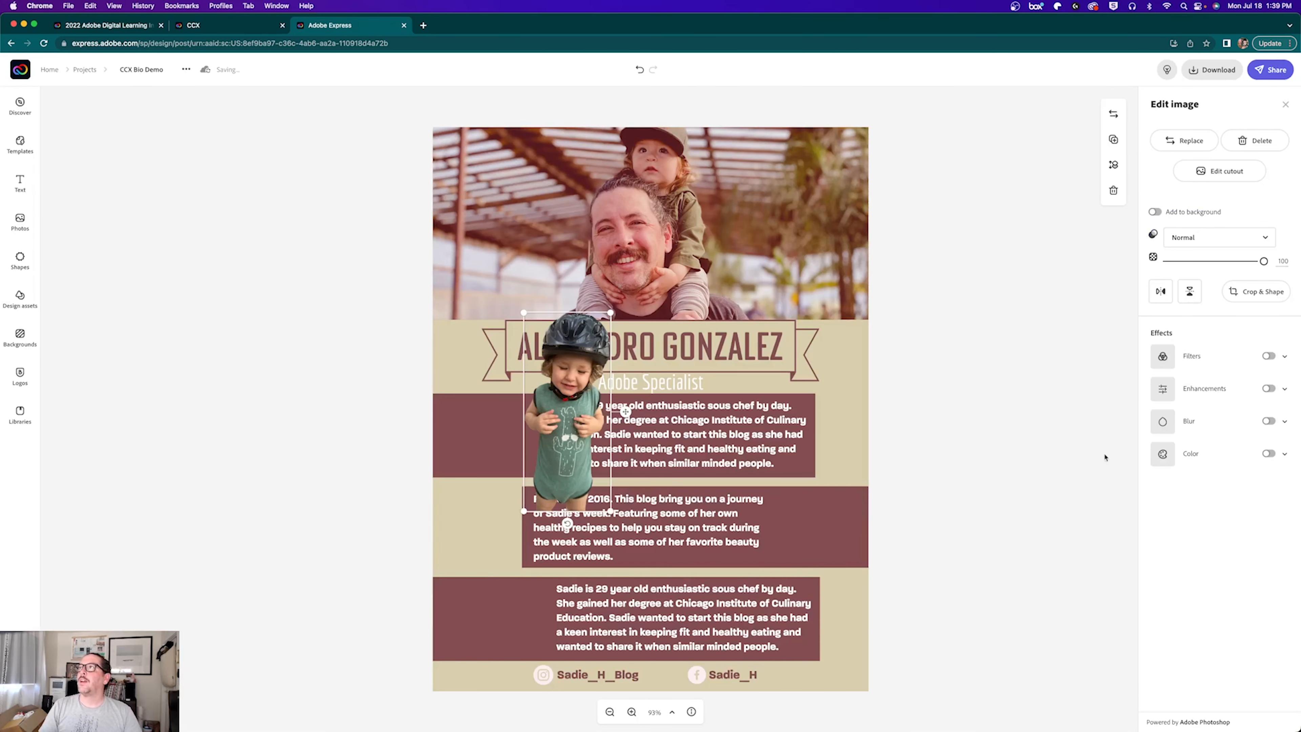
Step: Apply Lighten to the toddler cutout and shrink it into the first band's left end
click(1285, 357)
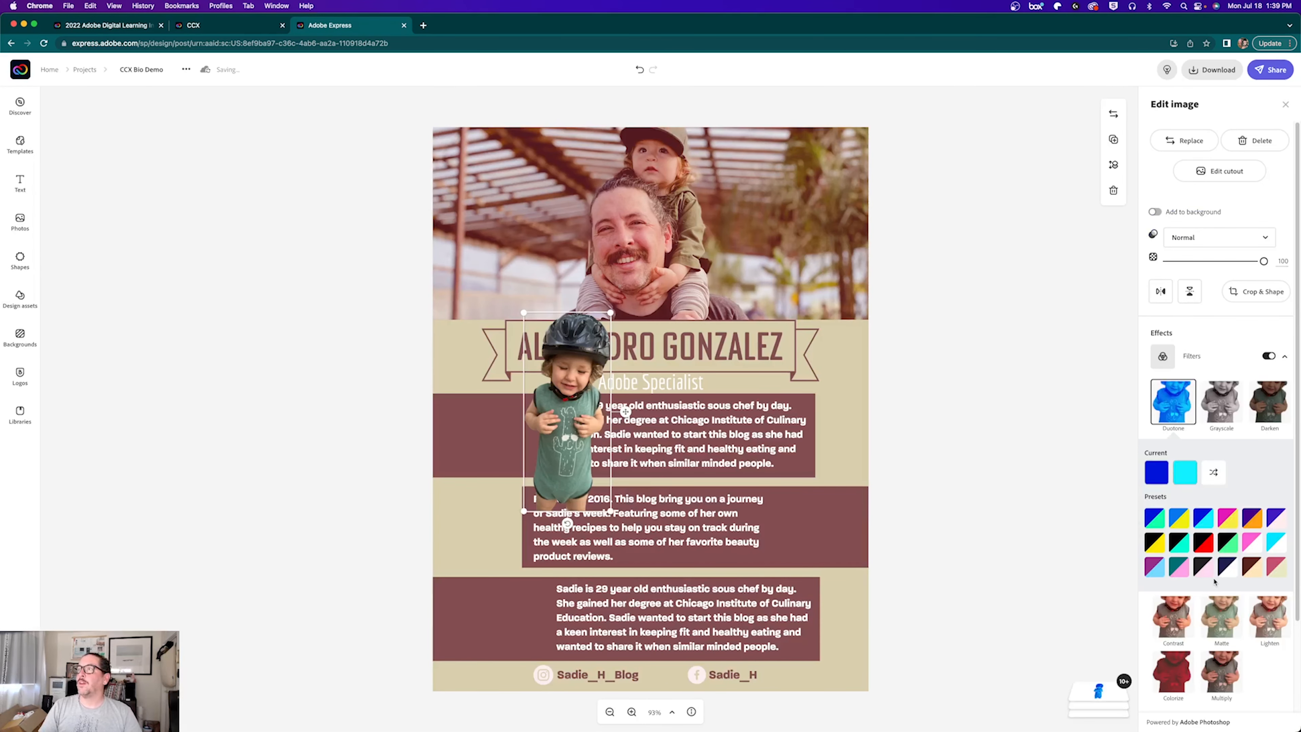
click(1251, 639)
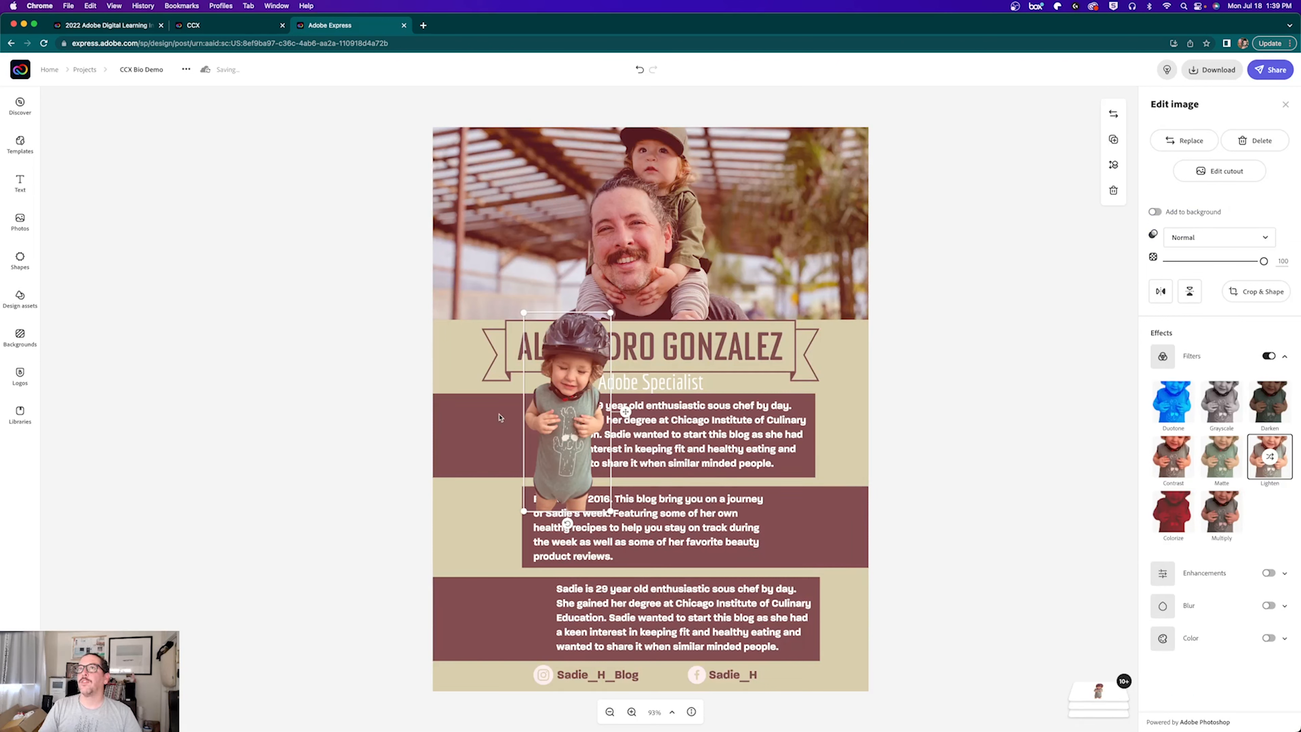
drag(610, 313, 576, 394)
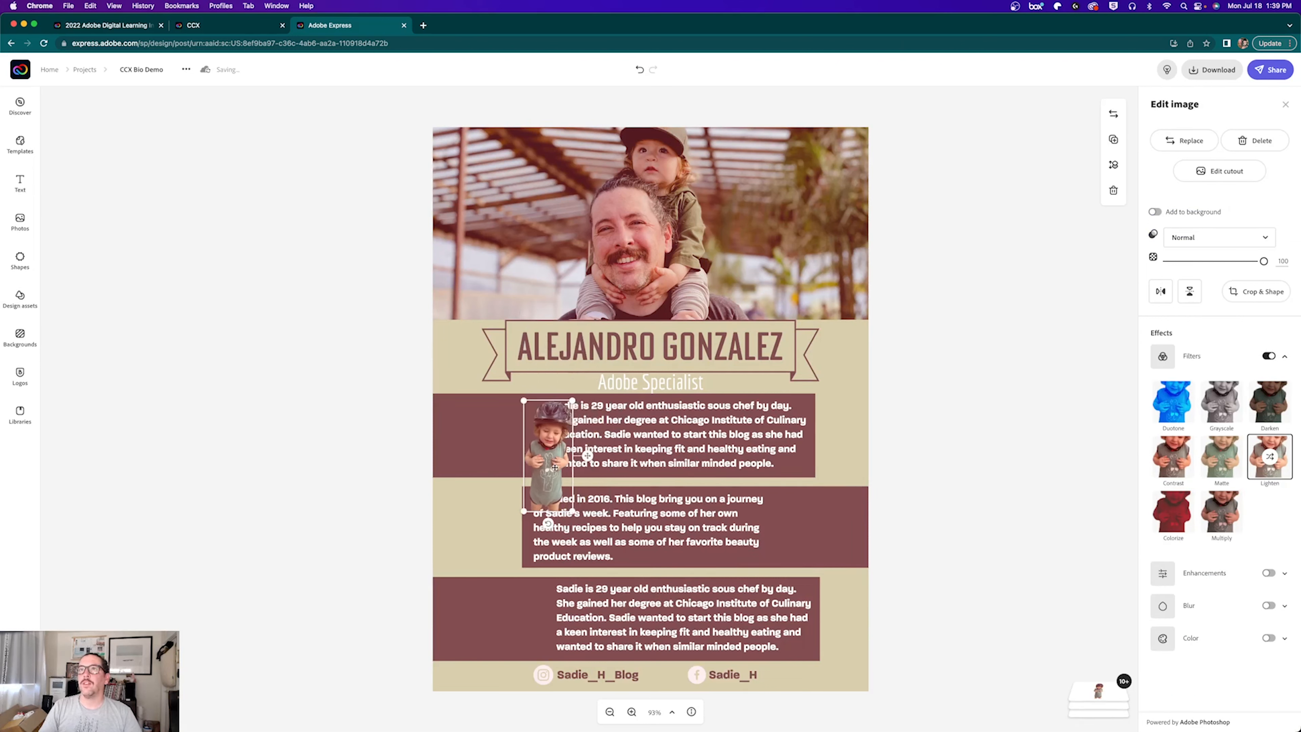
drag(579, 455, 484, 448)
drag(502, 380, 474, 426)
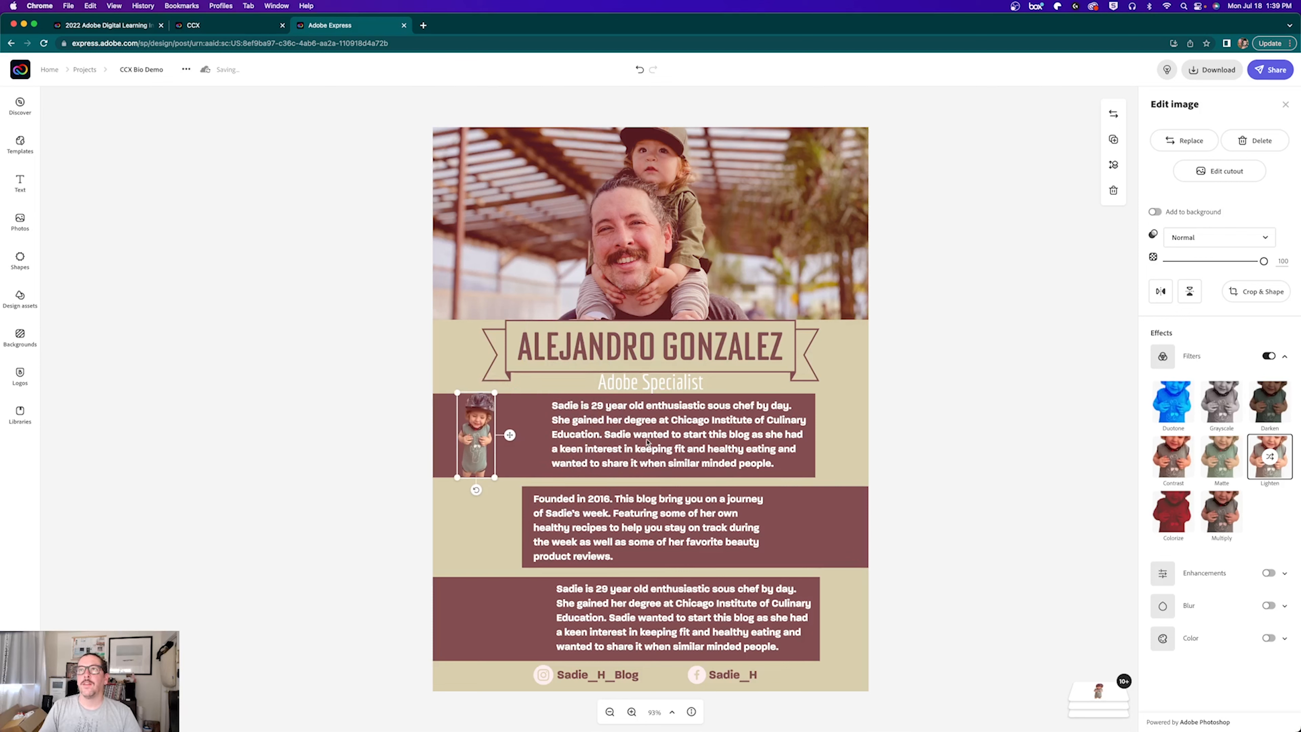
Step: Move the first bio text left beside the child and widen its box
click(601, 435)
drag(601, 435, 556, 435)
drag(761, 435, 820, 463)
Step: Replace the first bio with text about being a father and nudge it up in its band
click(1241, 147)
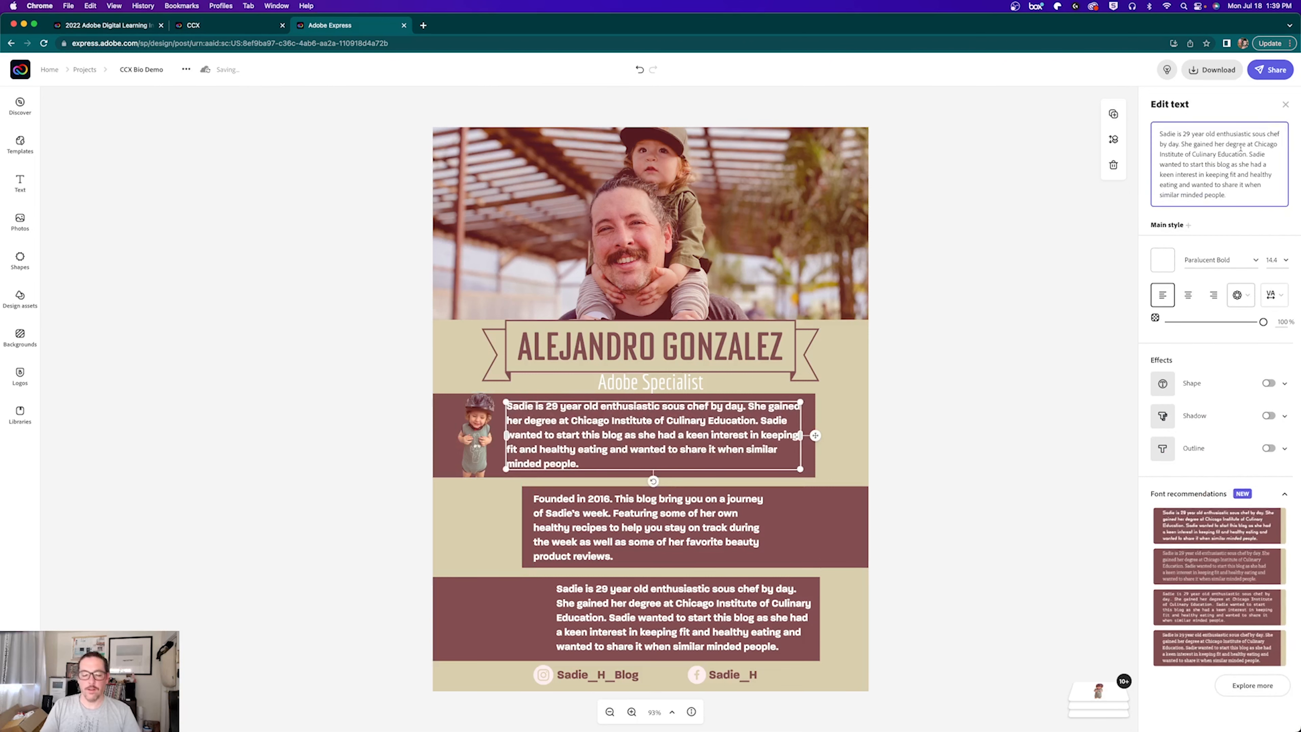
key(super+a)
key(BackSpace)
text(Where I wou)
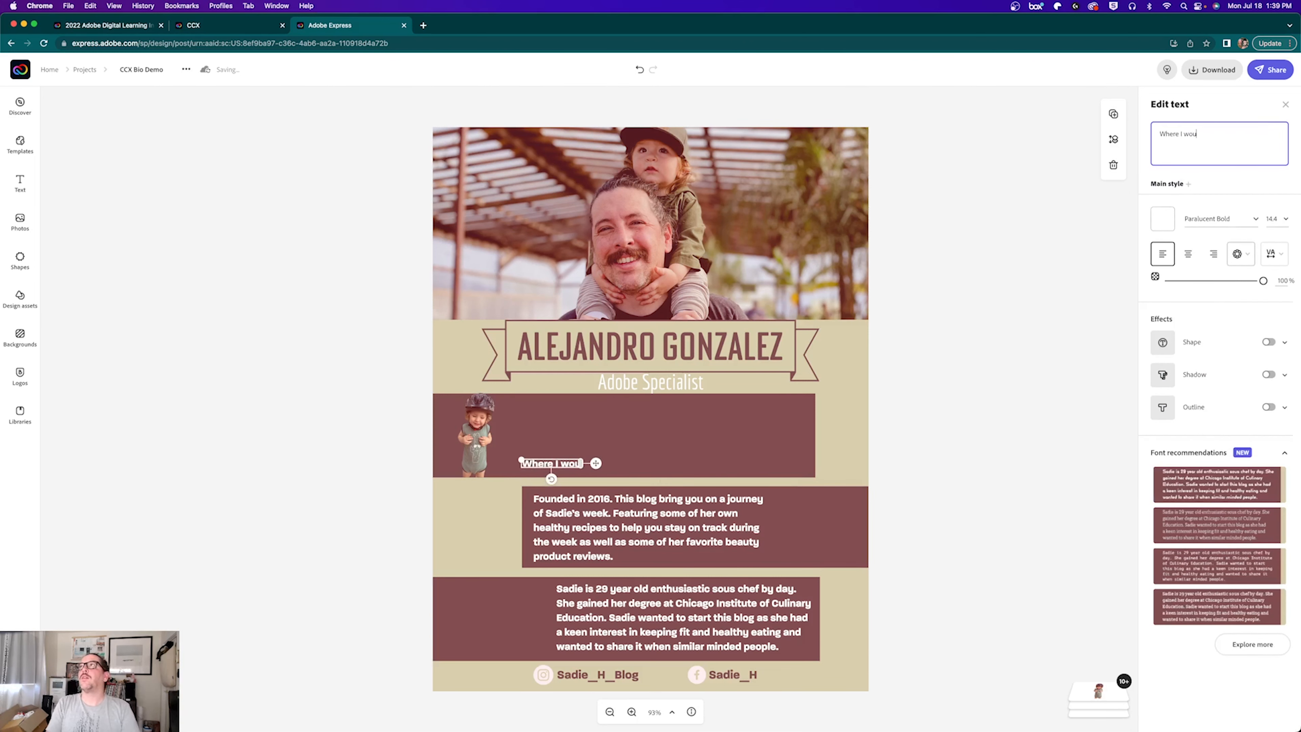
text(ld type thoughtful text about being a father and the amazing journey that it is.  I also might m)
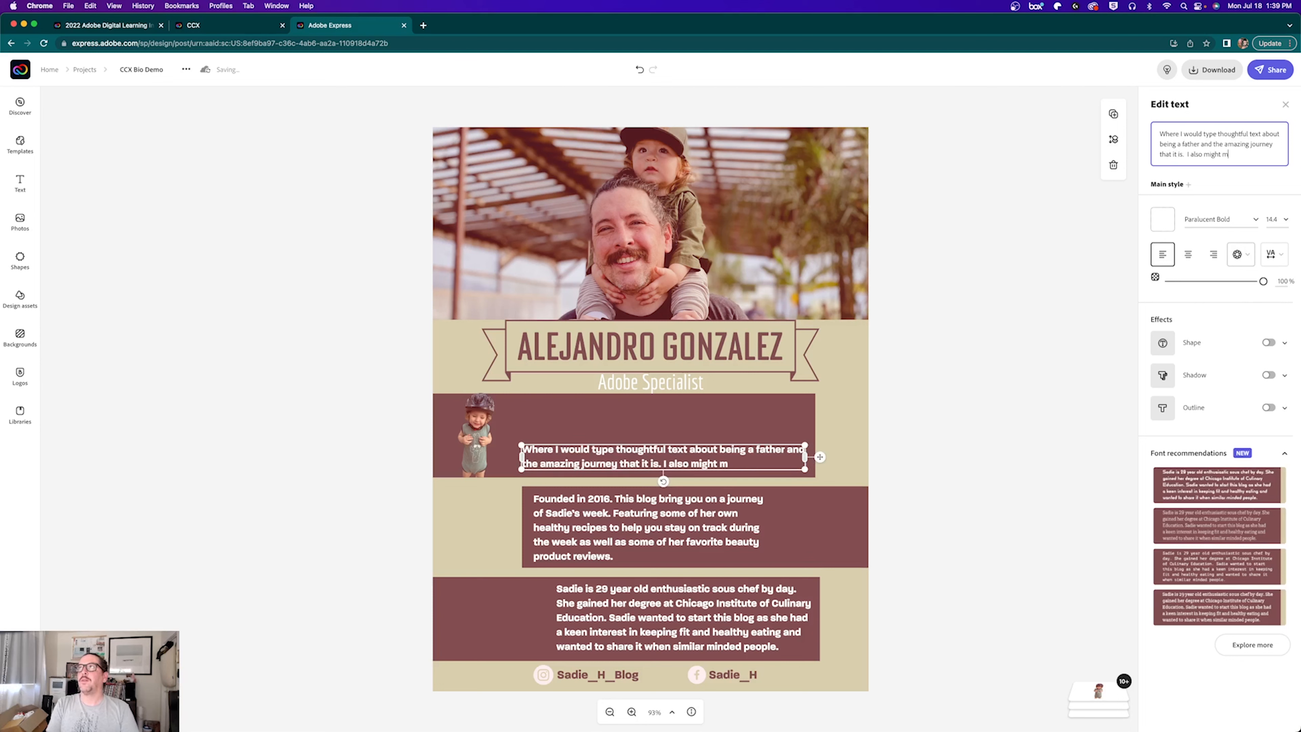
text(ention my wonderful wife who is an amazing mom and all of the fun we are having and looking forward to.)
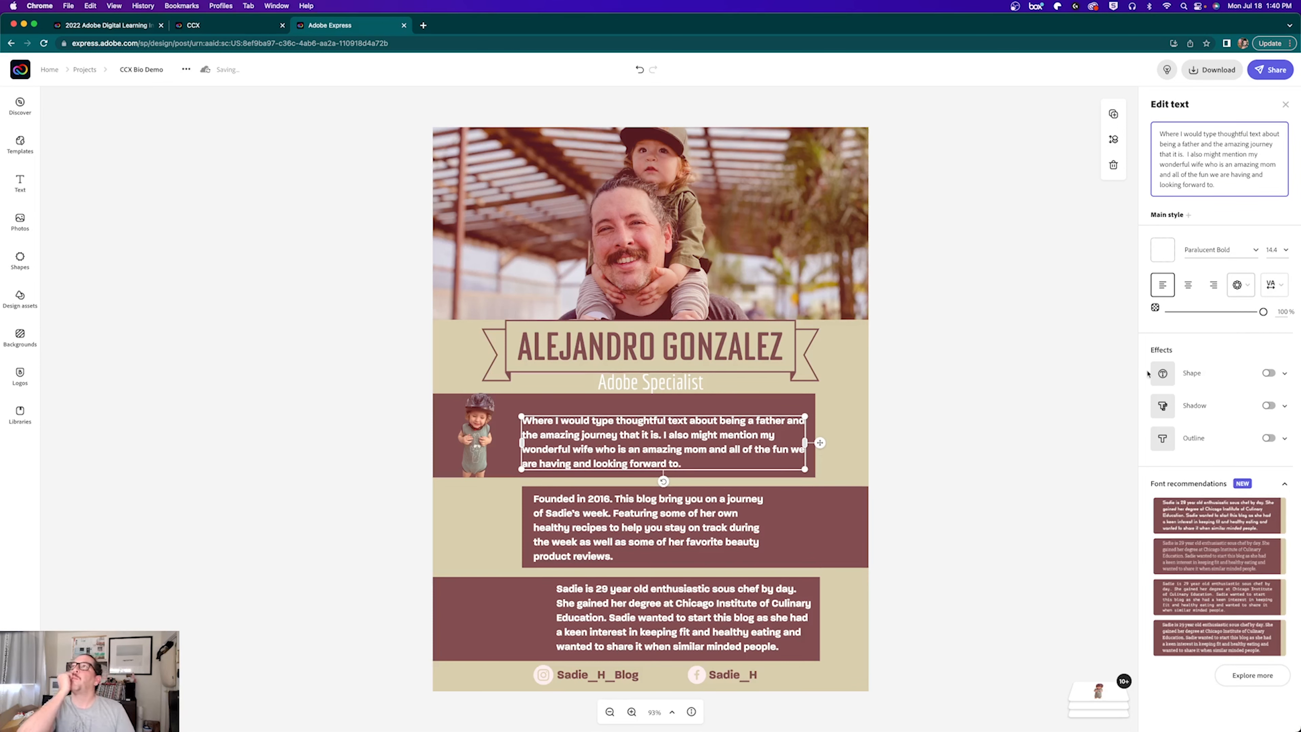
drag(577, 439, 578, 429)
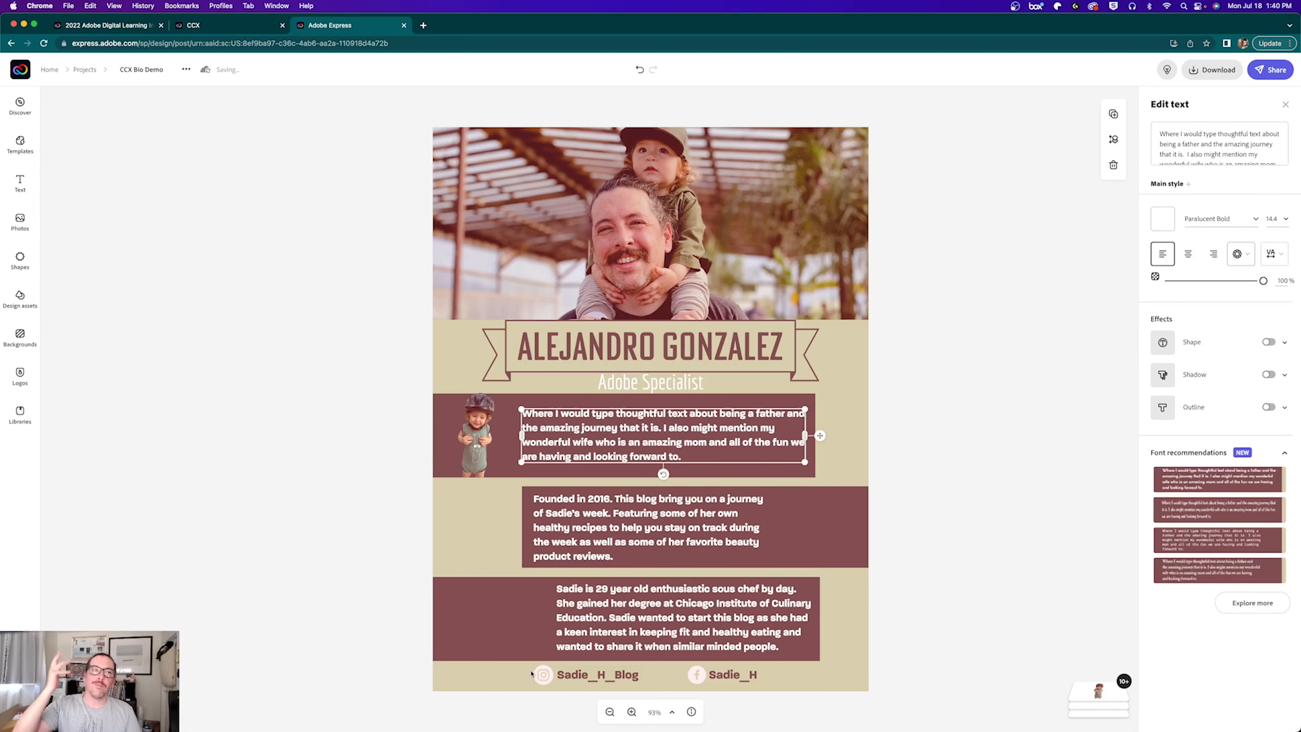
click(812, 536)
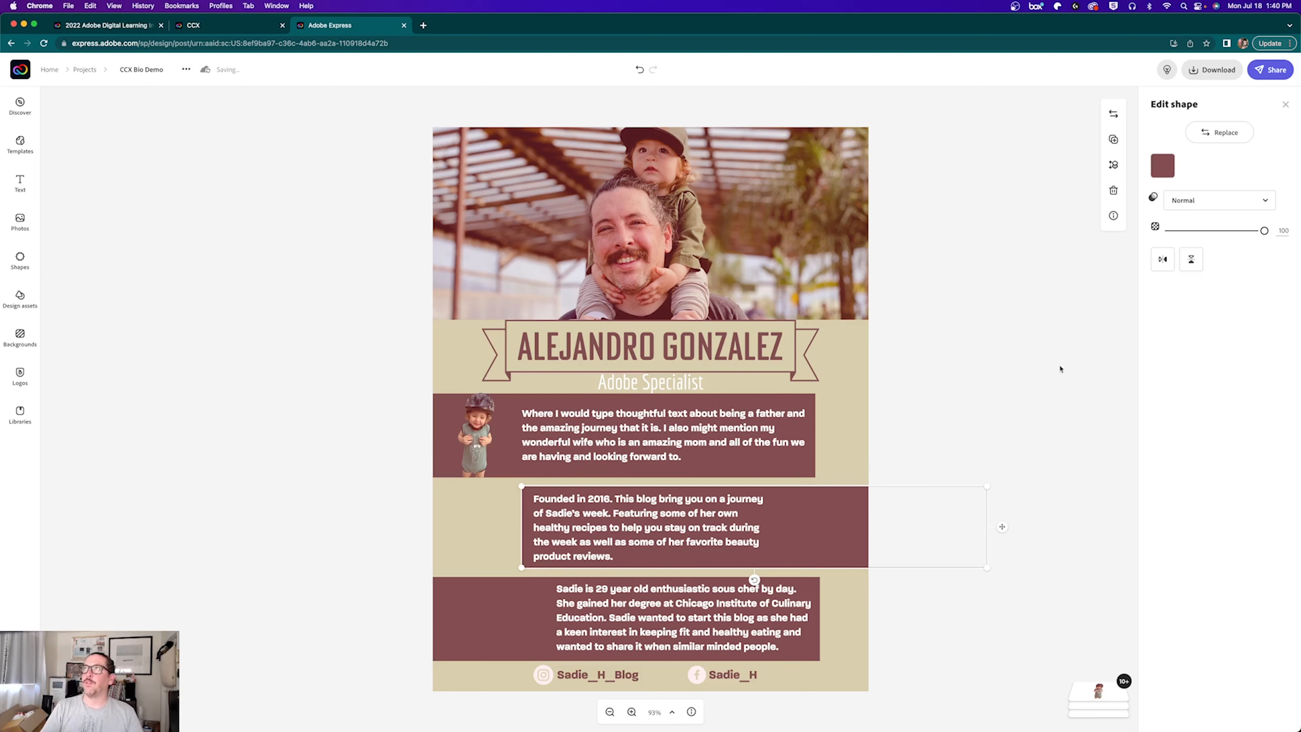
click(1040, 474)
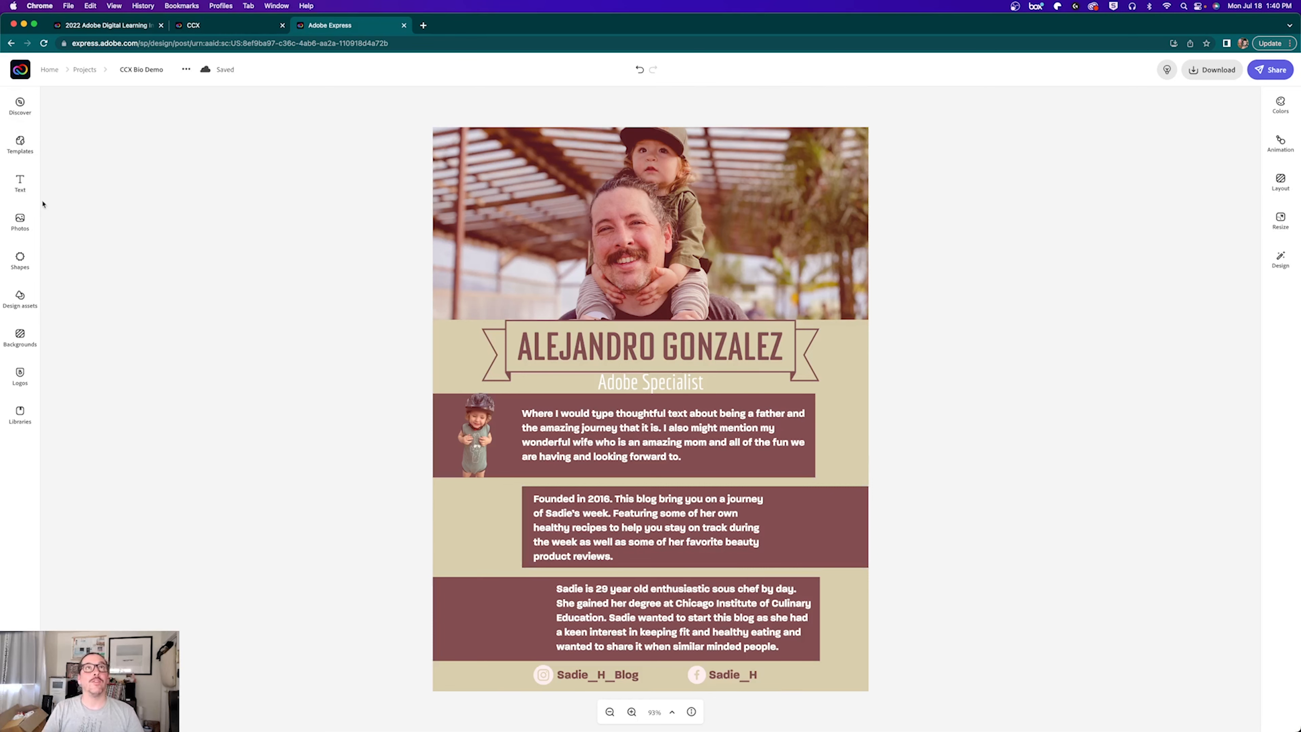
Step: Upload IMG_1521.jpeg, place it over the lower bio panels, and remove its background
click(16, 234)
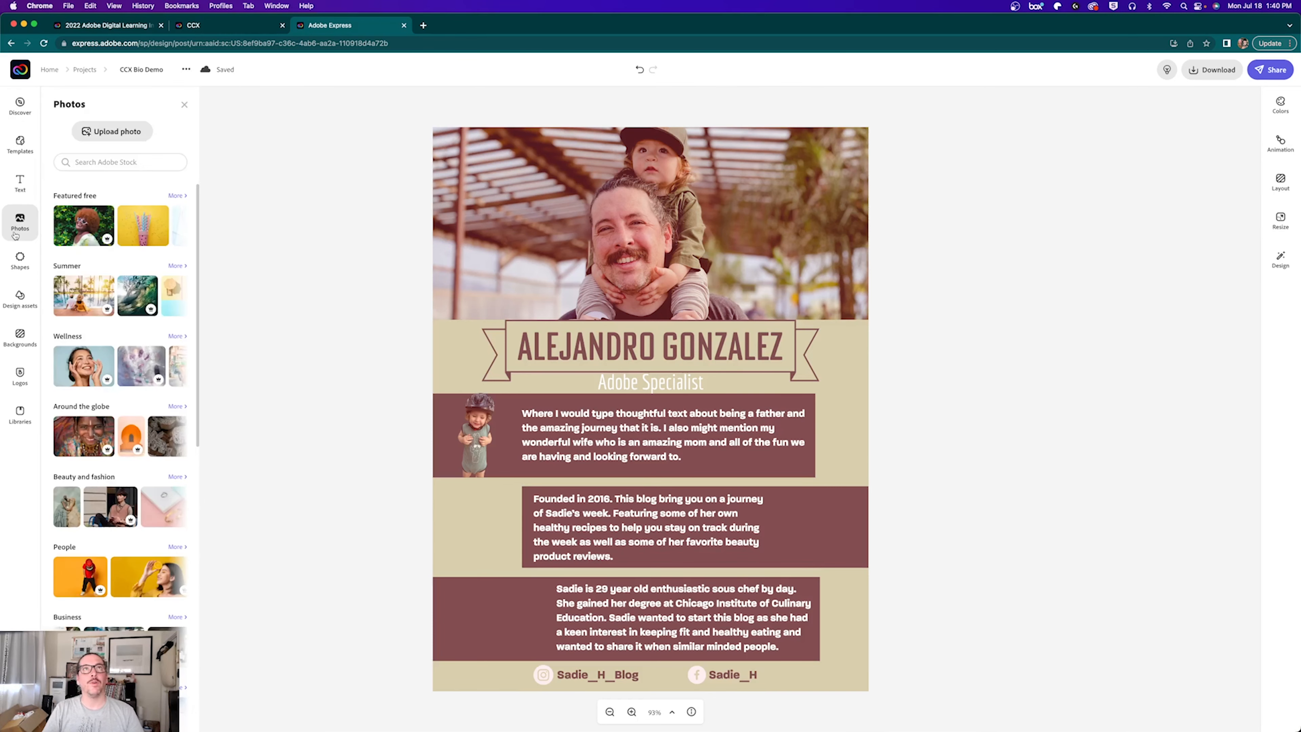
click(107, 131)
double_click(699, 333)
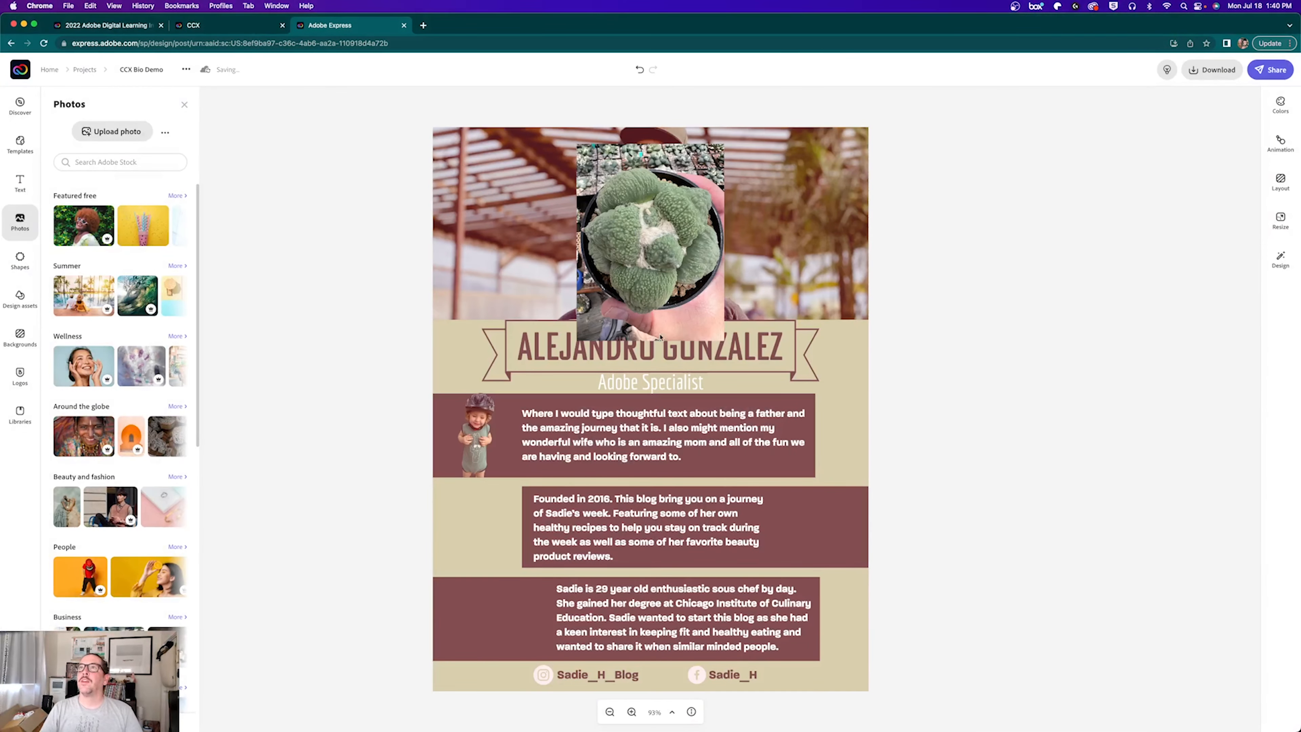
drag(656, 262, 759, 536)
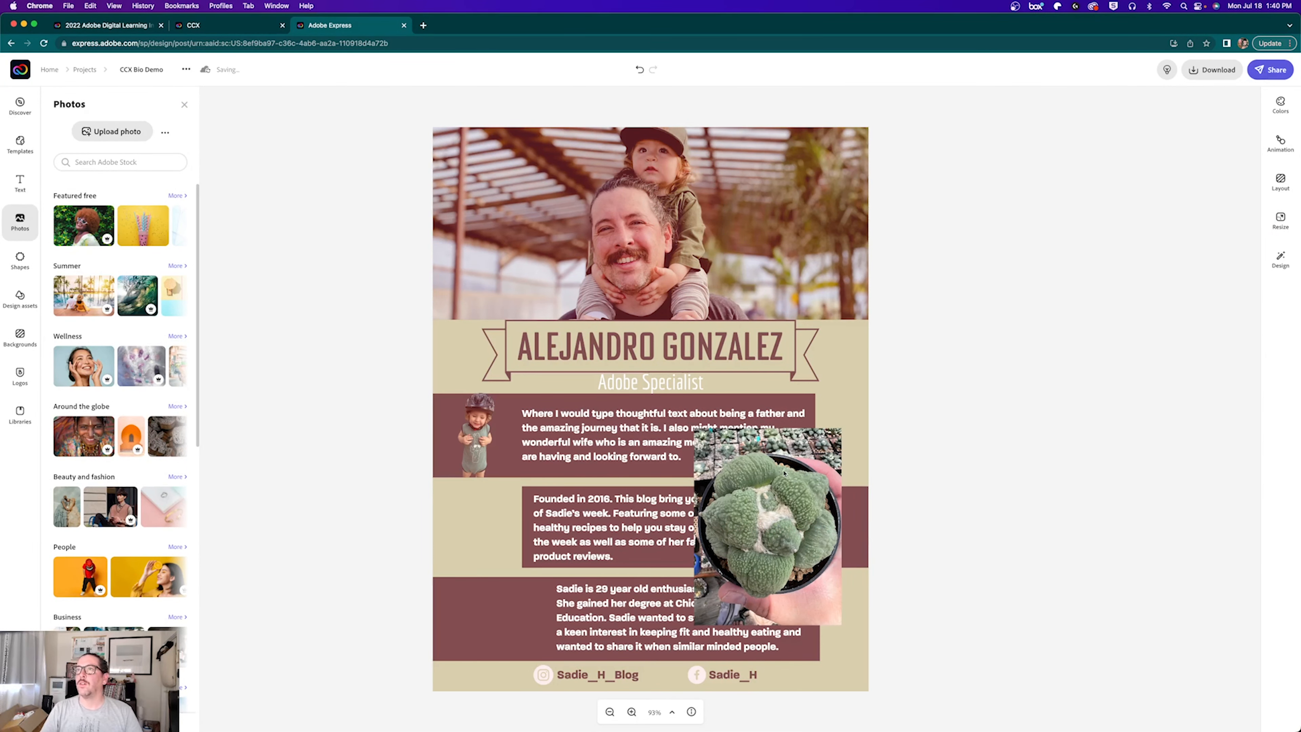
click(783, 459)
click(1208, 173)
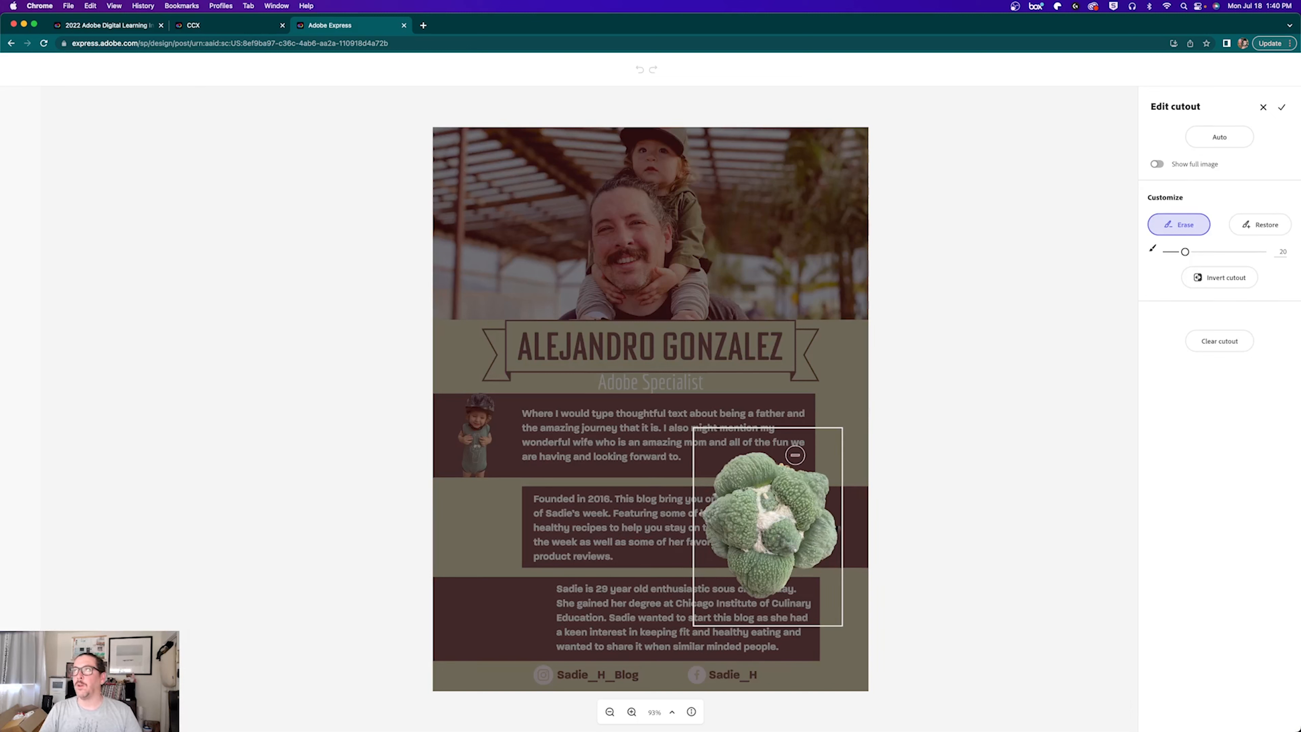
Step: Restore a strip along the cactus's left edge and apply the cutout
click(1261, 224)
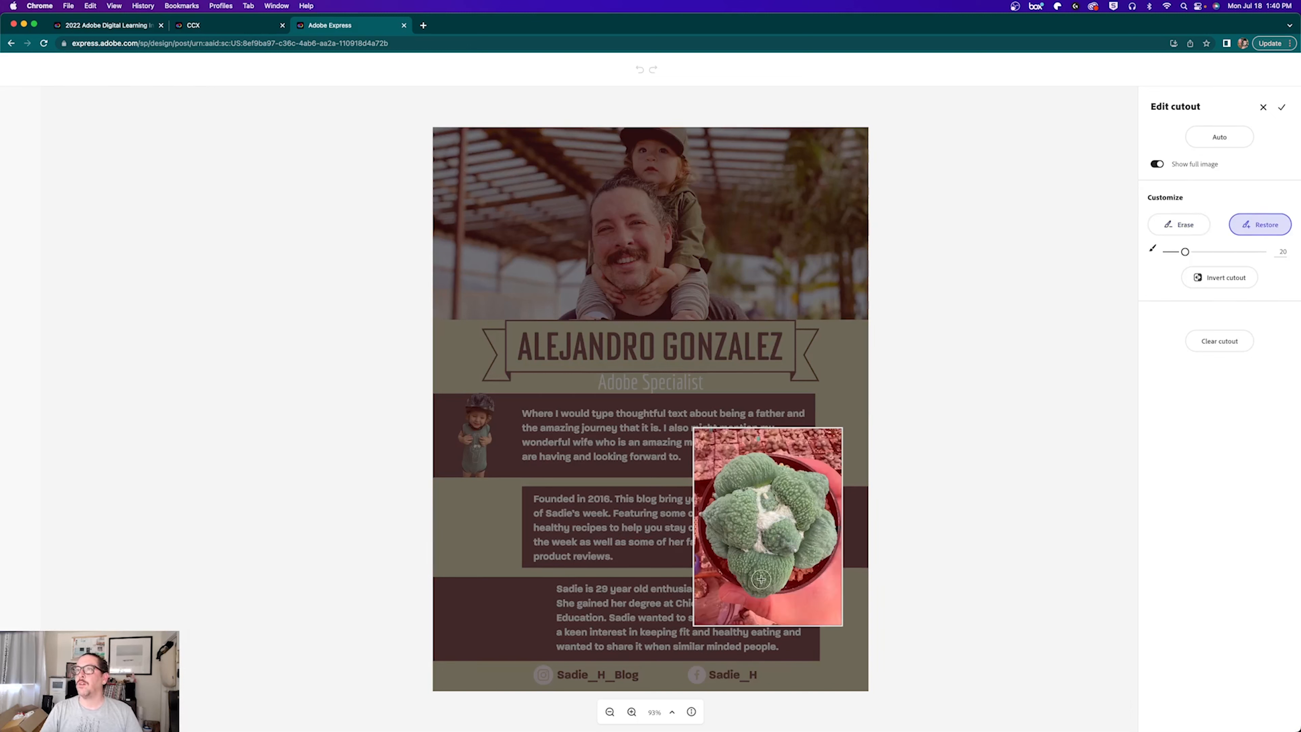
mouse_move(726, 567)
mouse_down()
mouse_move(711, 498)
mouse_move(769, 458)
mouse_move(831, 503)
mouse_move(833, 534)
mouse_move(799, 583)
mouse_move(740, 588)
mouse_move(727, 575)
mouse_move(798, 579)
mouse_up()
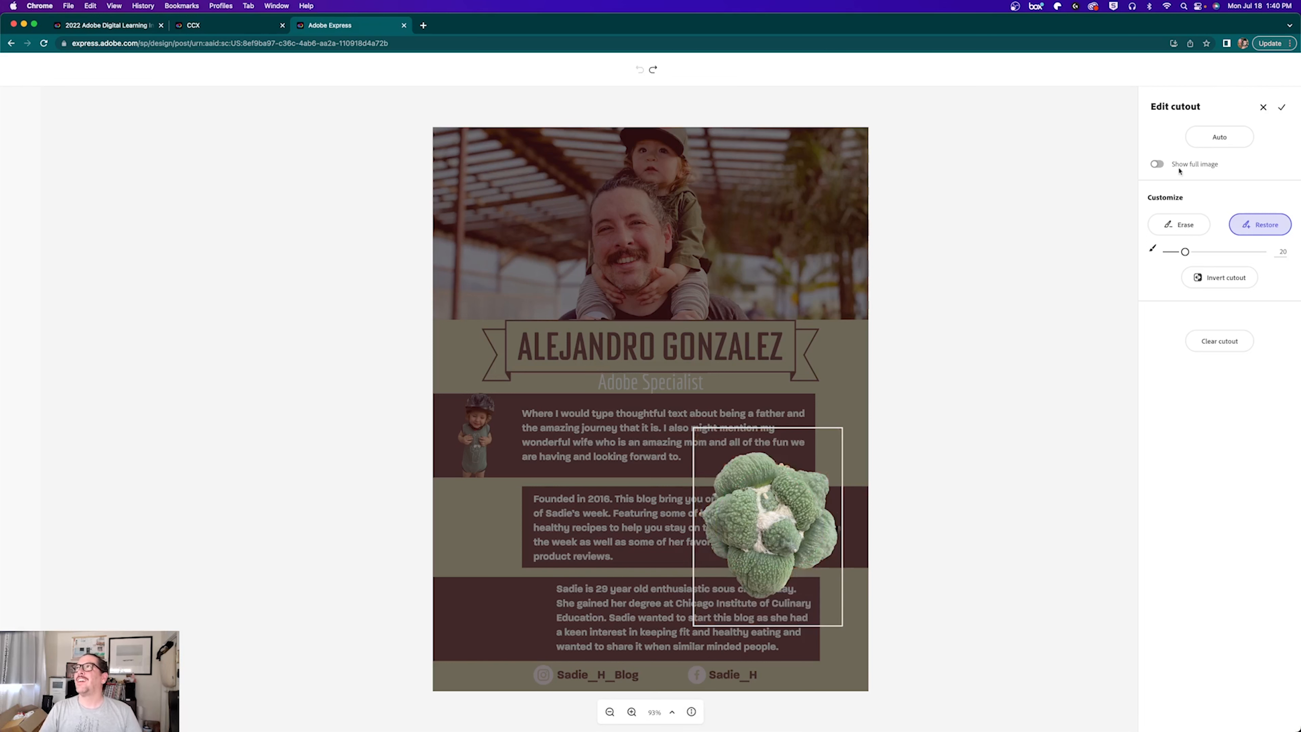
click(1281, 107)
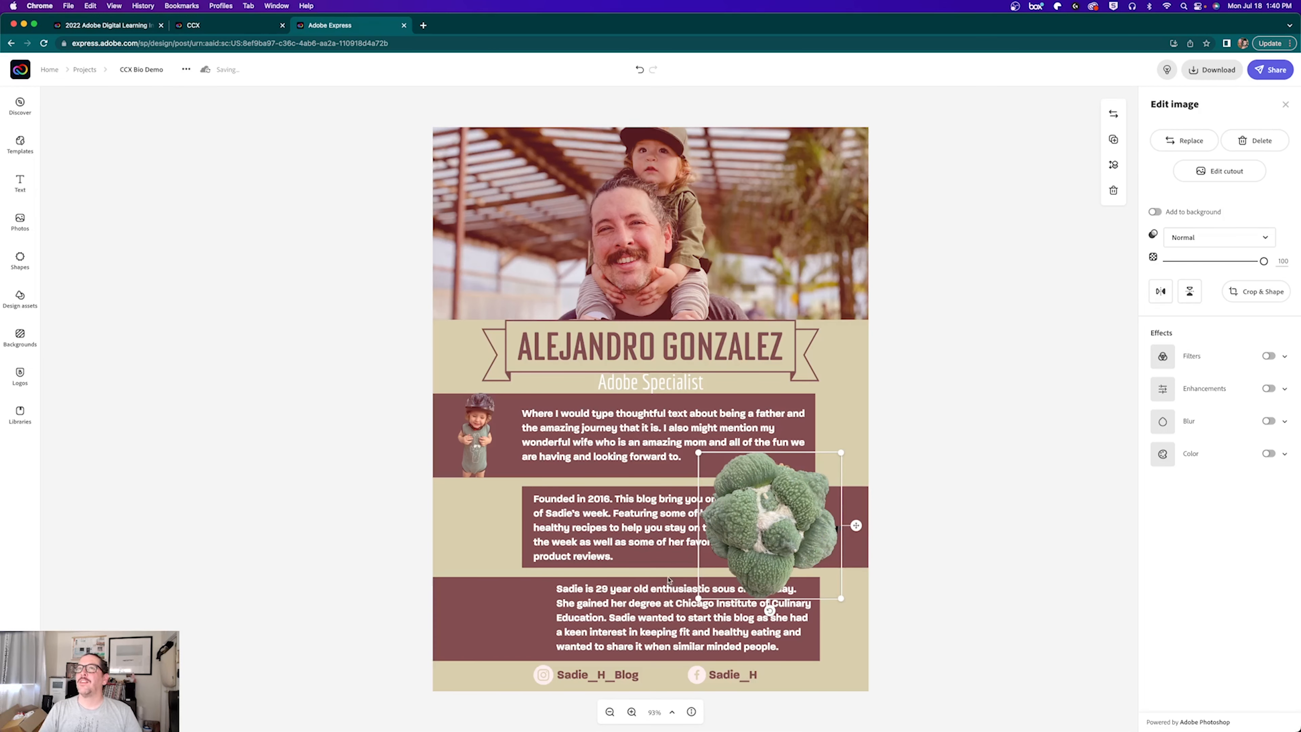
Step: Apply Lighten to the cactus and shrink it onto the middle panel's right end
click(1285, 358)
click(1269, 630)
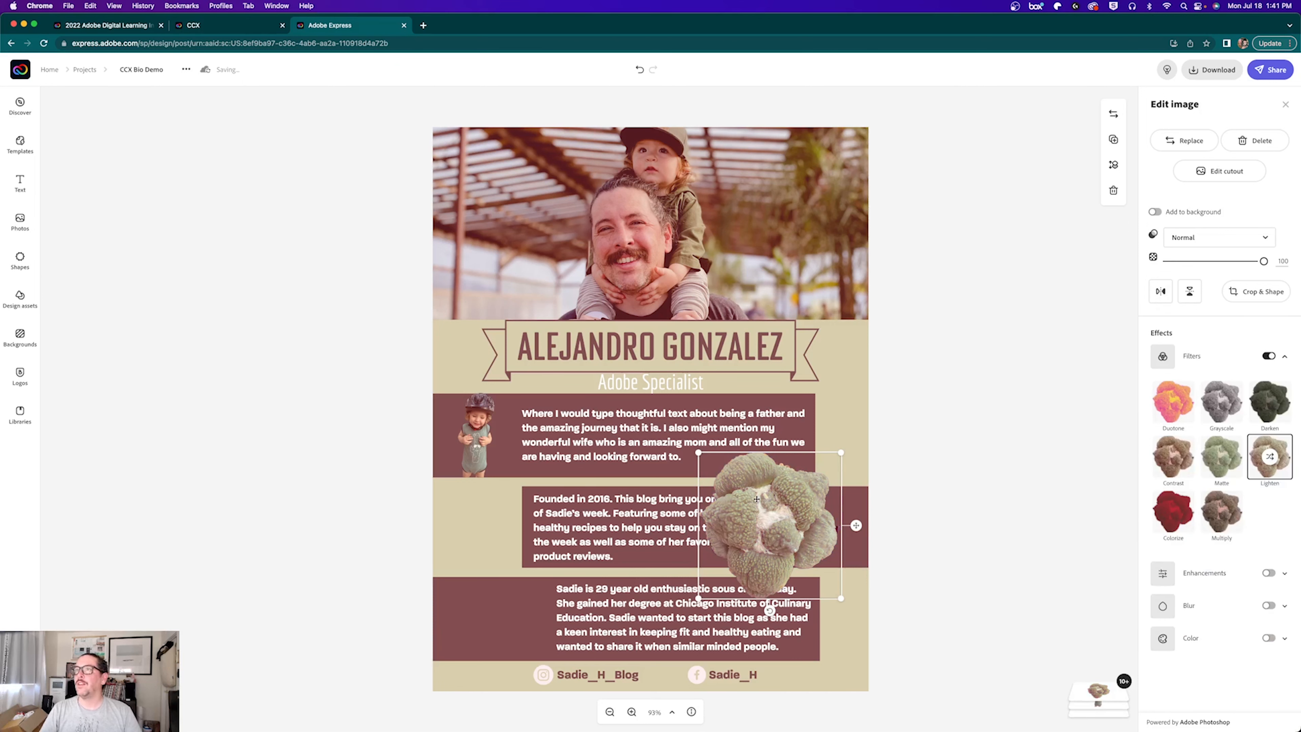
drag(698, 453, 754, 514)
mouse_move(822, 573)
mouse_down()
mouse_move(845, 544)
mouse_move(826, 550)
mouse_up()
Step: Erase leftover background along the cactus's right edge with a fine brush and apply
key(super+plus)
key(super+plus)
key(super+plus)
key(super+plus)
key(super+plus)
key(super+plus)
key(super+plus)
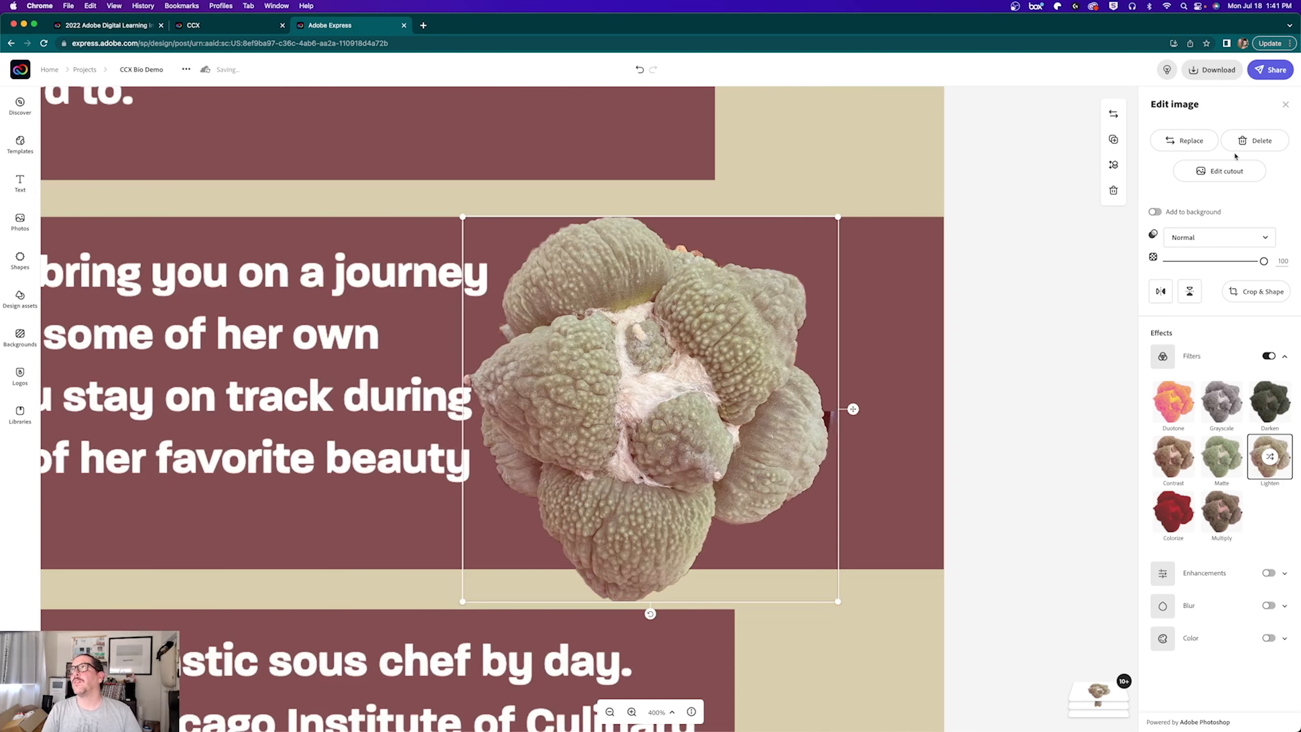
click(1218, 171)
drag(1184, 248, 1182, 251)
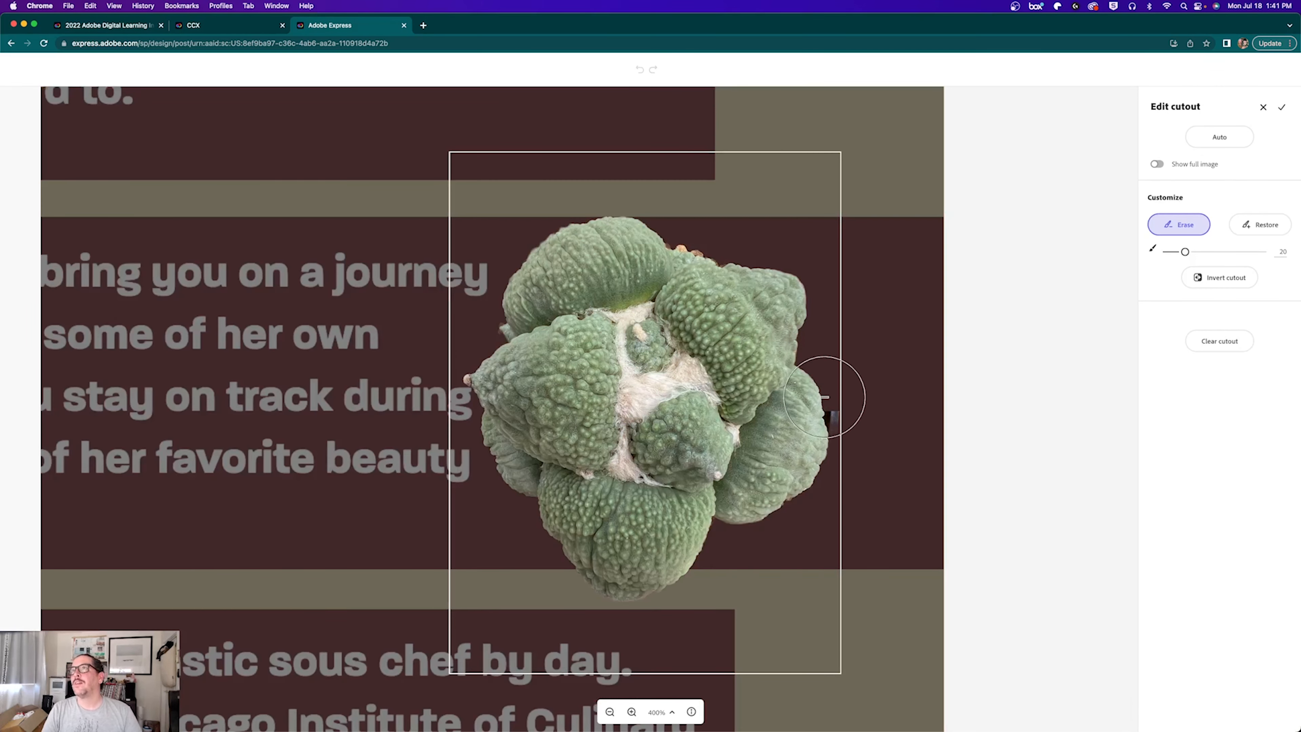
key(bracketleft)
key(bracketleft)
key(bracketleft)
key(bracketleft)
key(bracketleft)
key(bracketleft)
key(bracketleft)
key(bracketleft)
key(bracketleft)
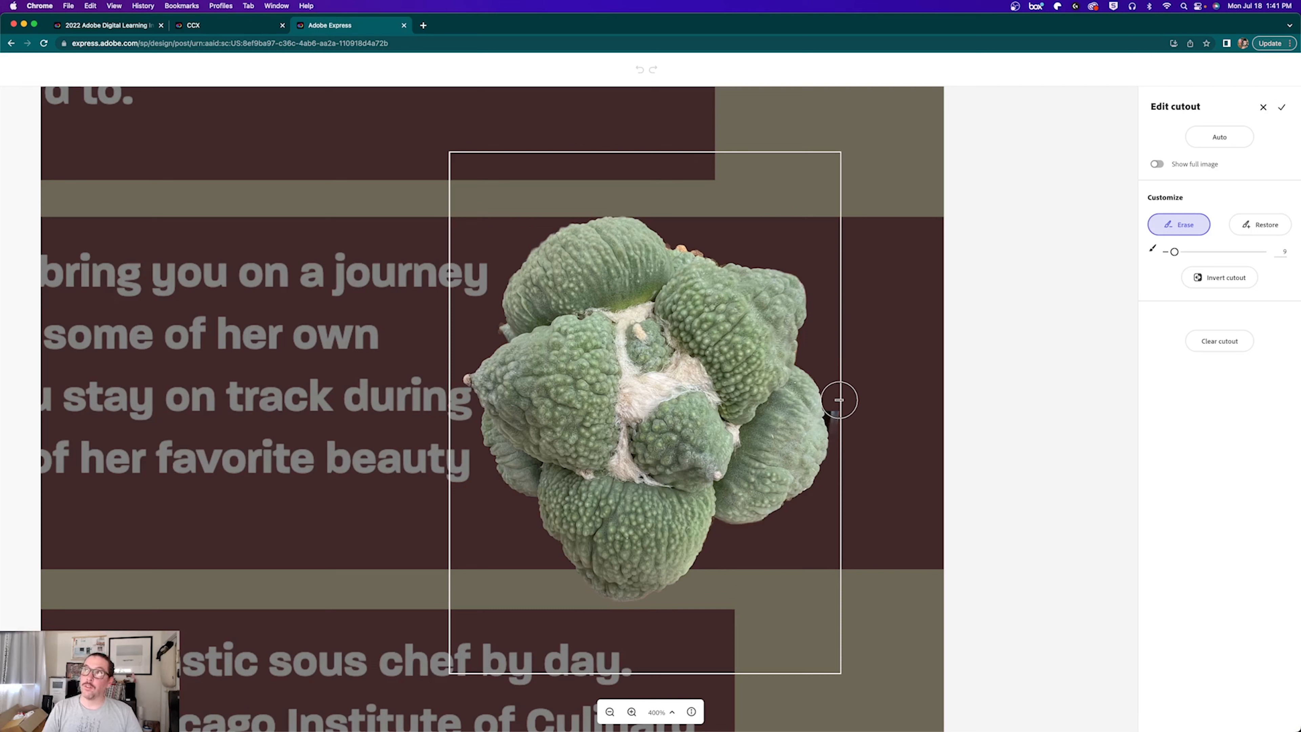
key(bracketleft)
key(bracketleft)
key(bracketleft)
key(bracketleft)
drag(831, 405, 840, 440)
key(bracketleft)
key(bracketleft)
drag(670, 243, 720, 256)
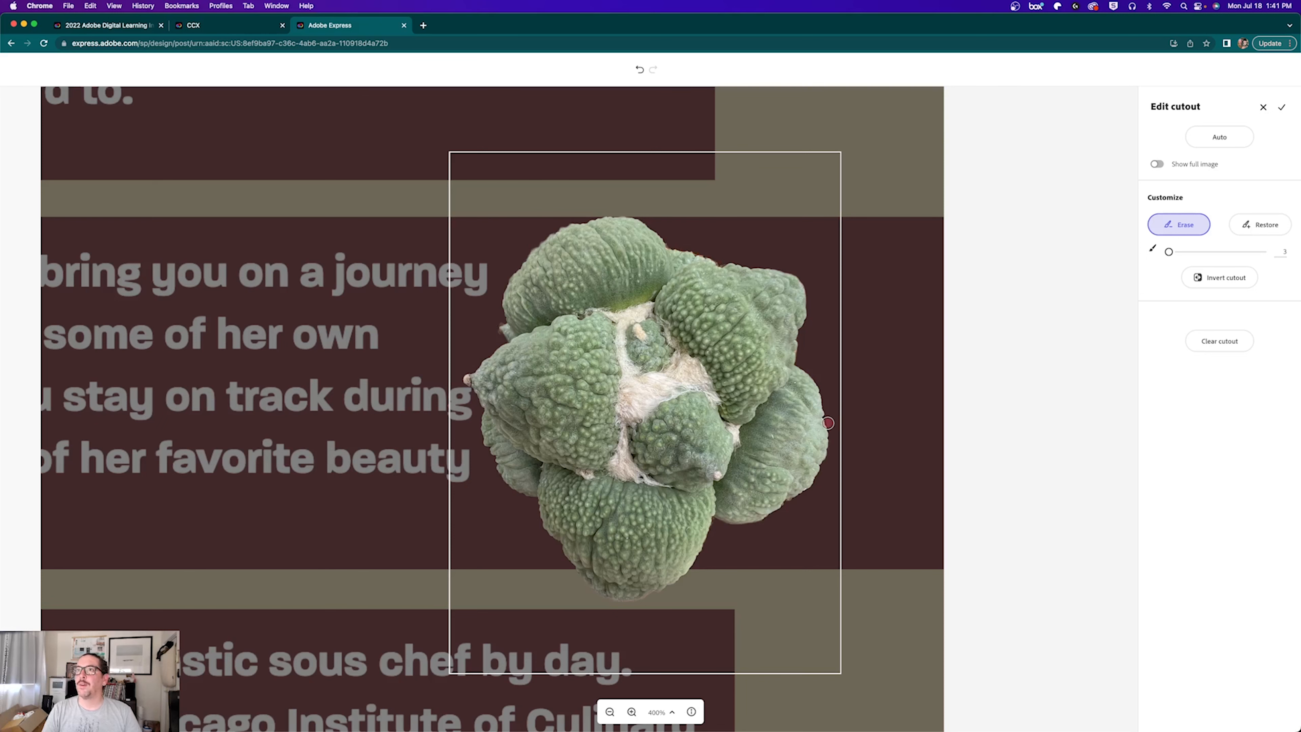
key(super+z)
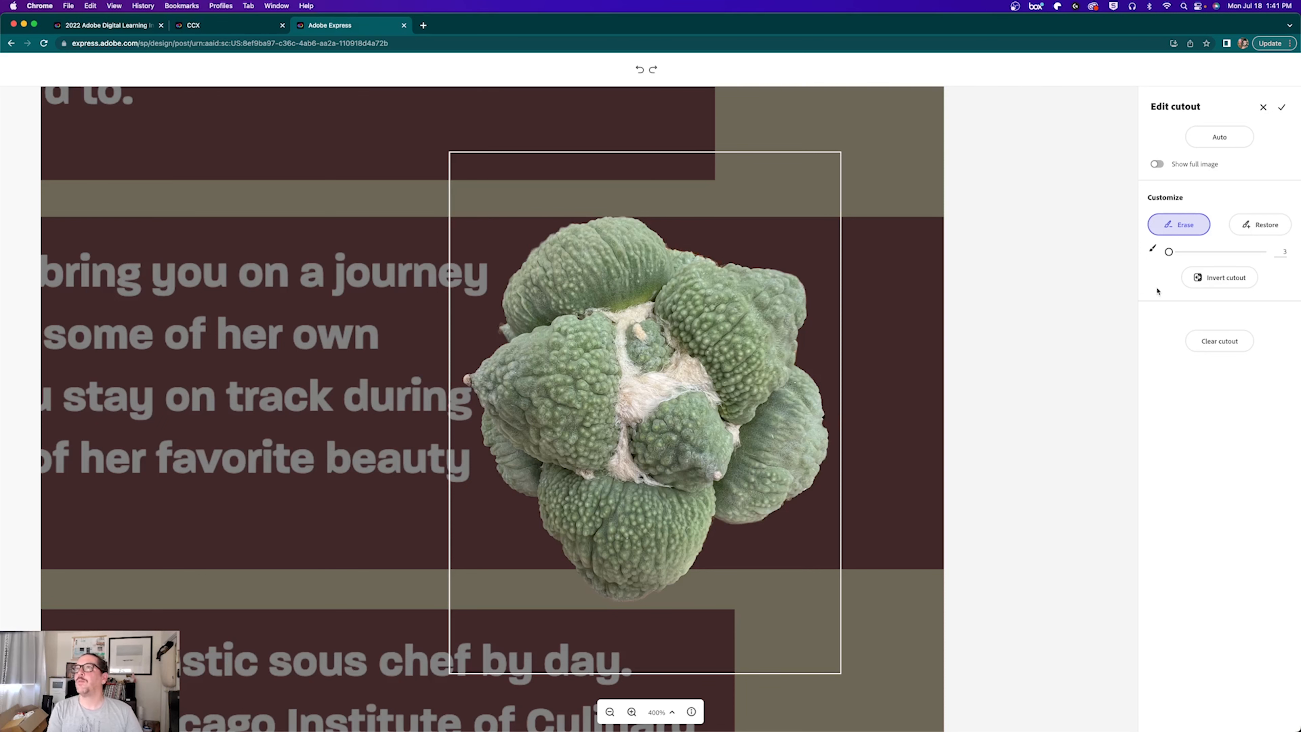
click(1281, 109)
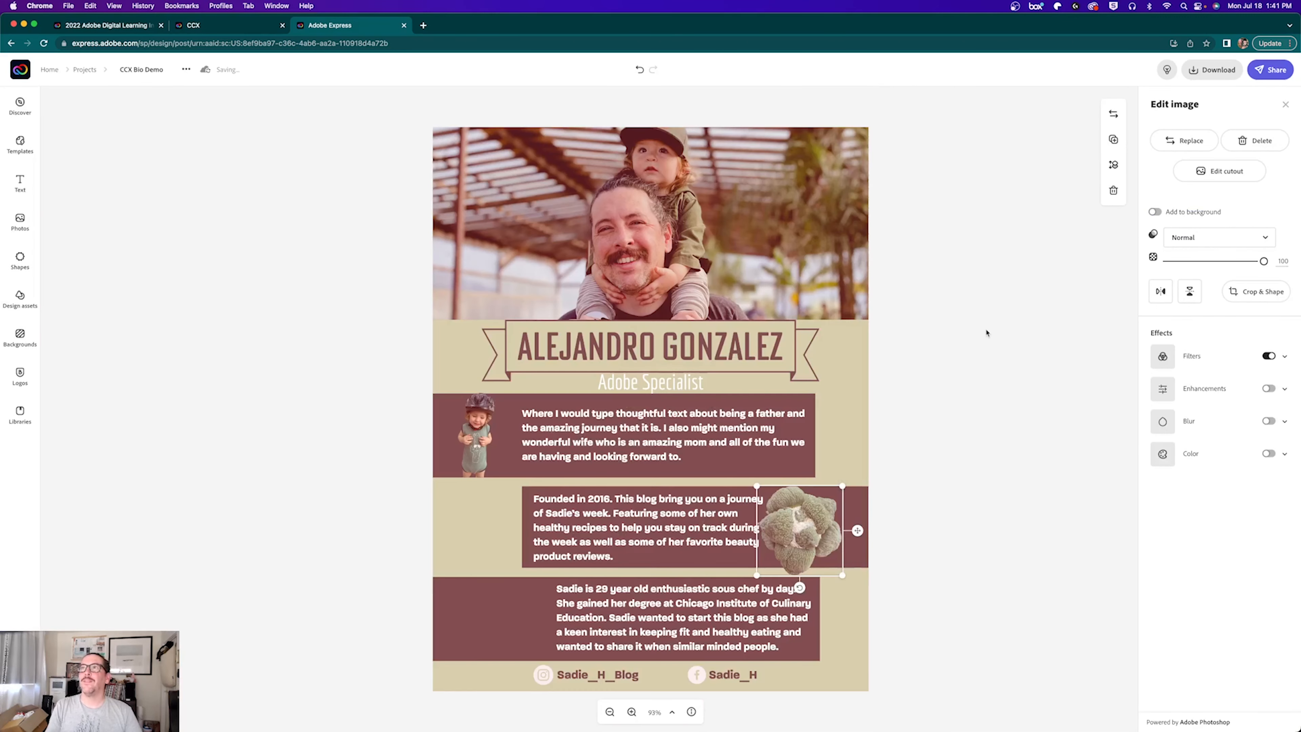
Step: Nudge the cactus right and replace the Founded in 2016 paragraph with a sentence about collecting cacti
drag(788, 544, 805, 541)
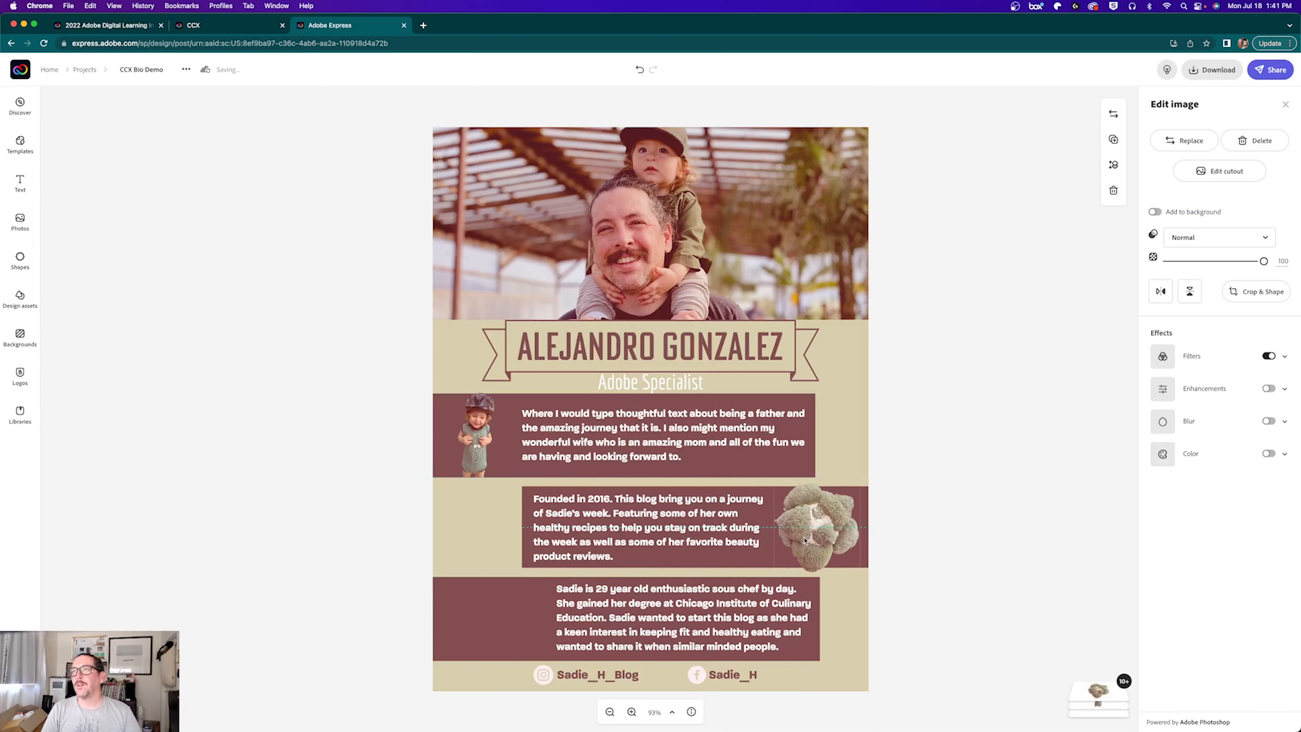
click(577, 536)
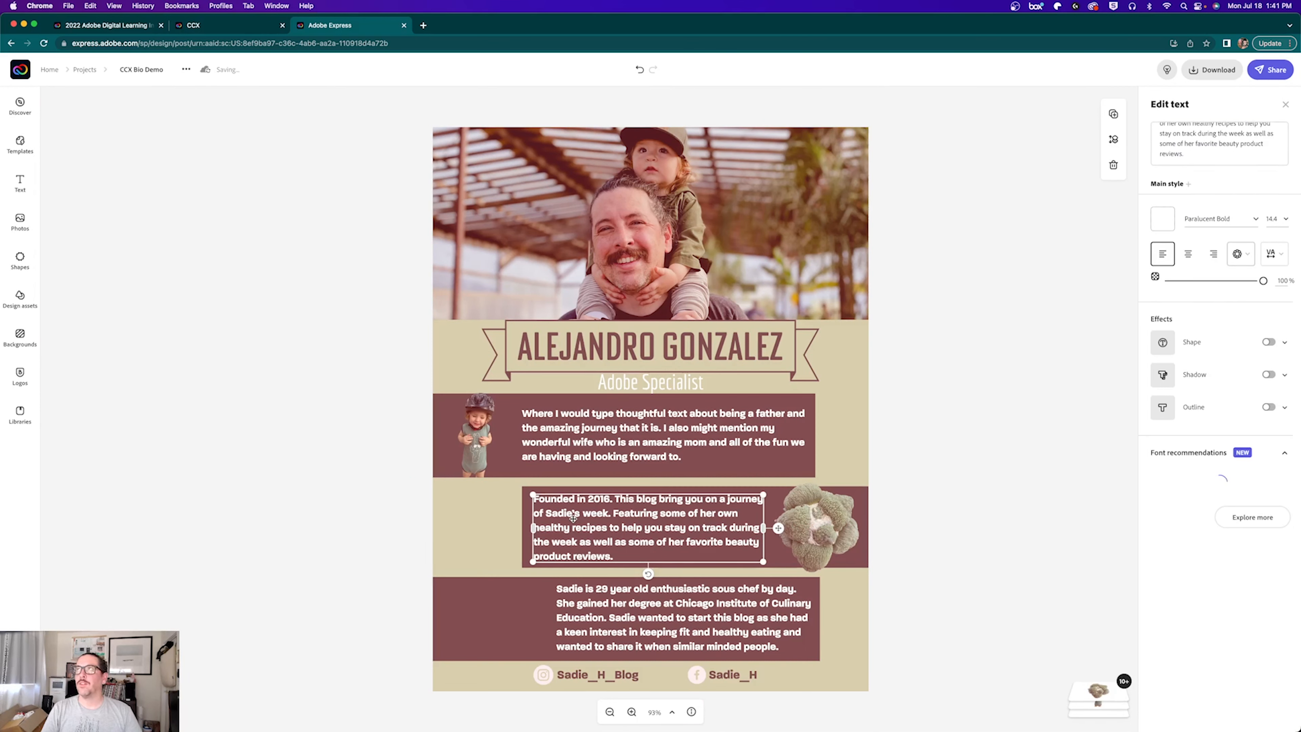
click(1168, 134)
key(super+a)
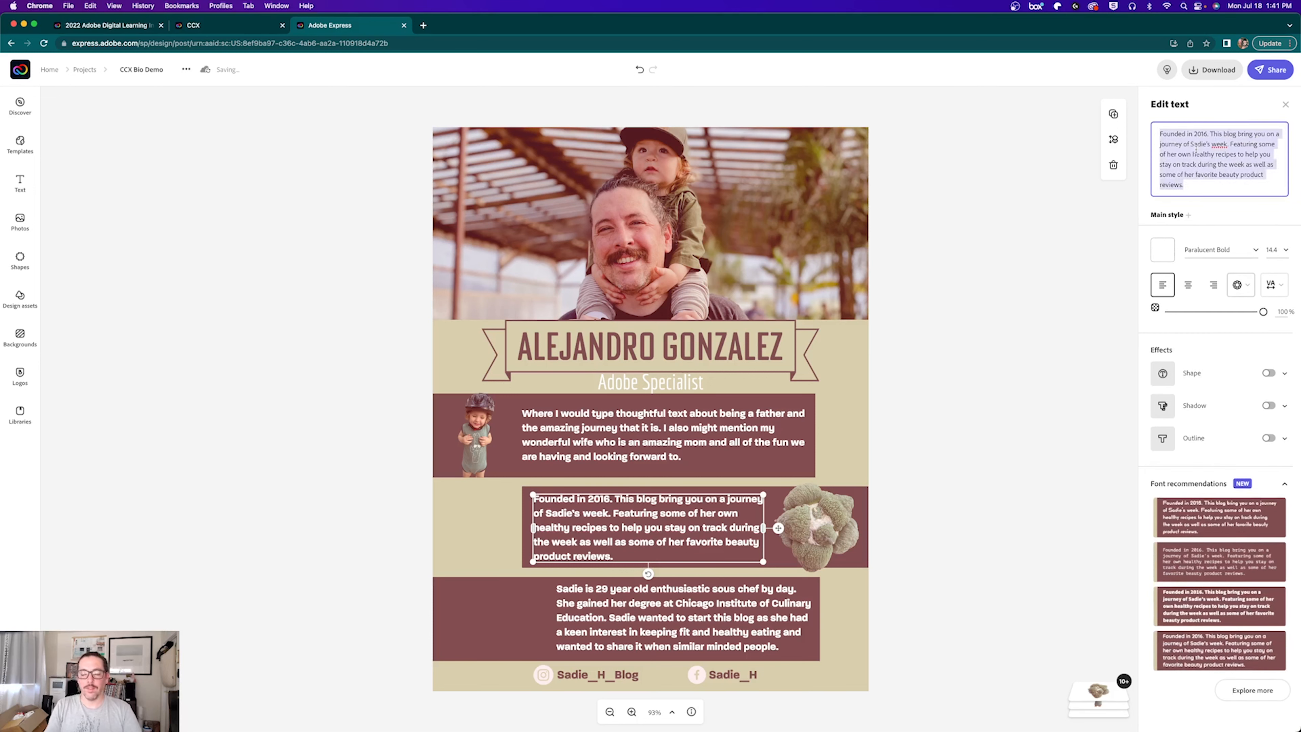
key(BackSpace)
text(Alejandro loves)
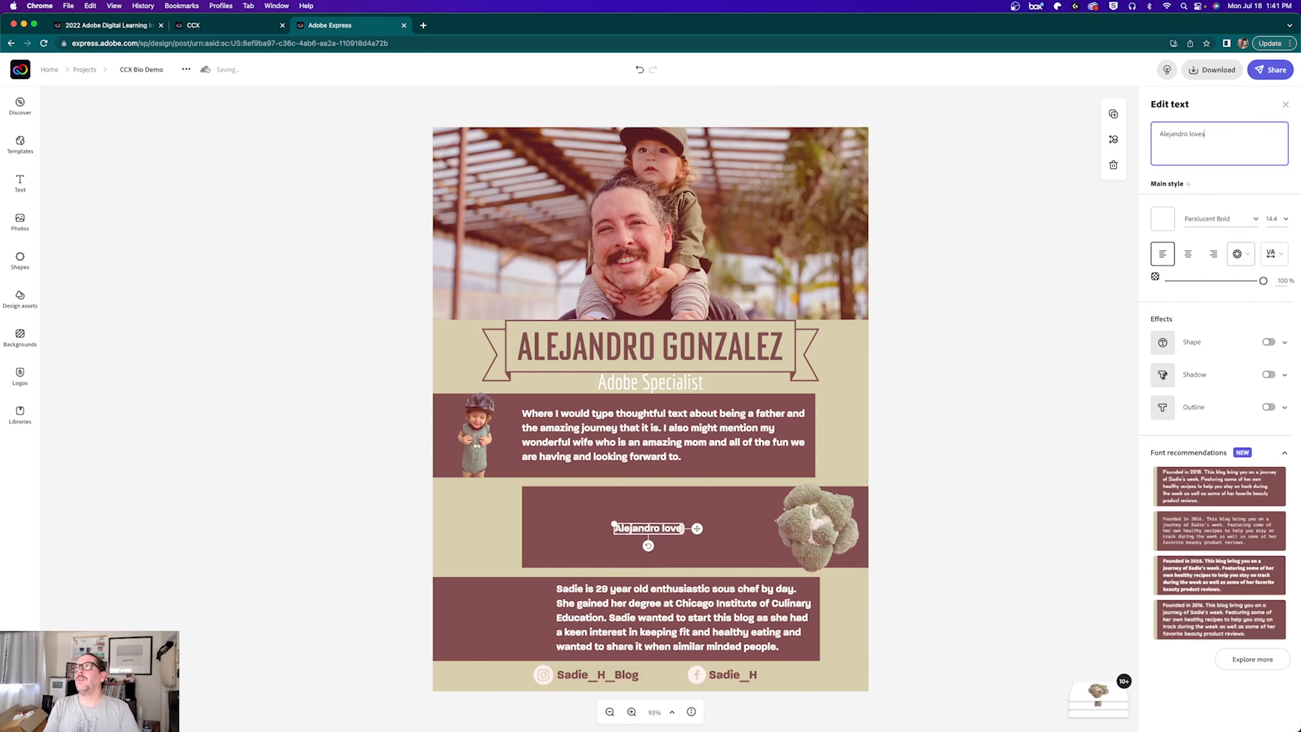
text( to collect cacti.)
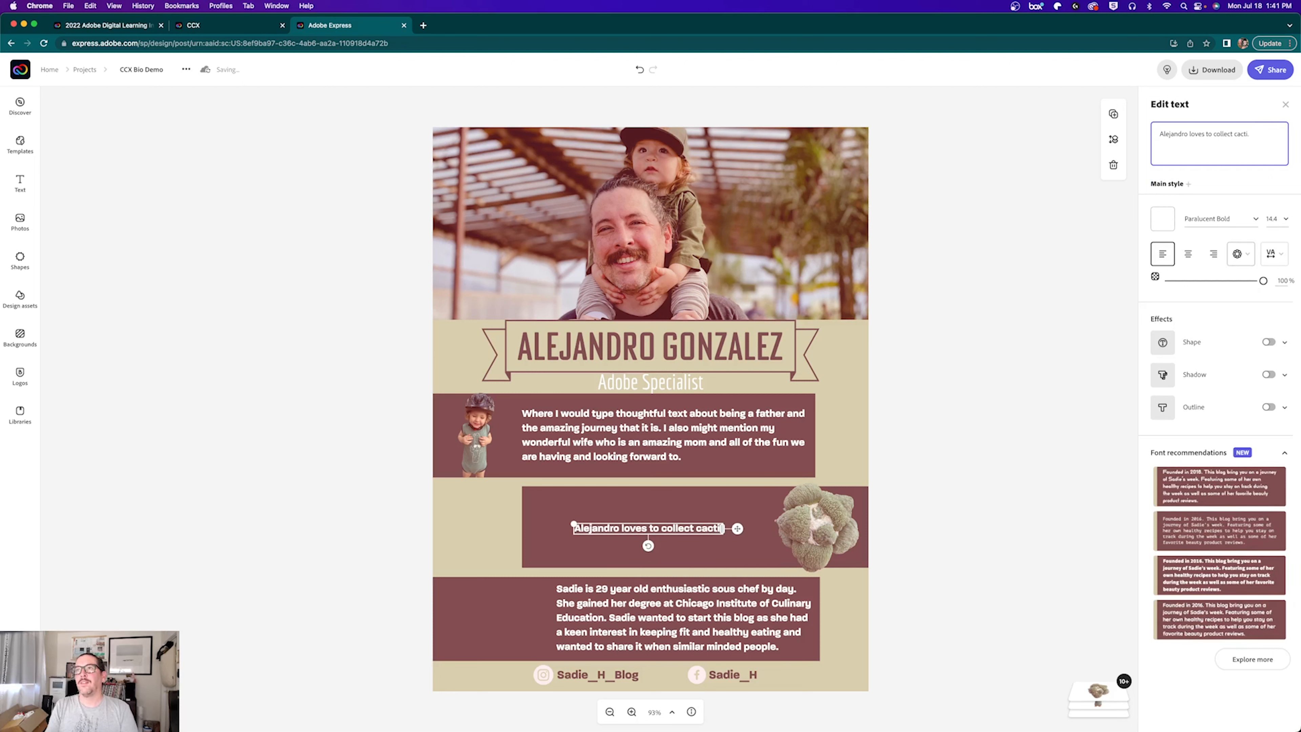
Step: Repeat the cacti sentence across five lines and remove the stray trailing character
key(super+a)
key(super+v)
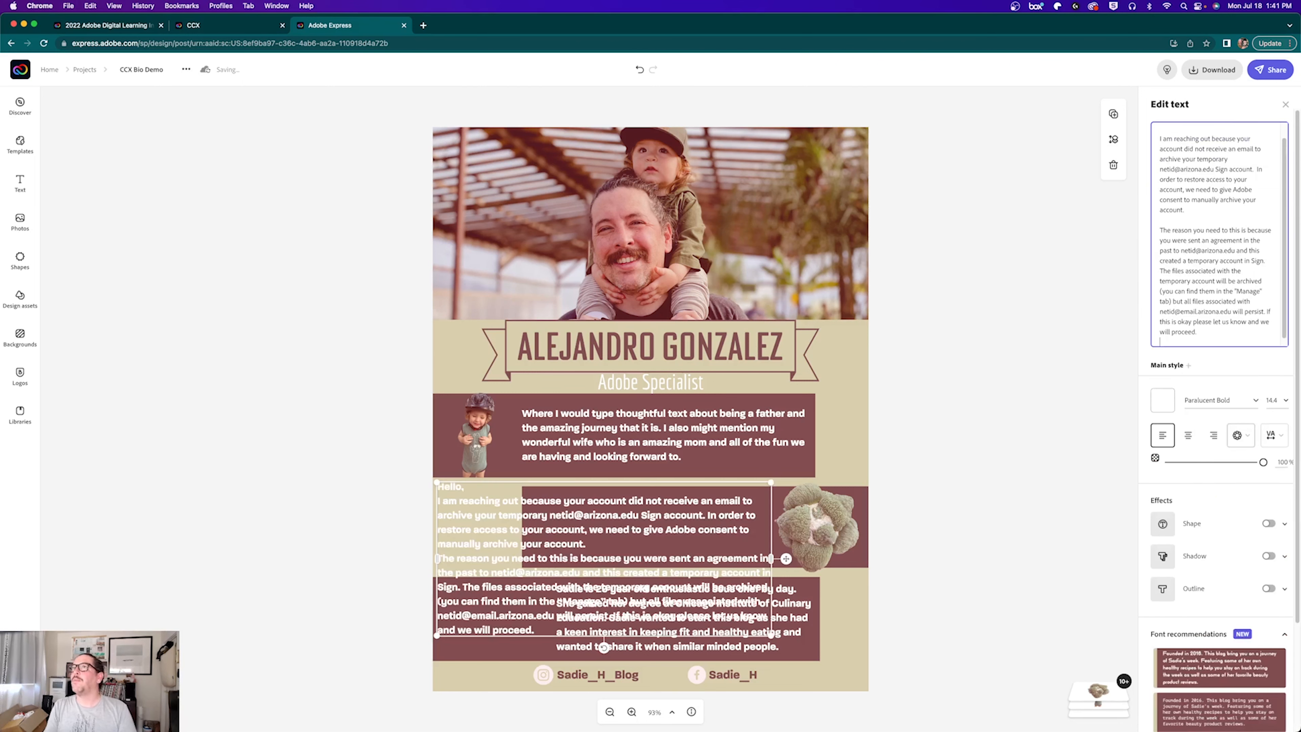
key(super+z)
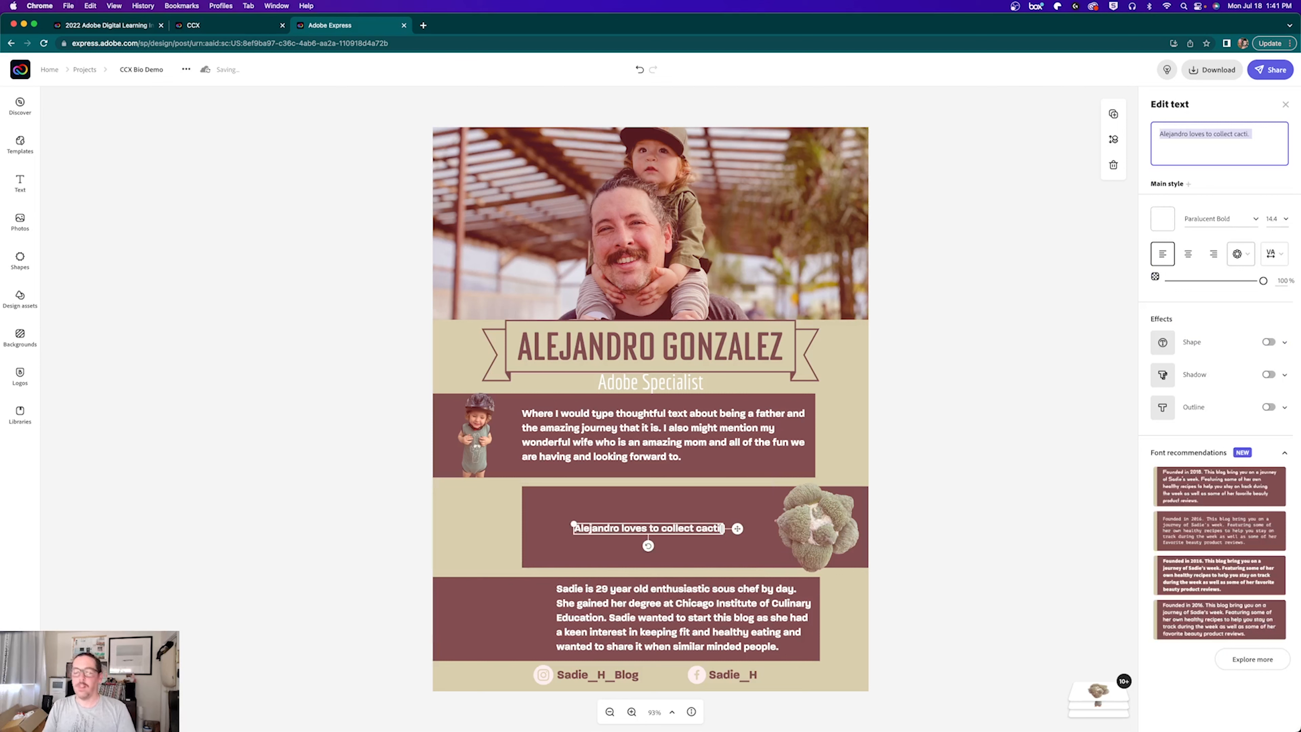
key(super+c)
key(super+v)
key(super+v)
key(super+v)
key(super+v)
key(super+v)
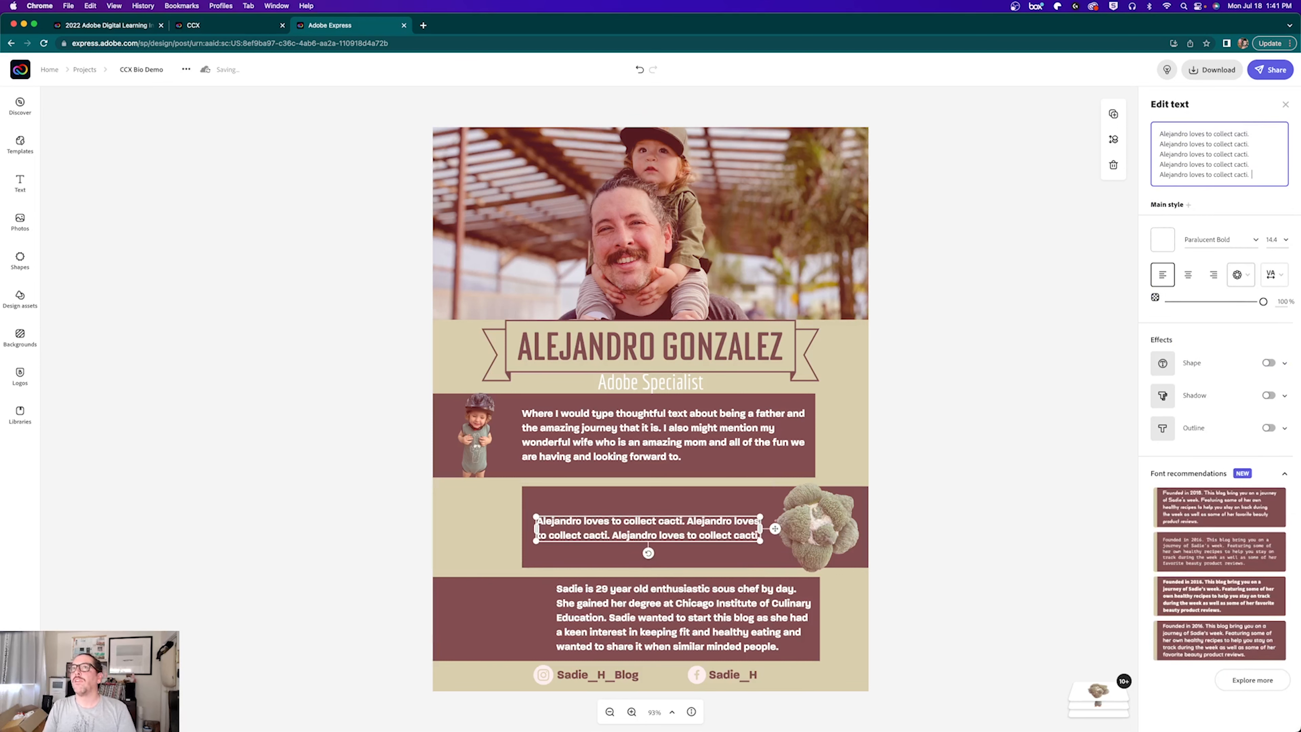
key(super+v)
key(super+v)
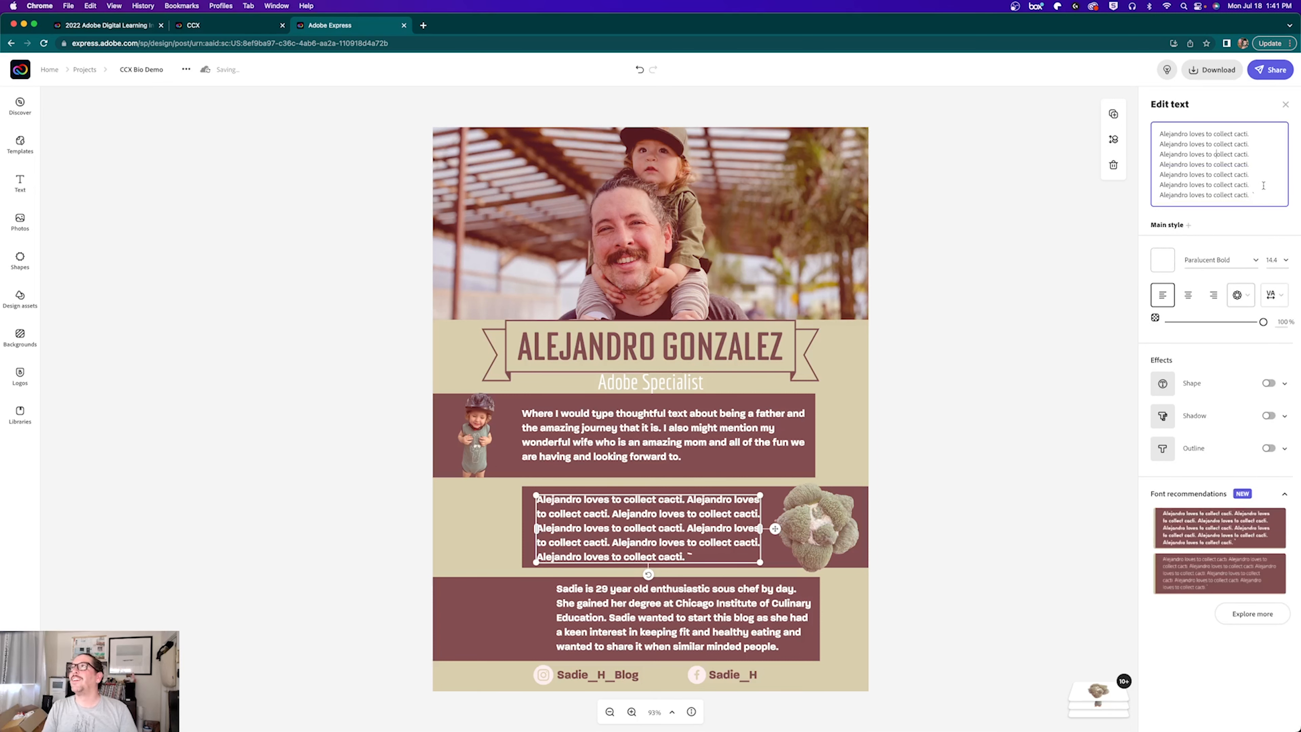
key(BackSpace)
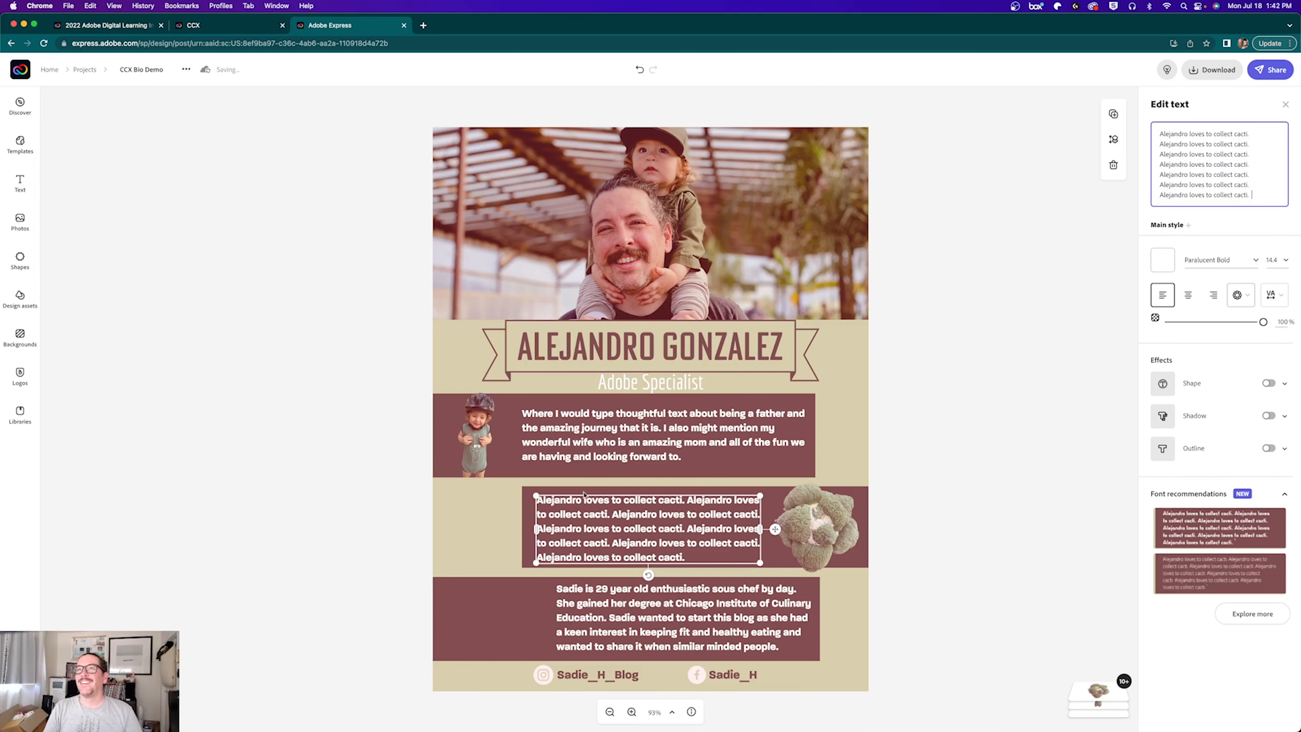
click(476, 550)
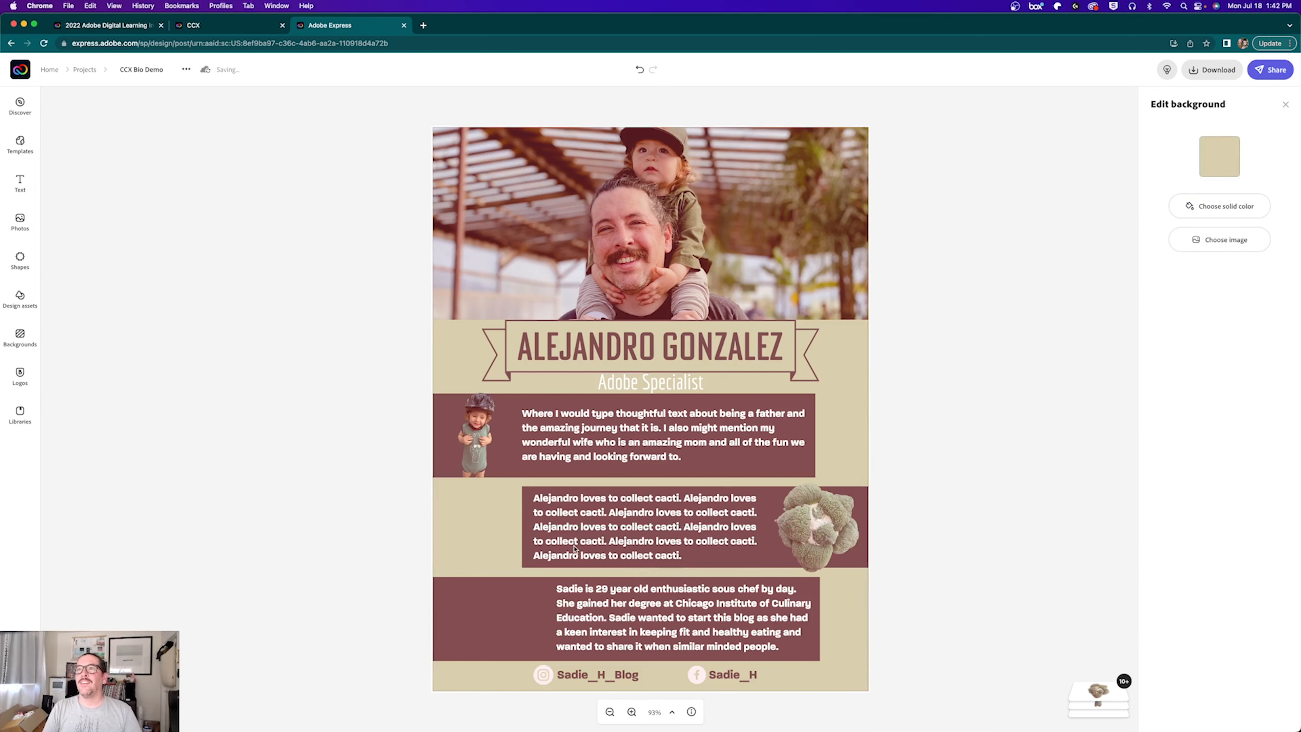
click(623, 618)
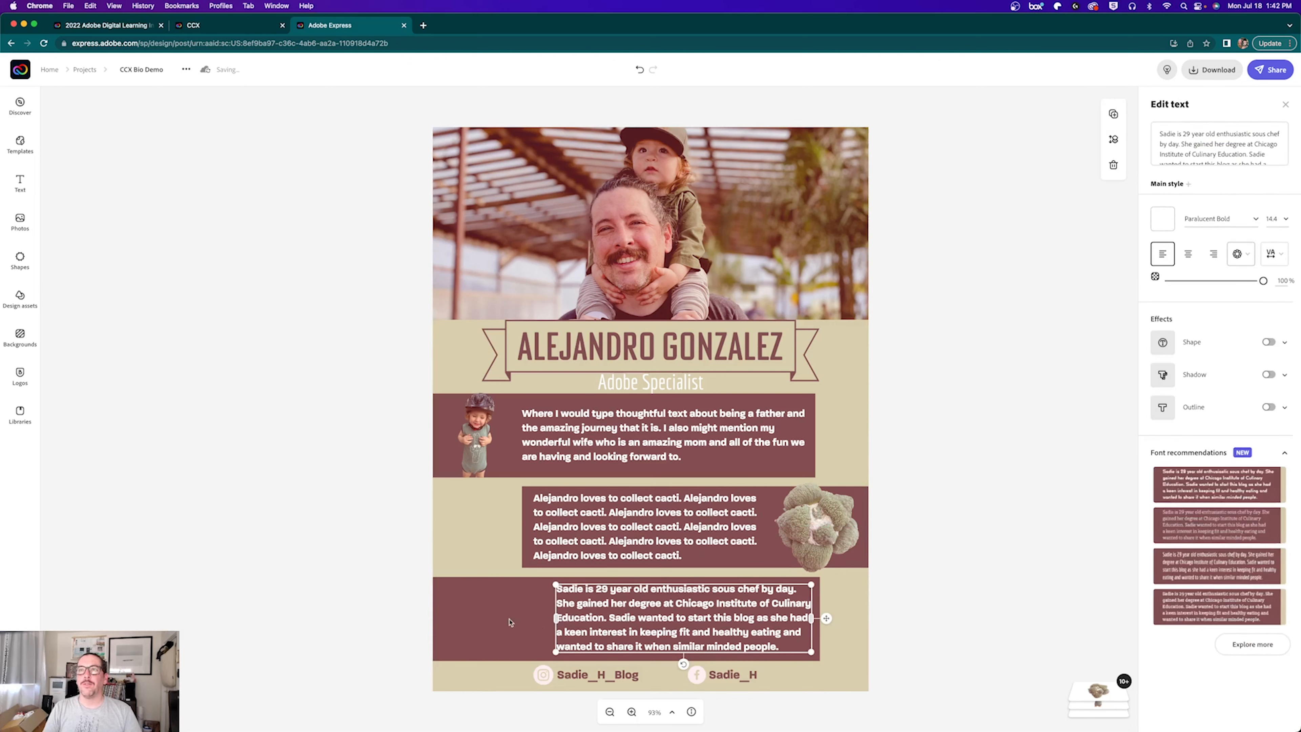
Step: Upload the bike photo IMG_2493.JPG into the poster
click(17, 228)
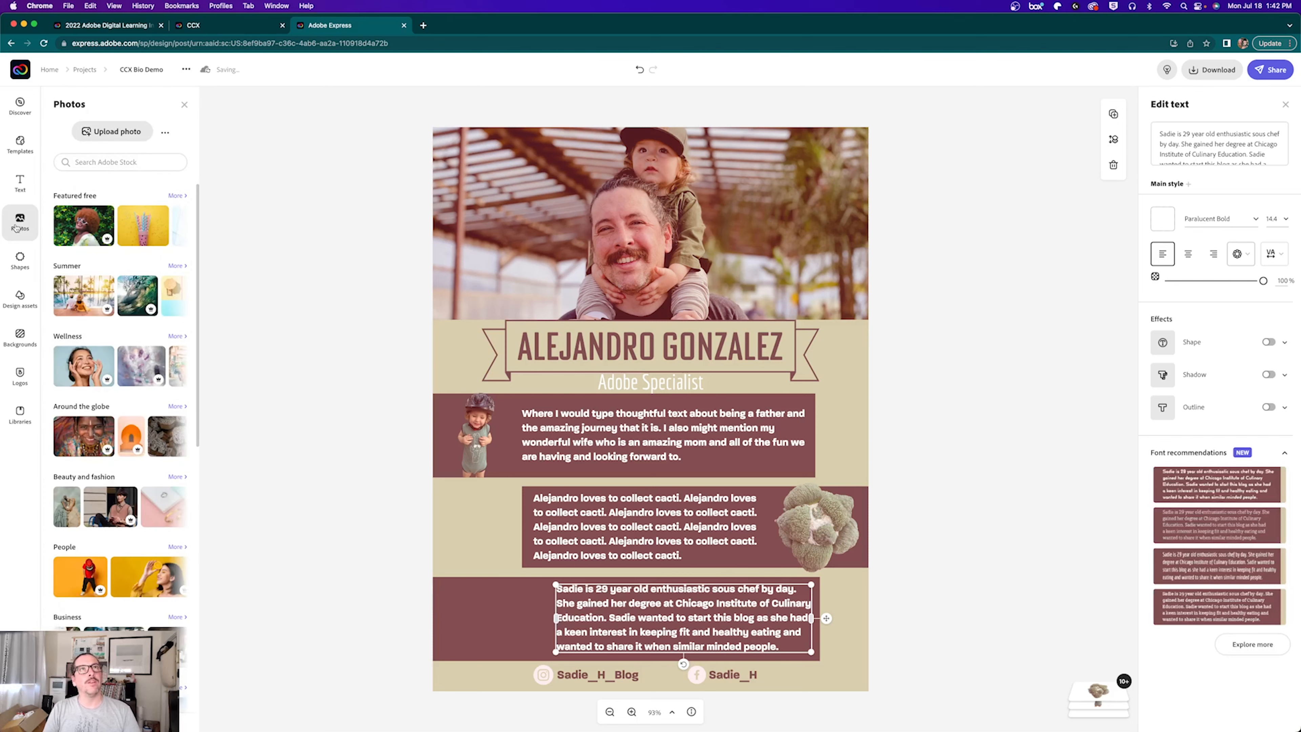
click(95, 132)
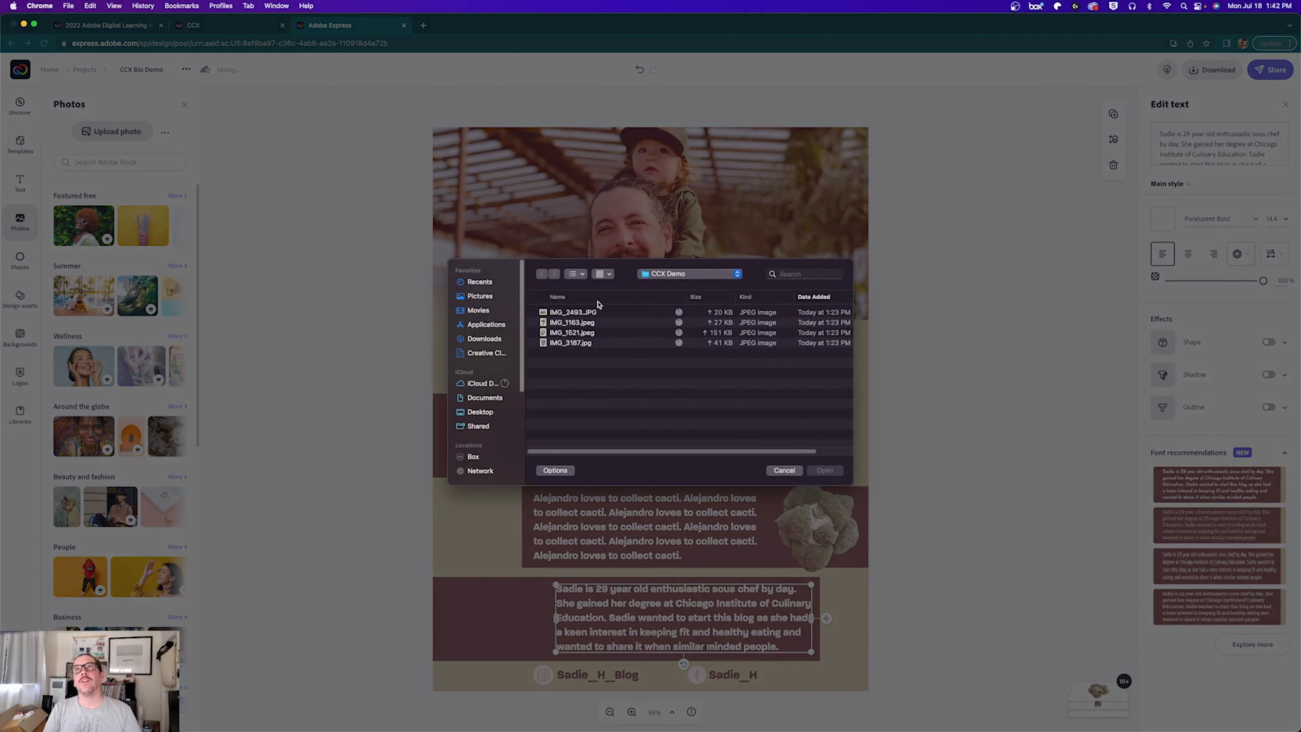
click(552, 311)
key(space)
key(space)
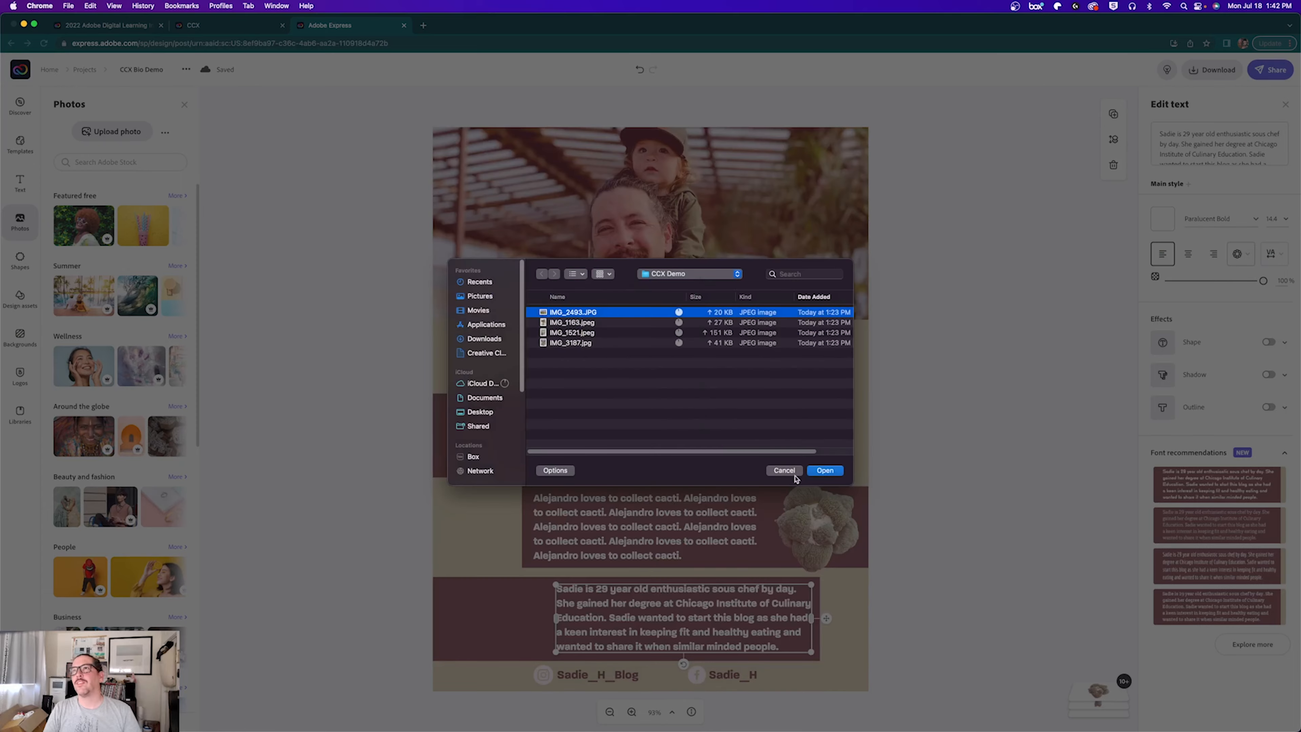
click(818, 470)
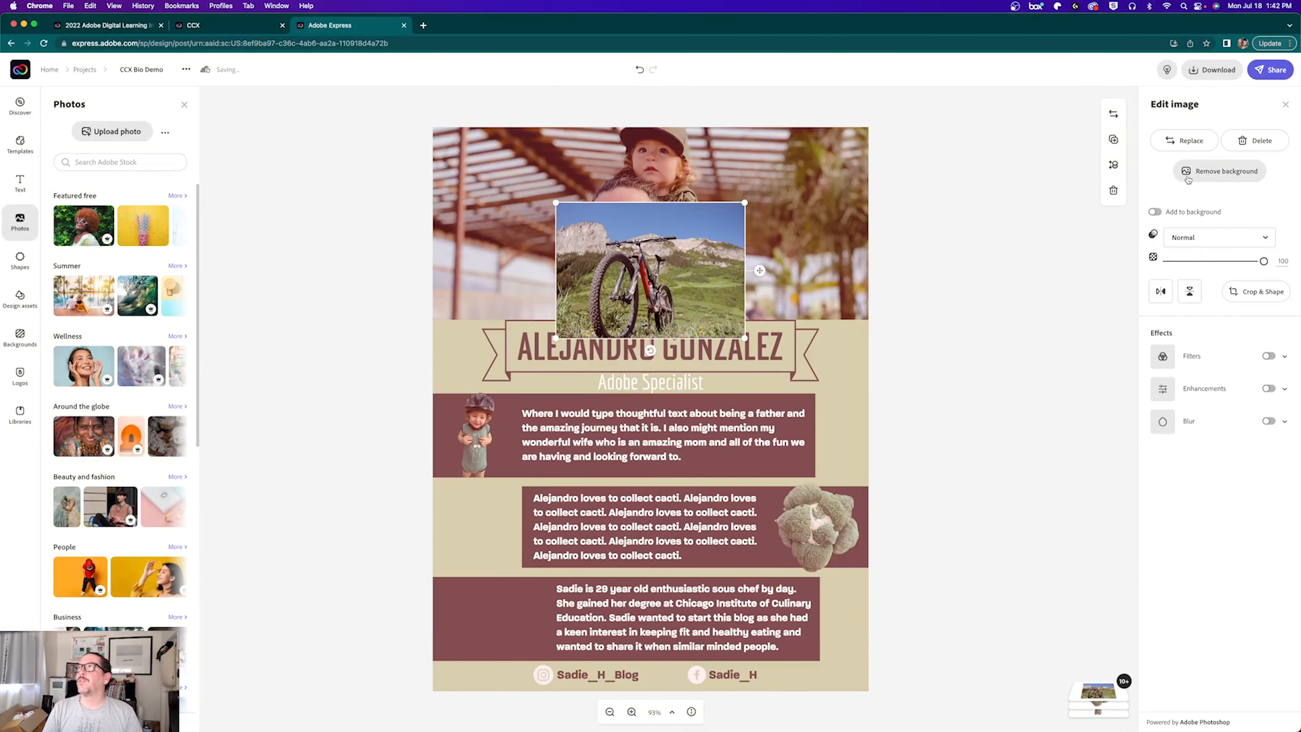
Step: Remove the bike photo's background and place the cutout at the bottom band's left end
click(1188, 177)
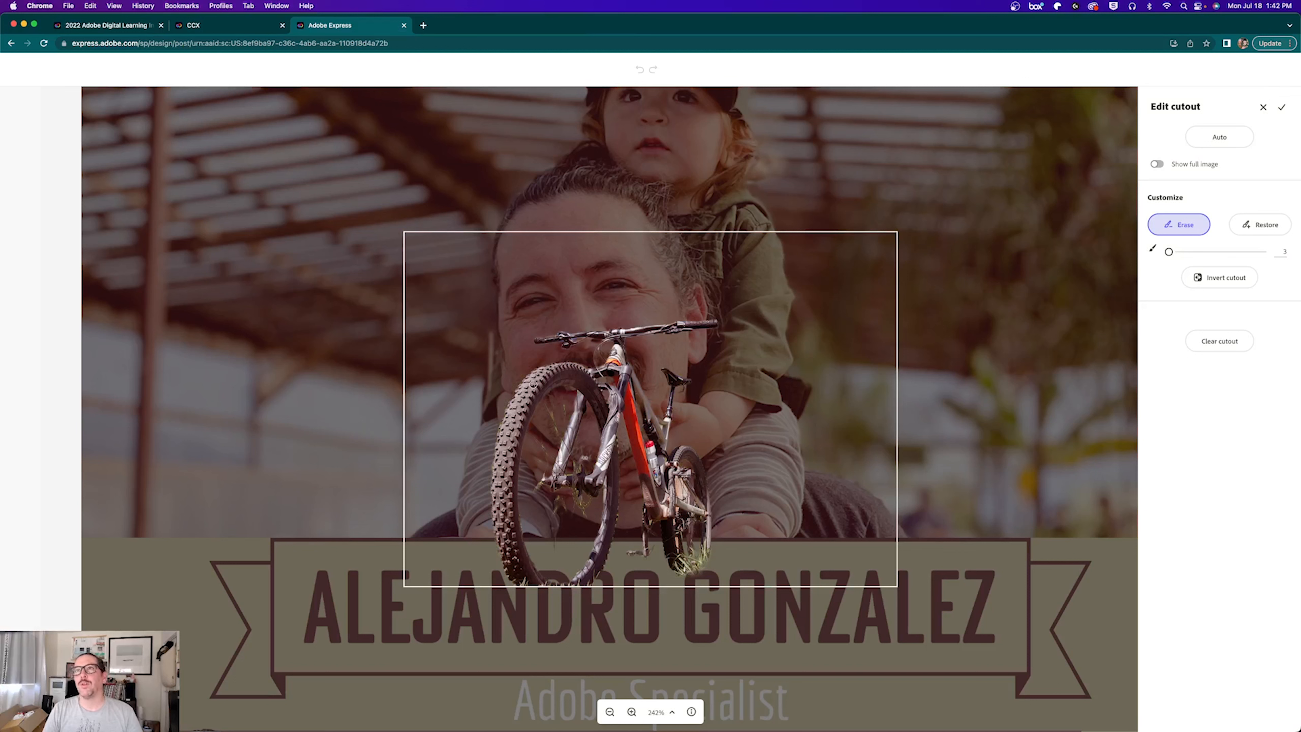
drag(576, 409, 437, 409)
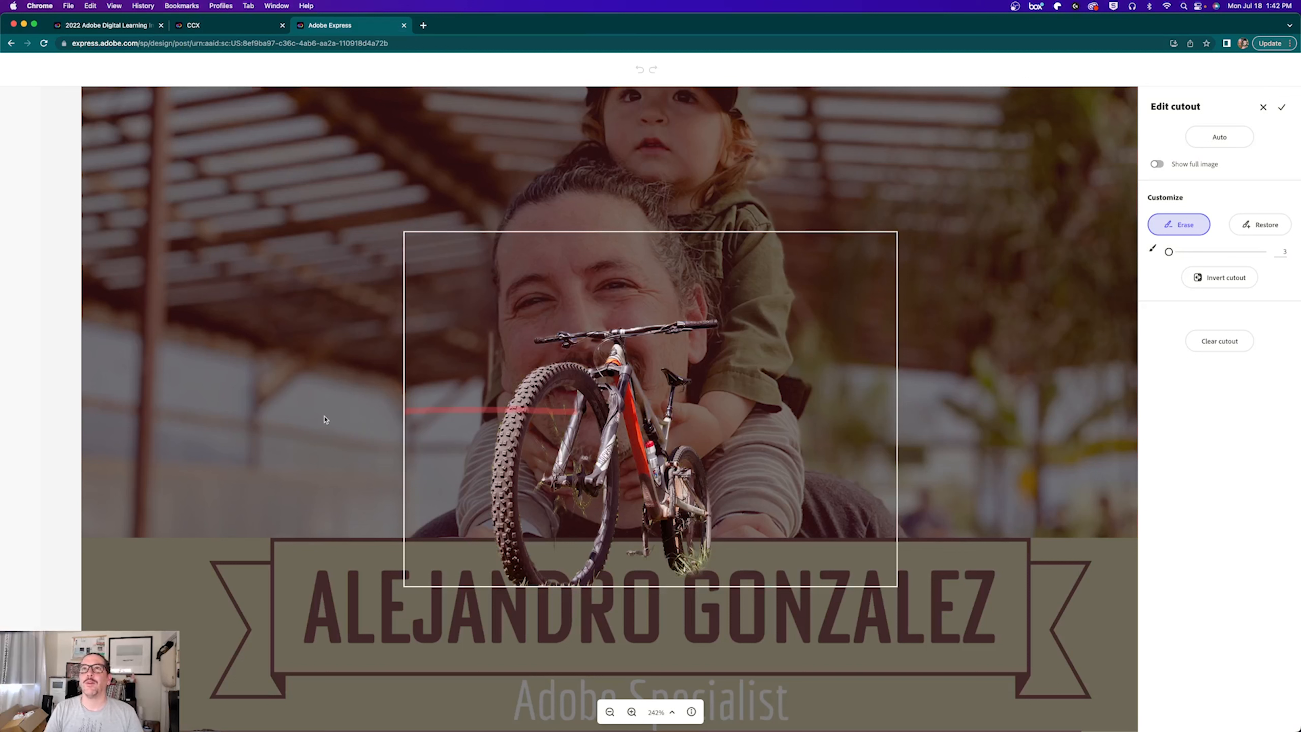
key(super+z)
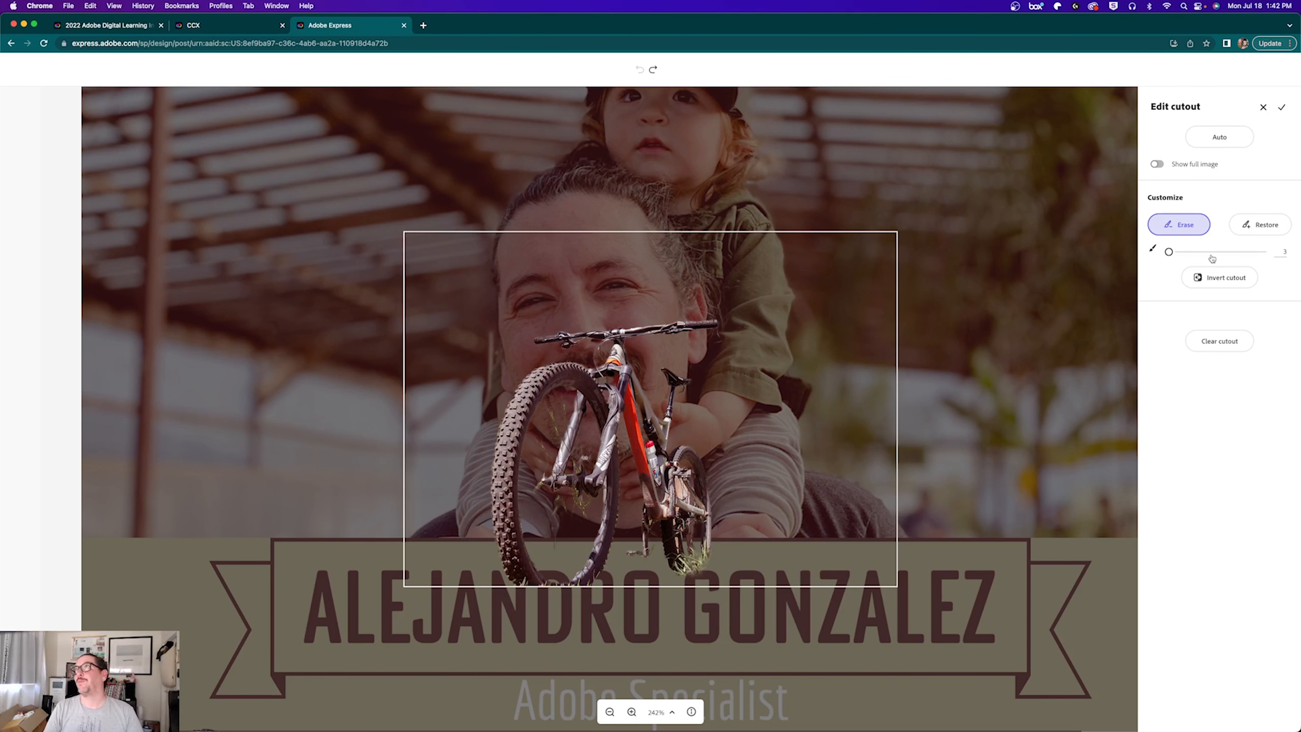
click(1281, 105)
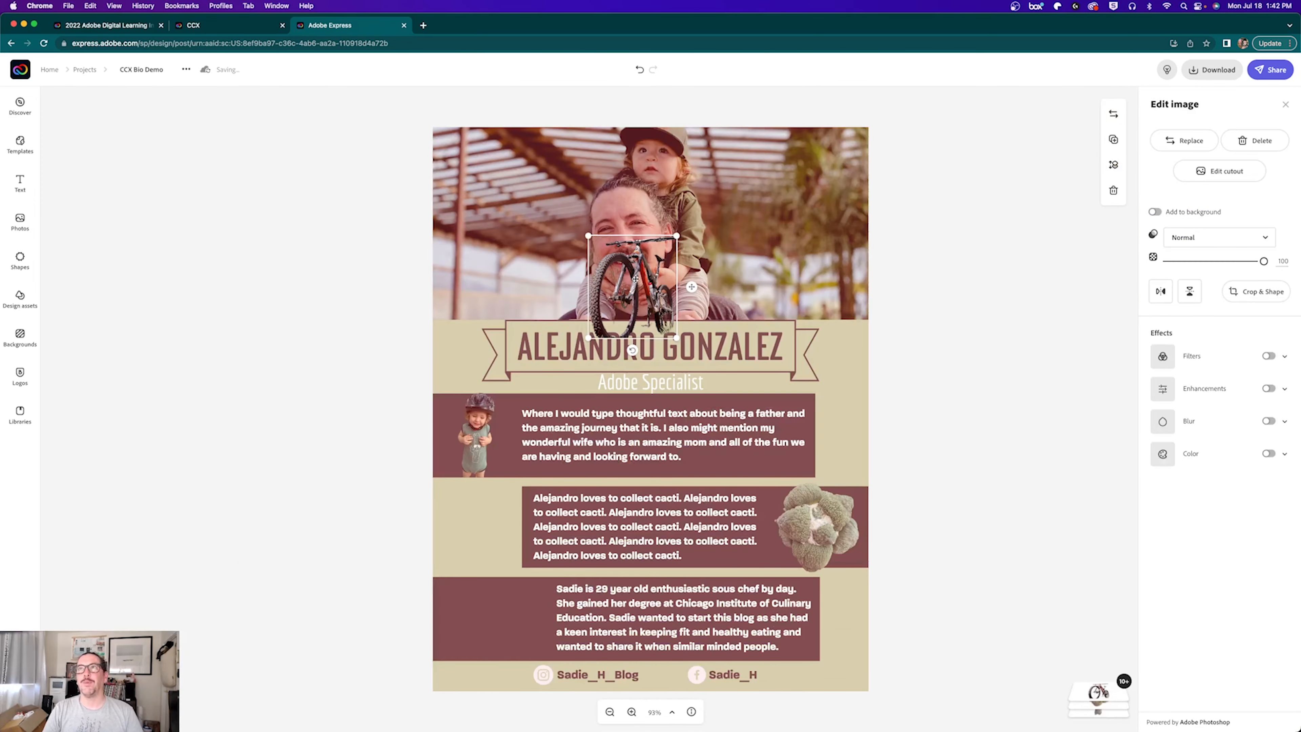
drag(635, 278, 516, 578)
click(590, 615)
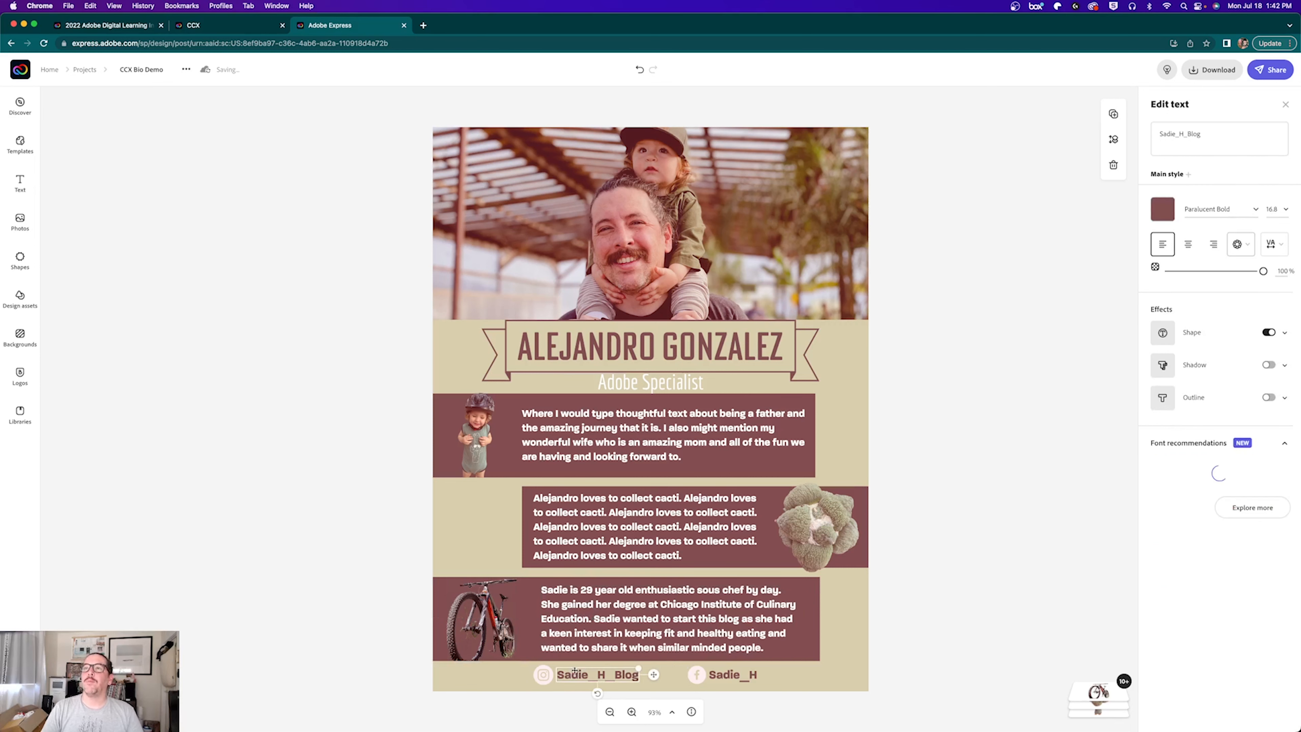
Step: Replace the first social handle's text with 'adobearizona'
click(558, 677)
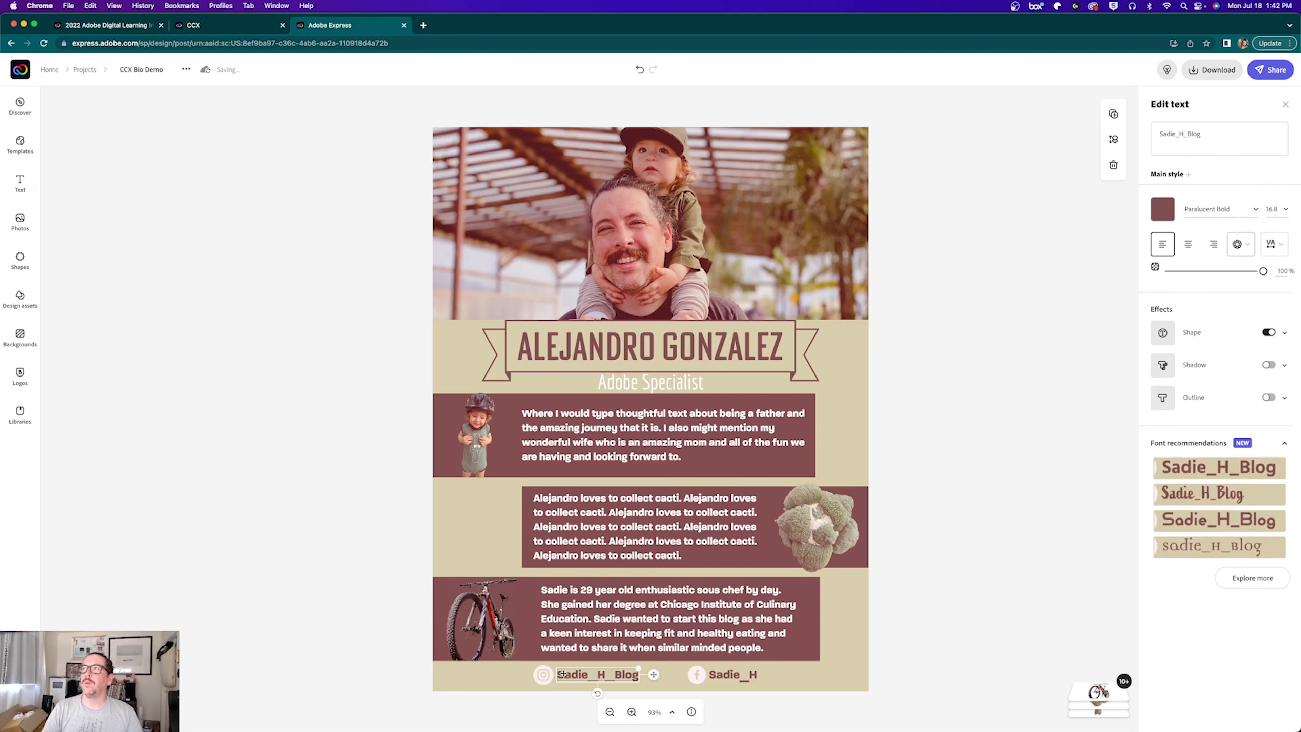
click(1190, 139)
key(super+a)
text(ad)
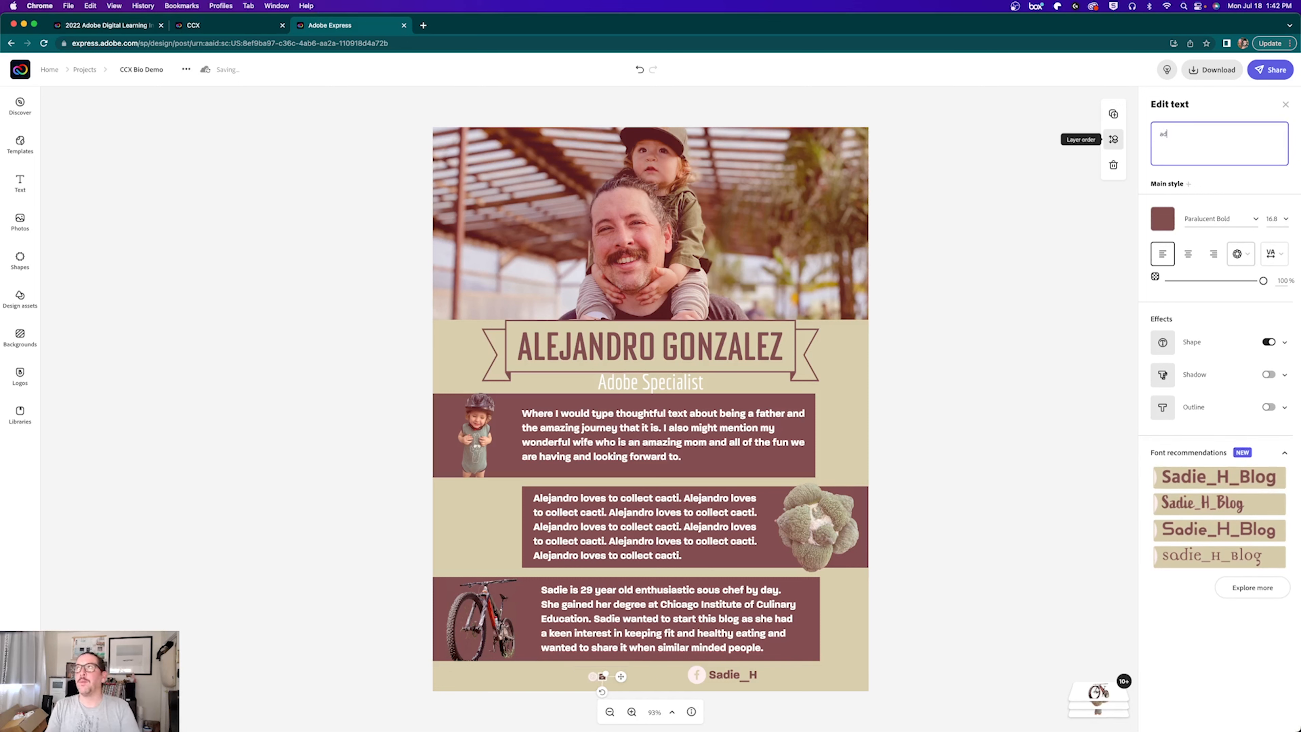
text(obearizona)
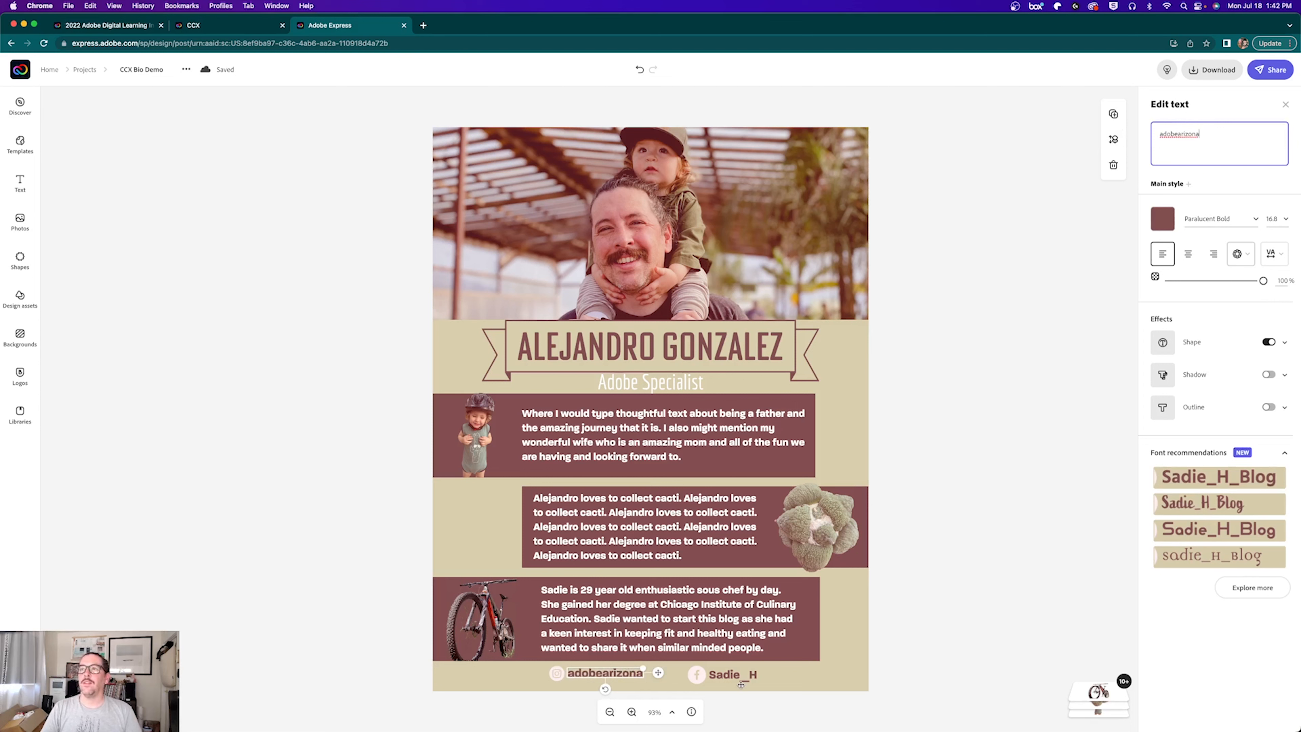
Step: Paste 'adobearizona' over the second social handle's existing text
click(725, 680)
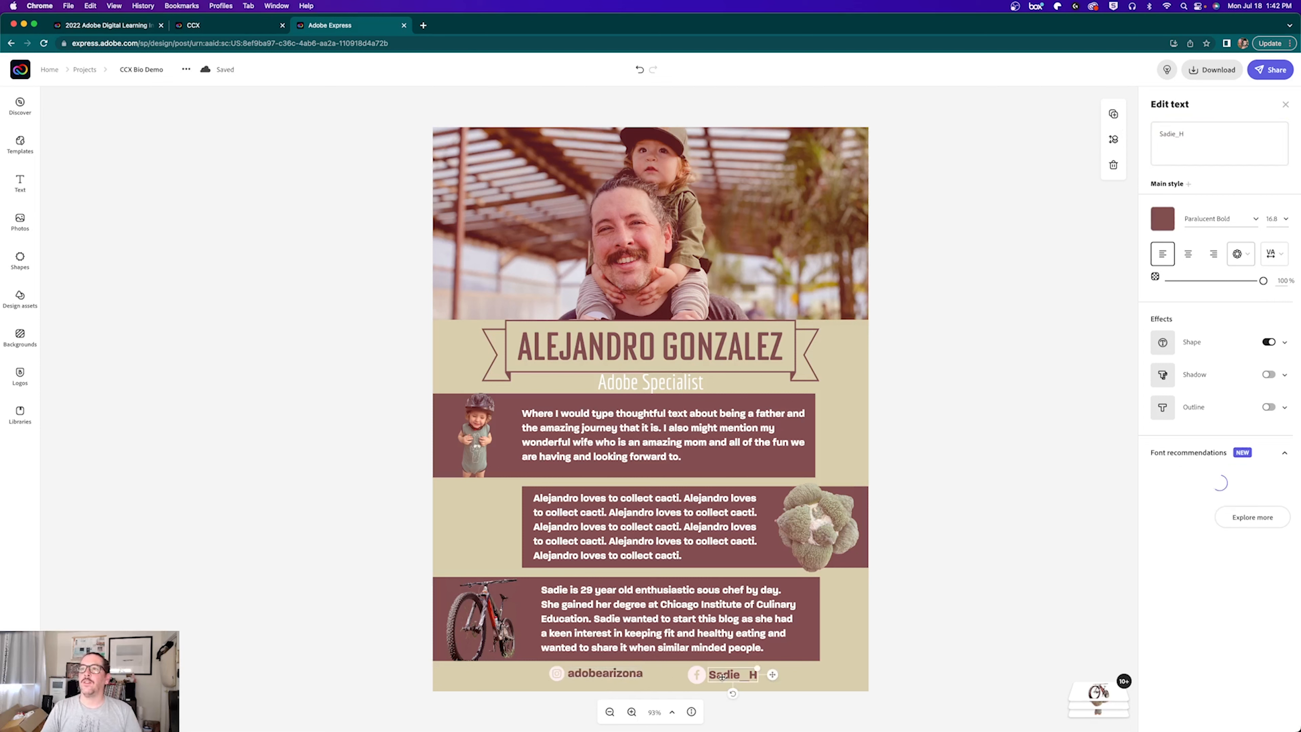
double_click(1181, 128)
text(adobearizona)
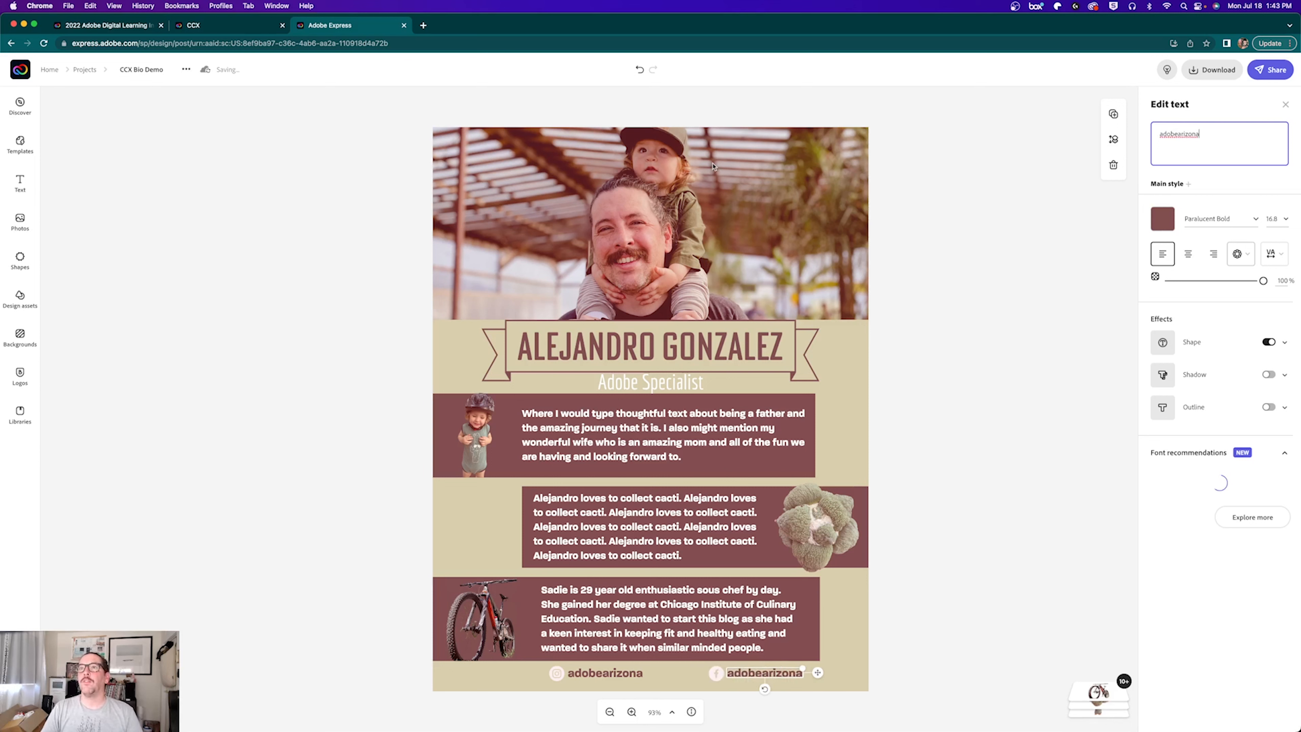
click(461, 624)
Step: Enable filters and apply the Matte preset to the bicycle, the plant and the top photo, then deselect
click(1284, 359)
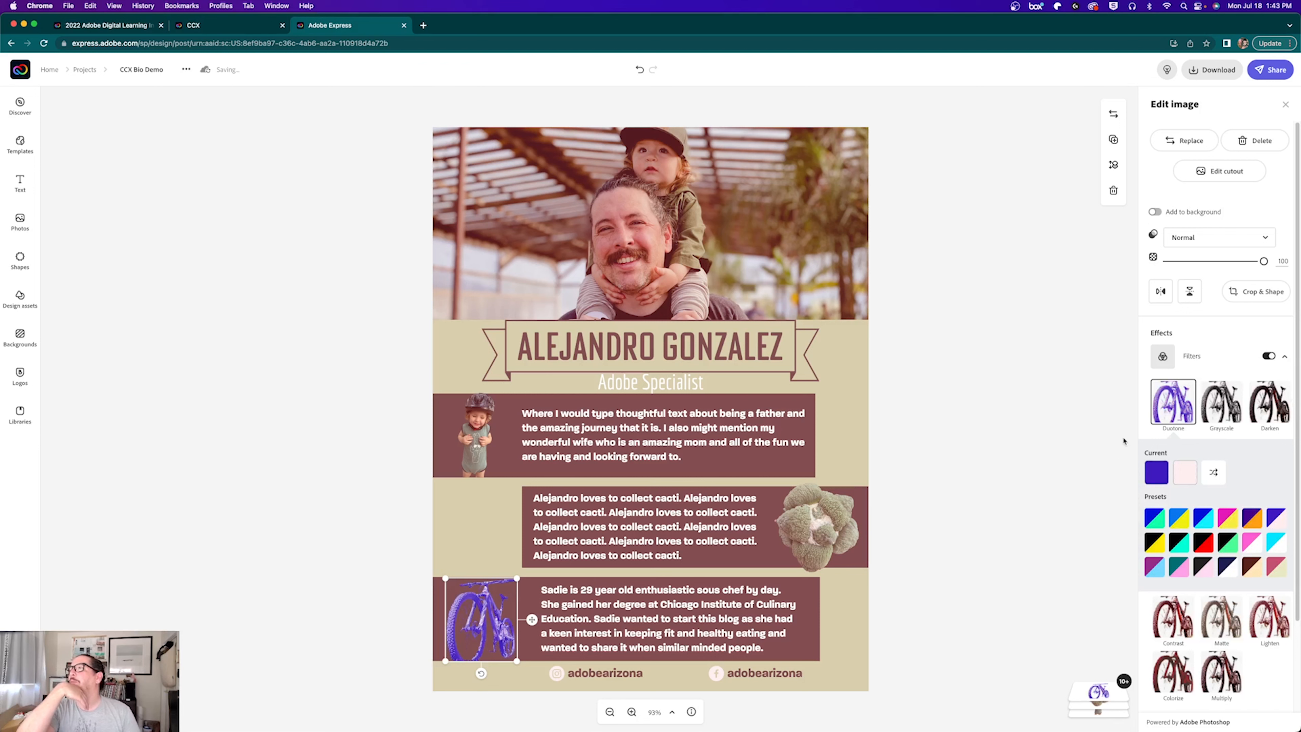
click(1222, 613)
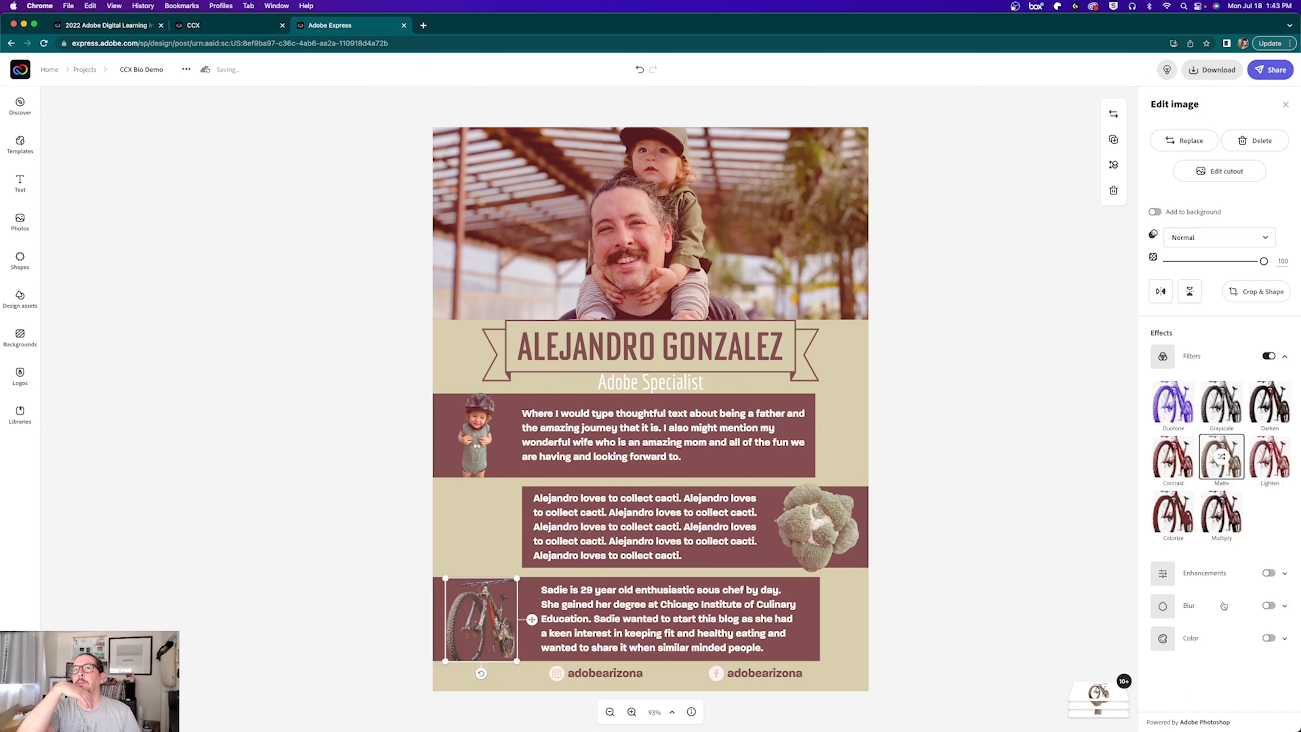
click(776, 530)
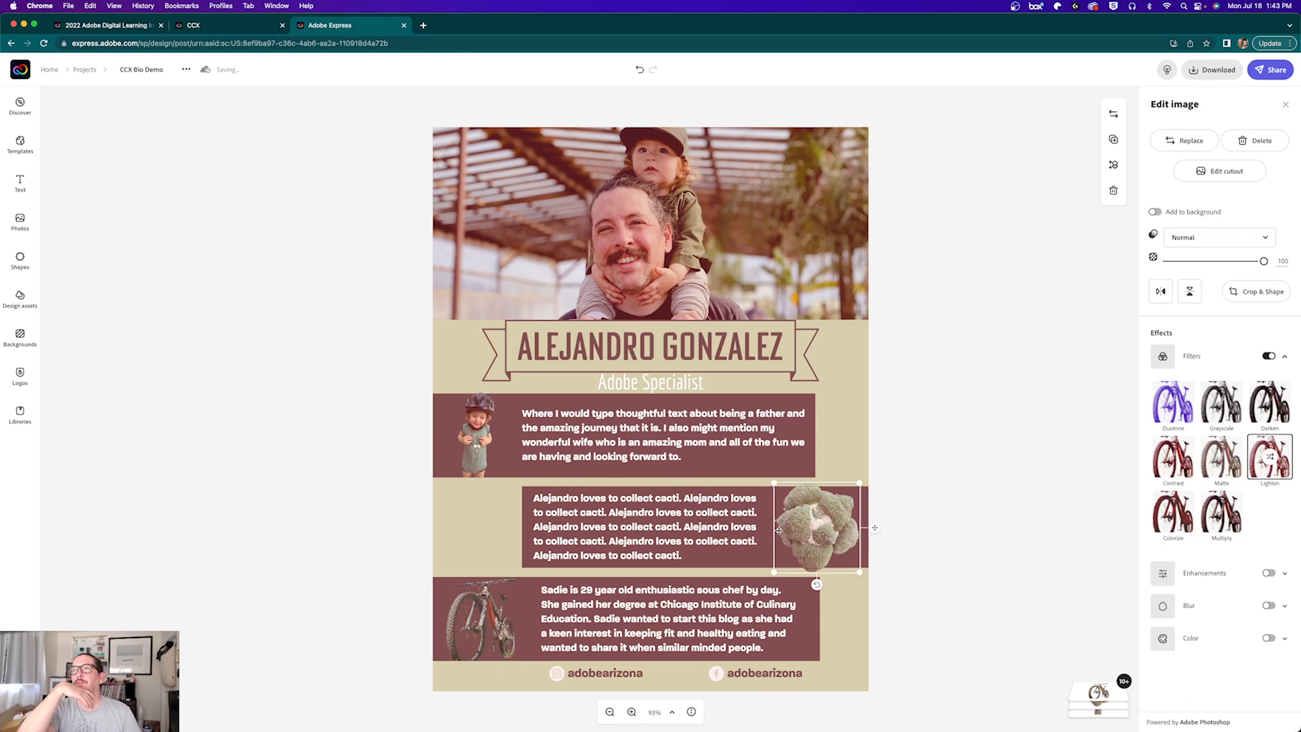
click(1237, 457)
click(467, 431)
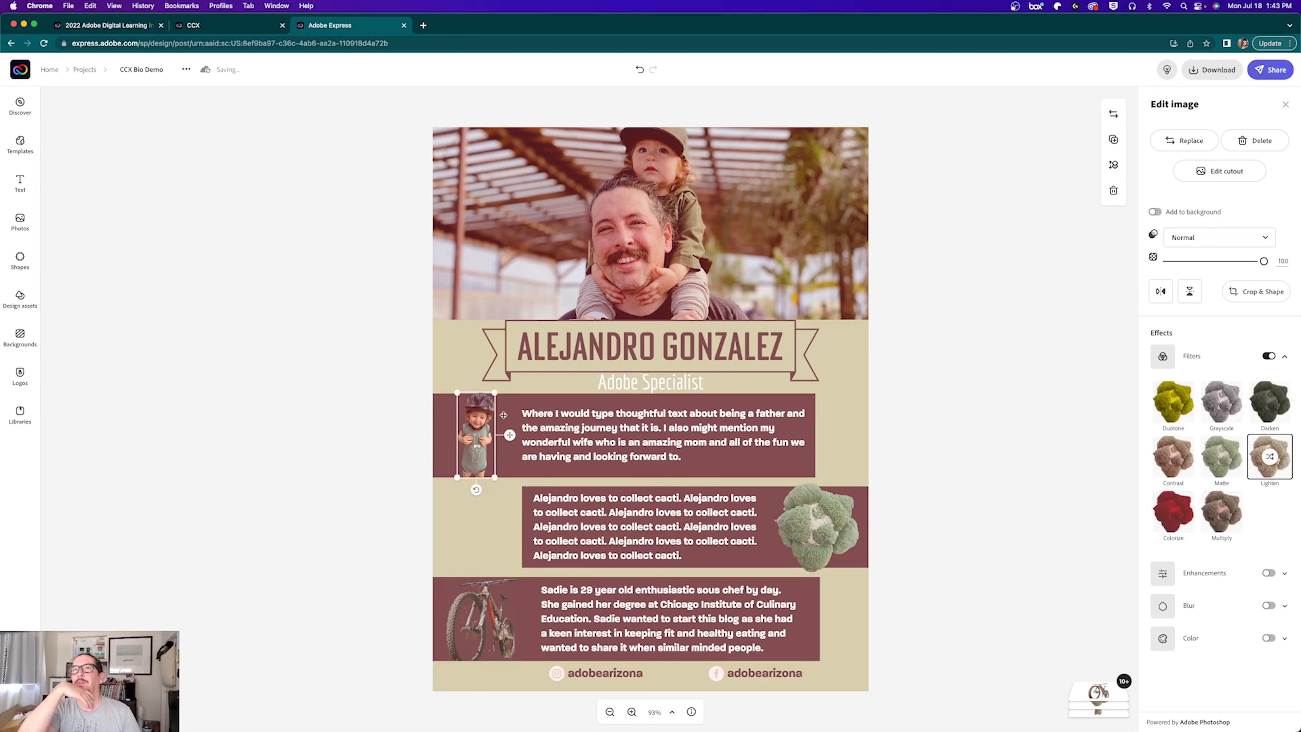
click(624, 251)
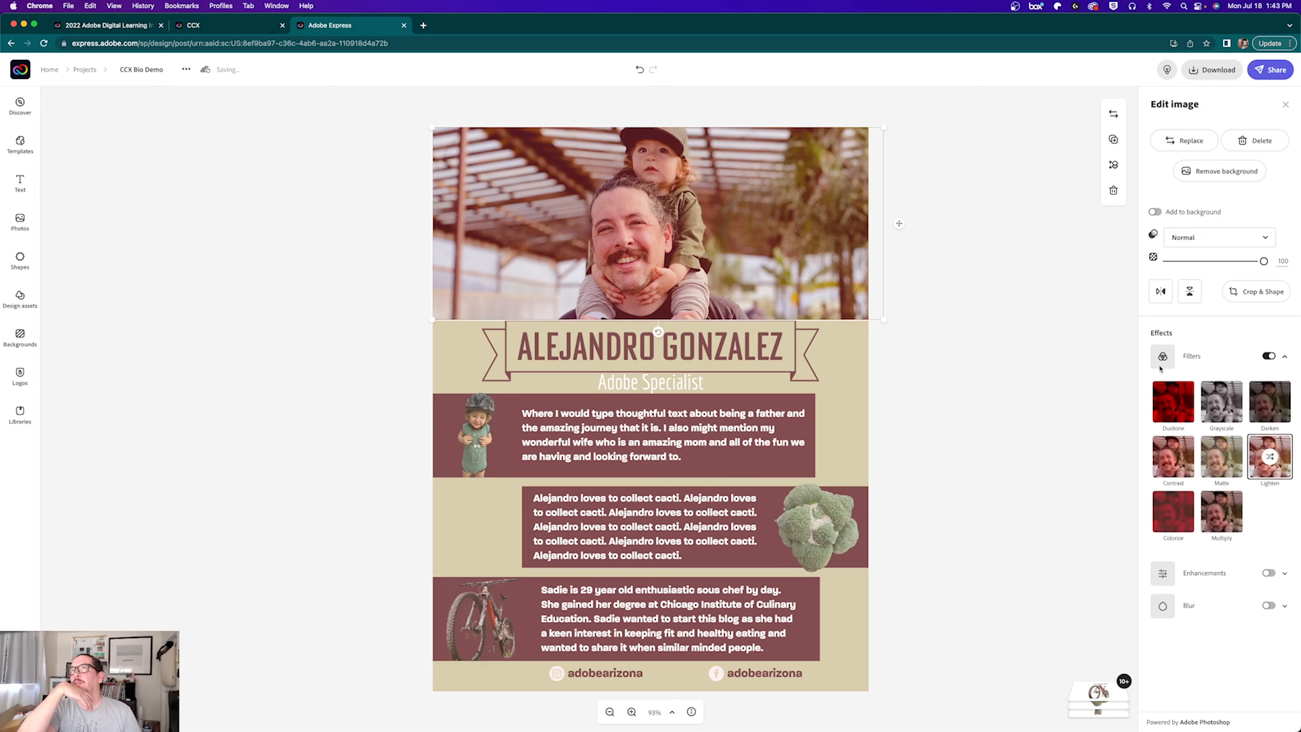
click(1203, 457)
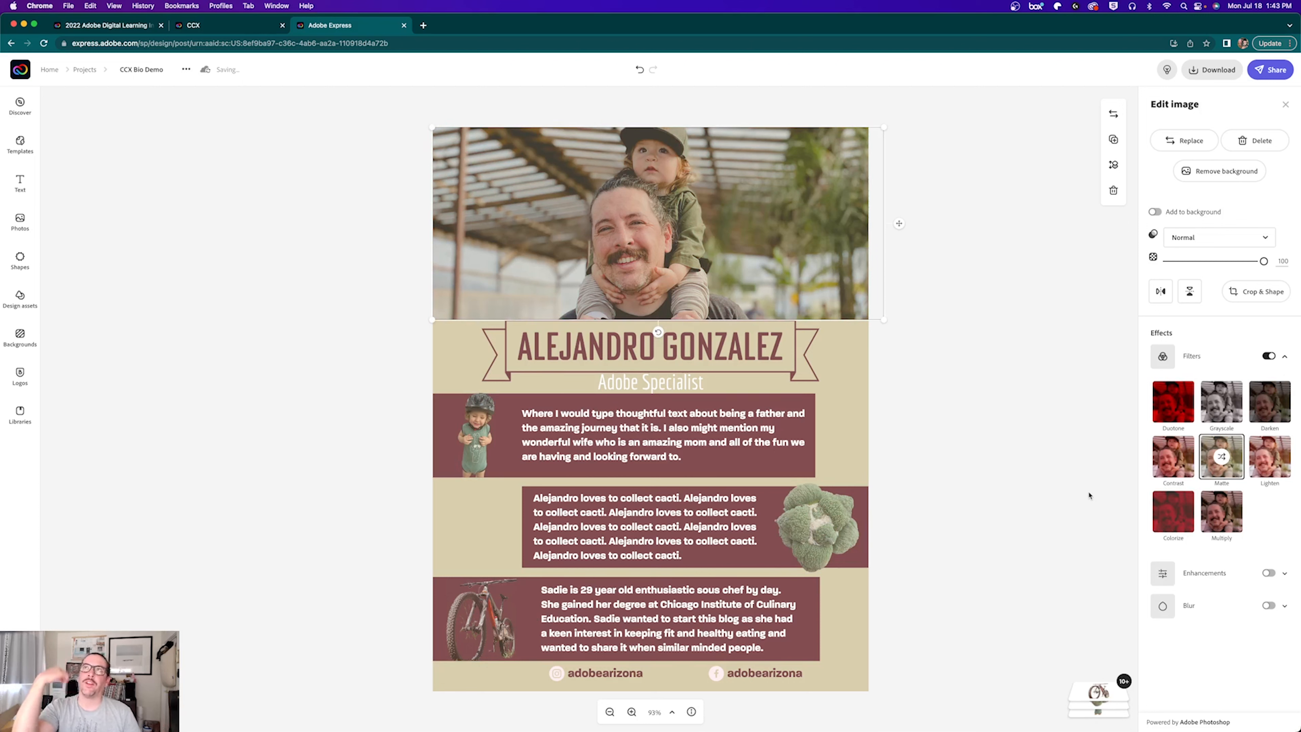
click(275, 487)
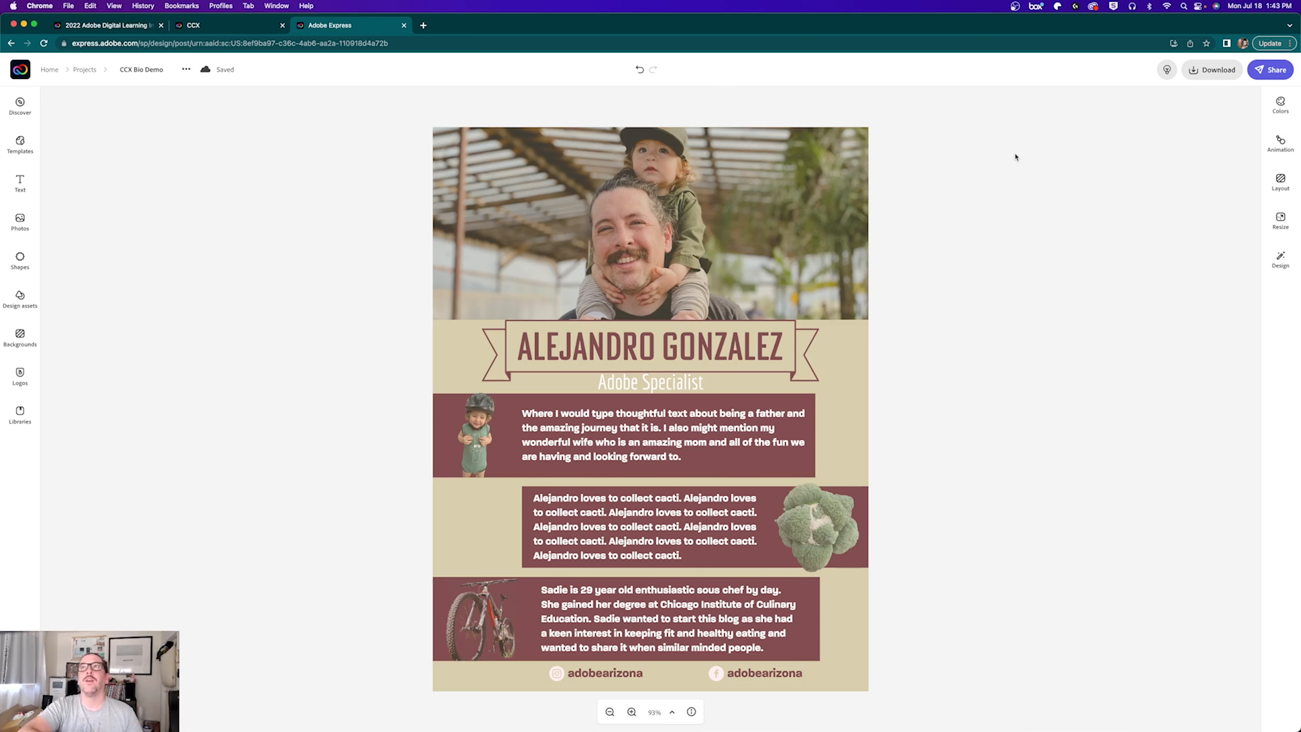
Step: Change the top text box's background fill to teal
click(429, 473)
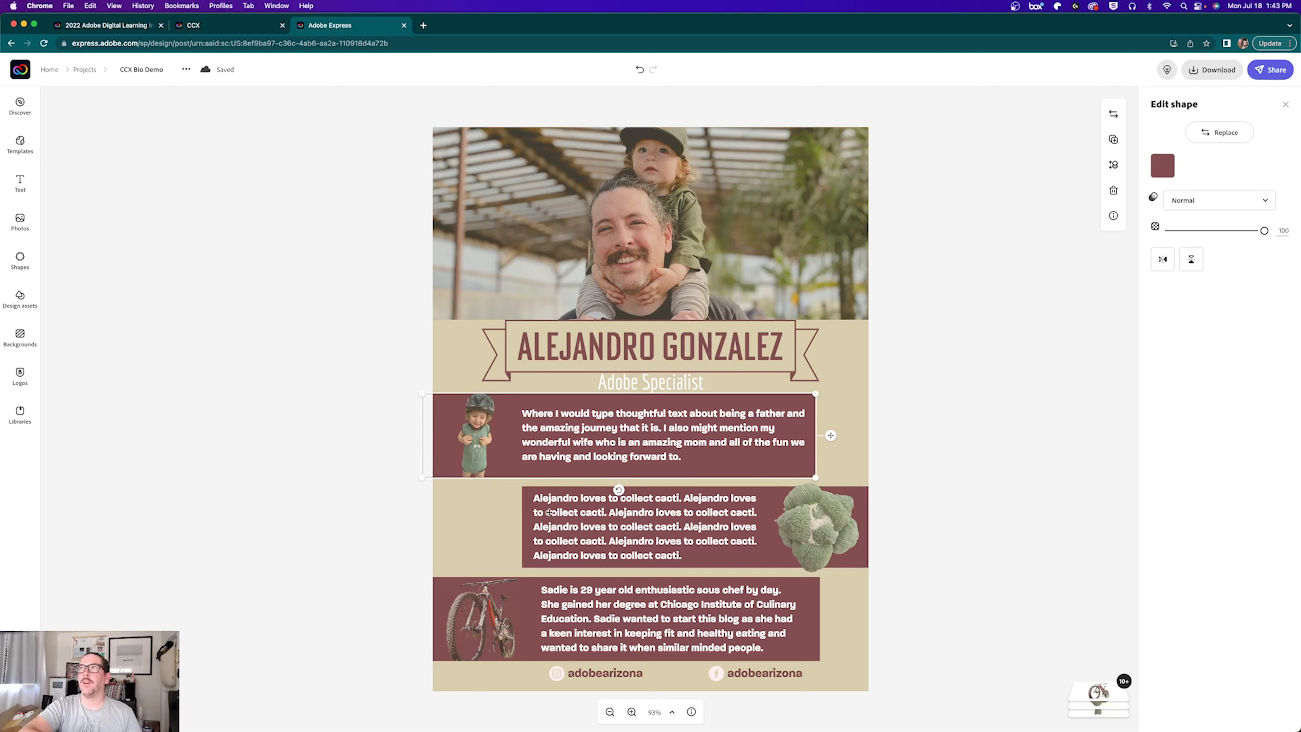
click(1162, 166)
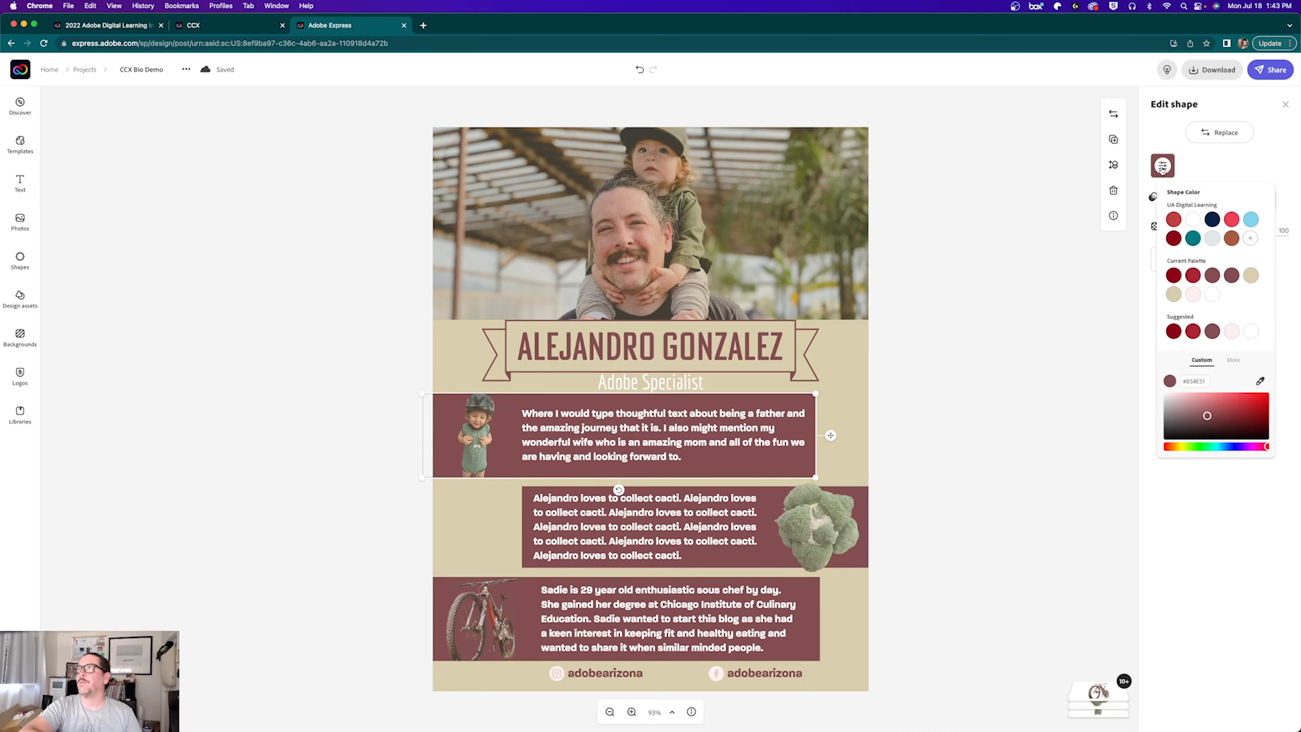
click(1211, 238)
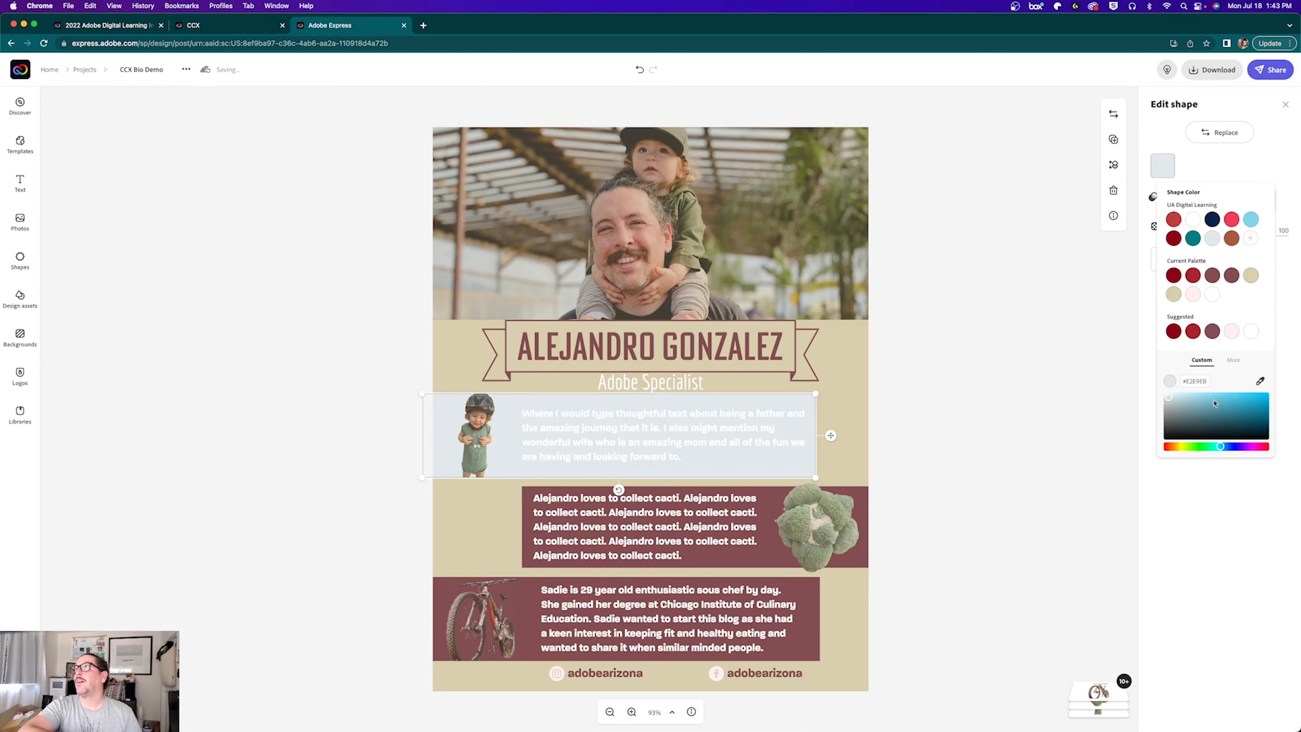
drag(1224, 431, 1234, 417)
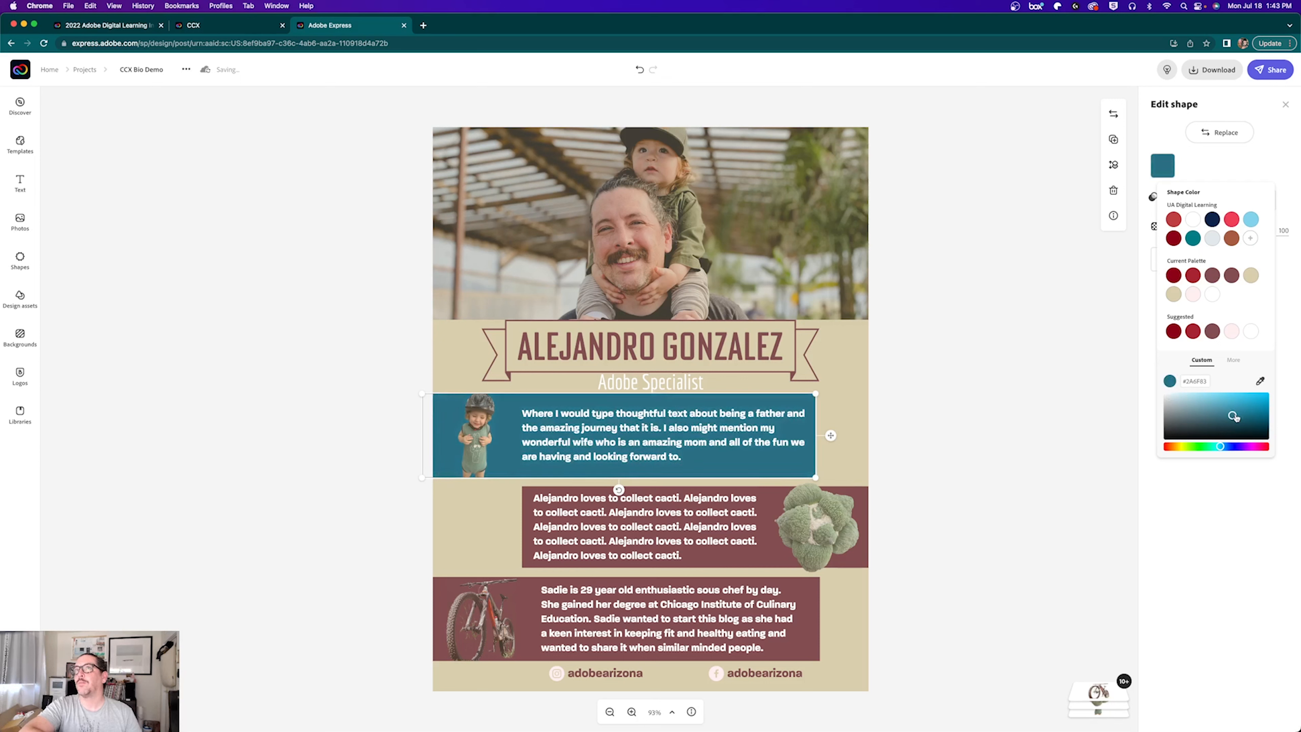
click(1088, 330)
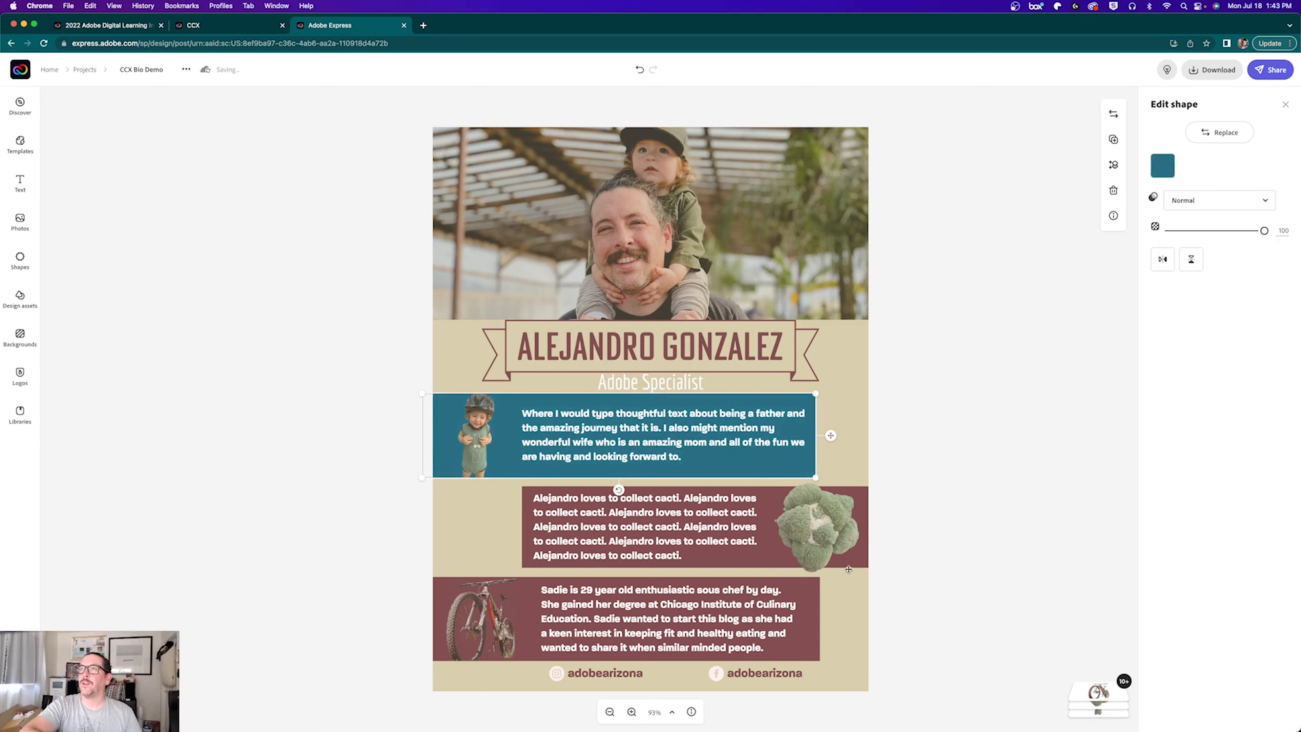
Step: Recolour the middle box's maroon background behind the cacti text to teal
click(856, 559)
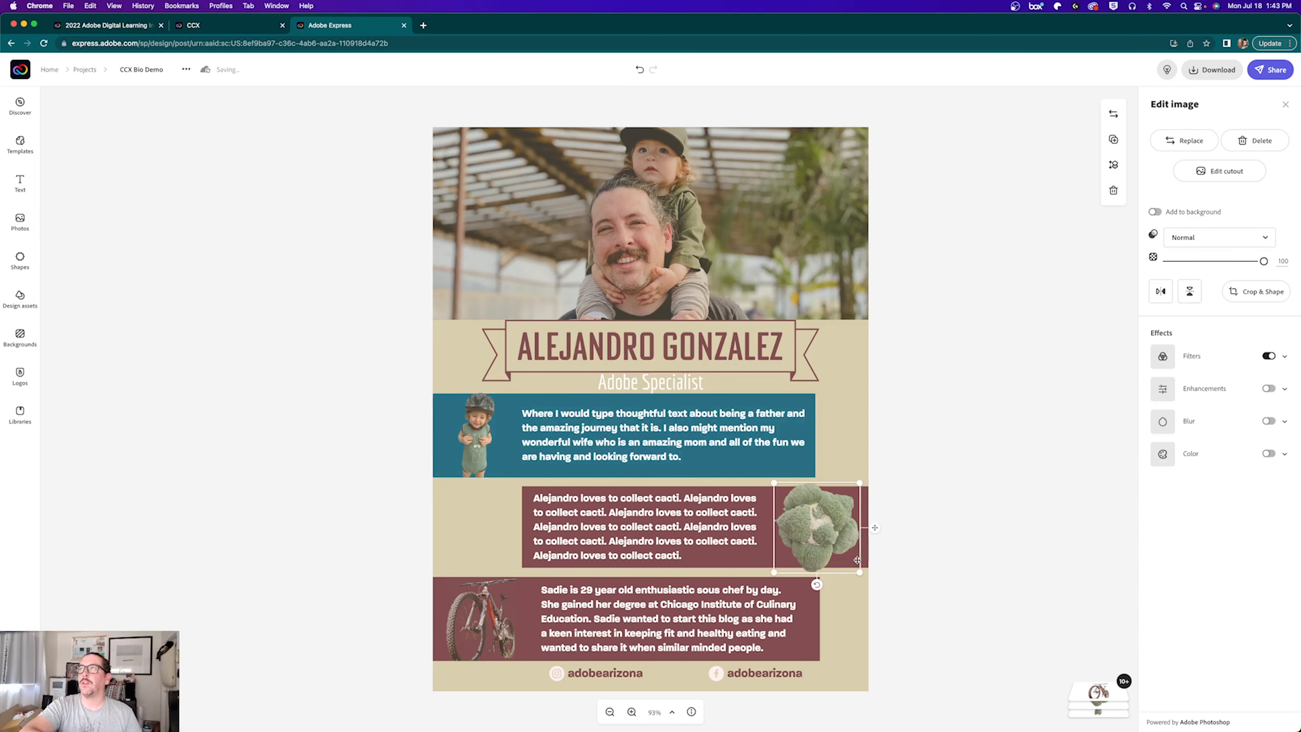
click(725, 562)
click(526, 552)
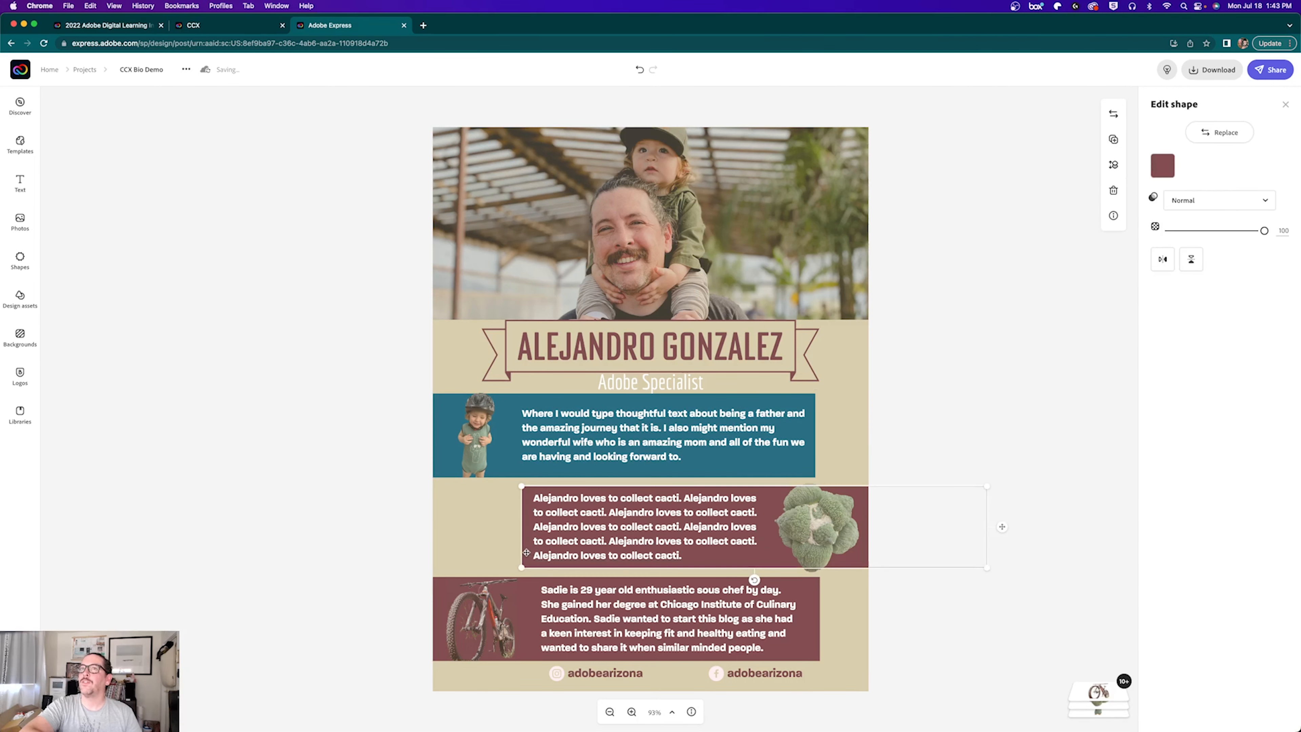
click(1161, 166)
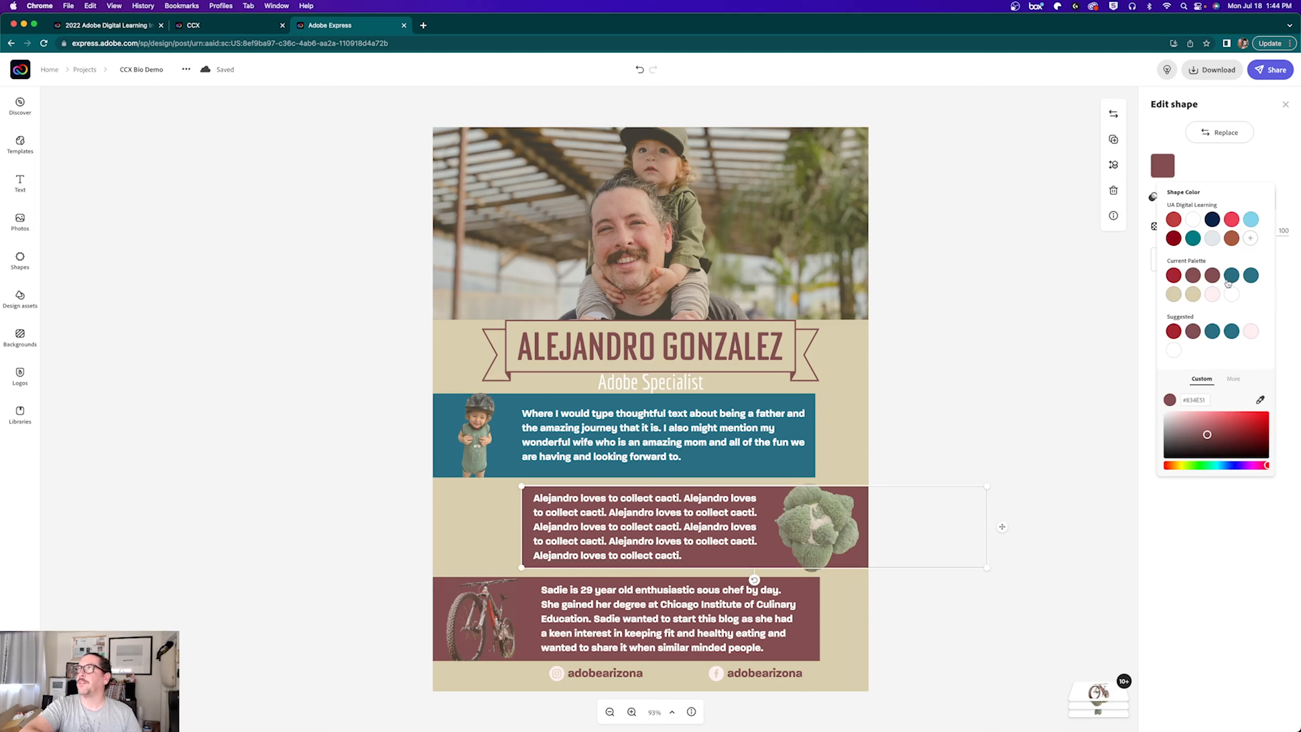
click(1230, 276)
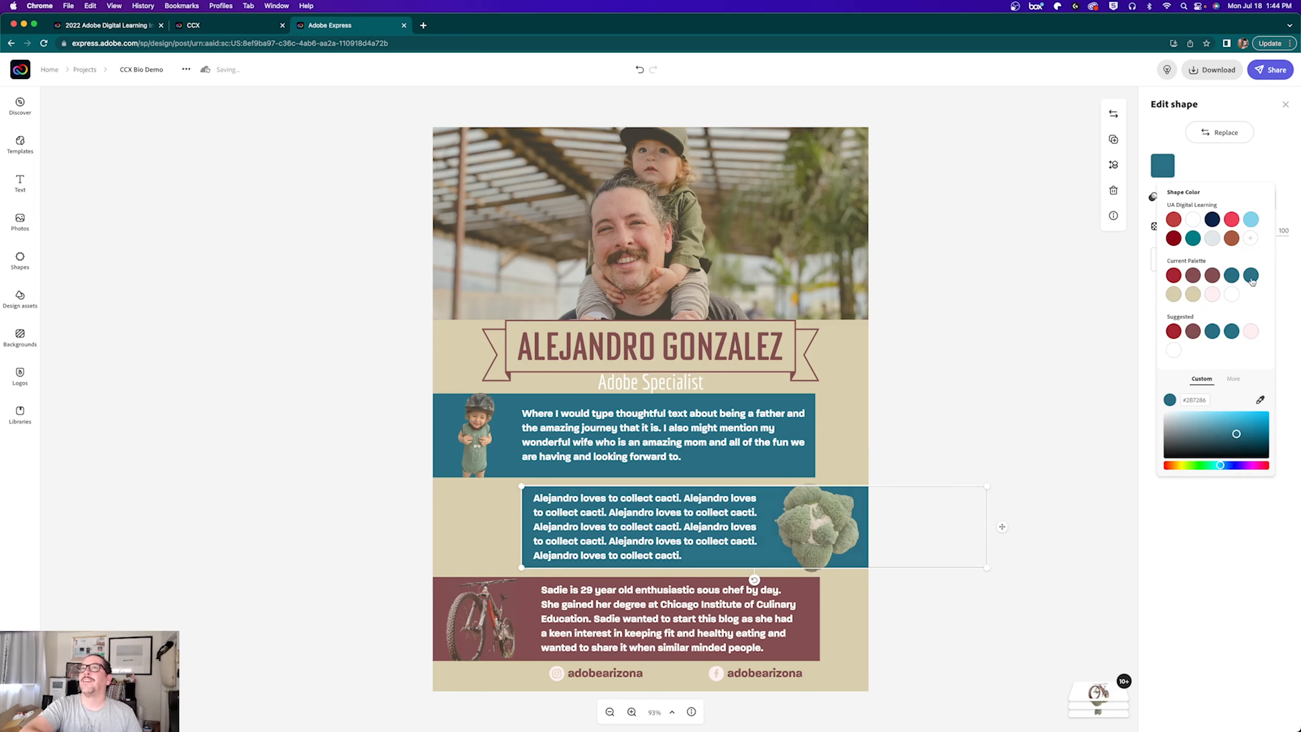
click(808, 654)
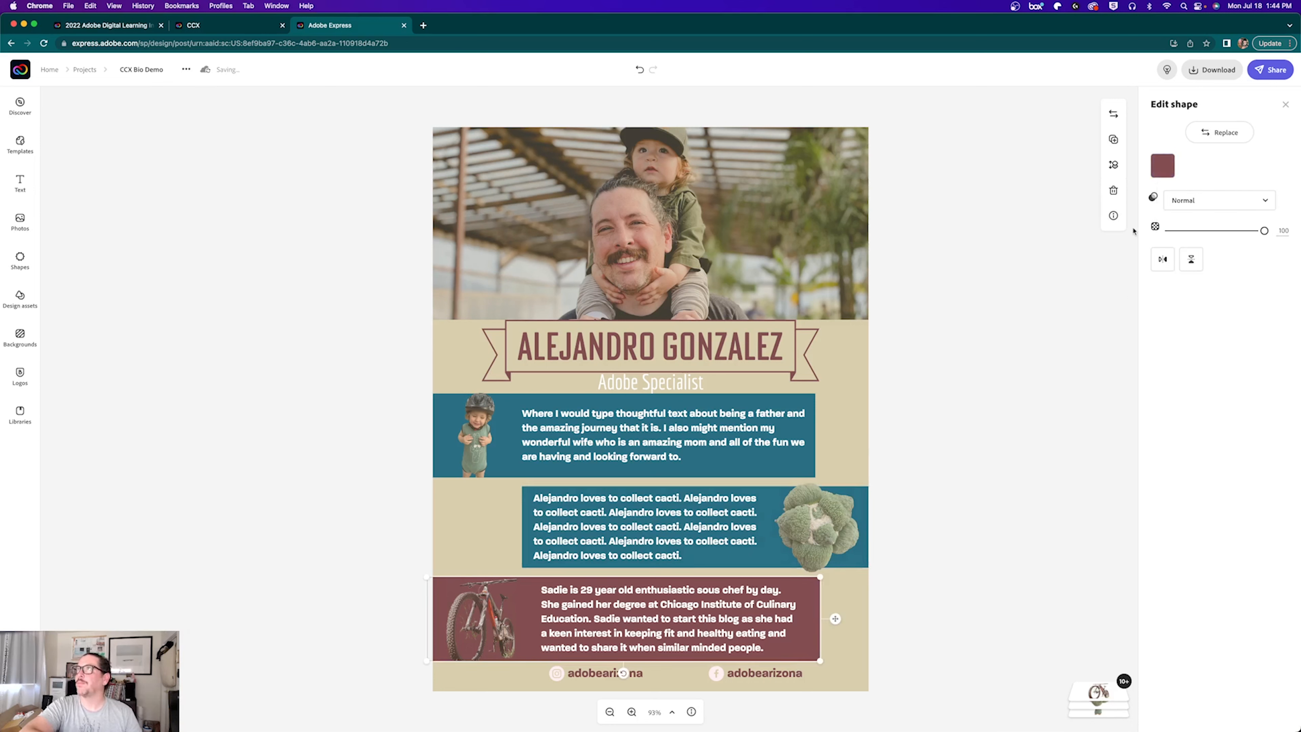
Step: Finish the bottom Sadie box in teal and make the Instagram handle text teal
click(1162, 165)
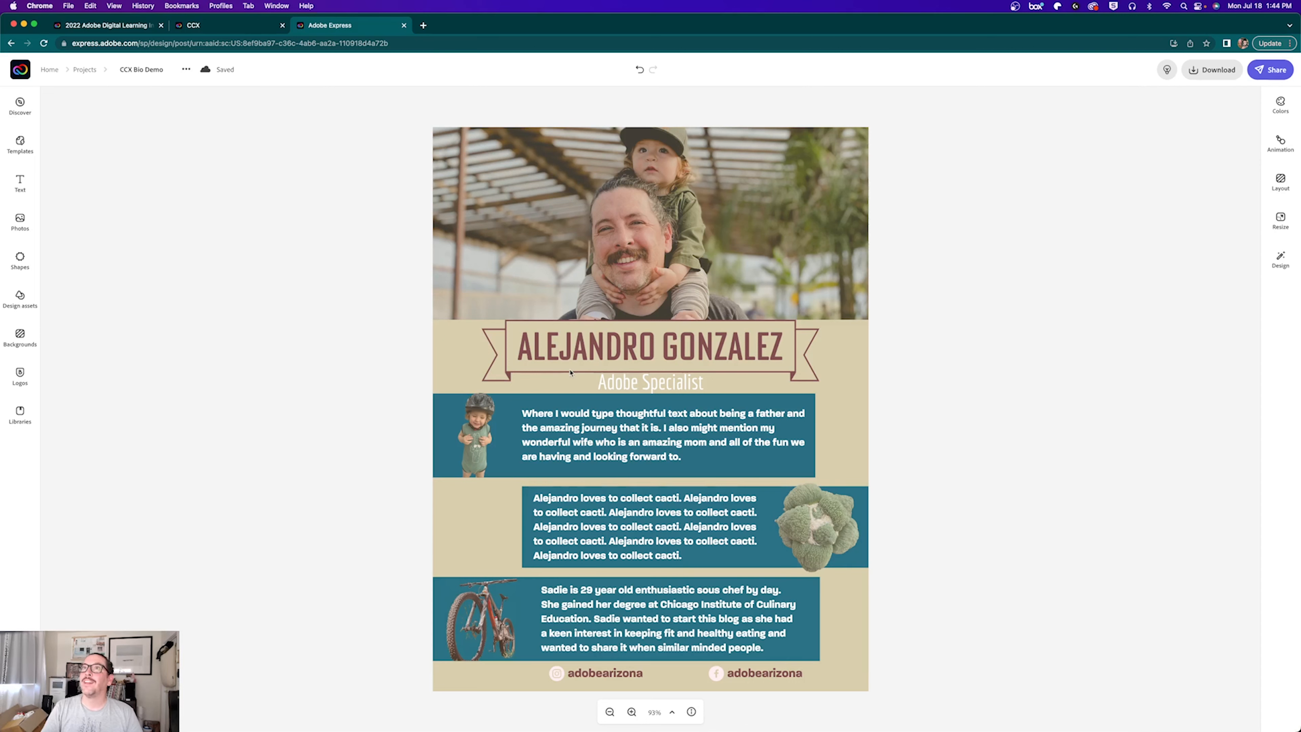
click(600, 675)
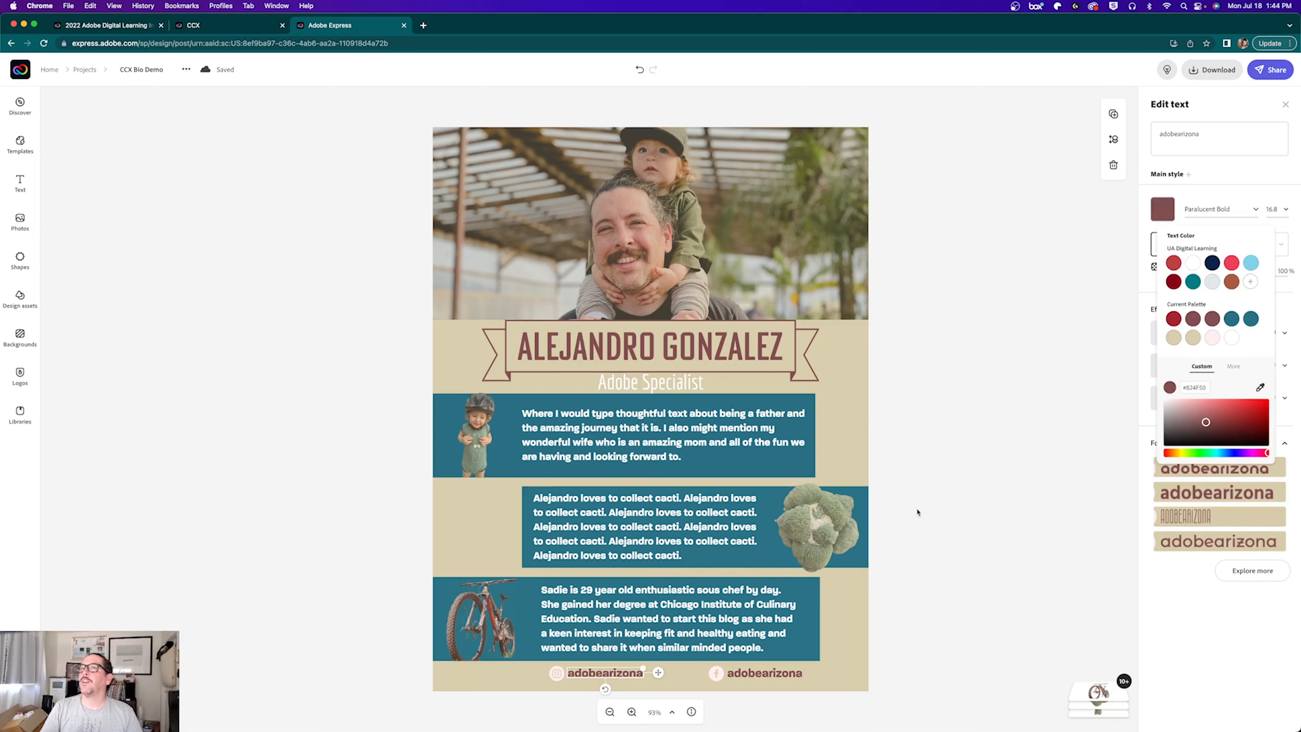
click(1250, 319)
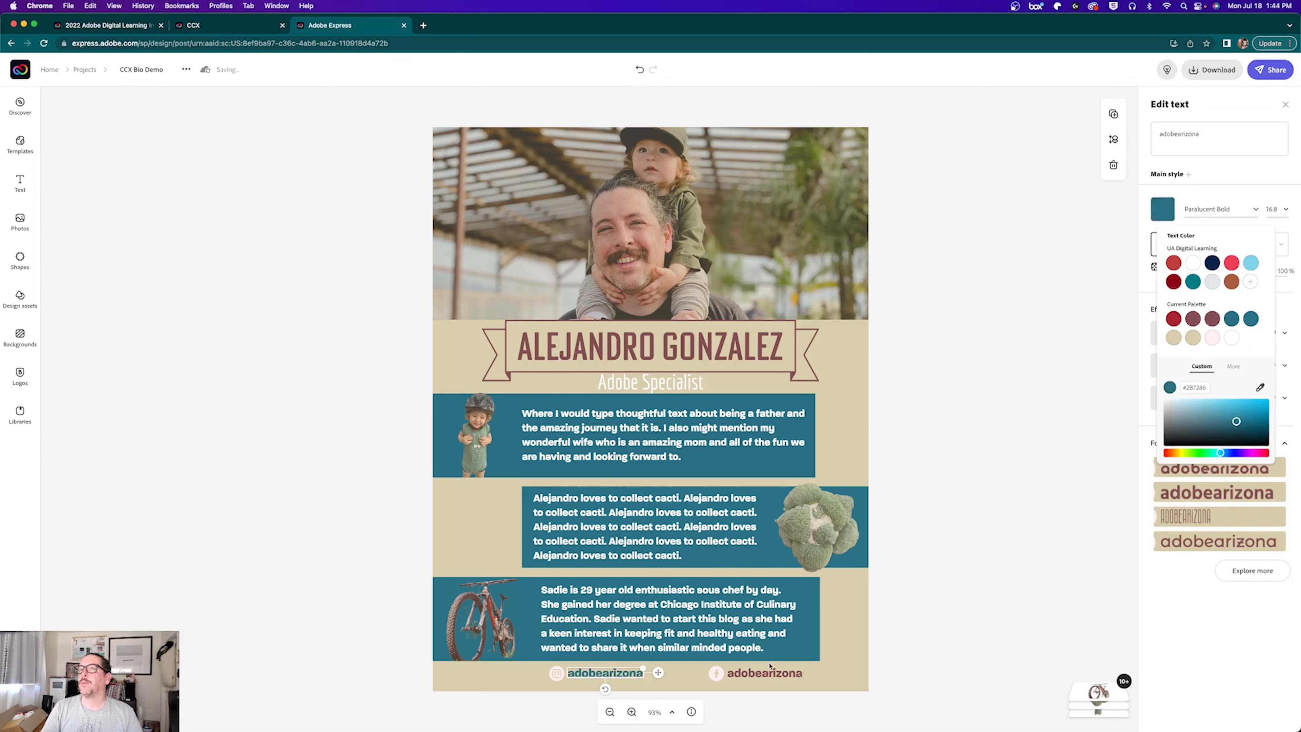
Step: Make the Facebook handle text teal and slide it left beside the Instagram handle
click(779, 677)
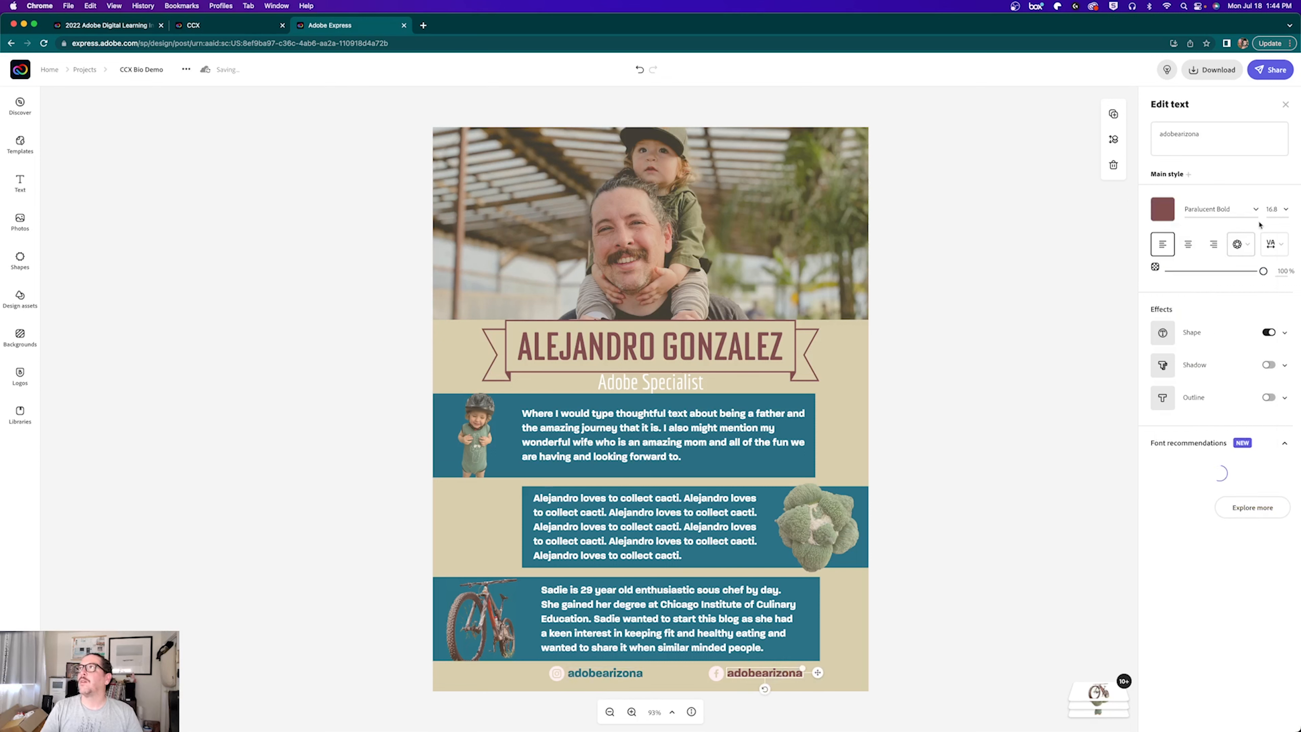
click(1161, 209)
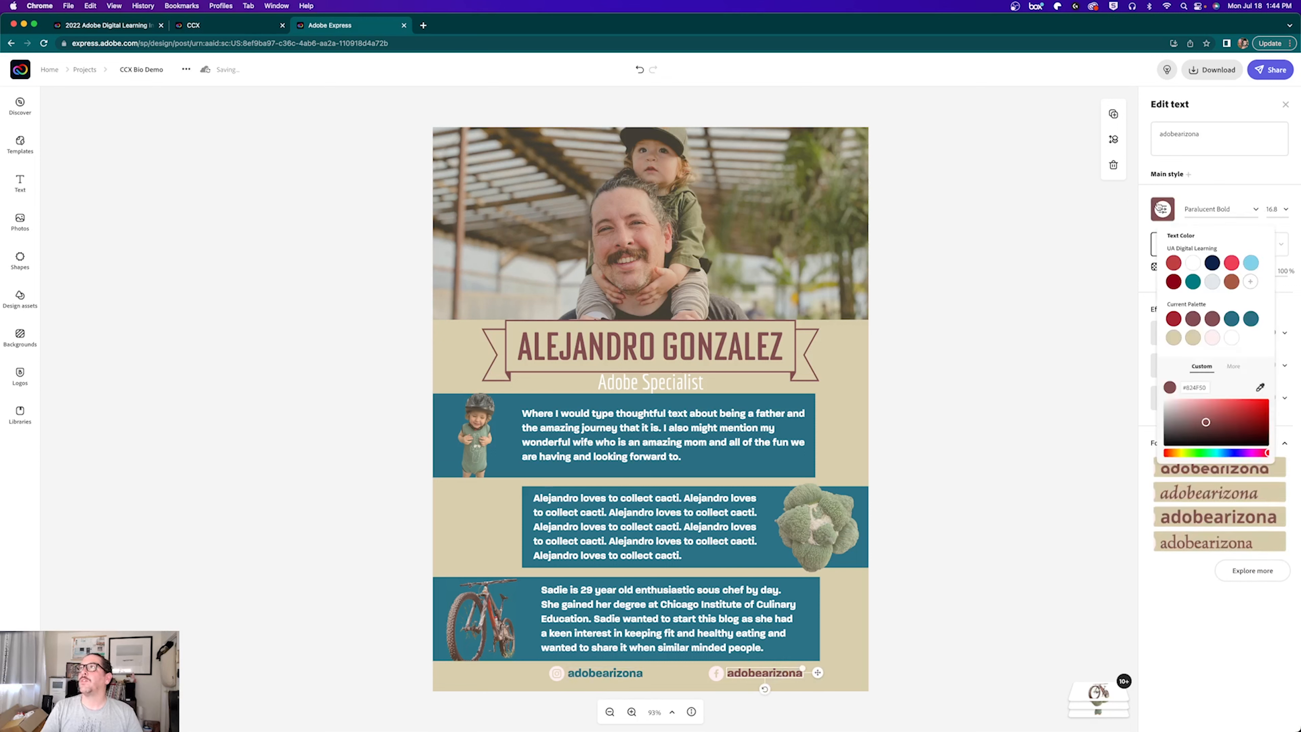
click(1250, 318)
click(388, 675)
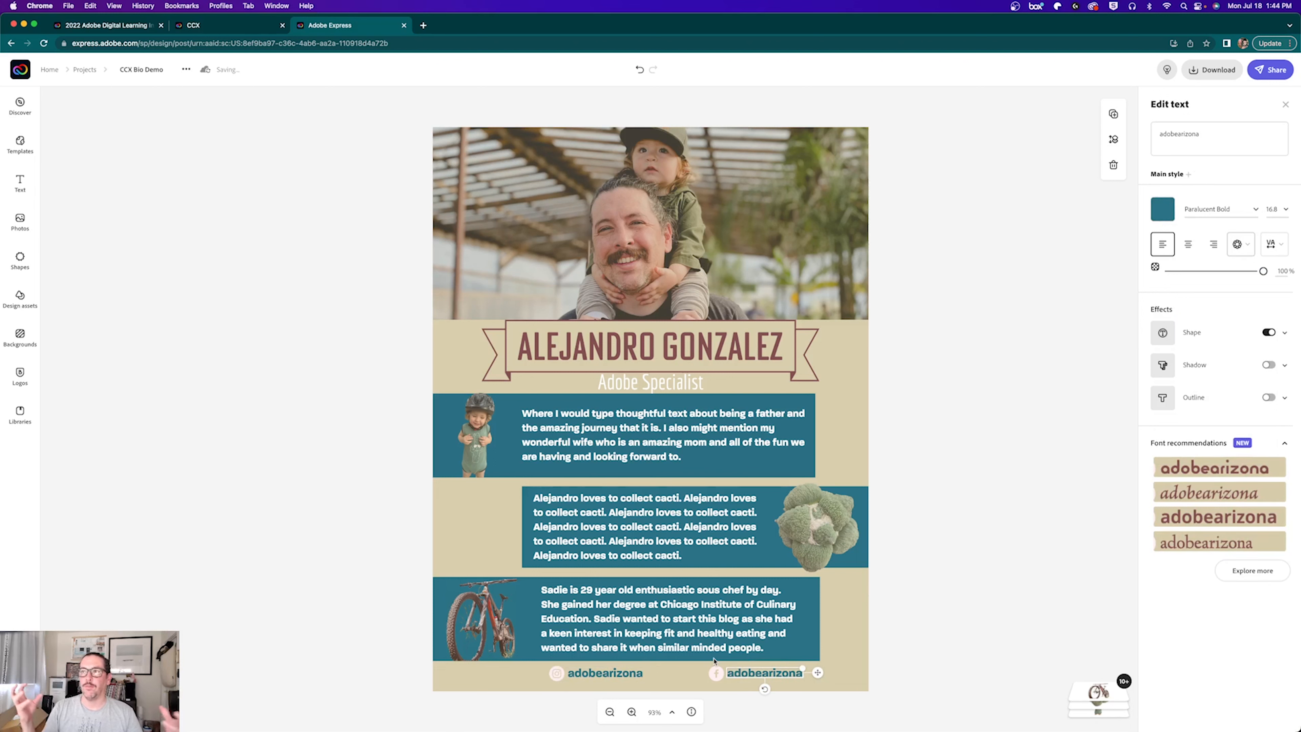
click(322, 477)
drag(723, 675, 674, 679)
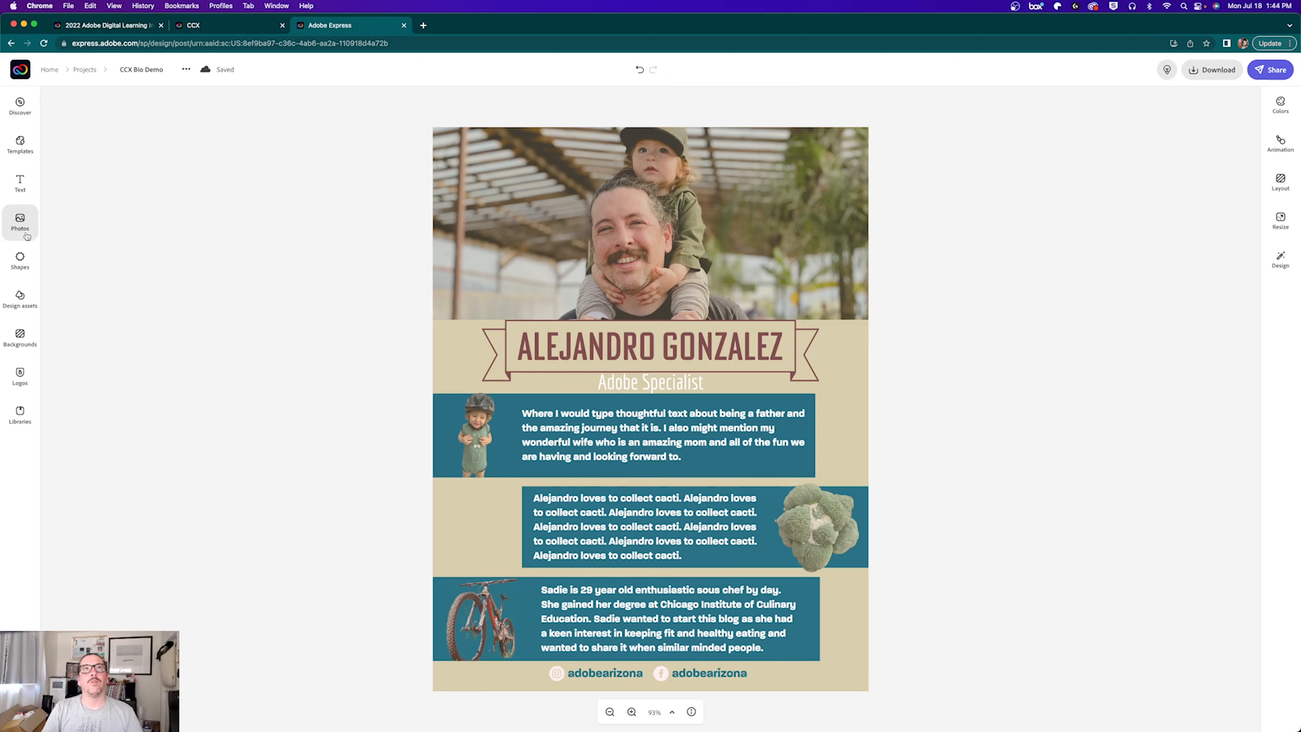
Step: Search the shapes library for 'email' and drag an envelope near the poster's bottom
click(20, 260)
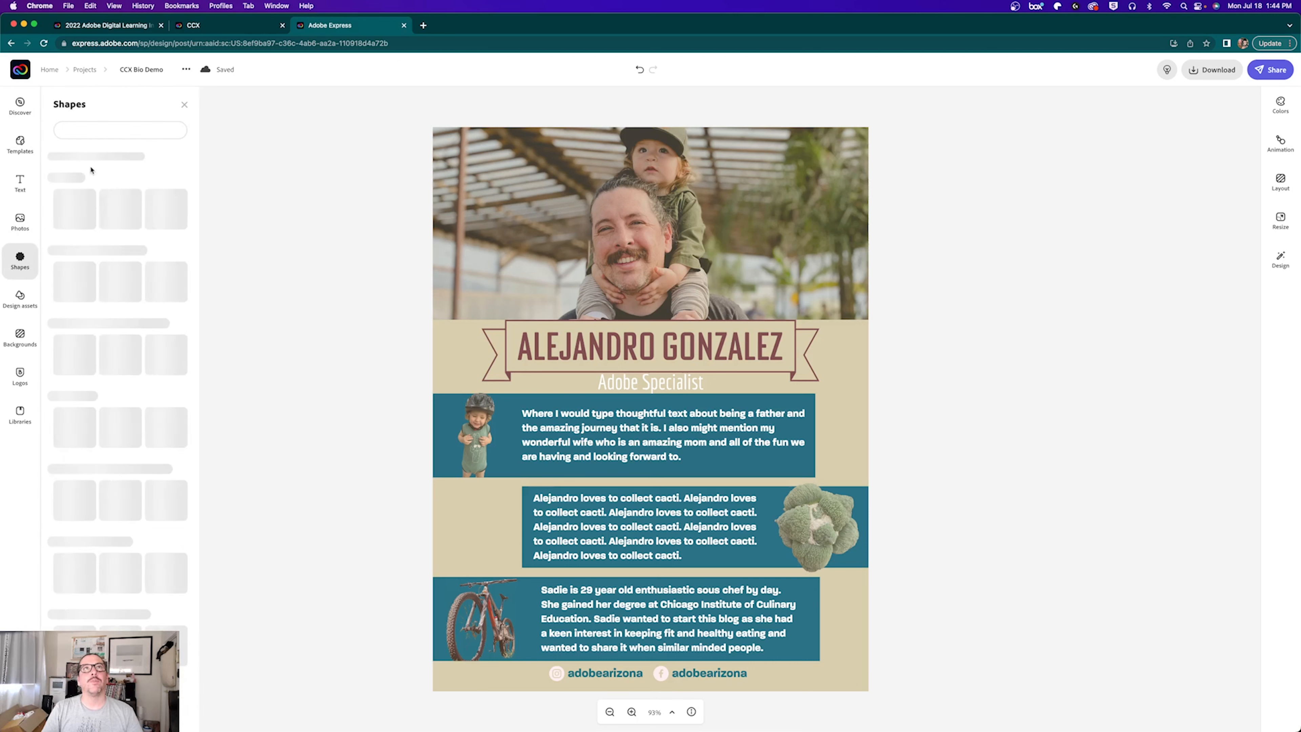
click(96, 130)
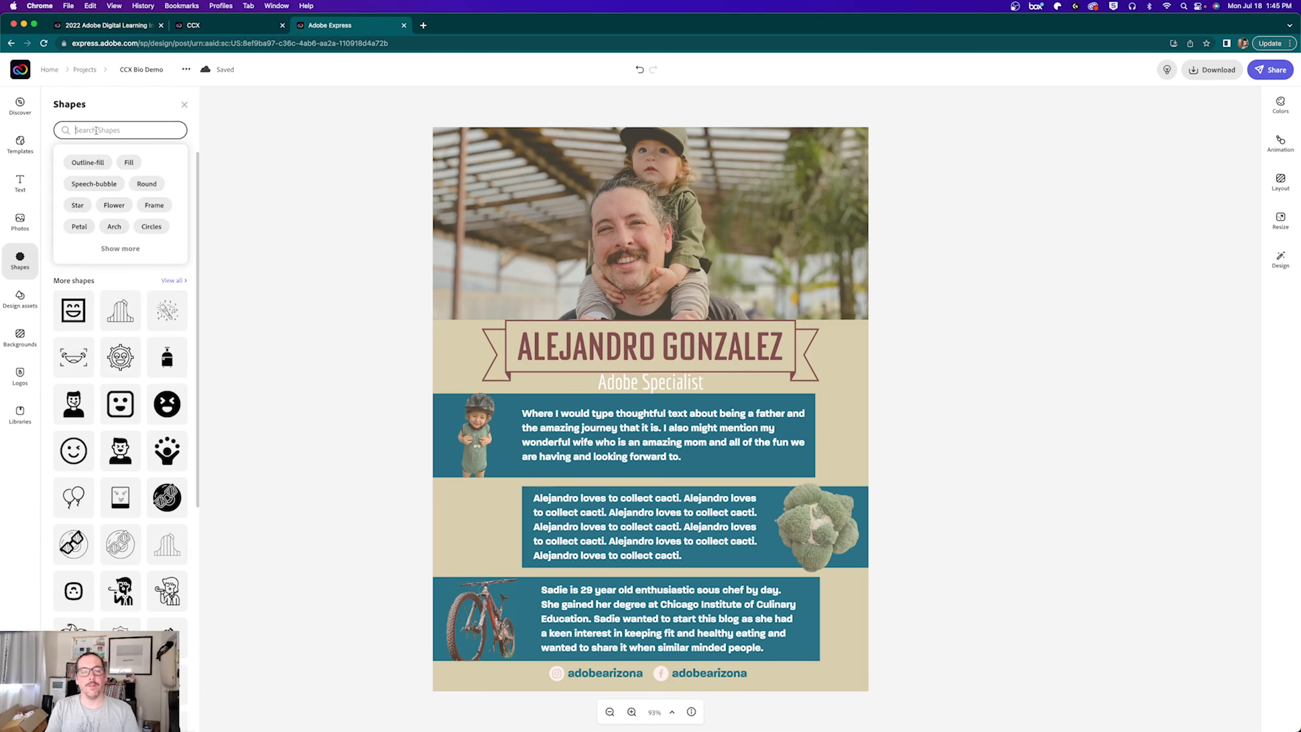
text(email)
key(Return)
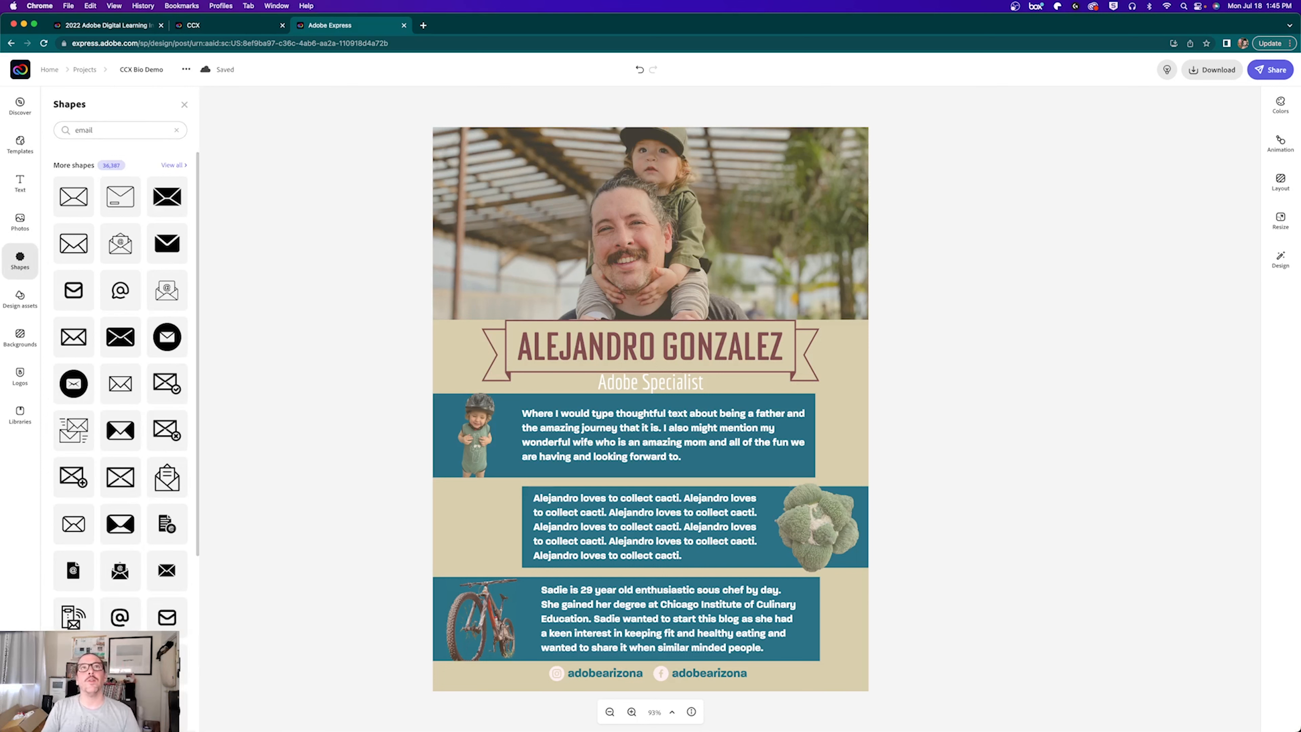
drag(74, 337, 755, 671)
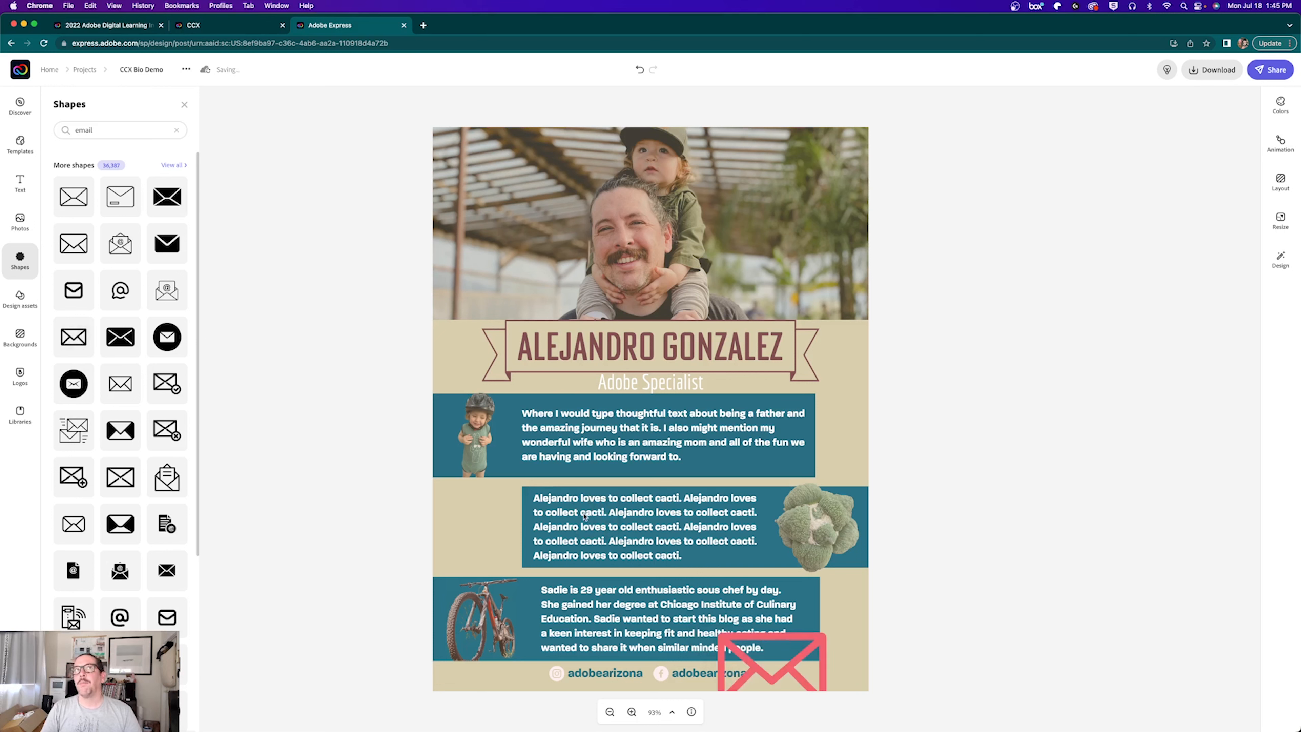
Step: Colour the envelope pale pink, shrink it to a small icon and align it with the handles
click(769, 637)
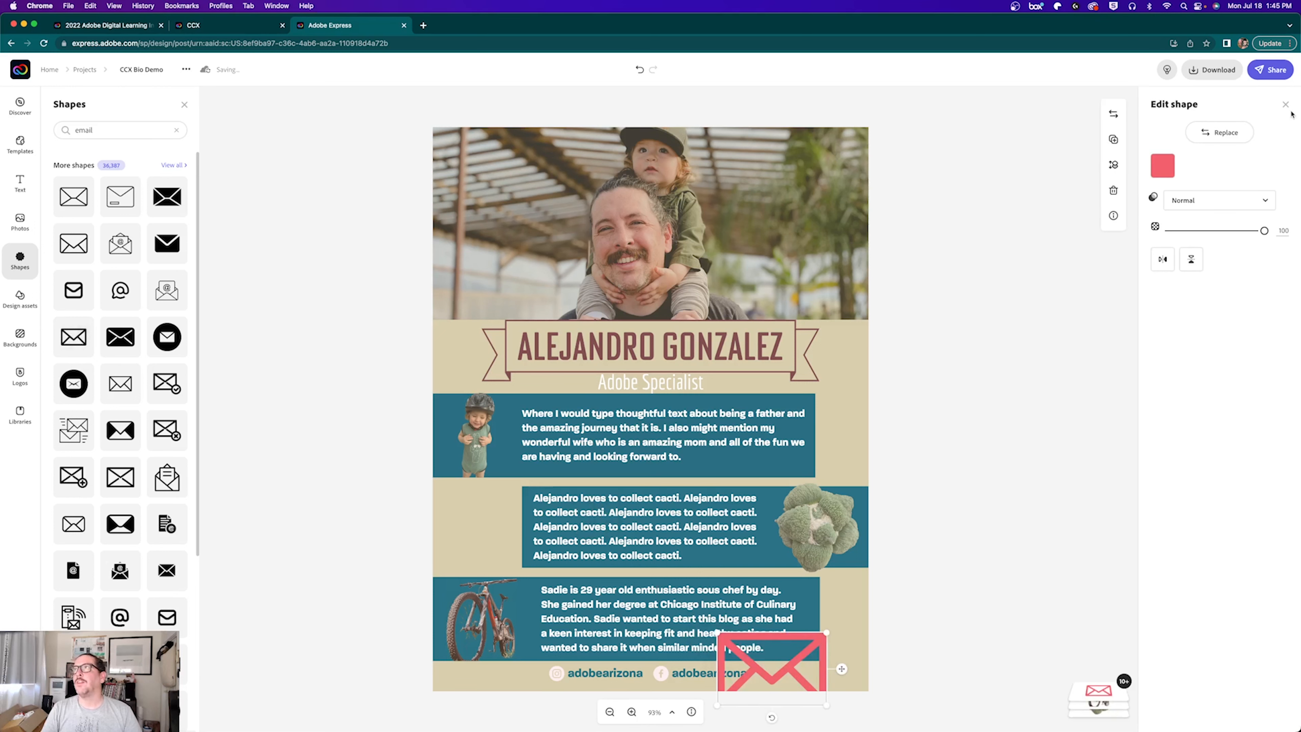
click(1164, 167)
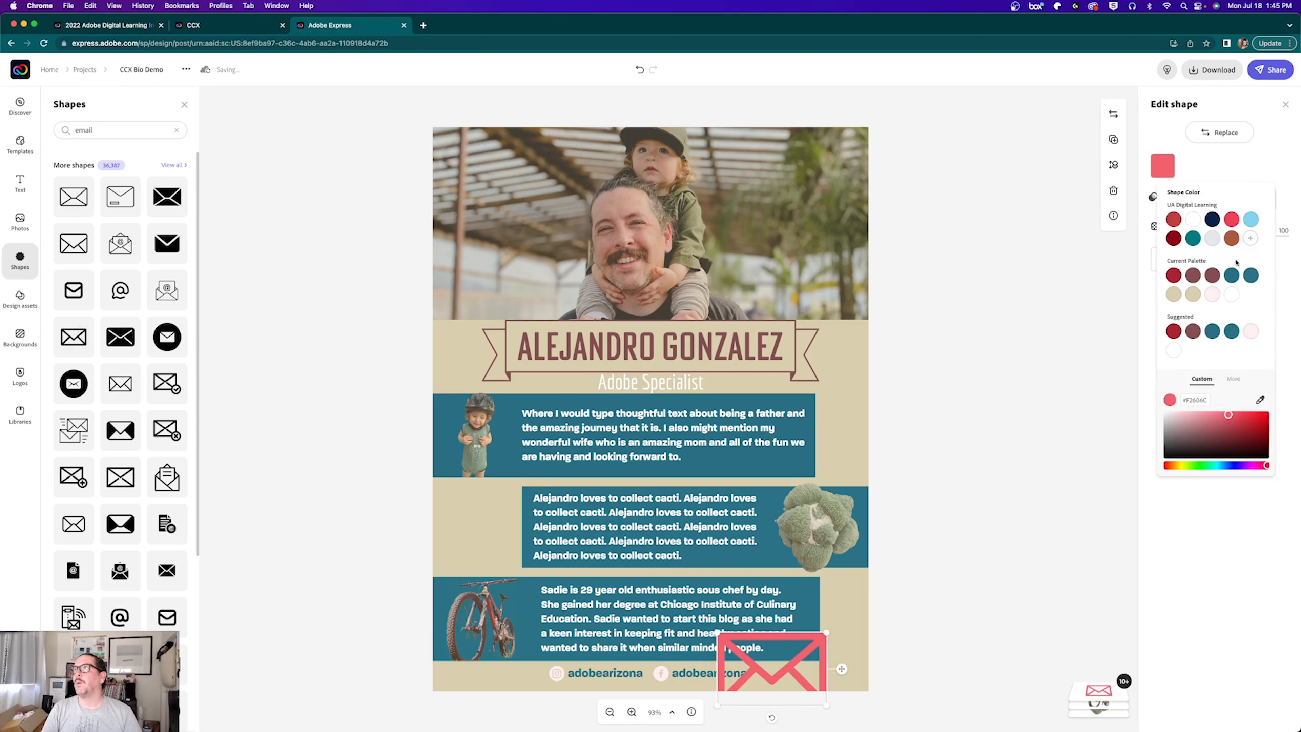
click(1211, 295)
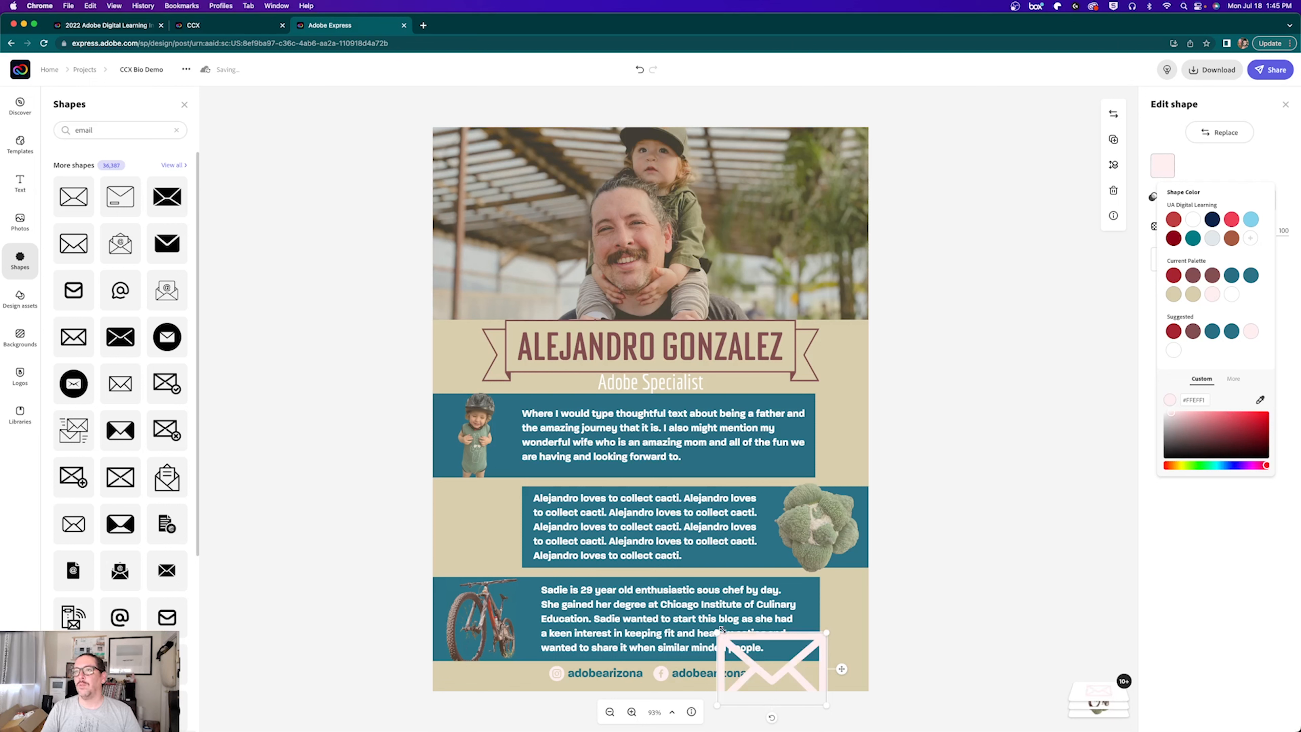
drag(721, 629, 774, 680)
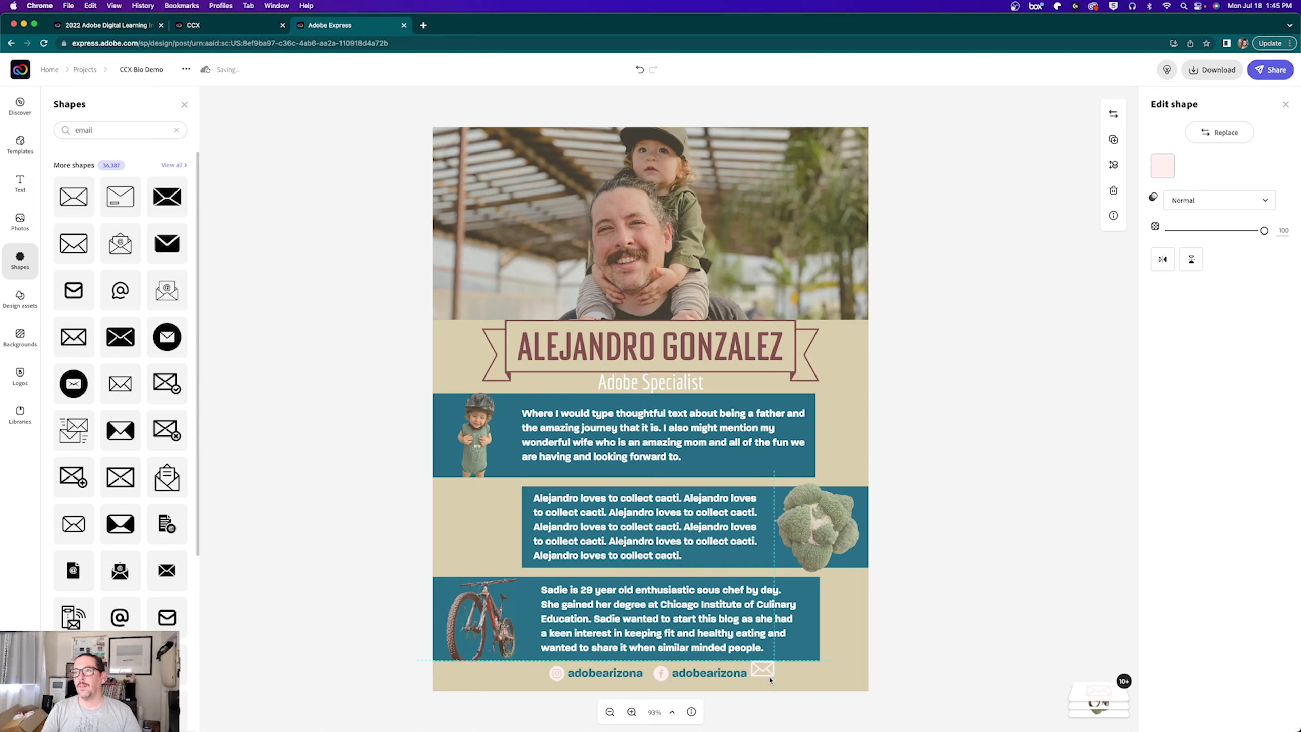
key(Down)
key(Down)
key(Down)
key(Down)
key(Down)
key(Down)
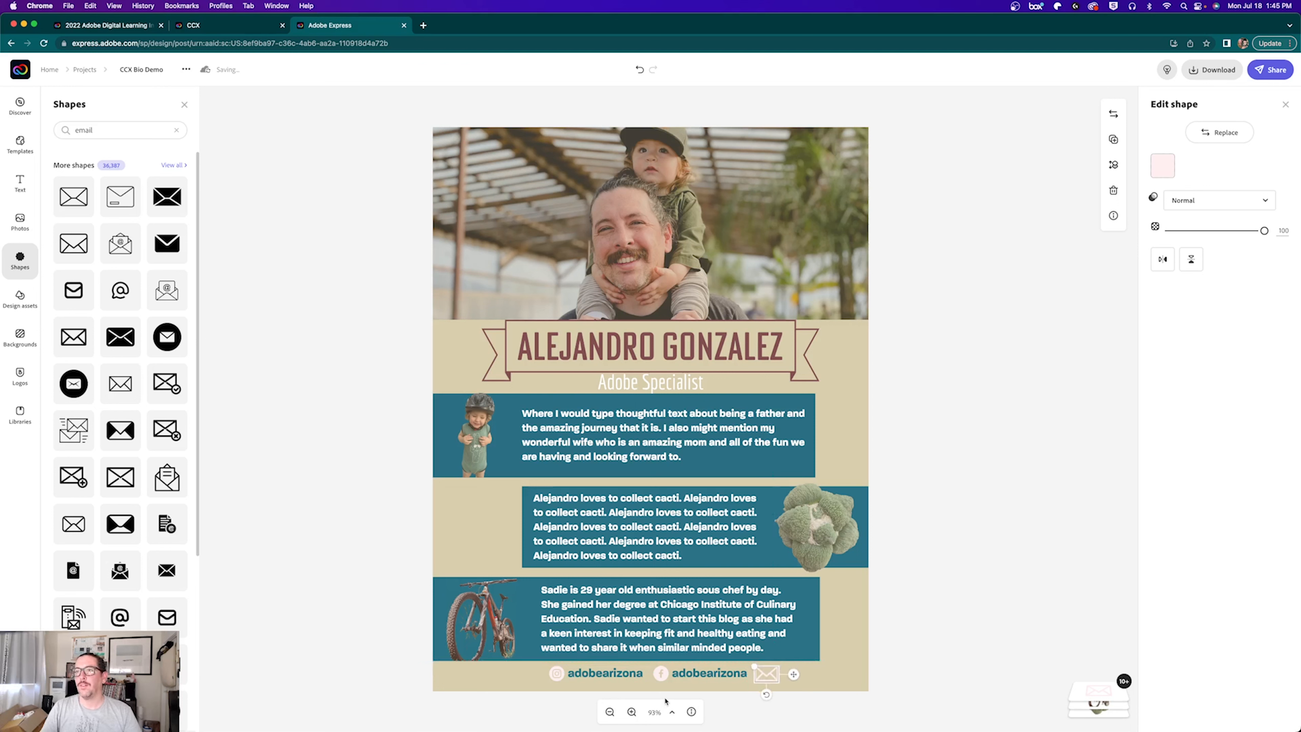
key(Up)
key(Up)
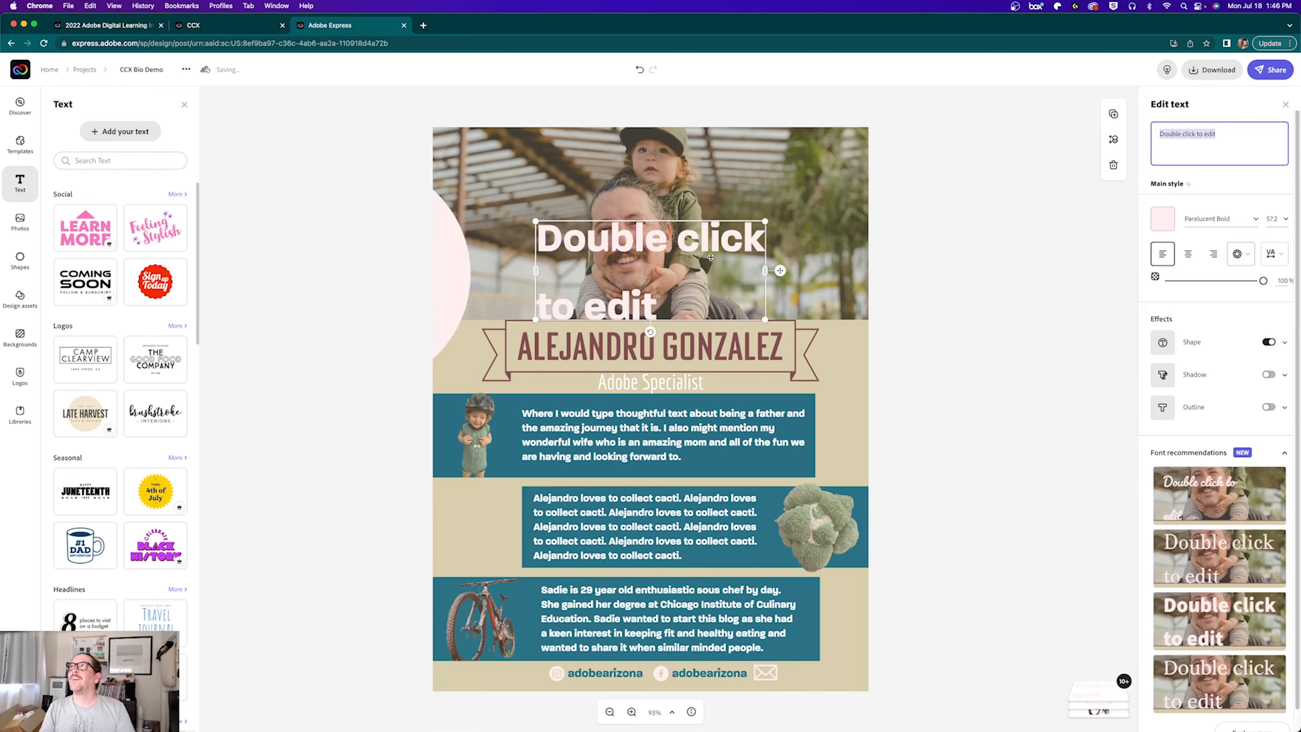
Step: Delete the placeholder text, pink circle and stray e-mail text element, reloading the page in between
drag(558, 274, 611, 323)
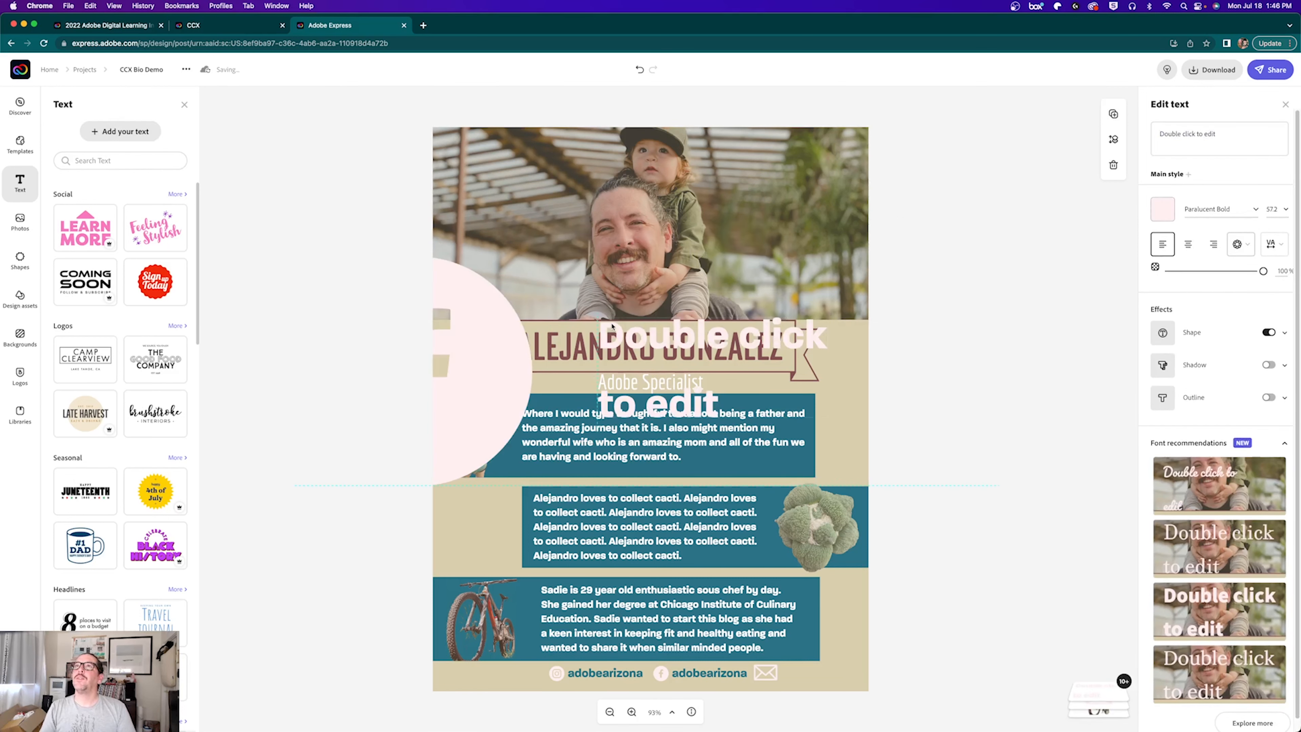
key(Delete)
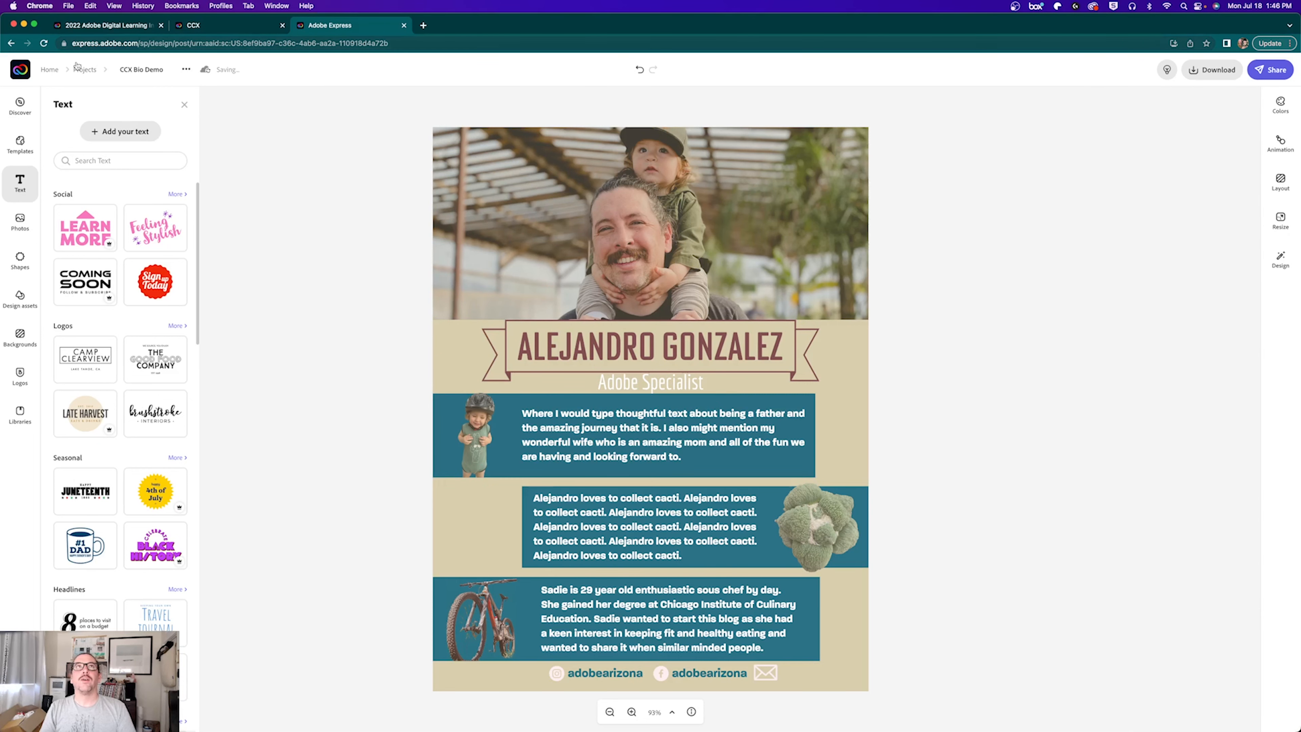
click(46, 44)
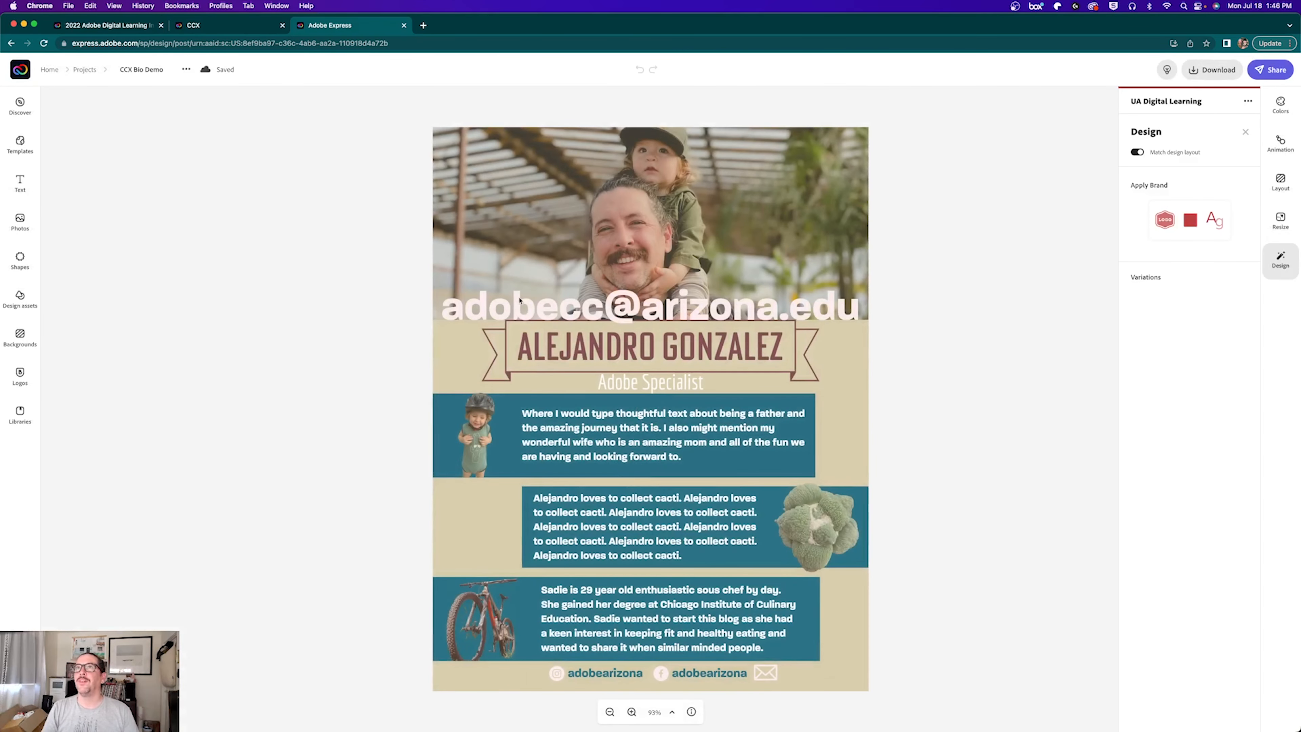
click(613, 305)
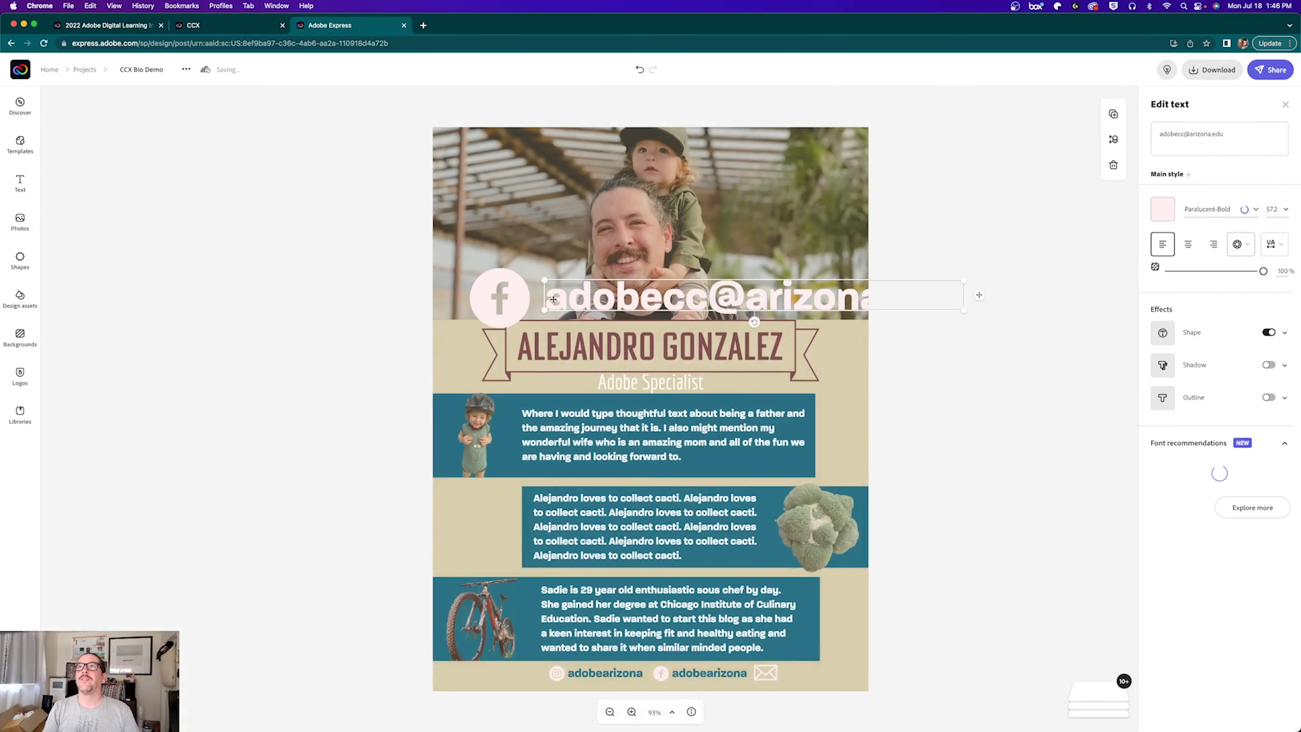
key(Delete)
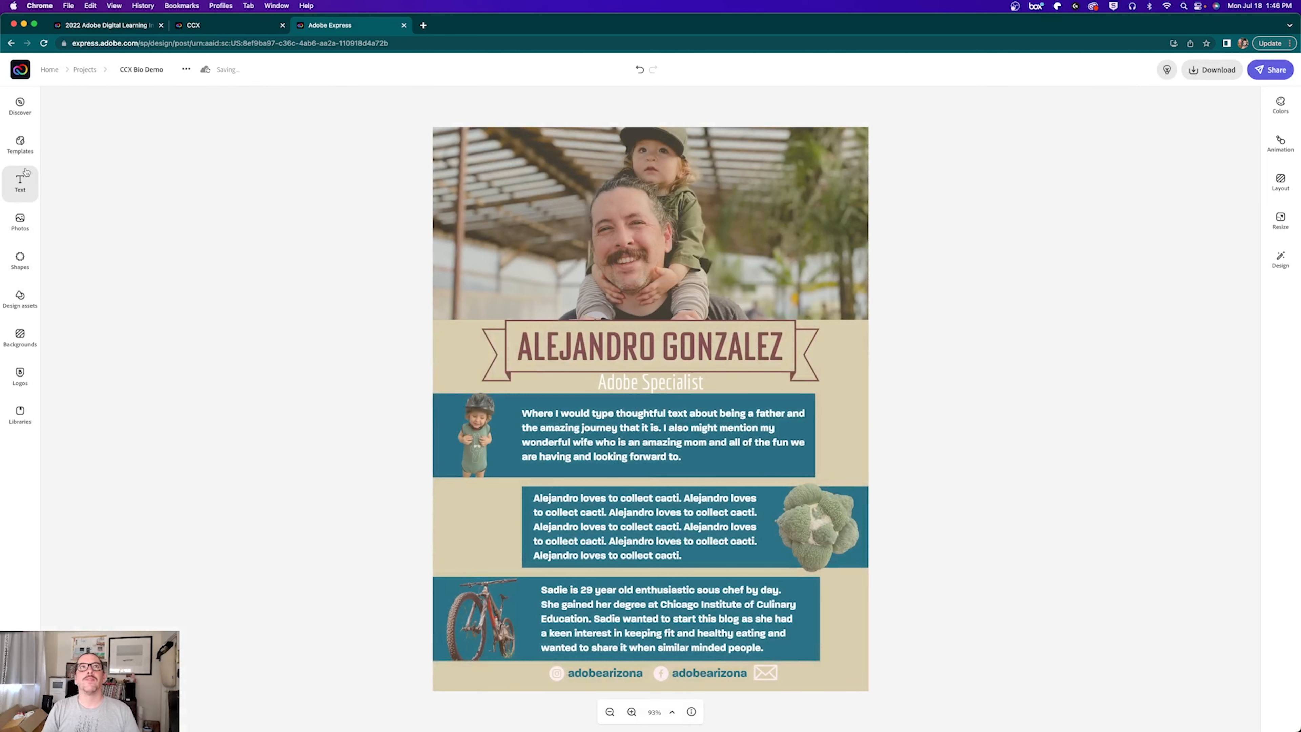
Step: Open the Text presets, remove an extra placeholder text, and scroll down toward the Events presets
click(20, 182)
click(120, 131)
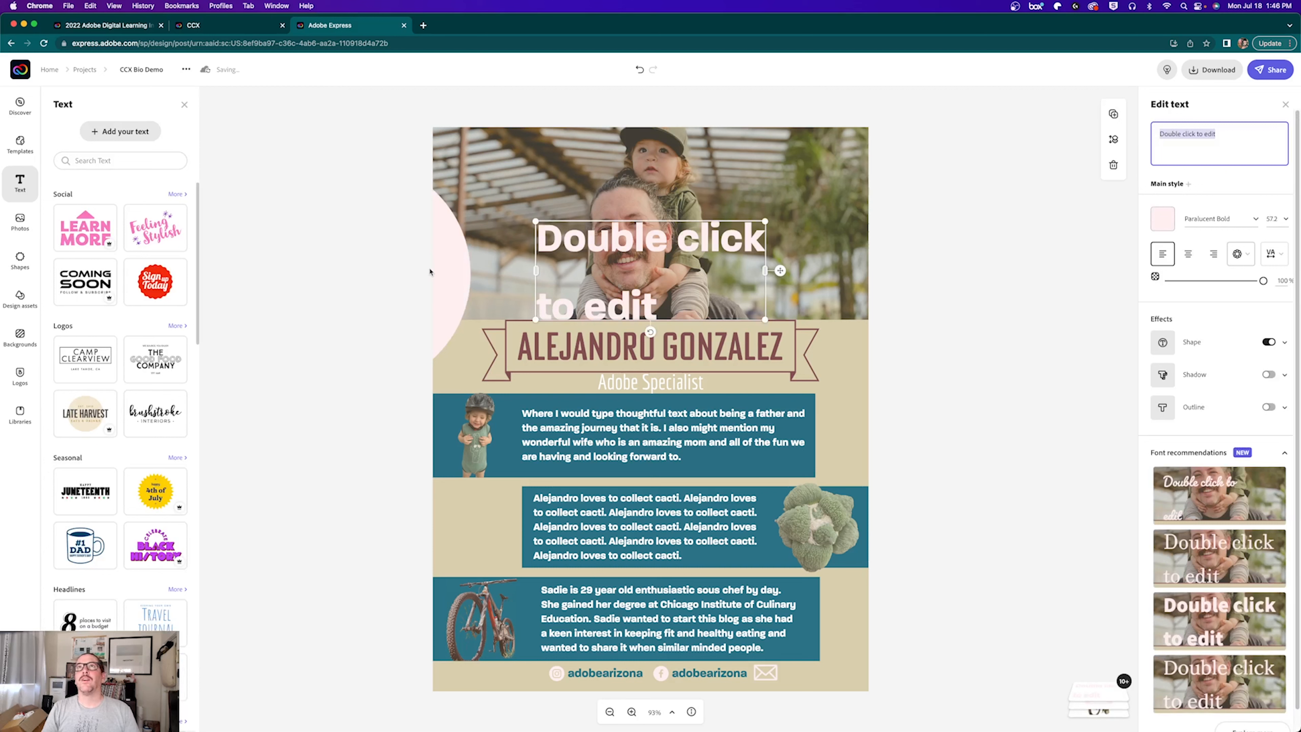
click(407, 283)
key(BackSpace)
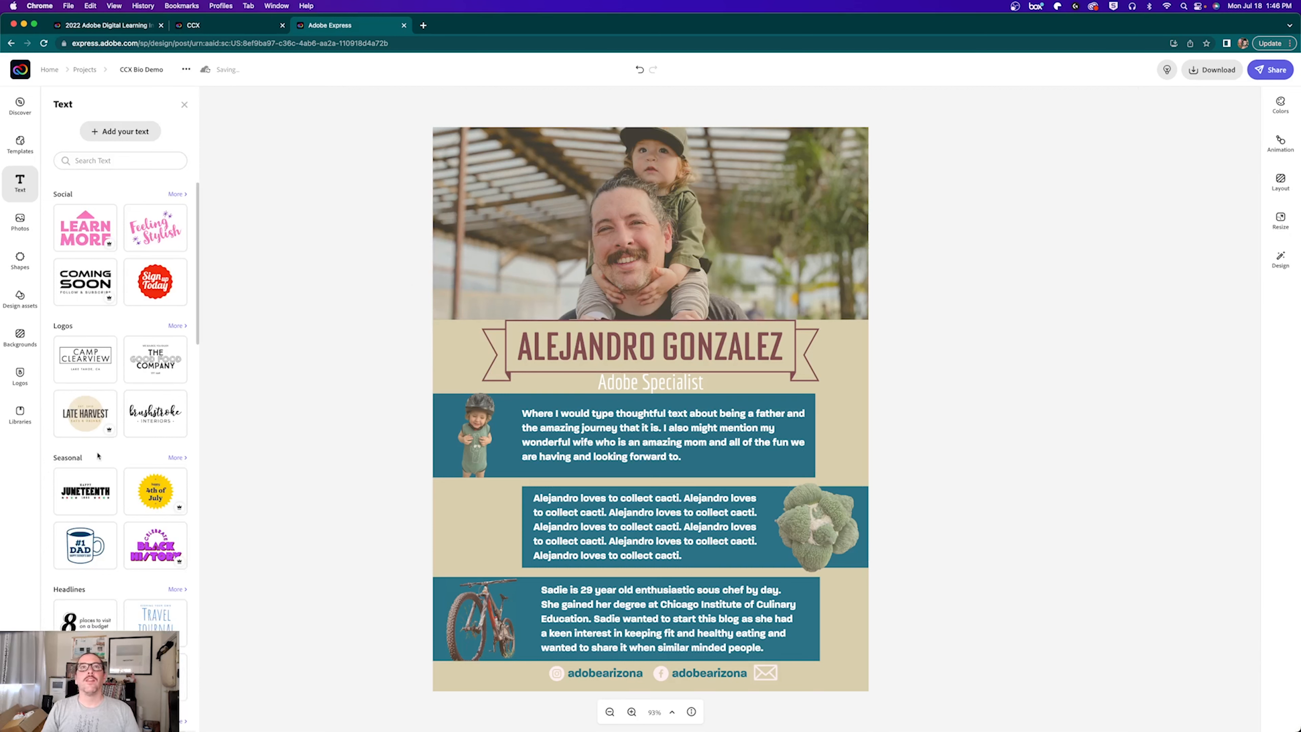
scroll(129, 518, down, 6)
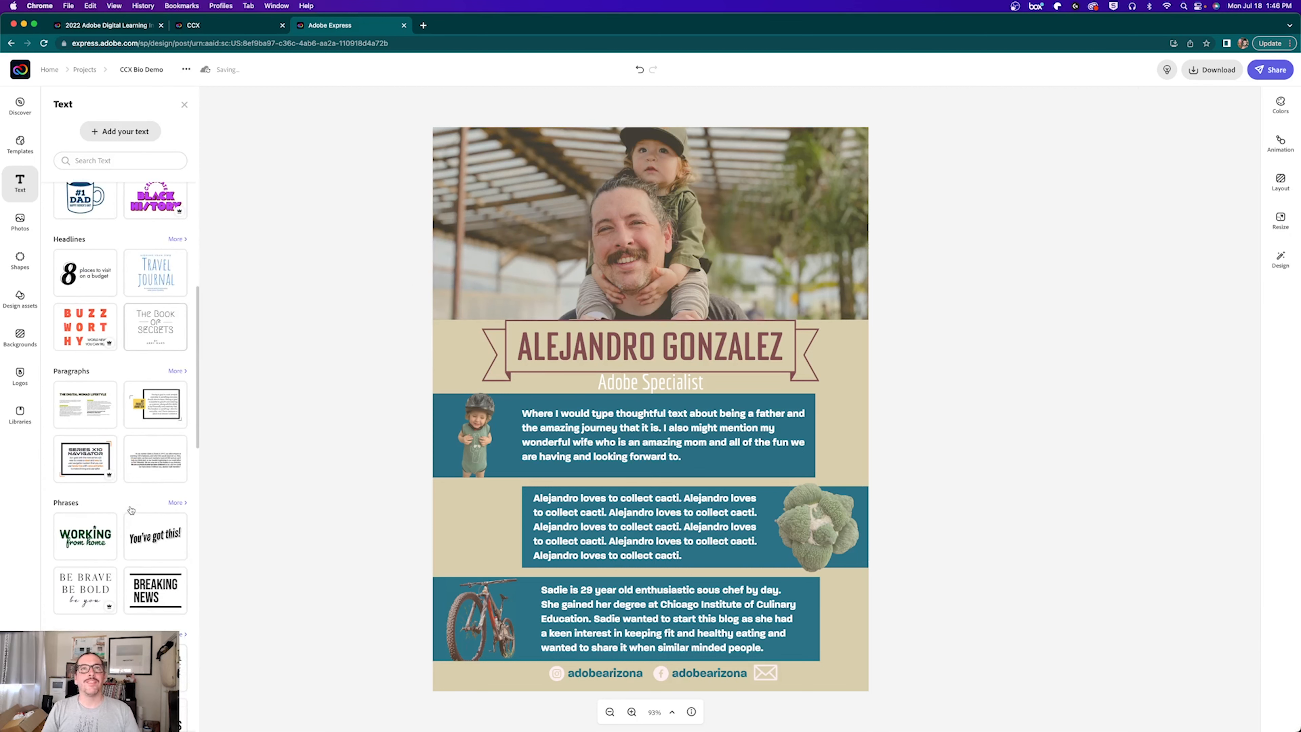
scroll(130, 509, down, 4)
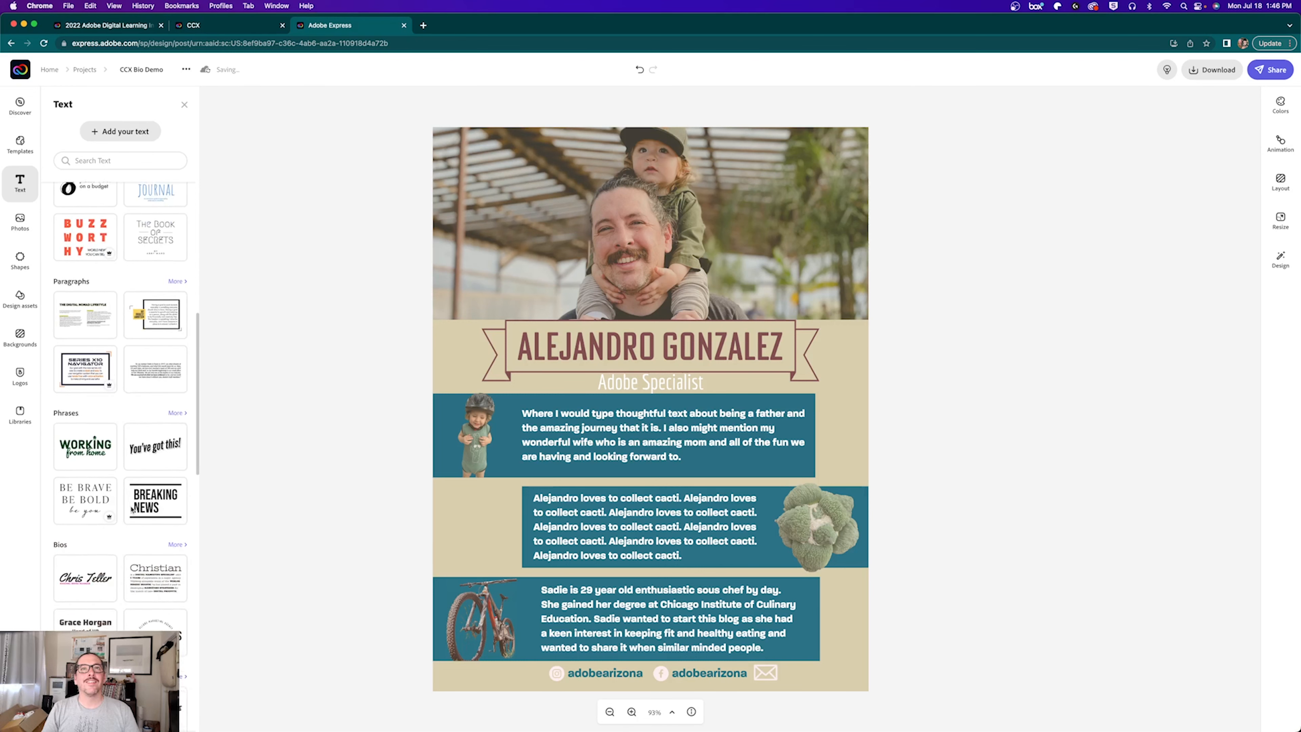
scroll(132, 507, down, 6)
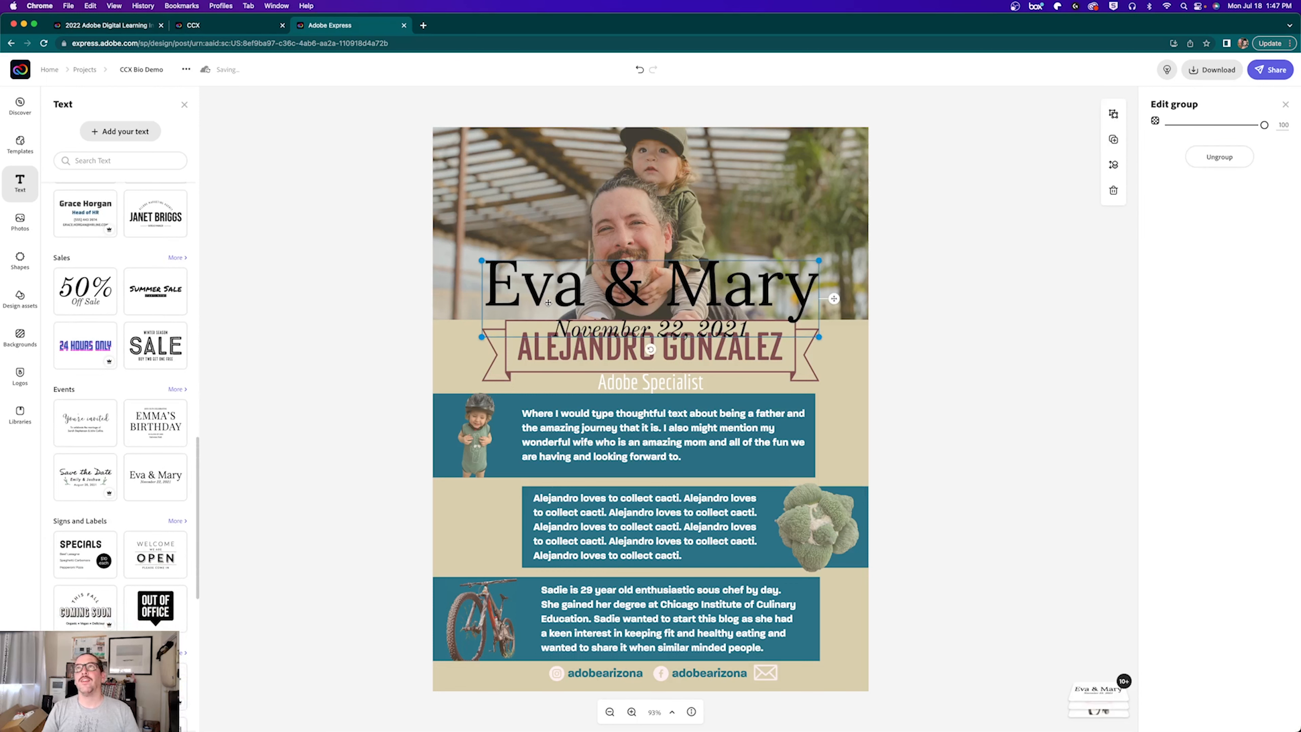
Step: Move the Eva & Mary group up, ungroup it, delete the date and retype the title as the contact e-mail address
drag(544, 298, 543, 256)
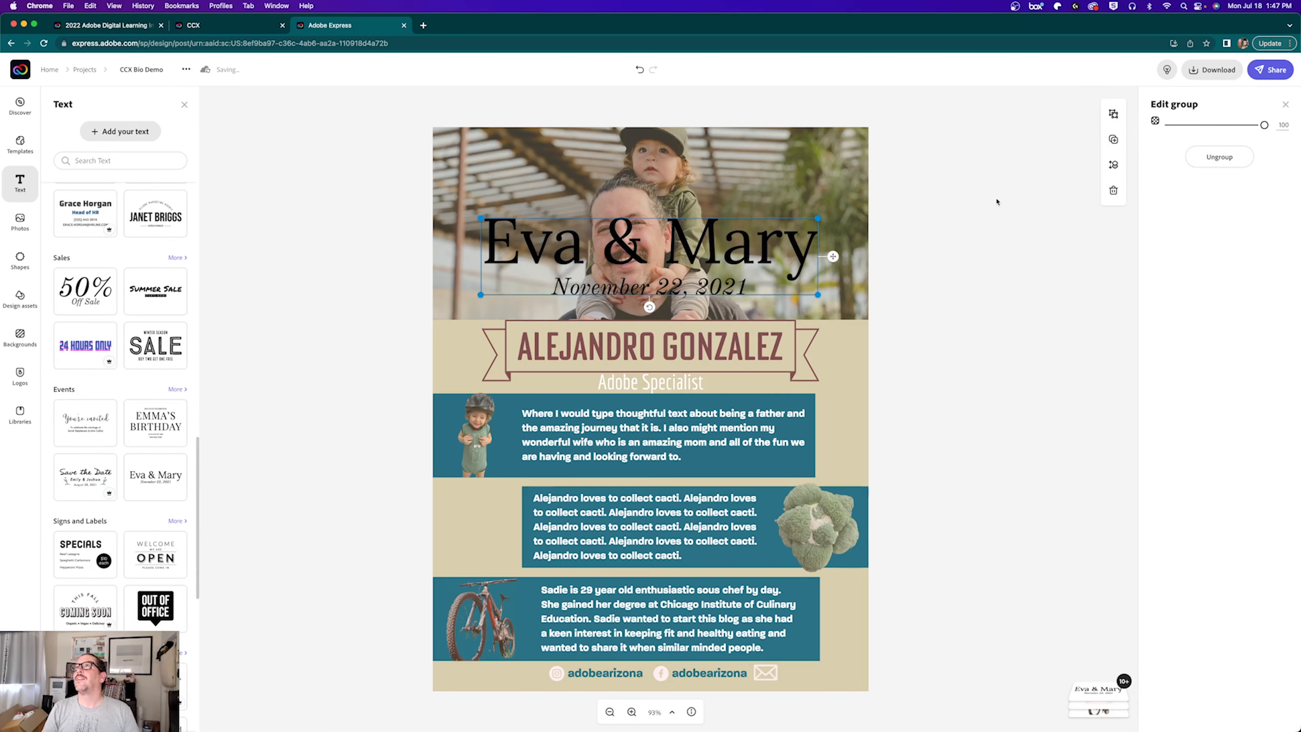
click(1218, 157)
click(614, 301)
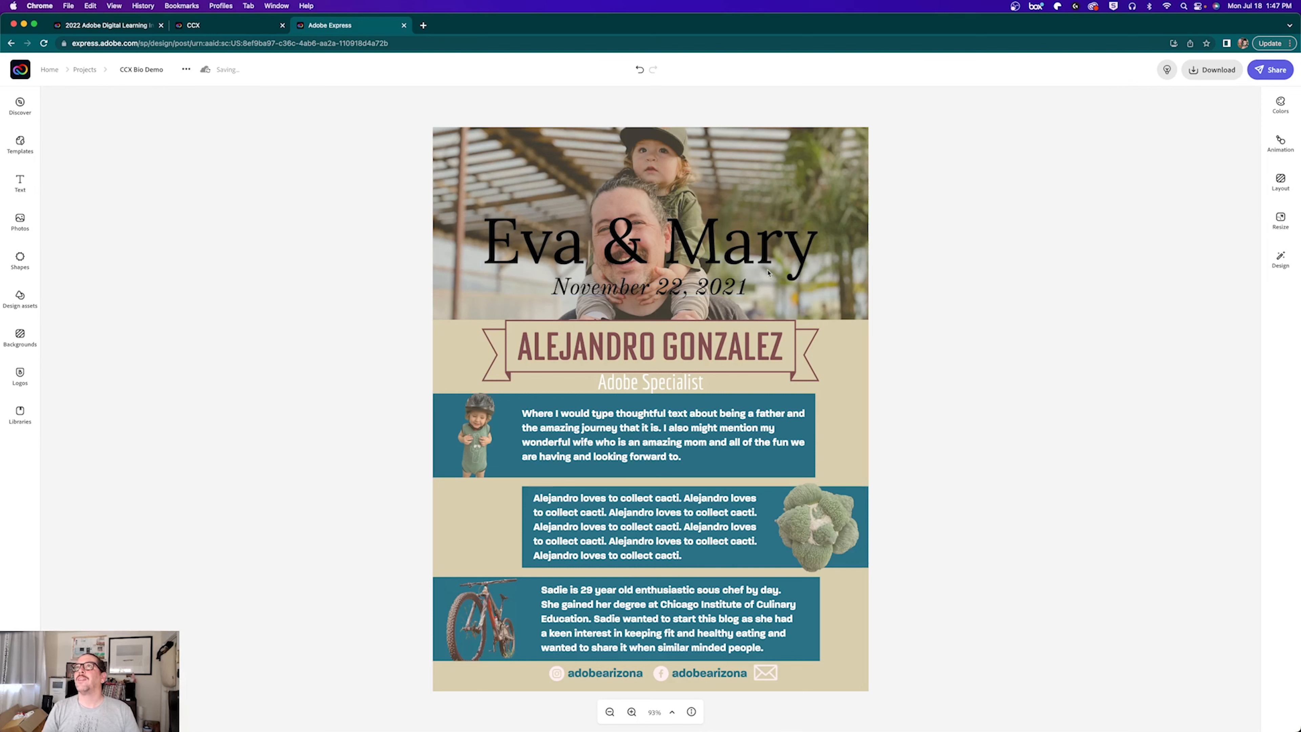
click(650, 291)
key(Delete)
click(661, 251)
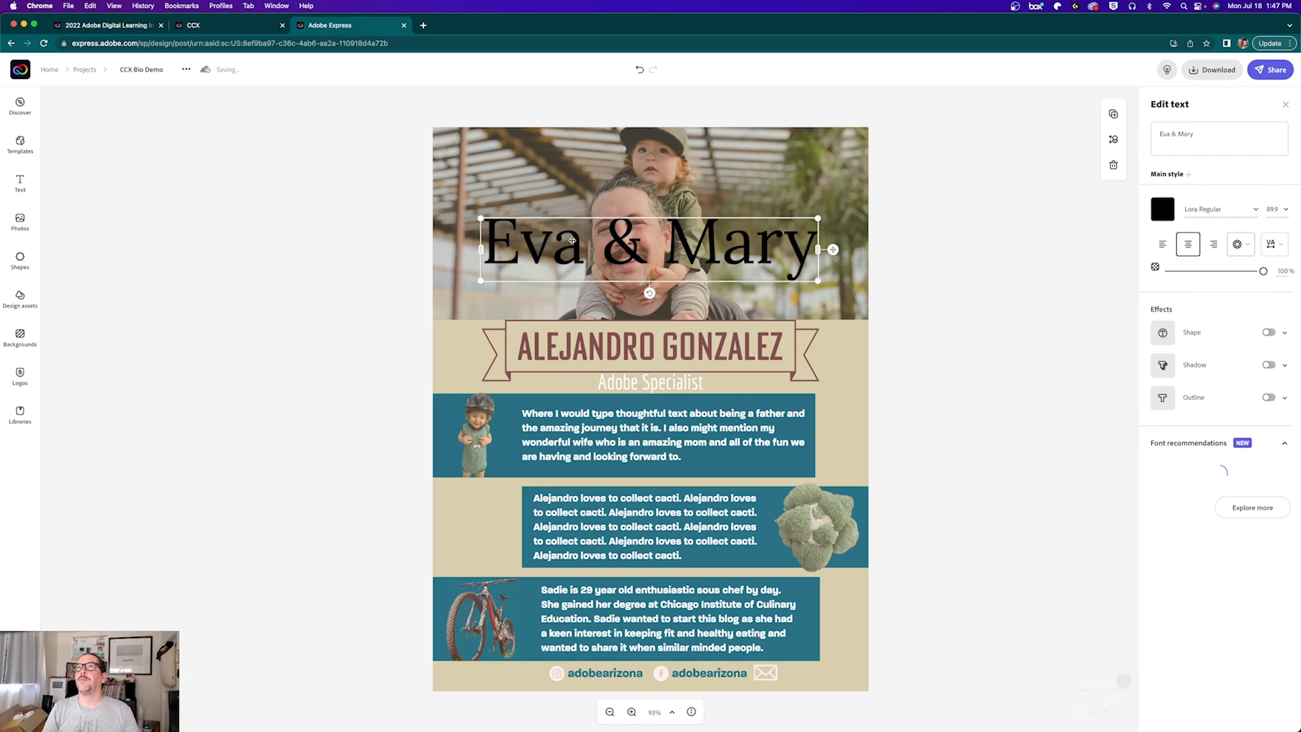
triple_click(1205, 149)
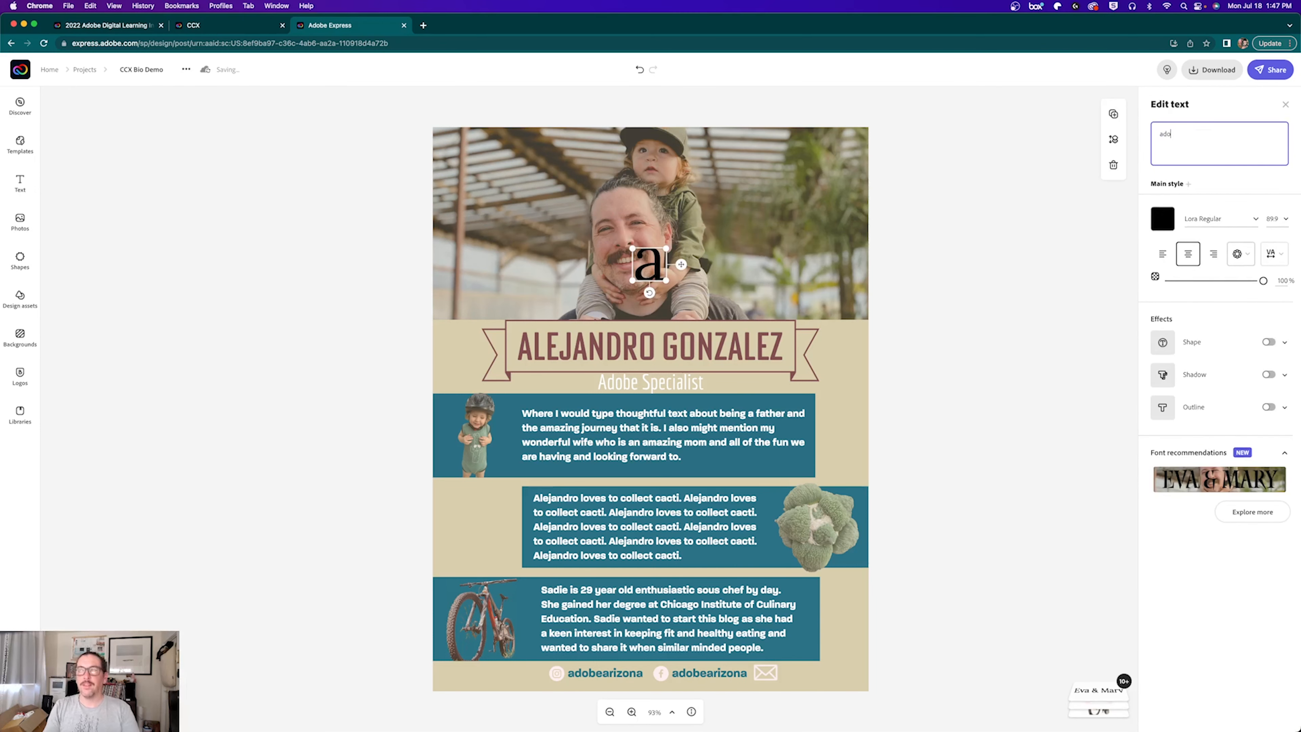
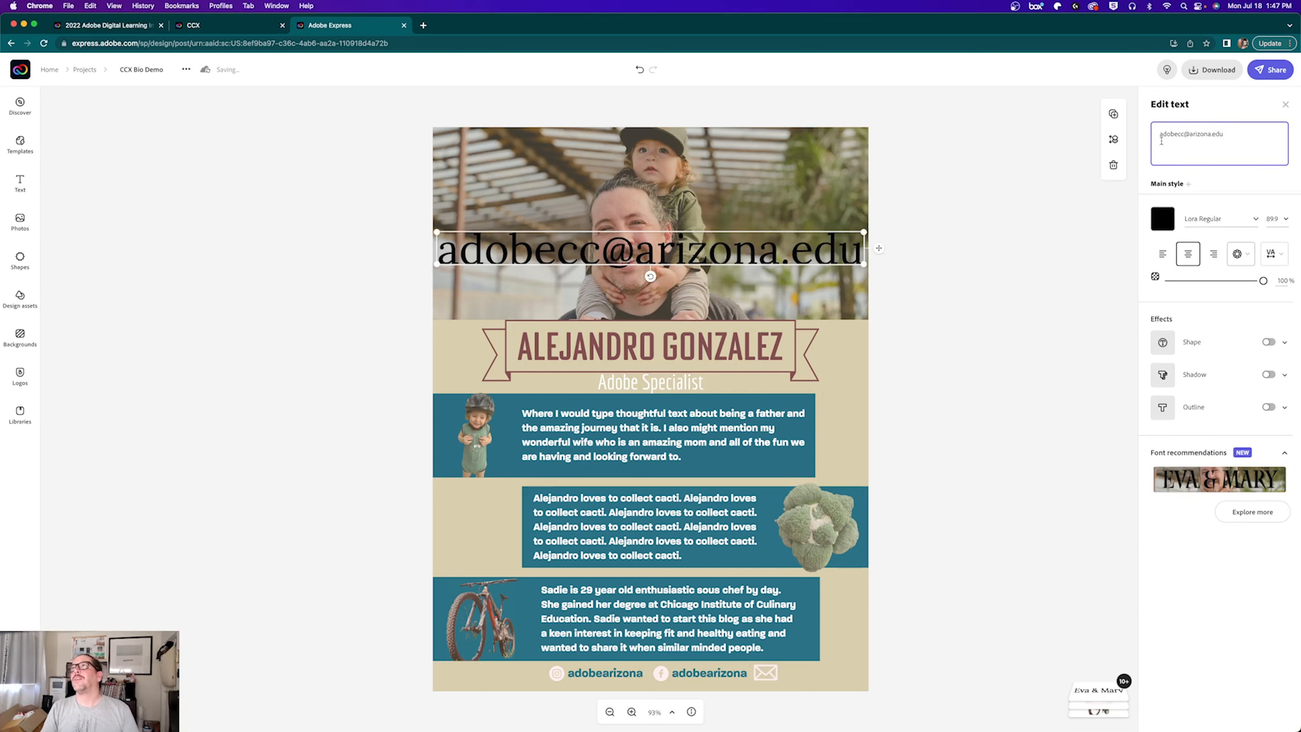
Step: Style the e-mail text in teal Paralucent Medium, shrink it and move it down off the photo
click(1203, 209)
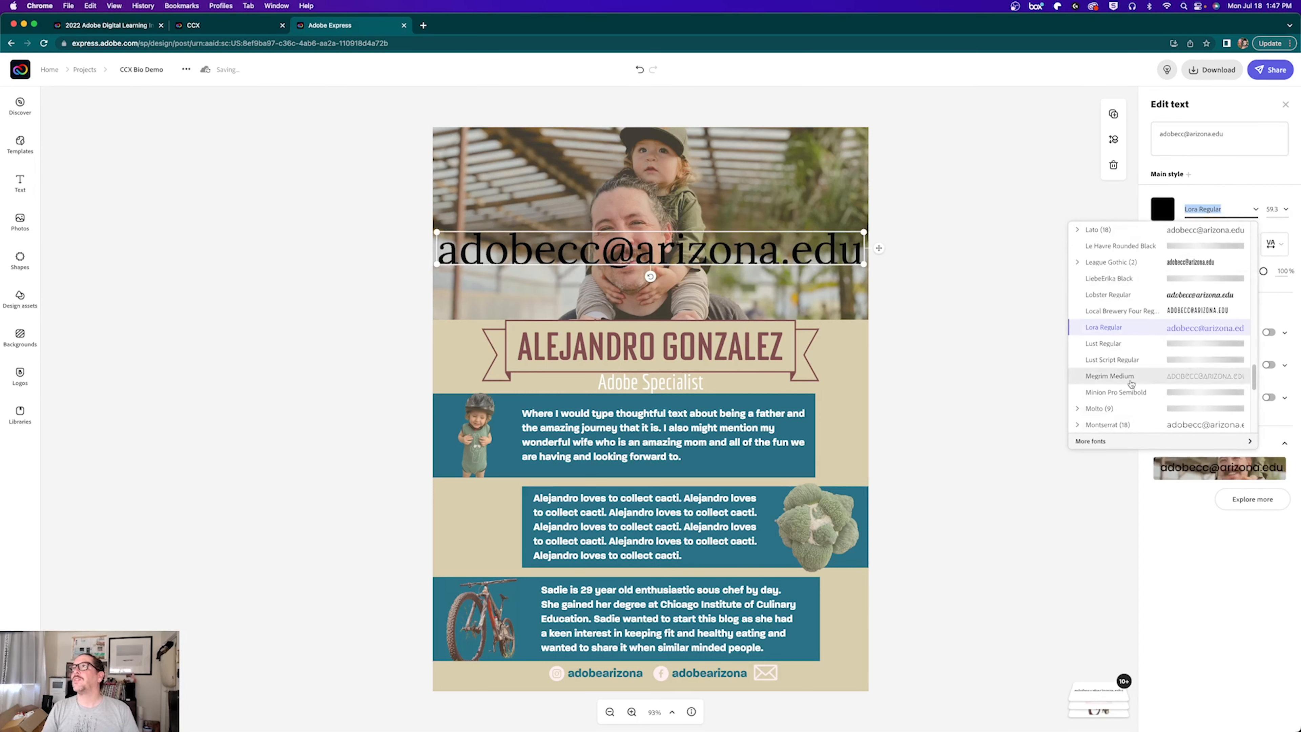
scroll(1118, 363, down, 3)
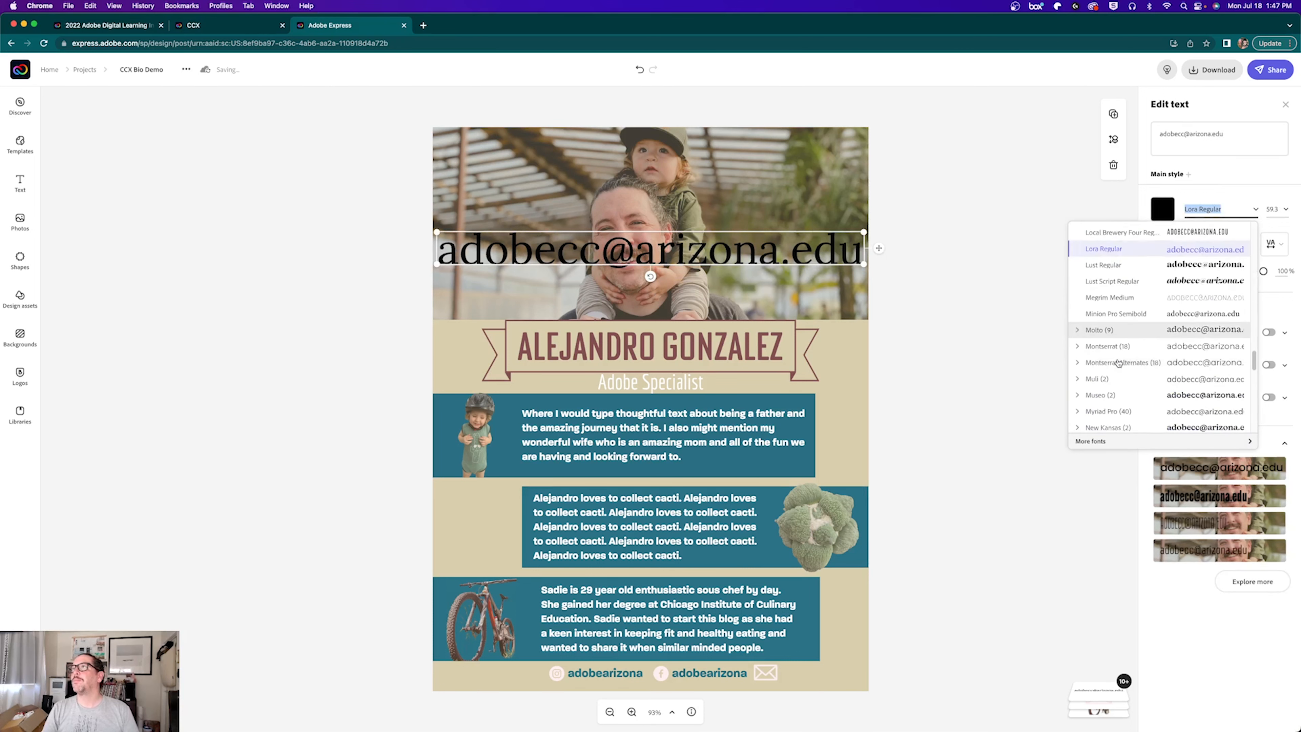
scroll(1118, 362, down, 5)
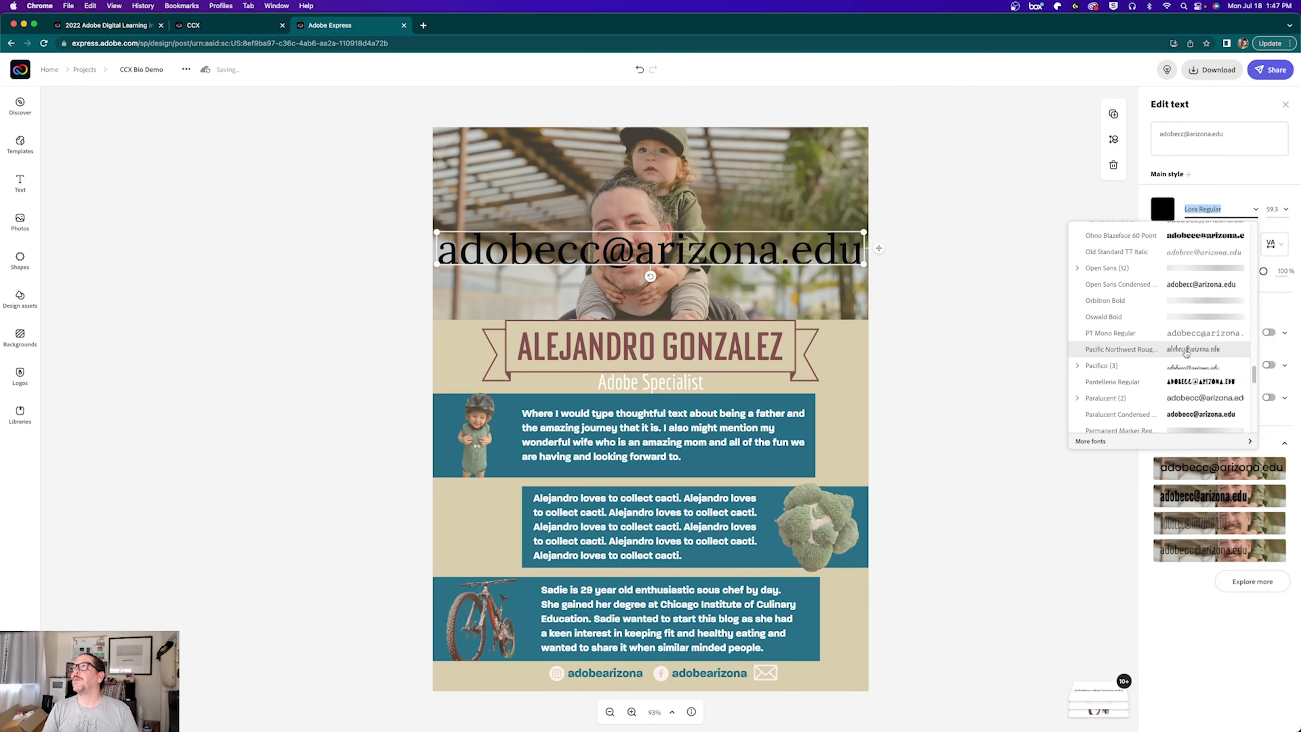
click(1130, 399)
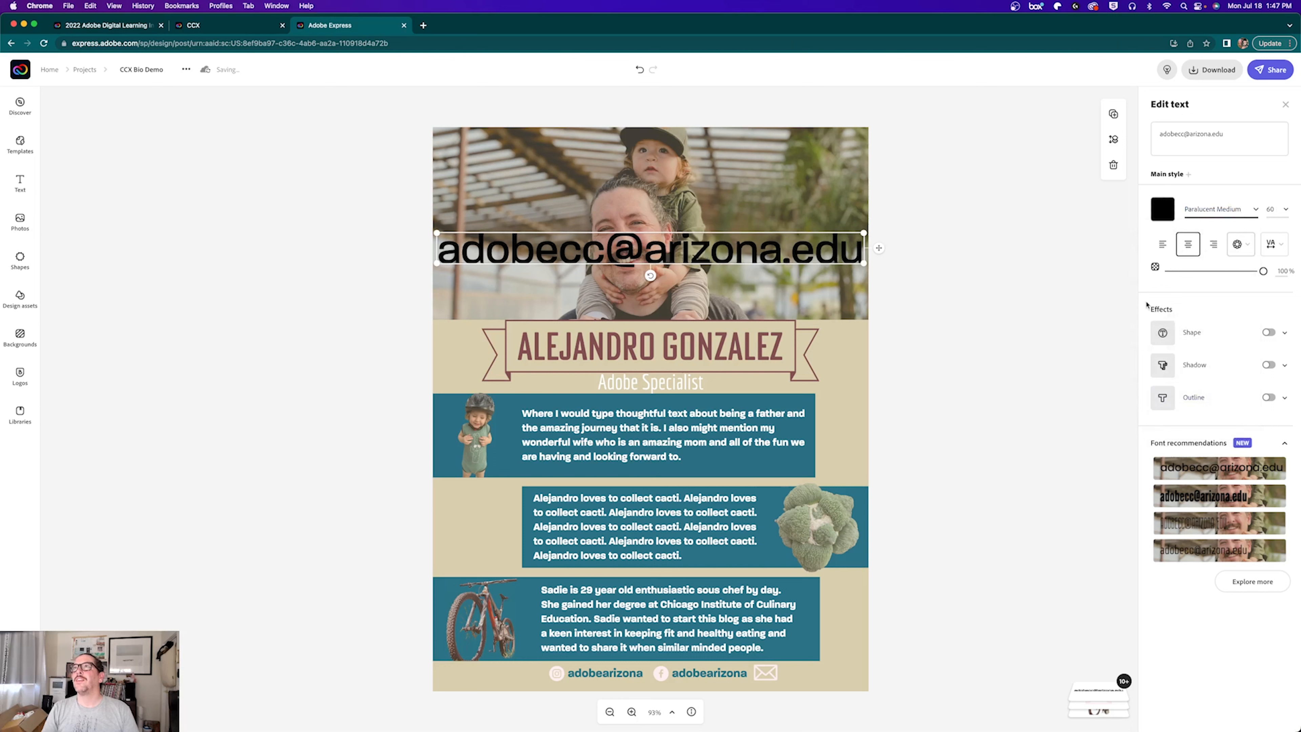
click(1162, 209)
click(1211, 318)
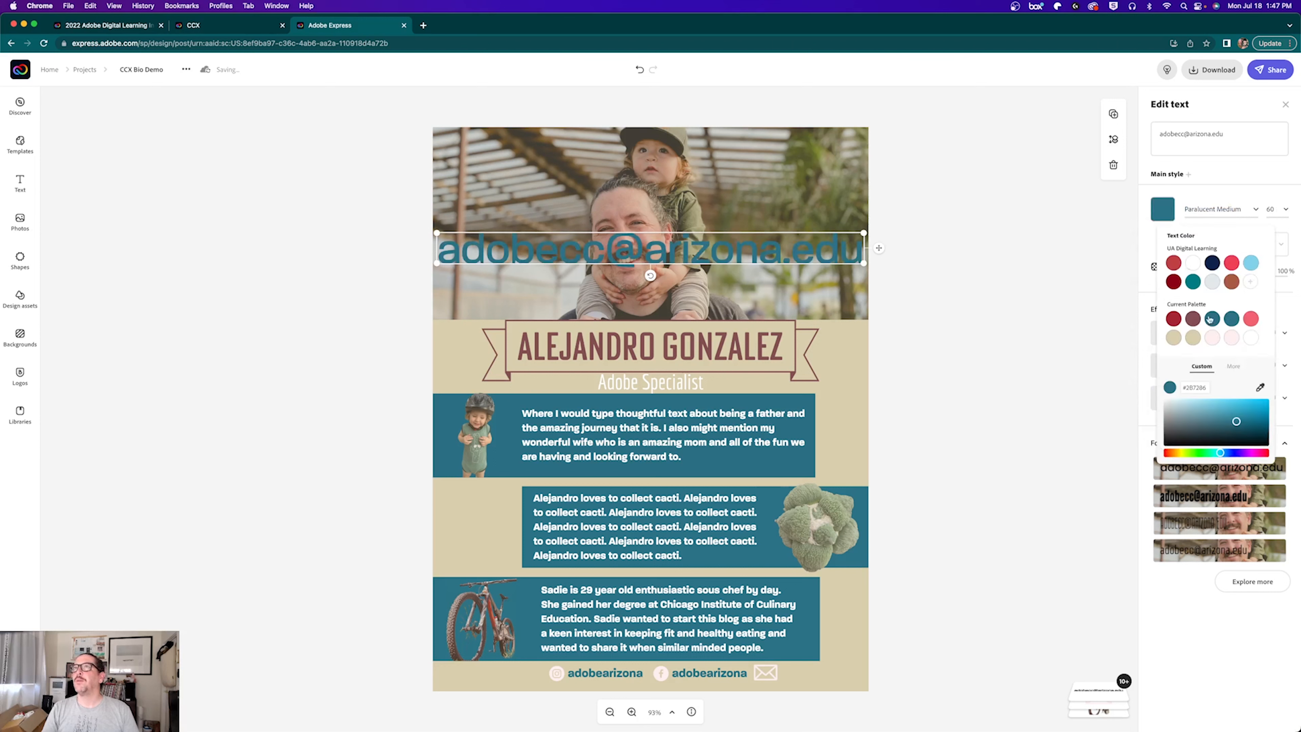
drag(865, 227, 761, 240)
drag(548, 276, 619, 605)
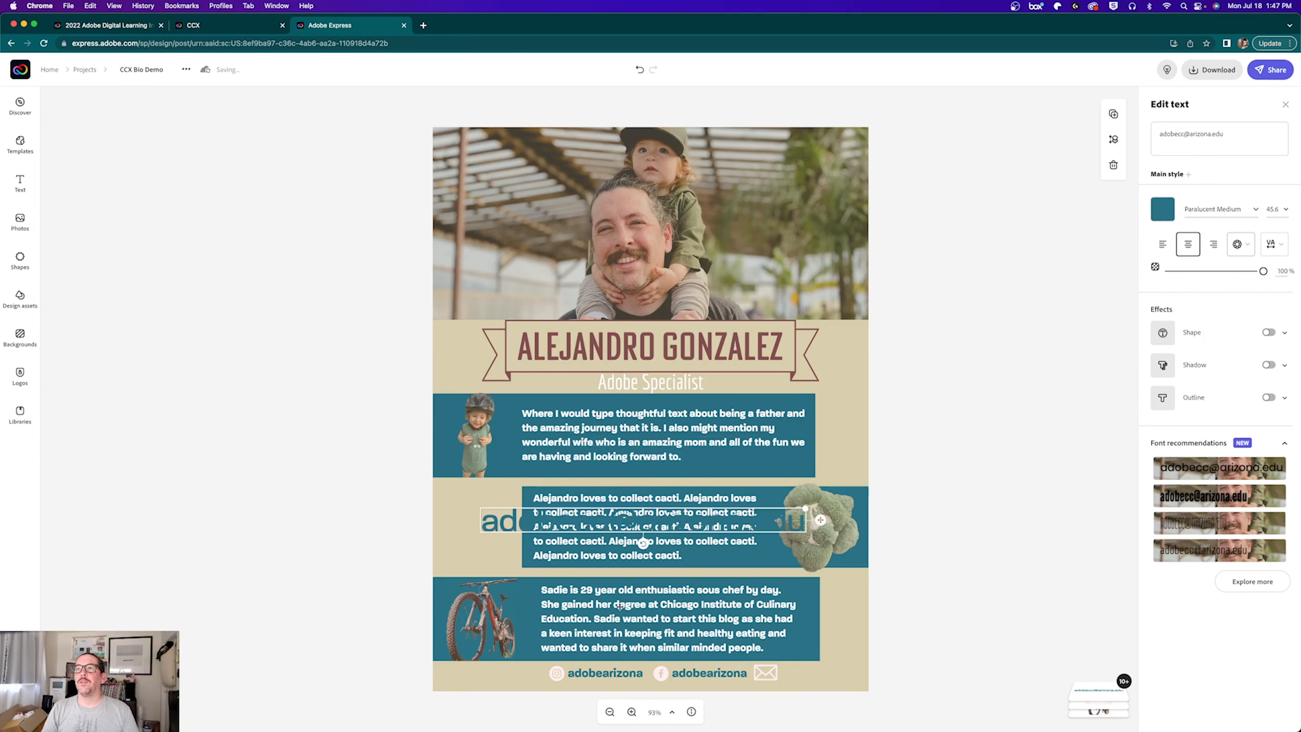
Step: Switch the e-mail text to Paralucent Bold at size 16
click(701, 674)
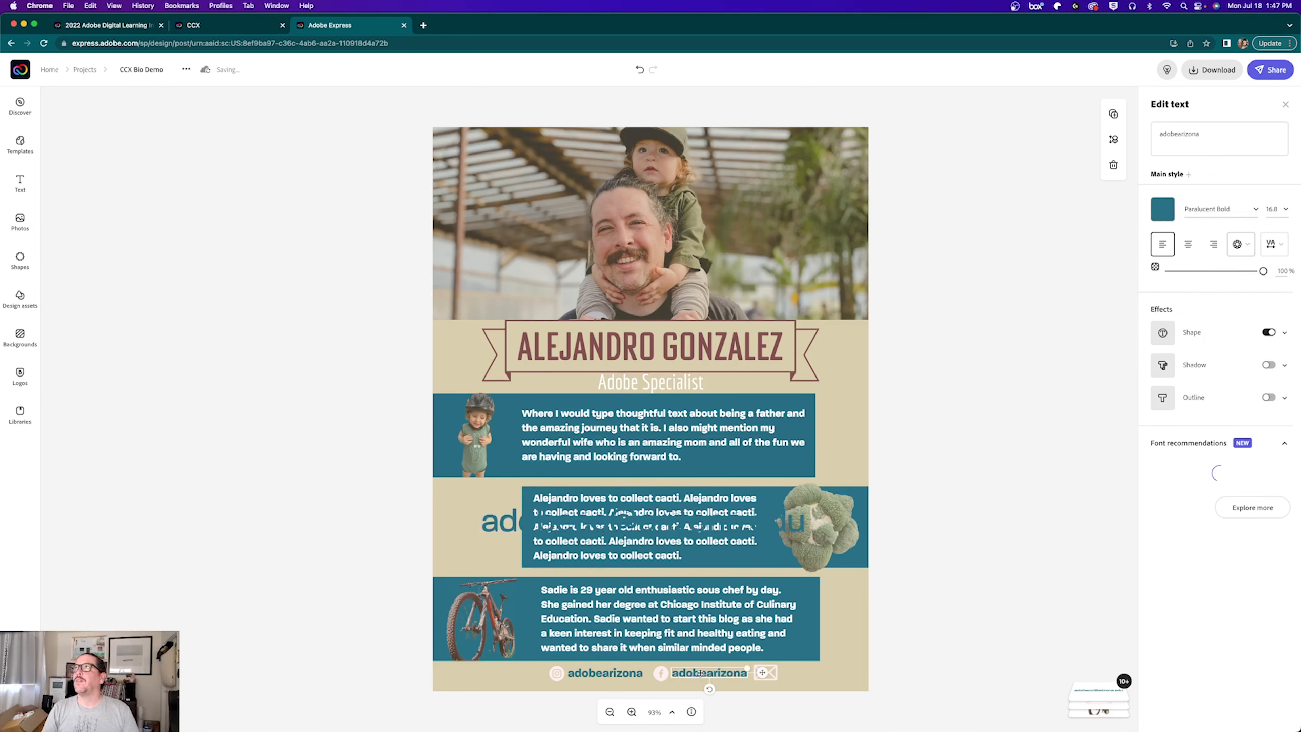
click(502, 519)
click(1212, 209)
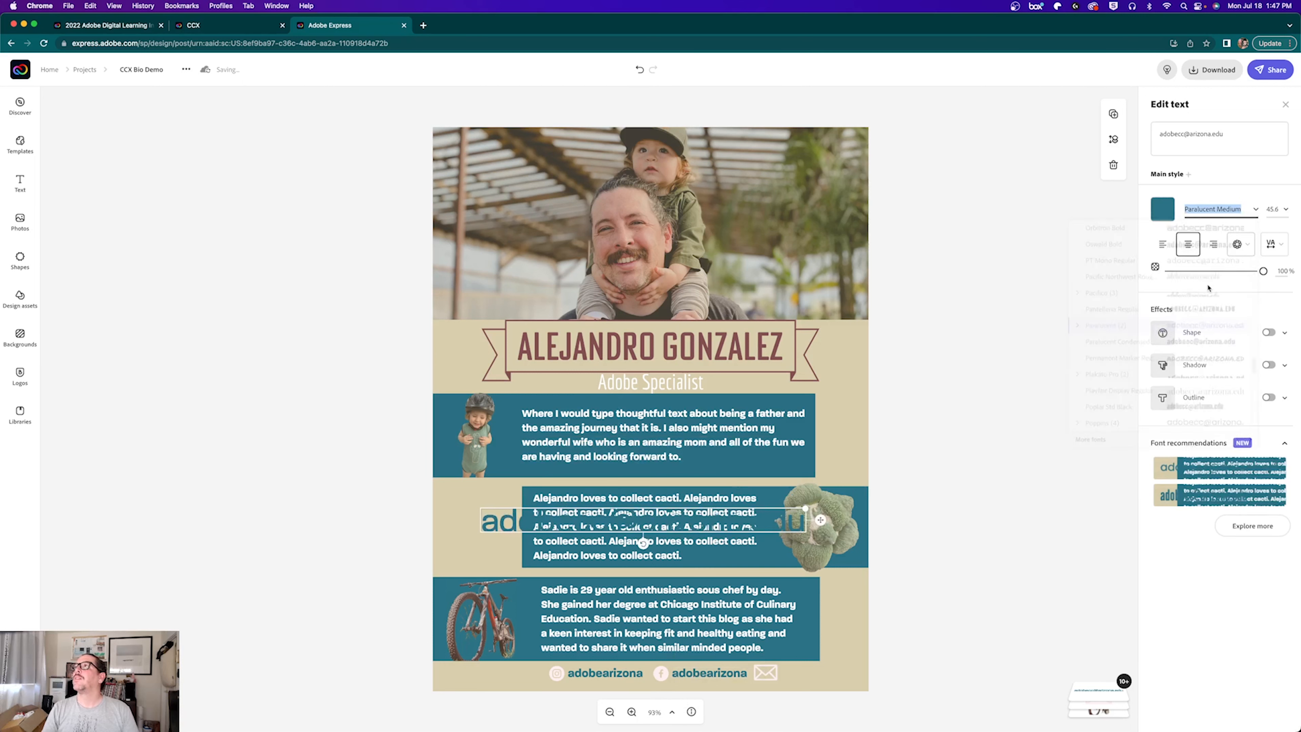
click(1101, 326)
click(1108, 360)
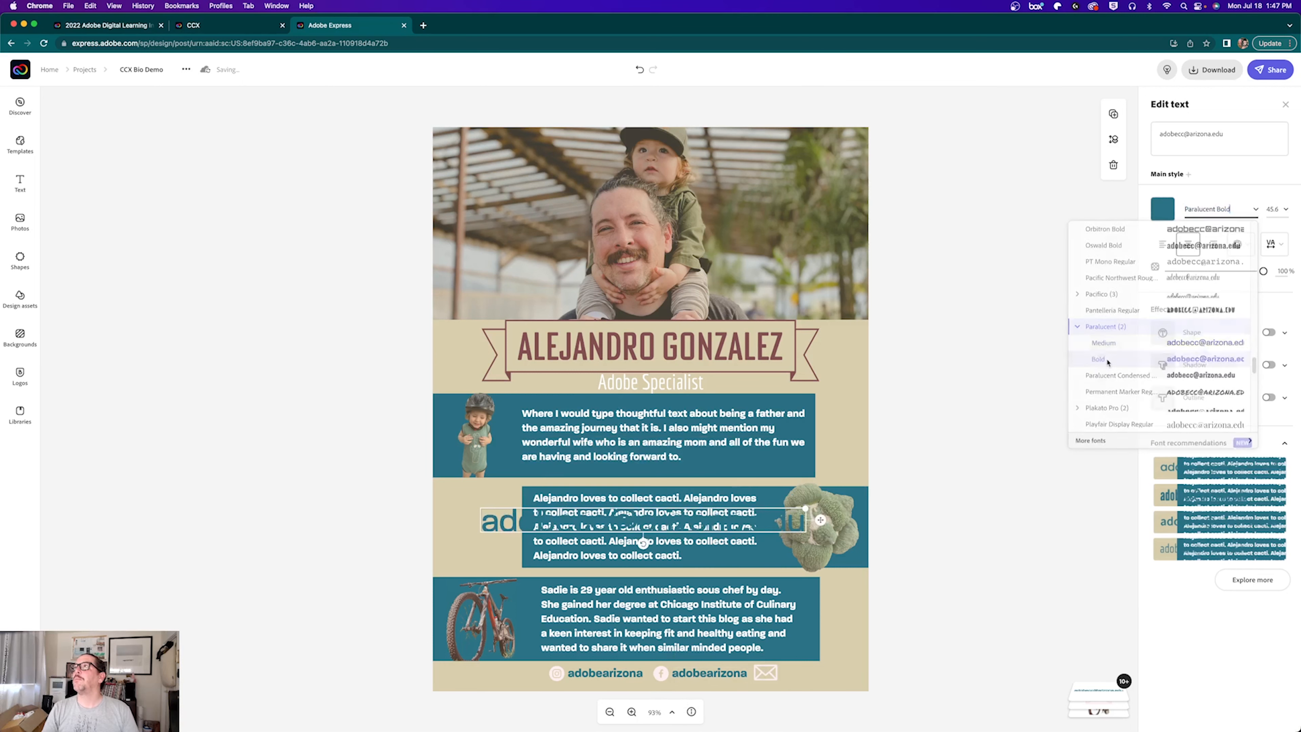
click(1272, 209)
text(16.8)
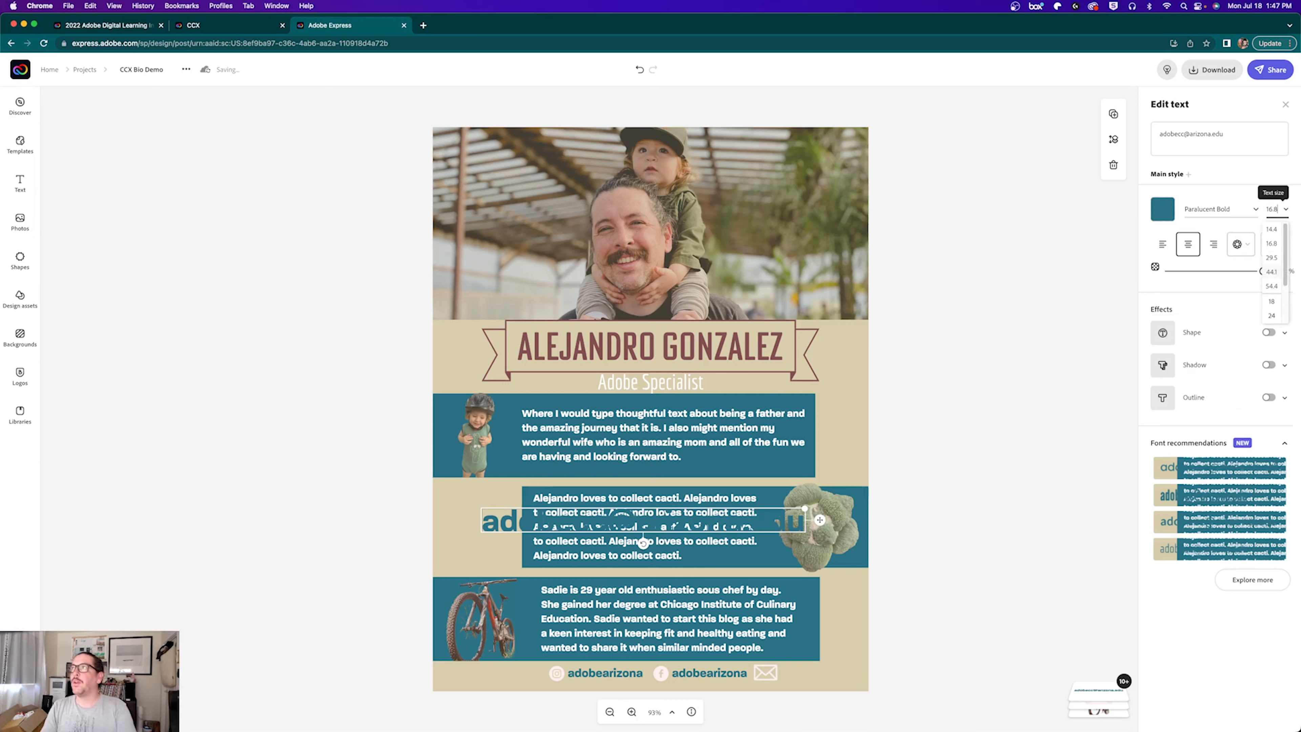
key(Return)
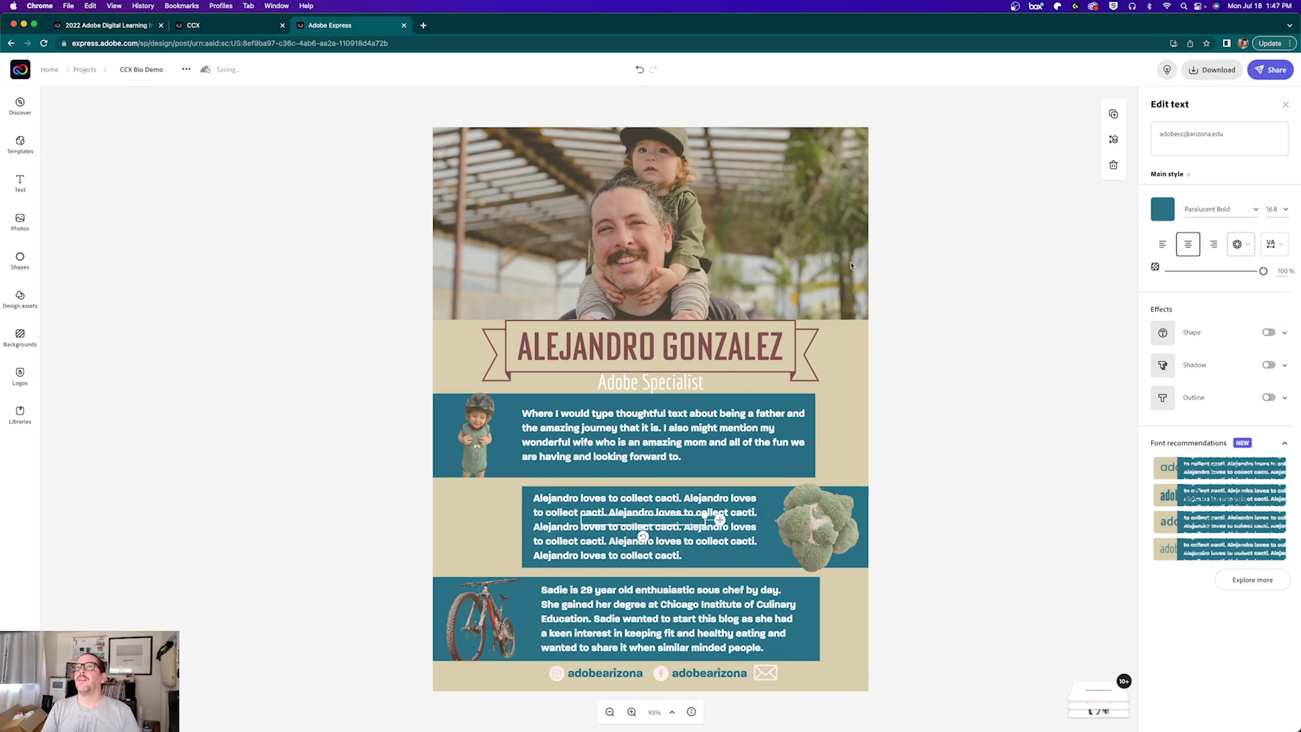
Step: Move the e-mail text into the bottom-right contact row and shift both handles further left
drag(653, 513, 813, 667)
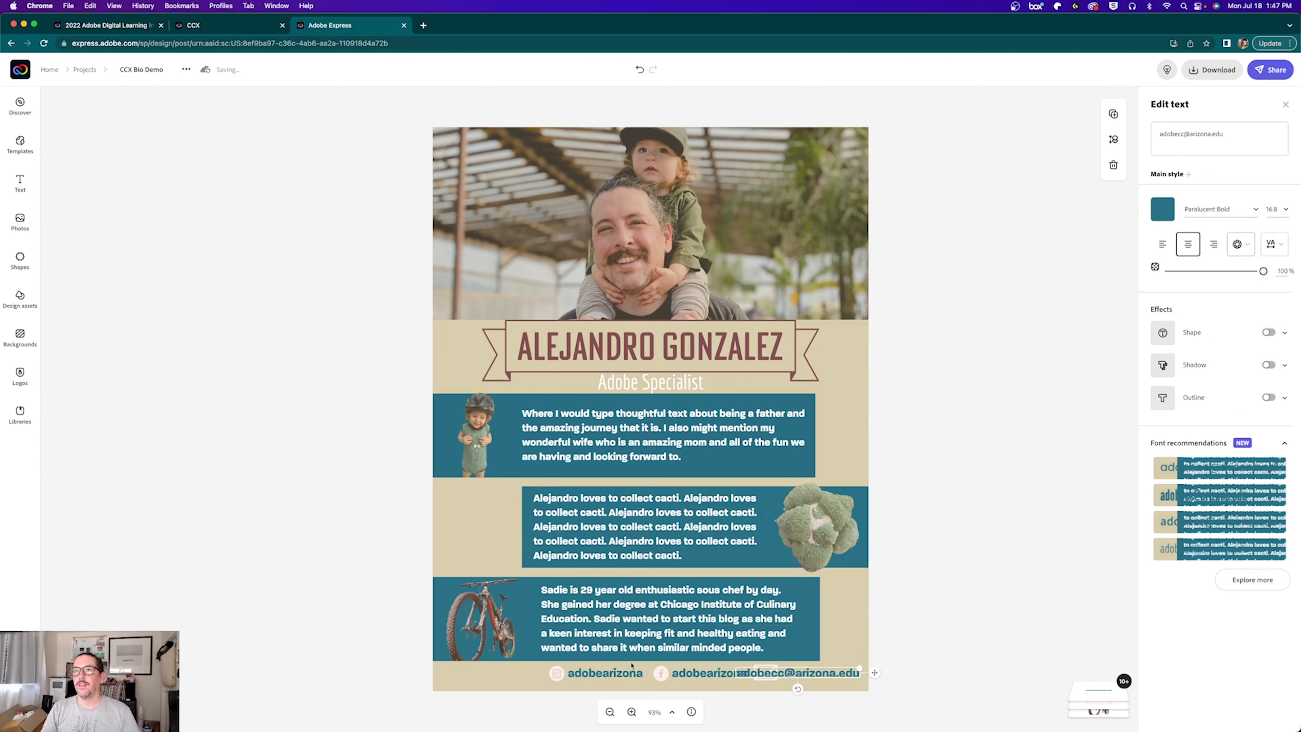
drag(585, 682, 484, 684)
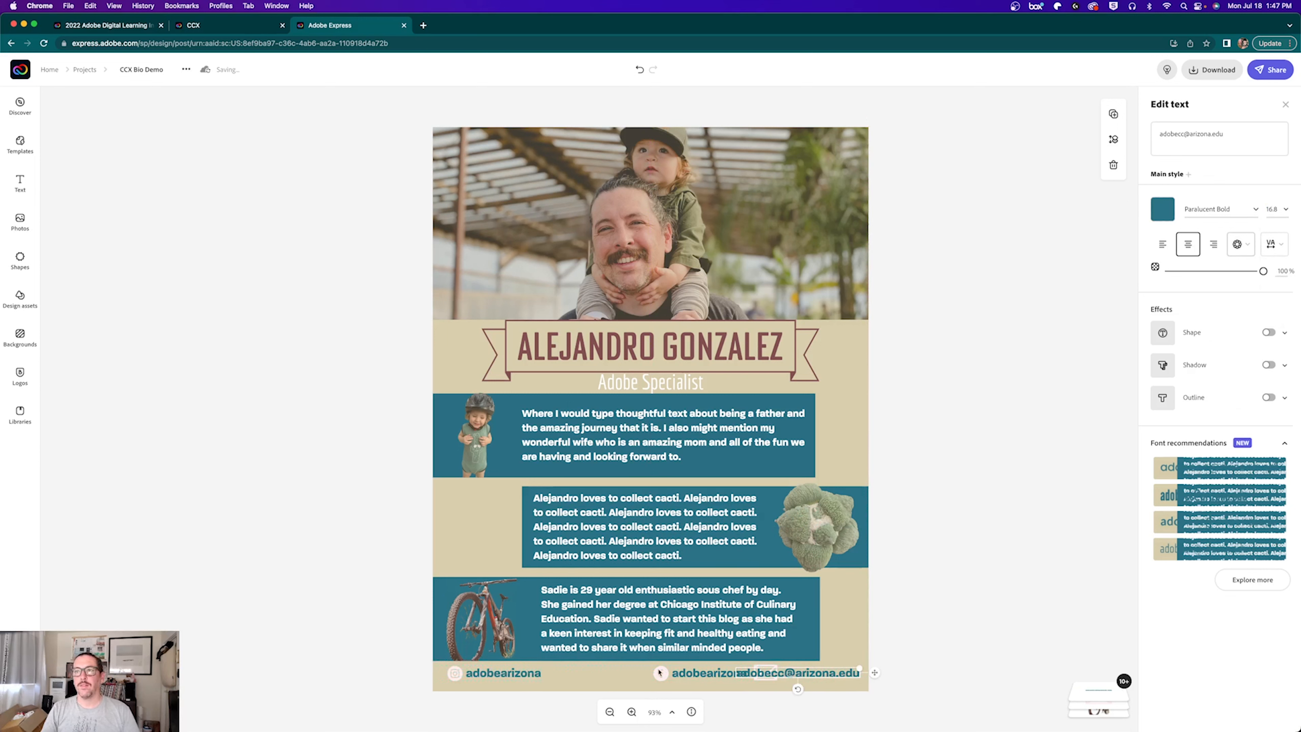
drag(677, 680, 535, 683)
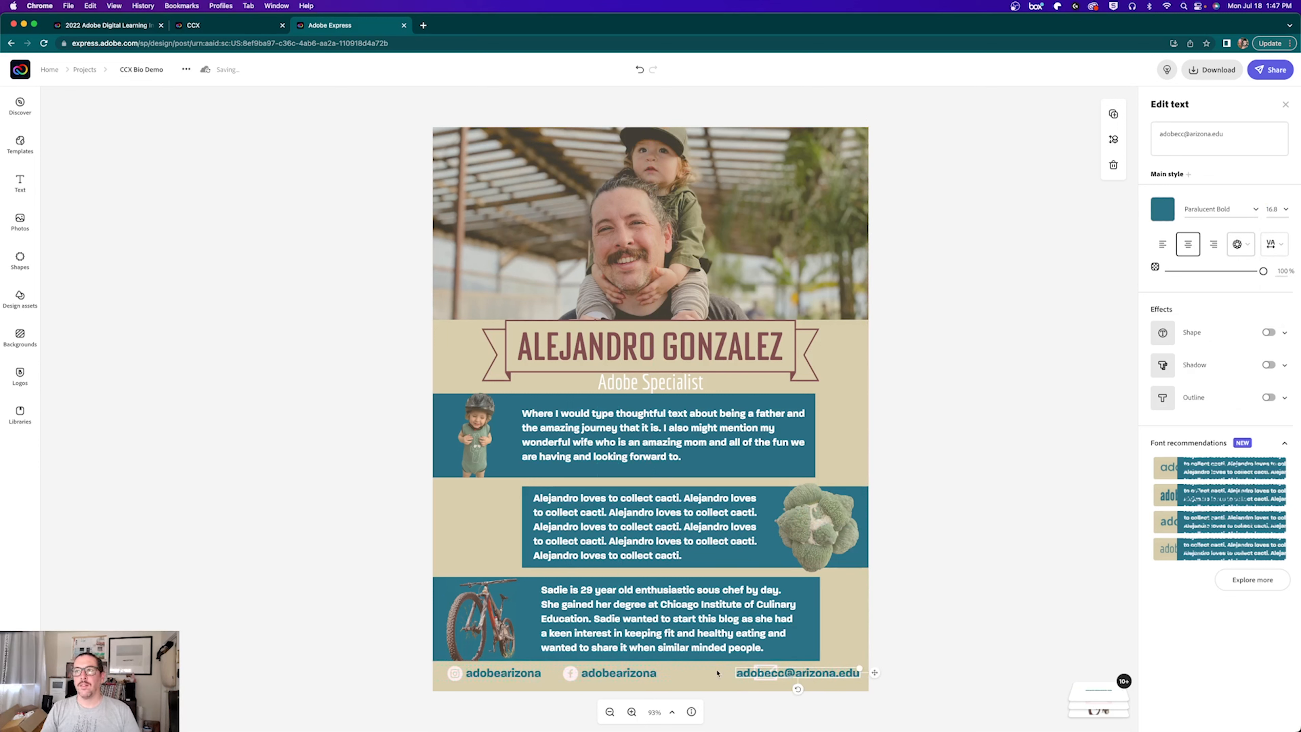
Step: Place the envelope icon next to the Facebook handle with the e-mail text right beside it
click(772, 683)
drag(786, 677, 788, 688)
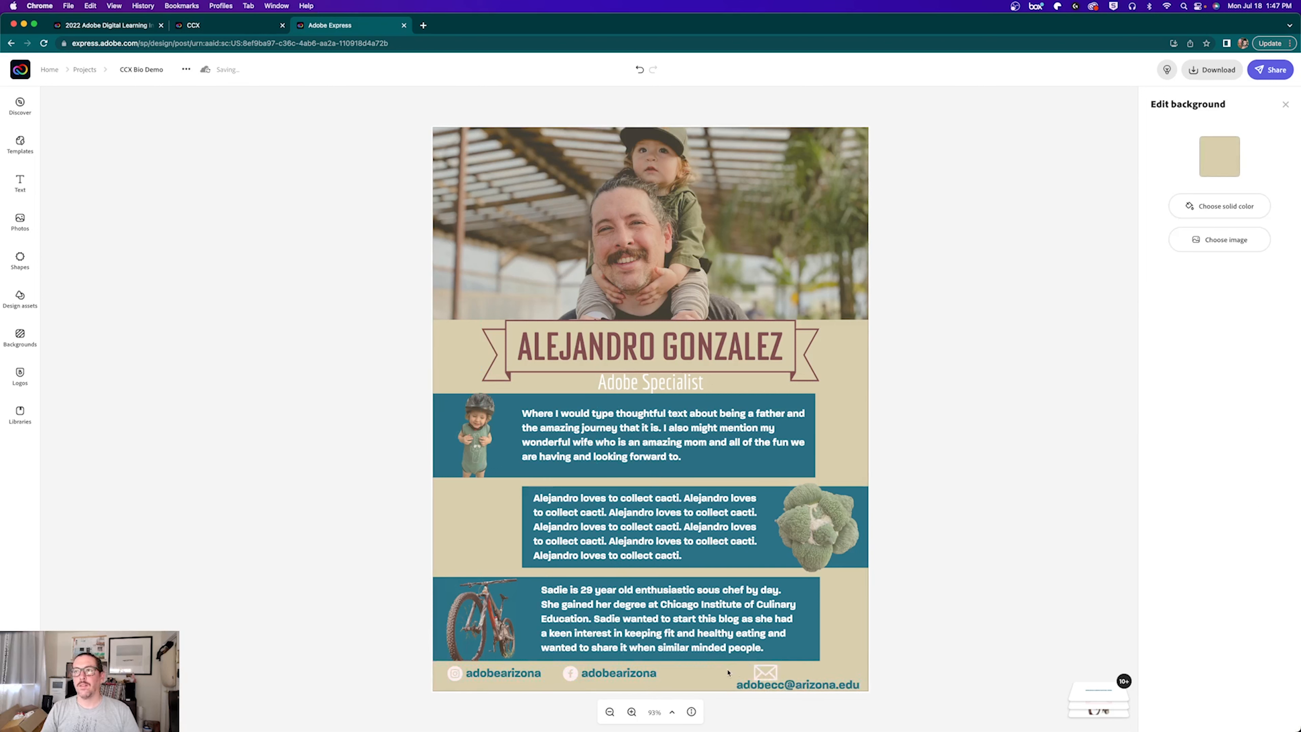
click(760, 669)
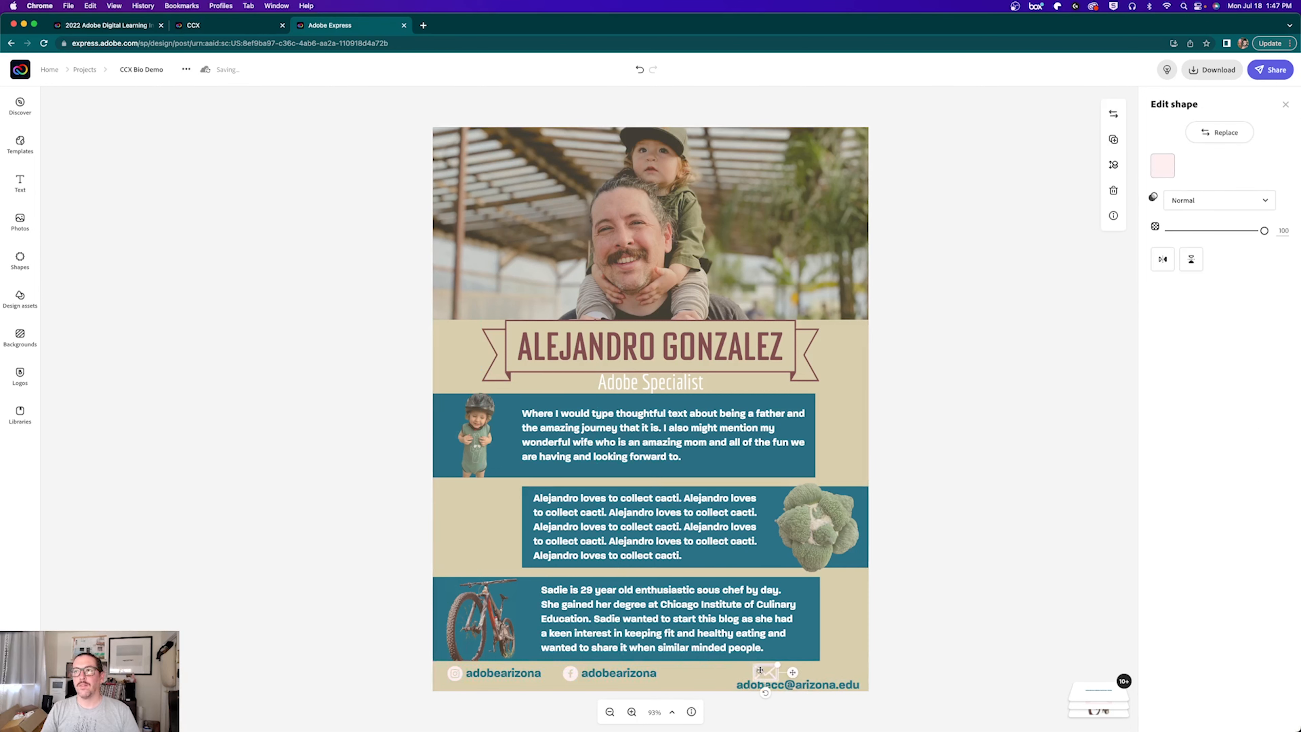
drag(764, 673, 688, 680)
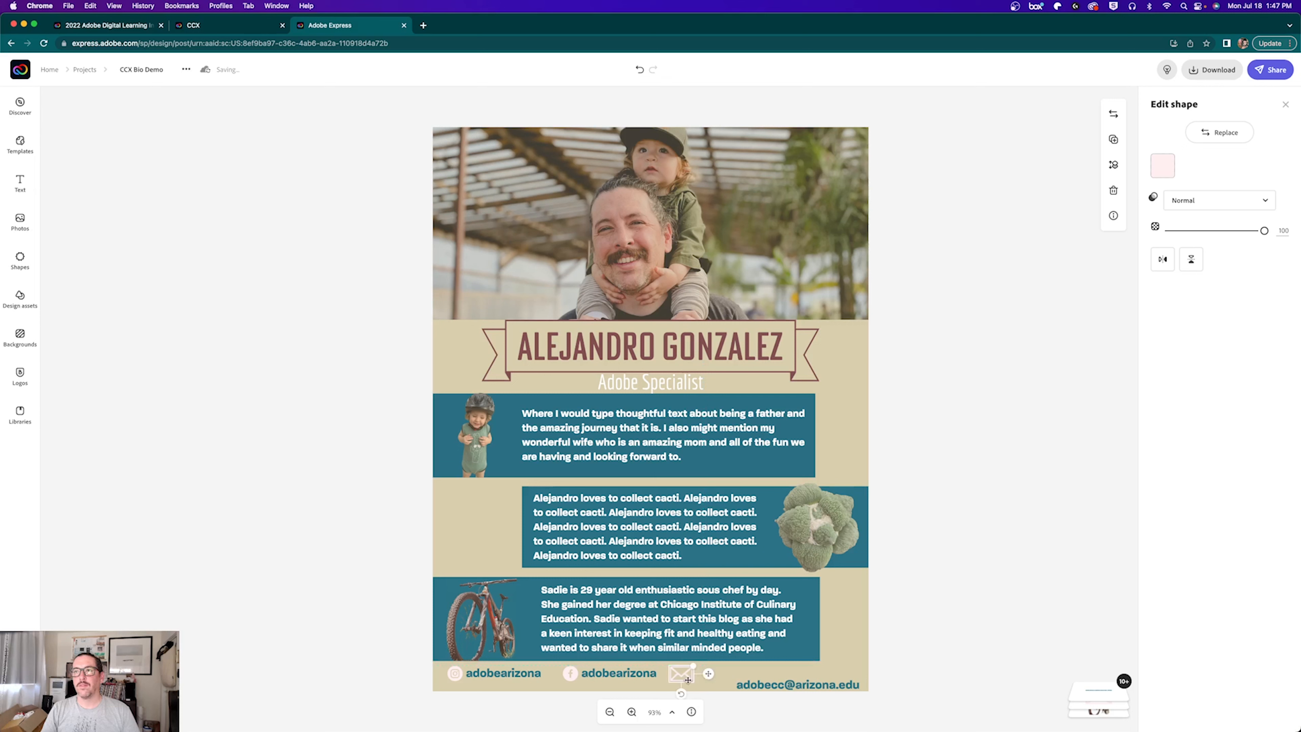
drag(766, 688, 729, 677)
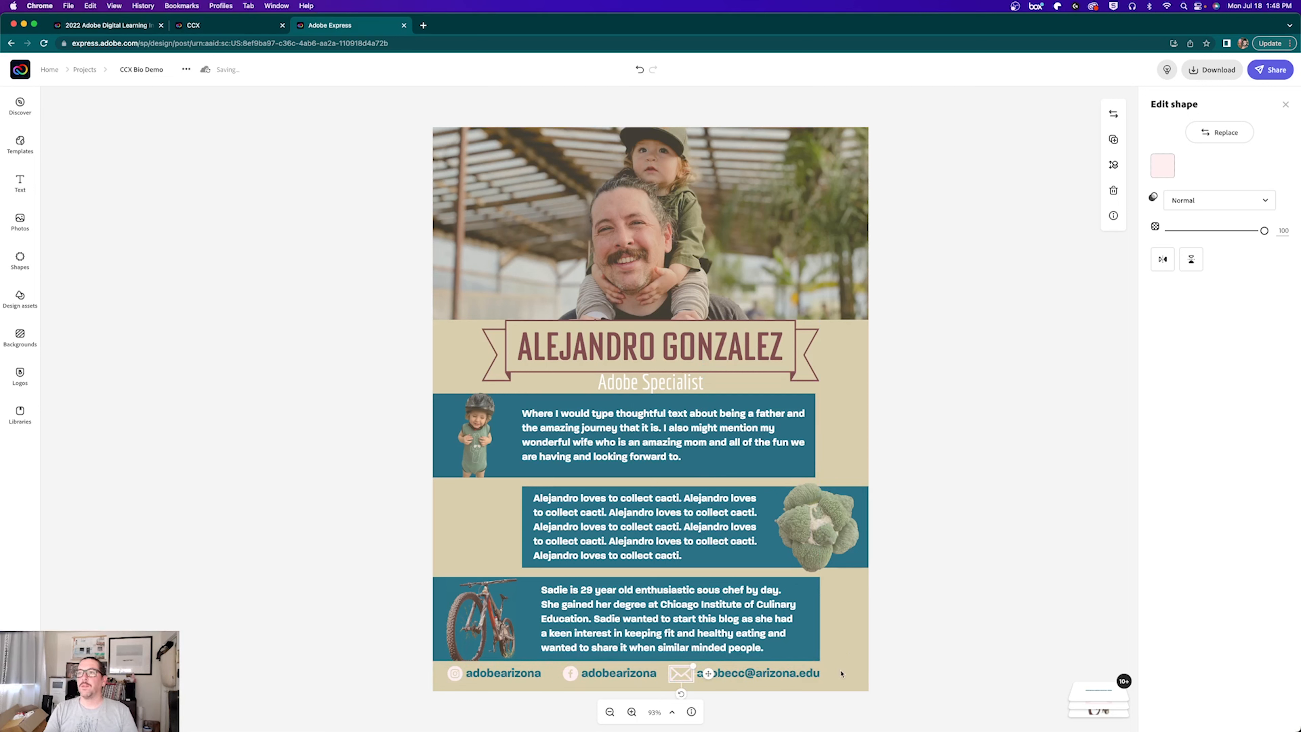
Step: Nudge the envelope-and-e-mail pair right, then nudge the Facebook handle right to even the spacing
drag(841, 673, 675, 683)
key(Right)
key(Right)
key(Right)
key(Right)
key(Right)
key(Right)
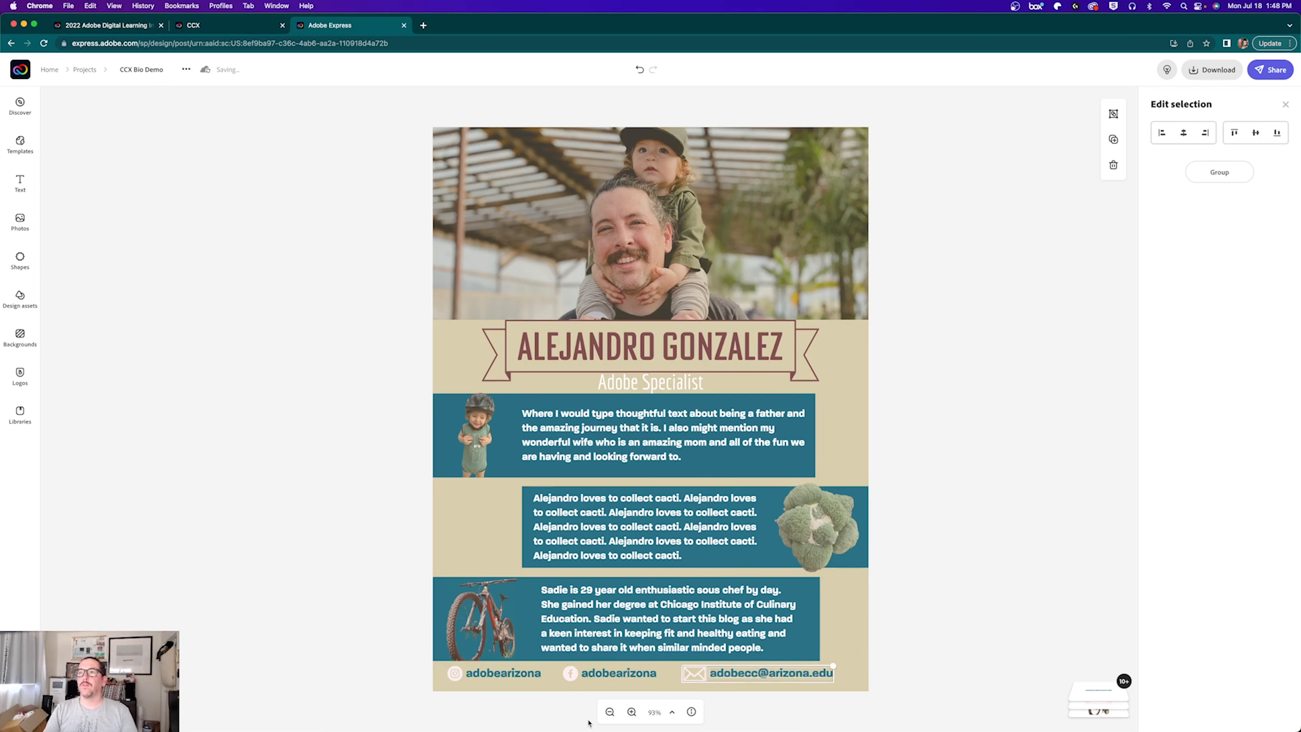
key(Right)
key(Right)
key(Right)
key(Right)
key(Right)
key(Right)
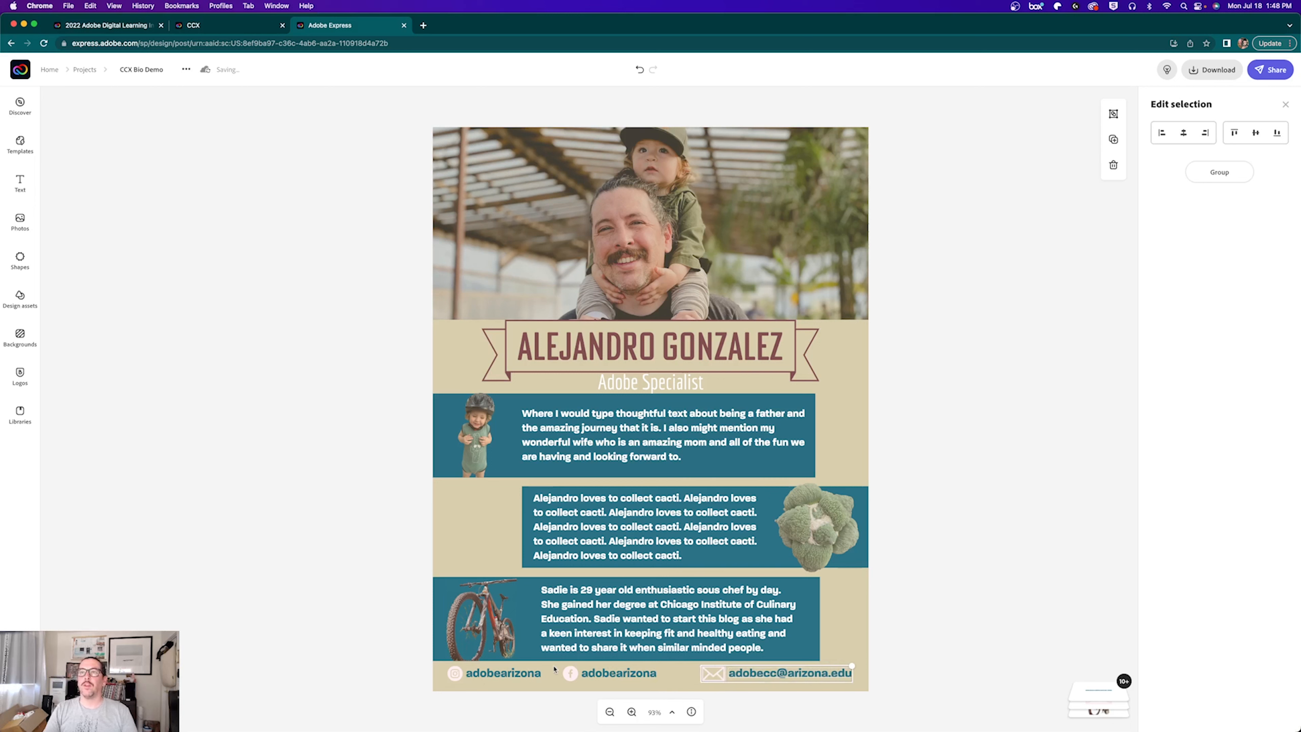
drag(553, 670, 614, 683)
key(Right)
key(Right)
key(Right)
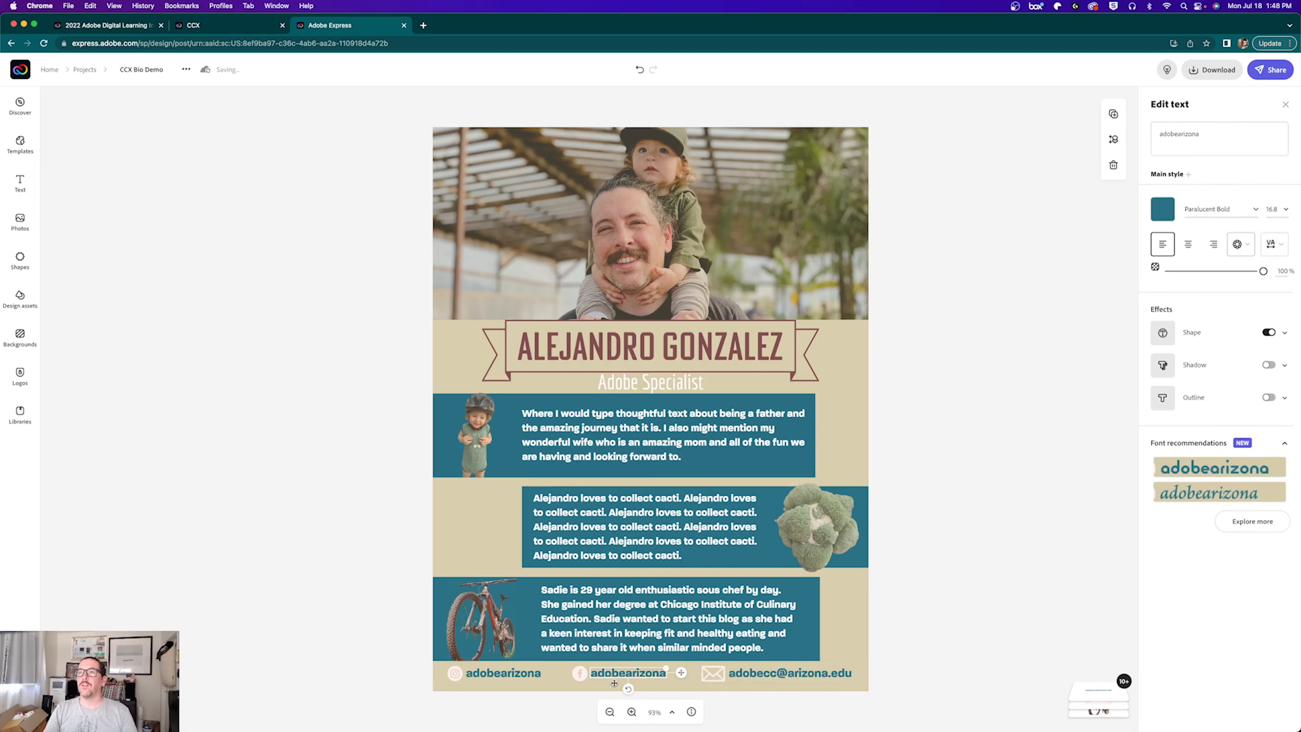
click(337, 447)
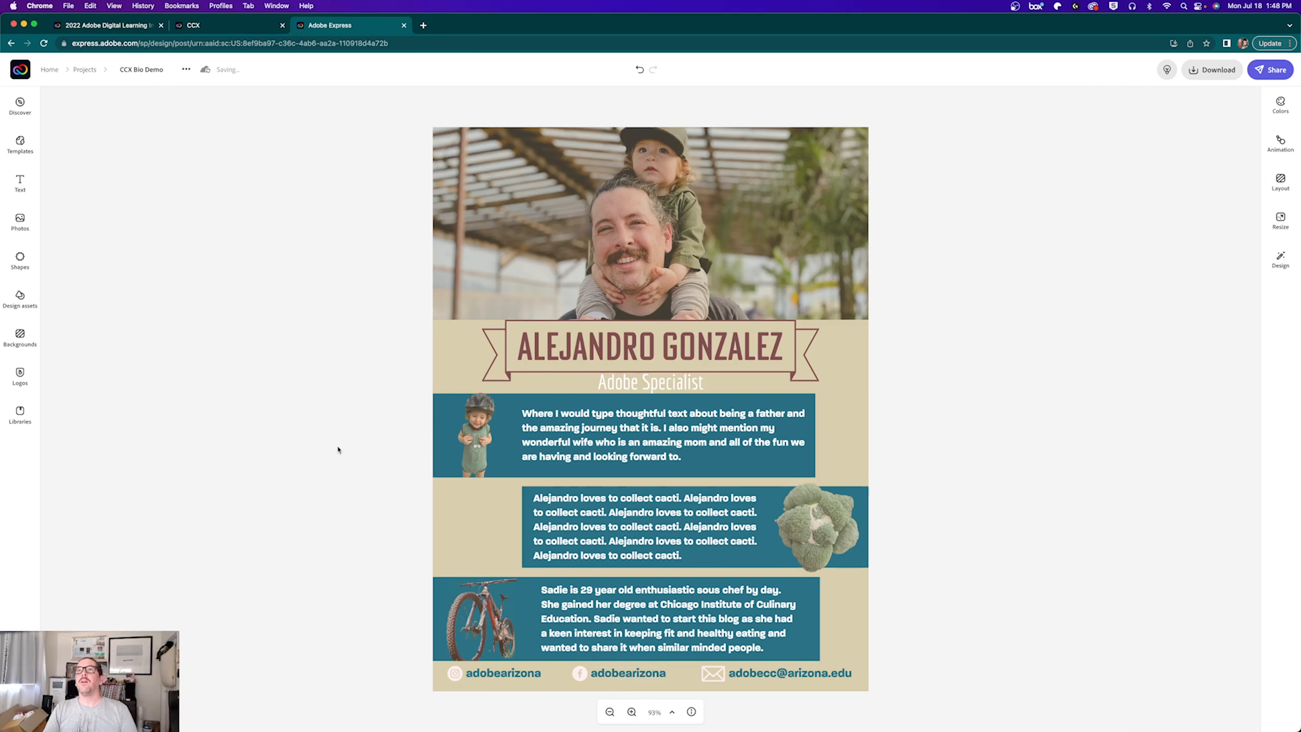
click(456, 356)
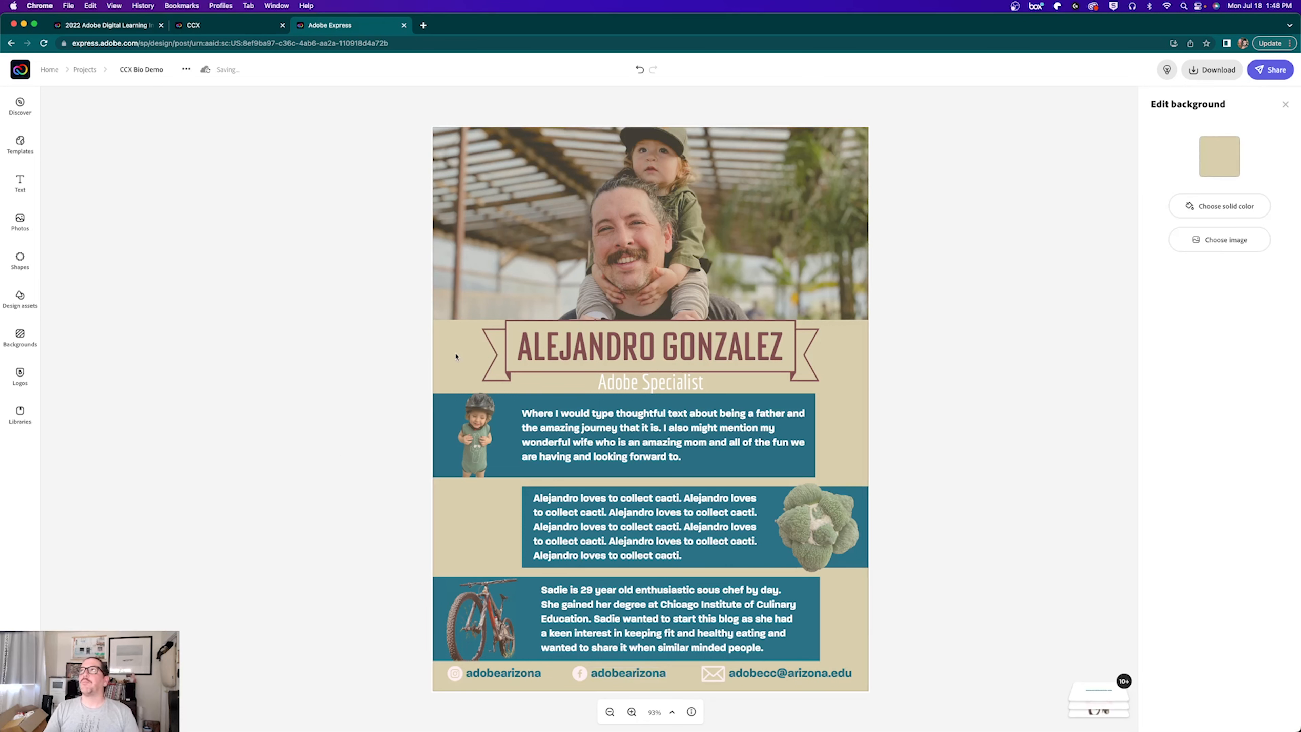
click(1216, 157)
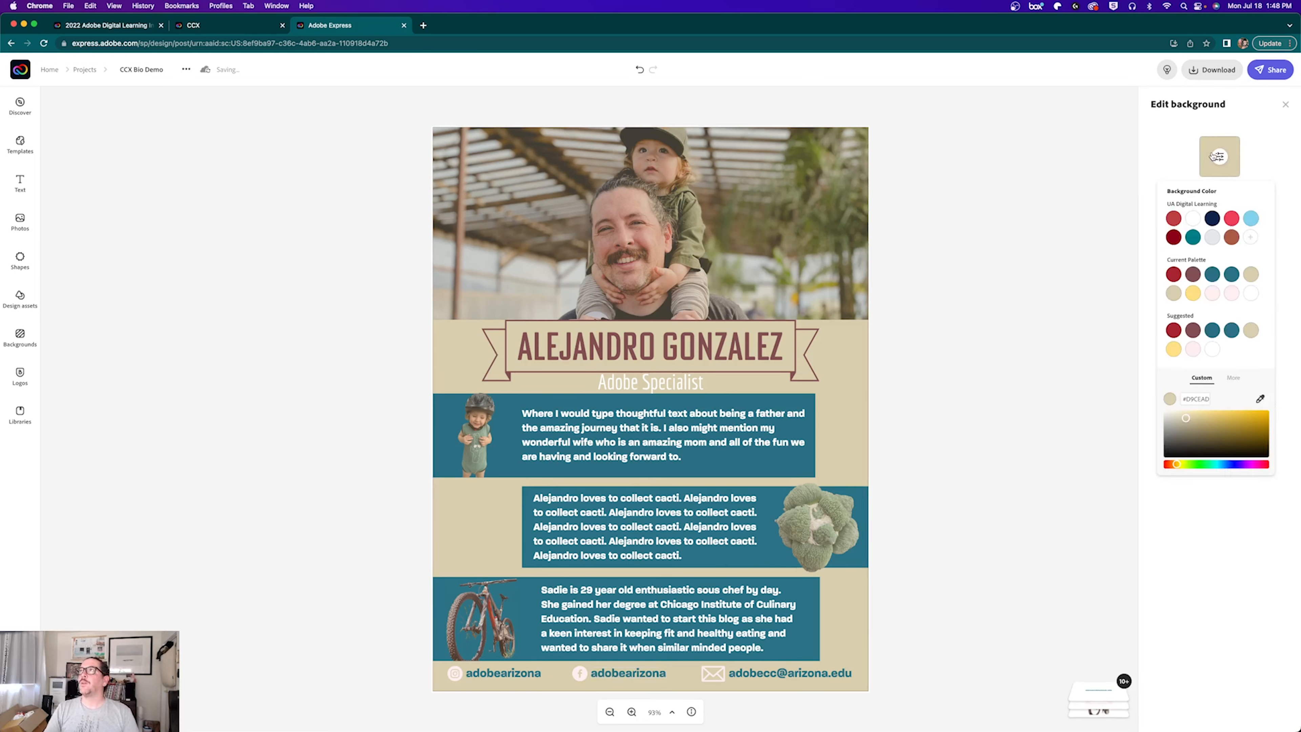
click(1230, 237)
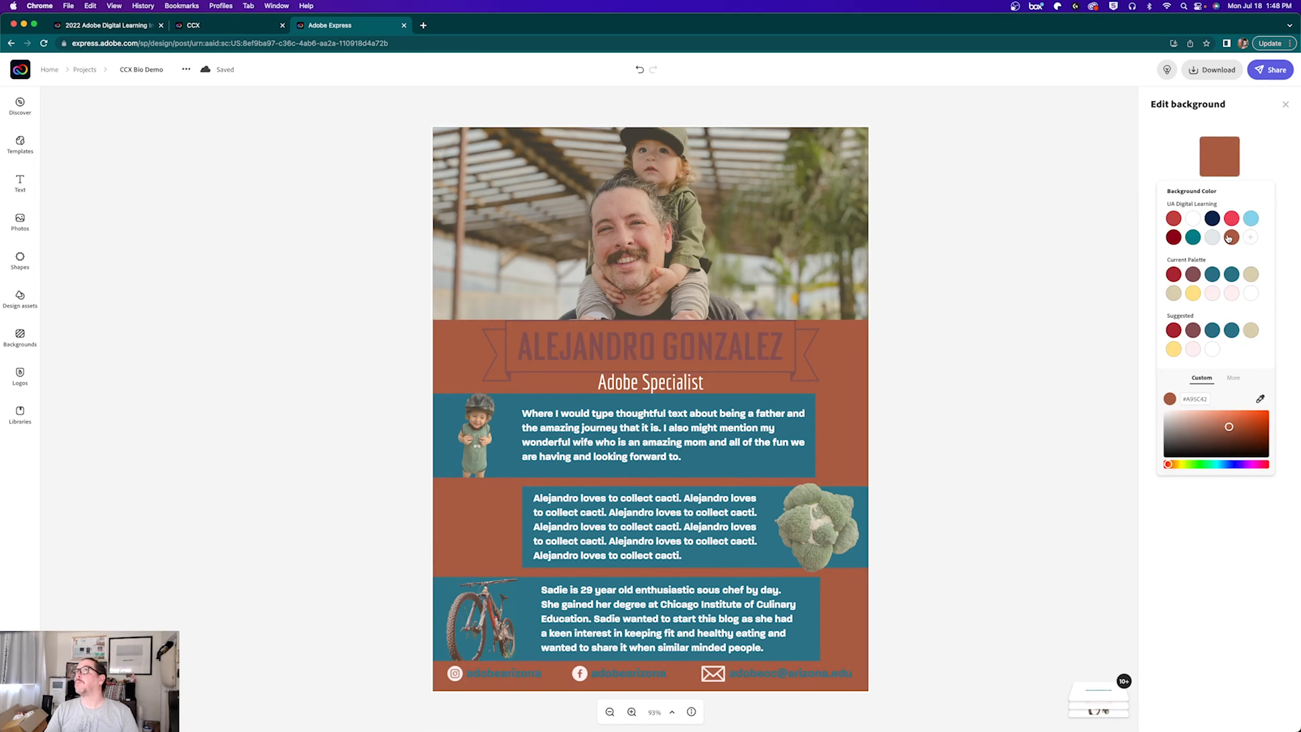
click(1191, 275)
click(1211, 275)
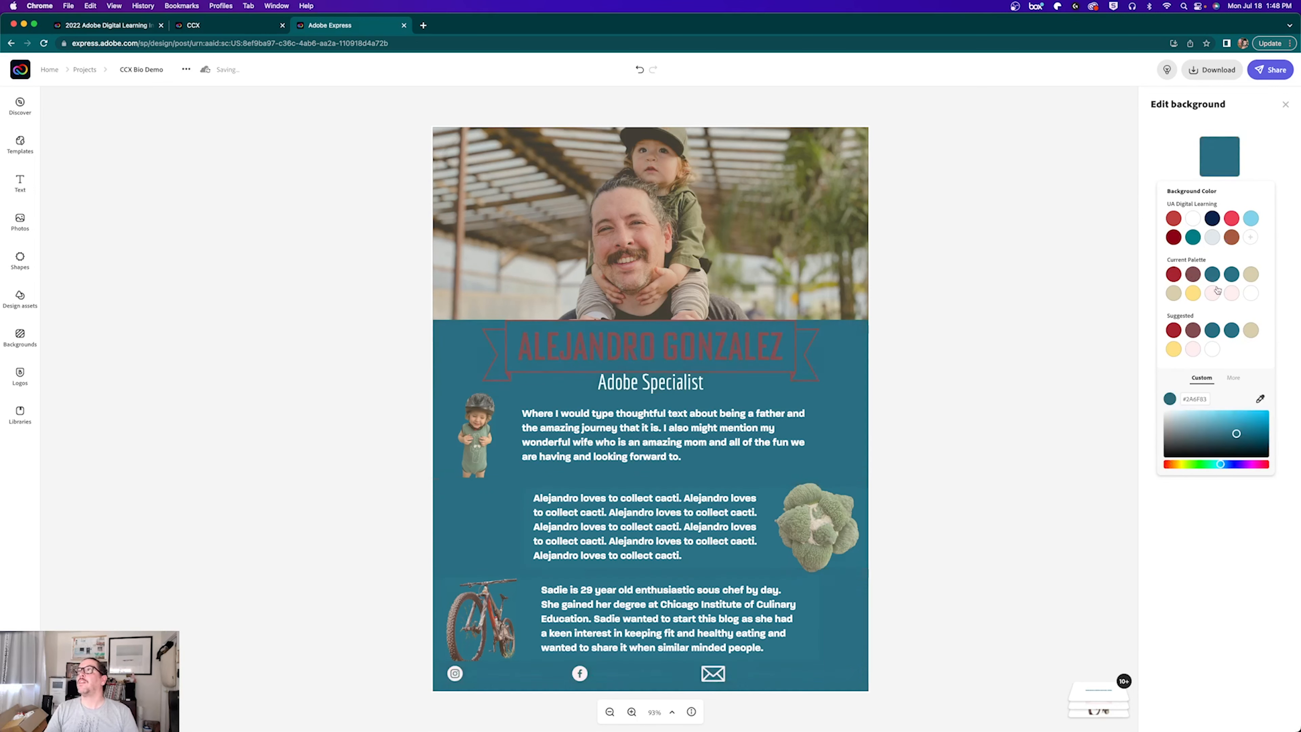
click(1212, 294)
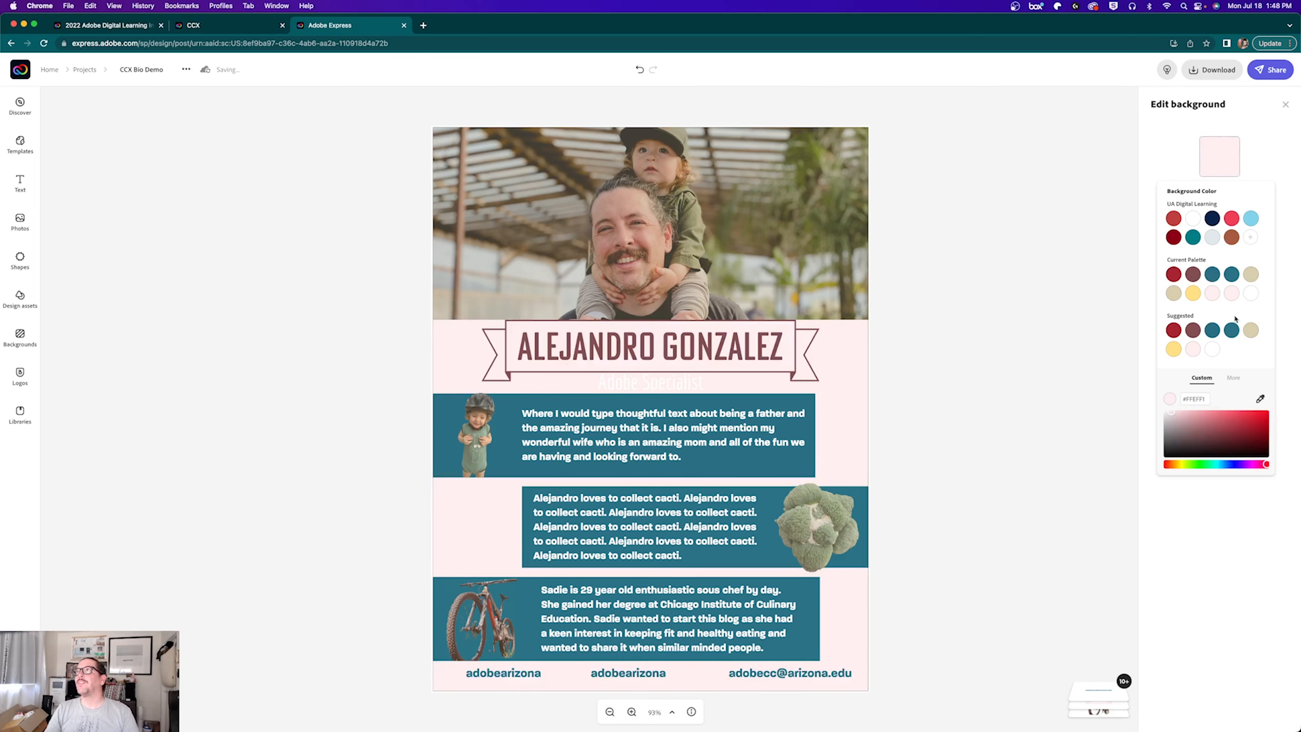
click(1211, 350)
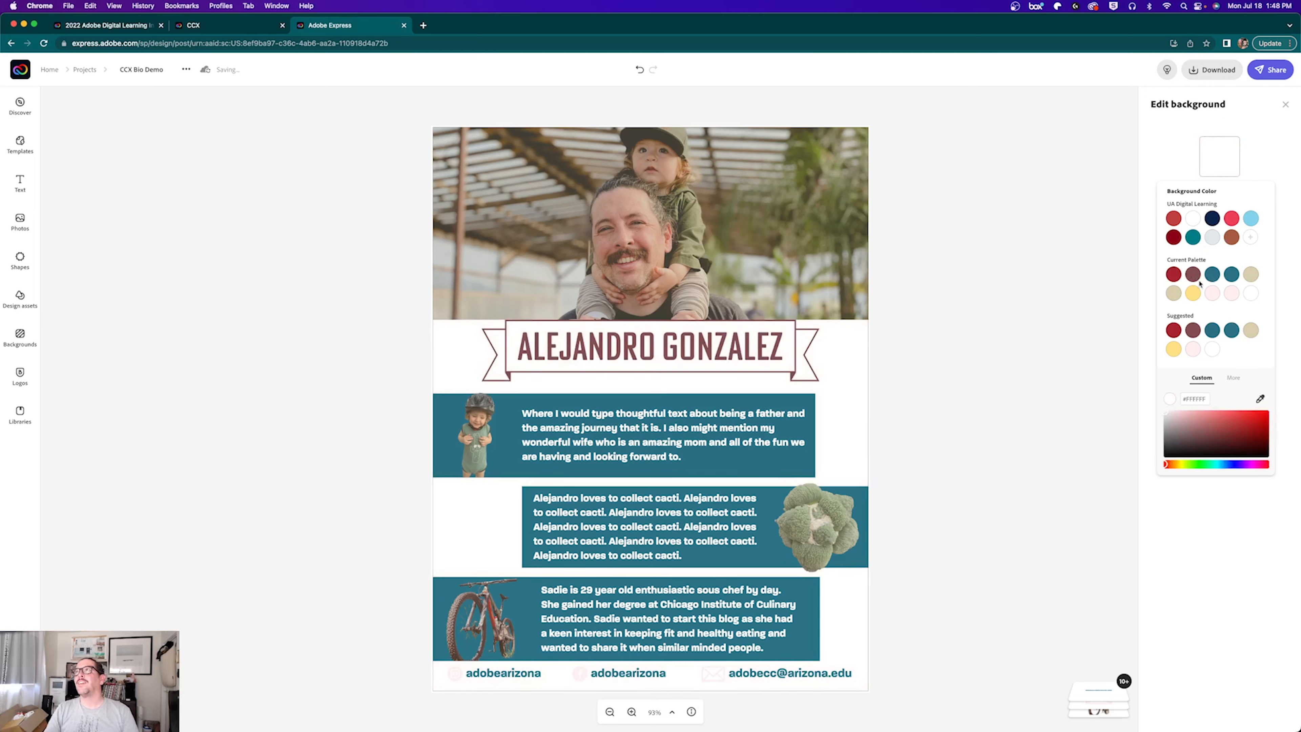
click(1172, 294)
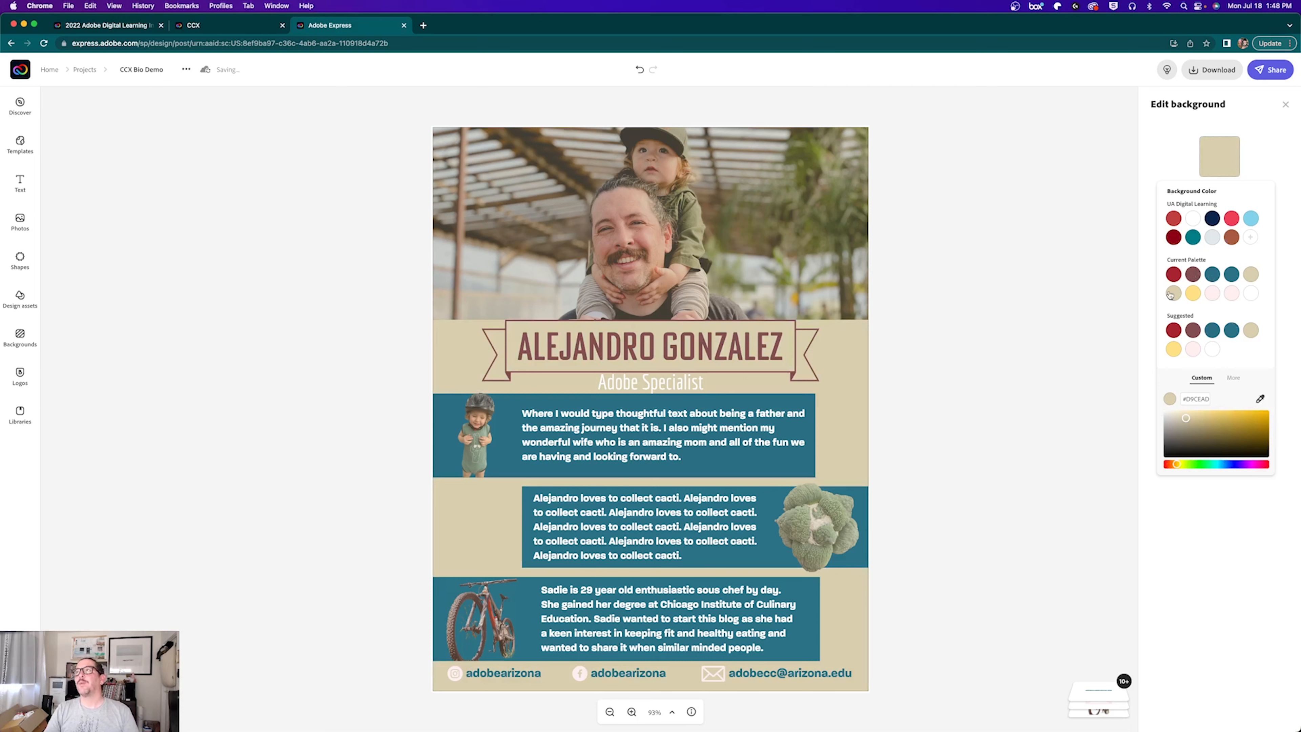
click(702, 345)
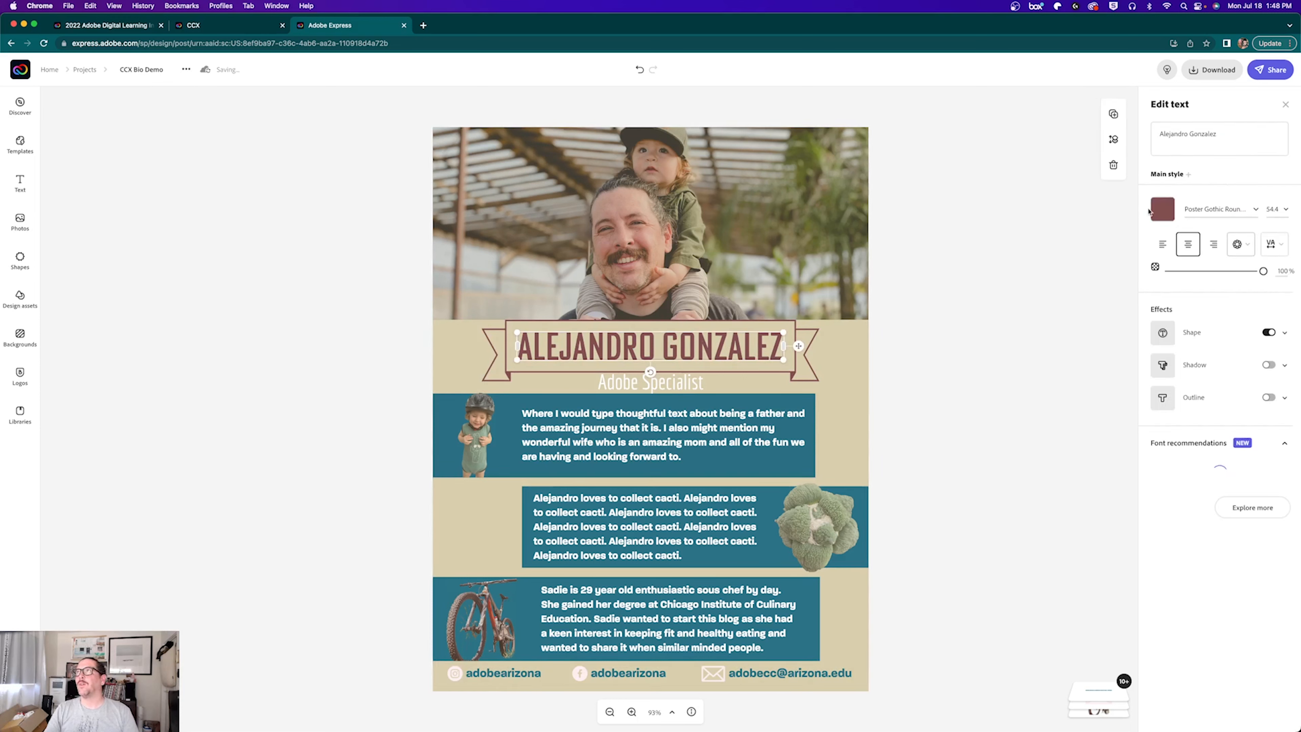
Step: Make the name title text teal
click(1161, 209)
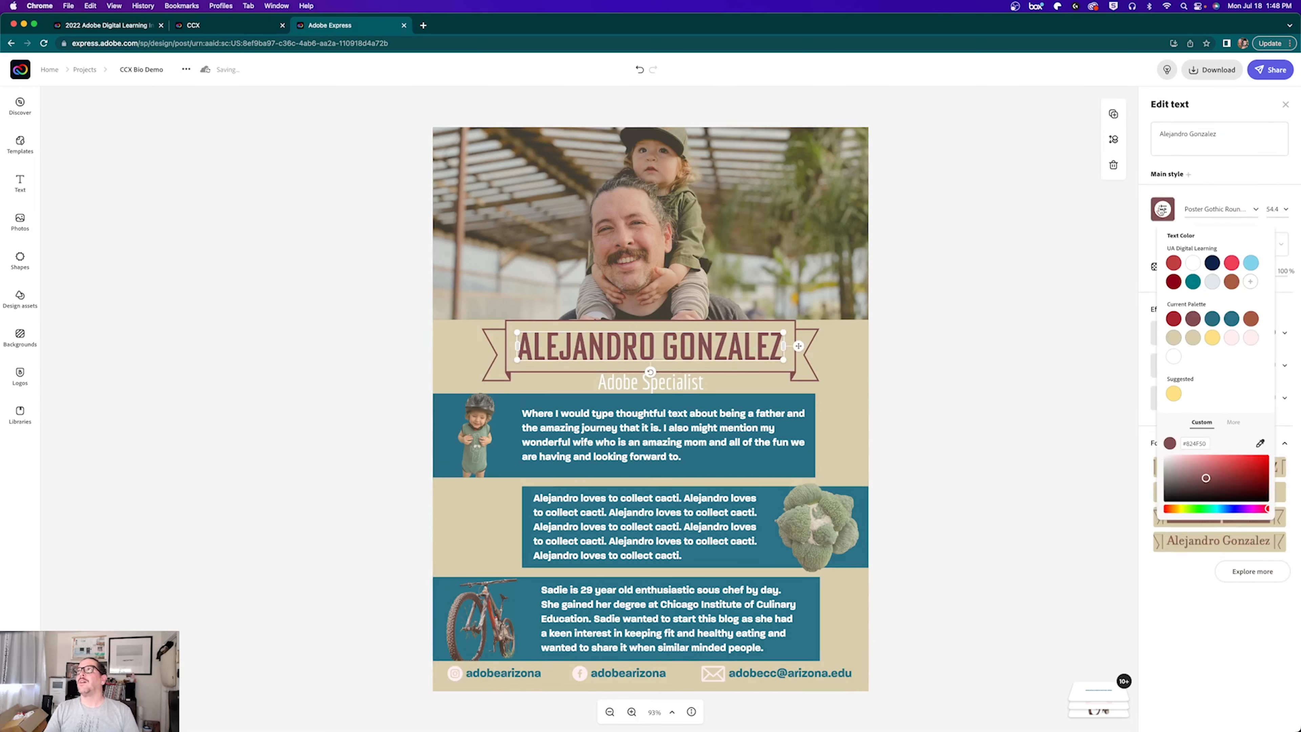
click(1231, 318)
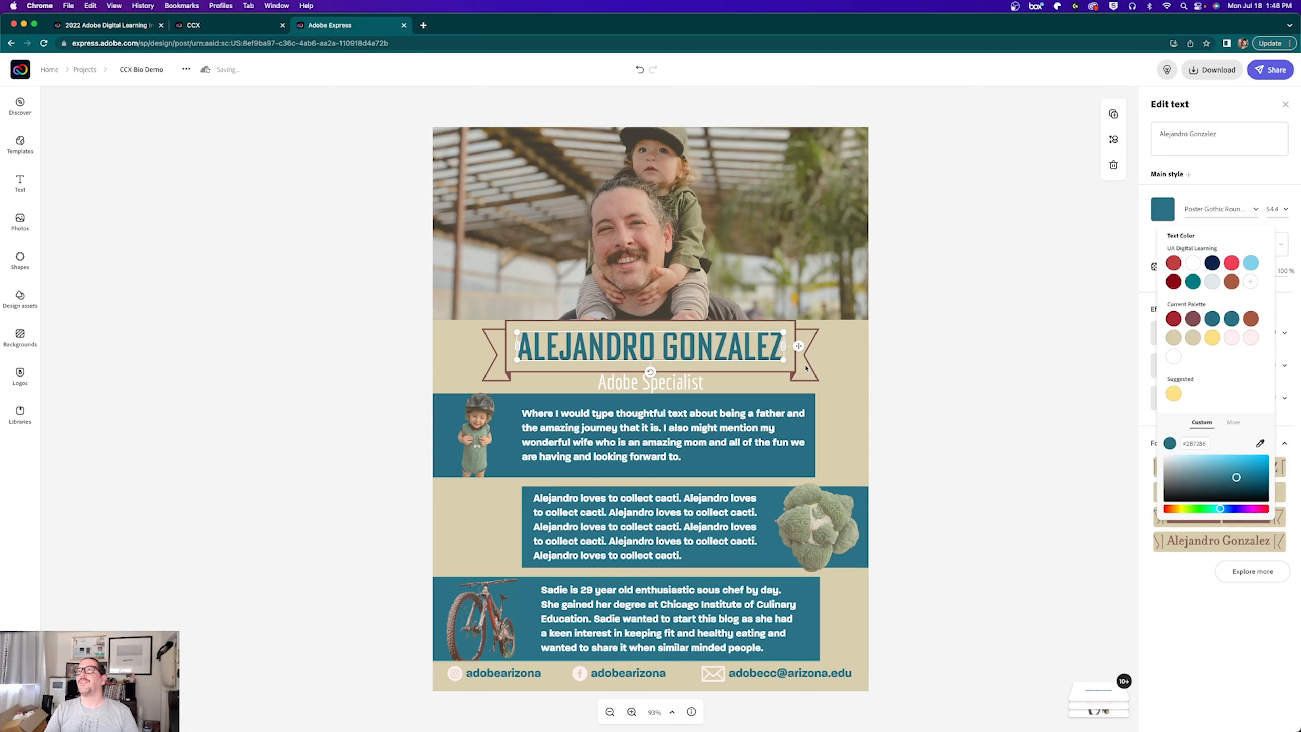
click(965, 350)
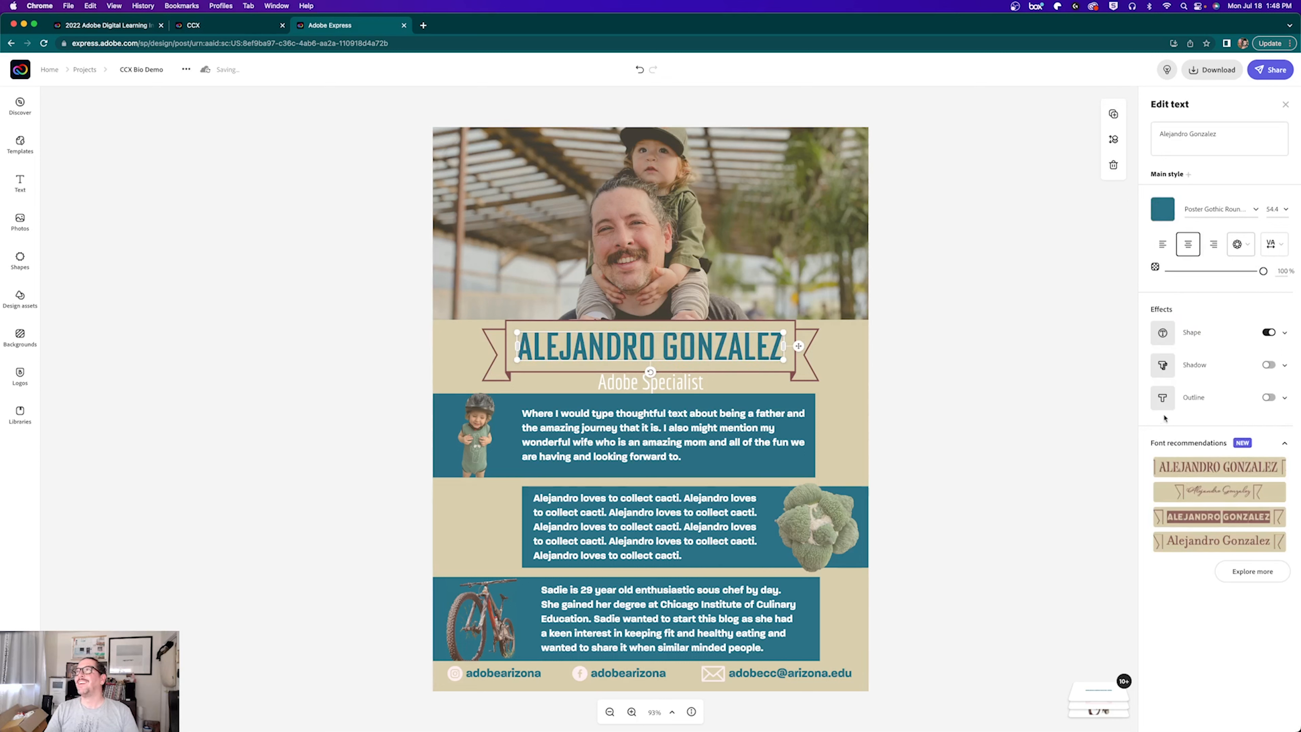
Step: Set the ribbon banner shape effect colour to matching teal, then deselect to view the poster
click(1190, 333)
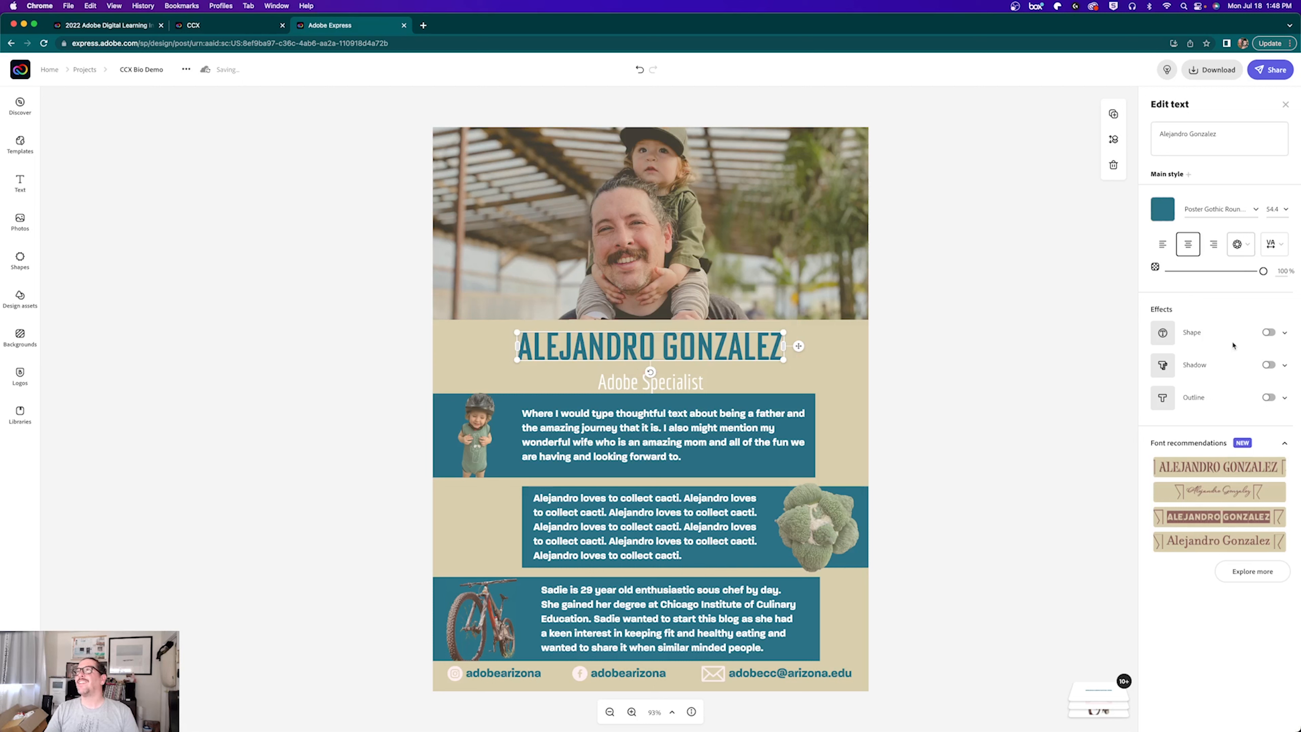
click(1270, 333)
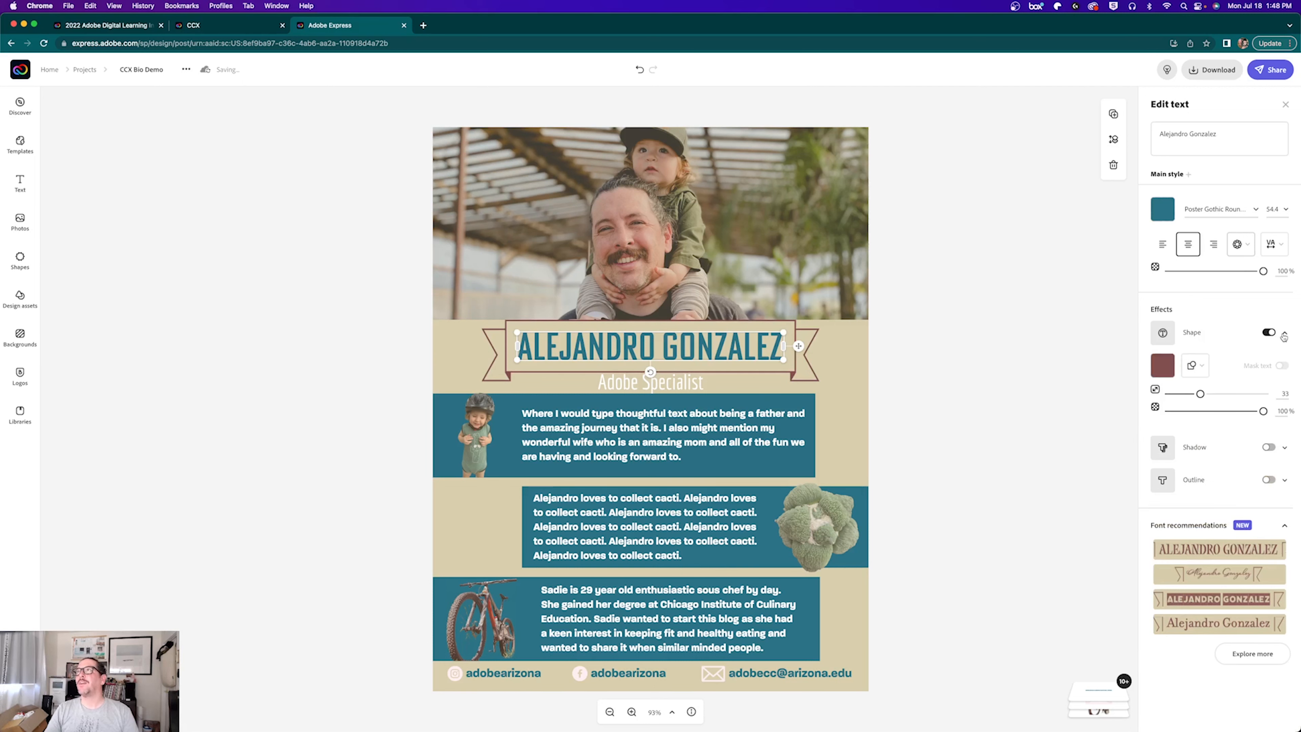
click(1161, 365)
click(1231, 474)
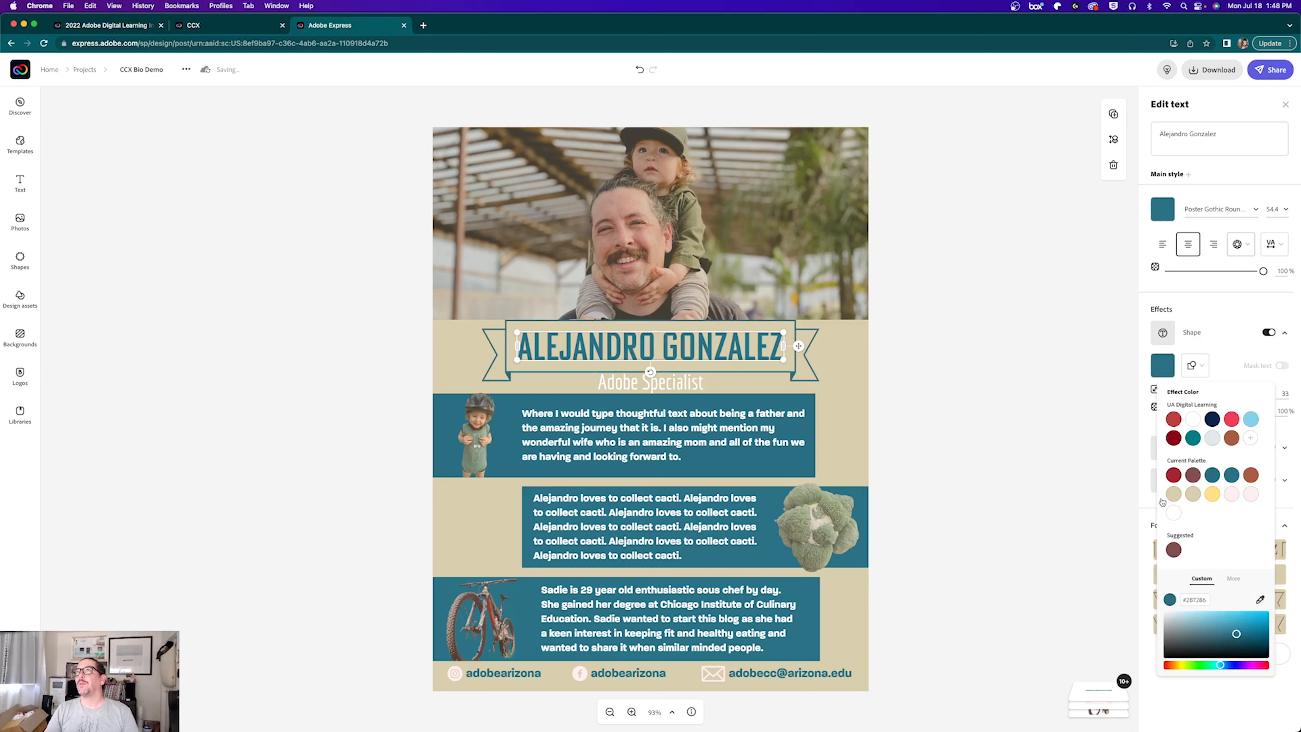
click(1010, 464)
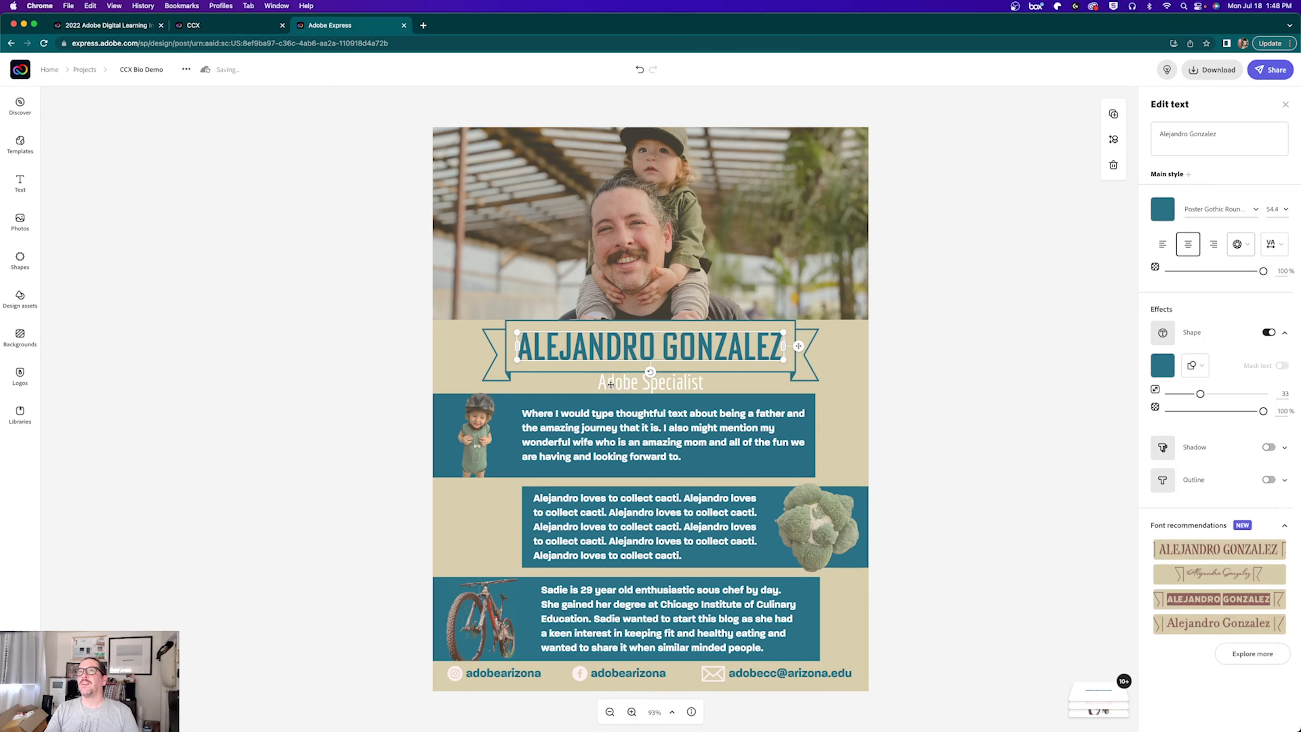
click(875, 383)
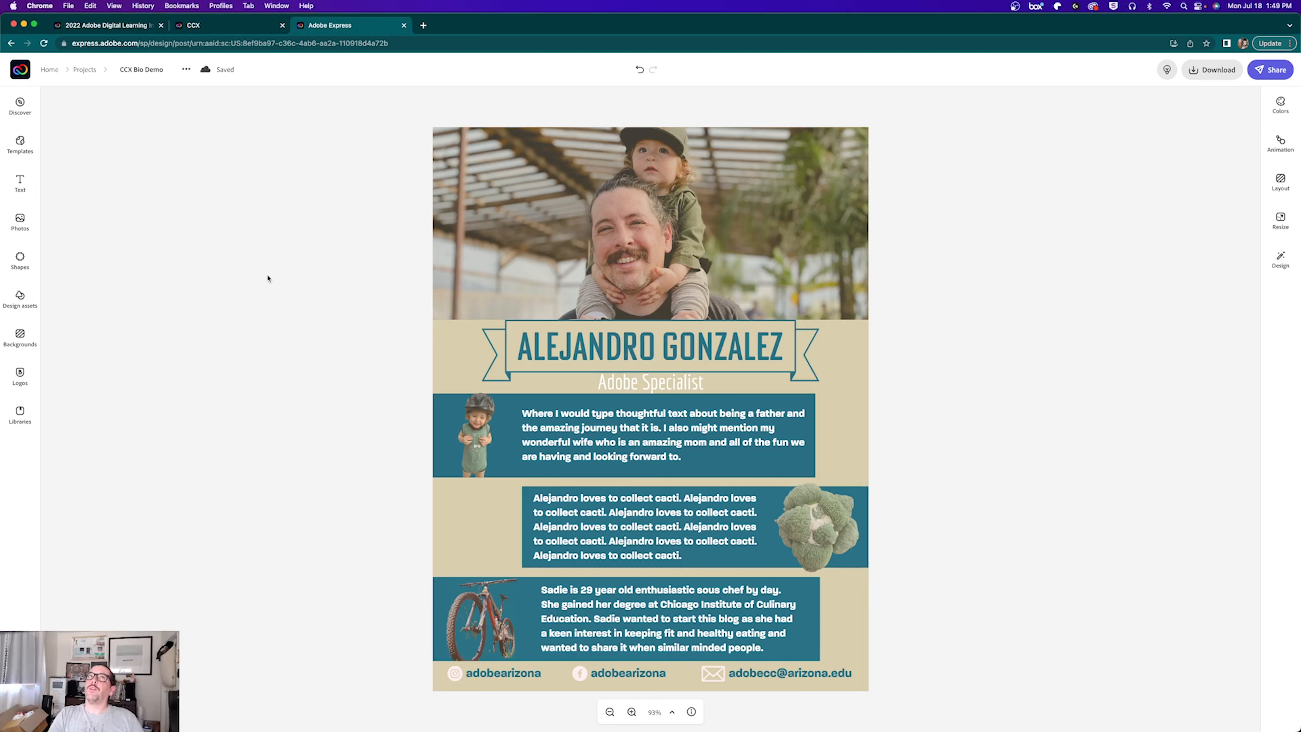
Step: Download the poster as a JPG and open the downloaded CCX Bio Demo.jpg file
click(1212, 70)
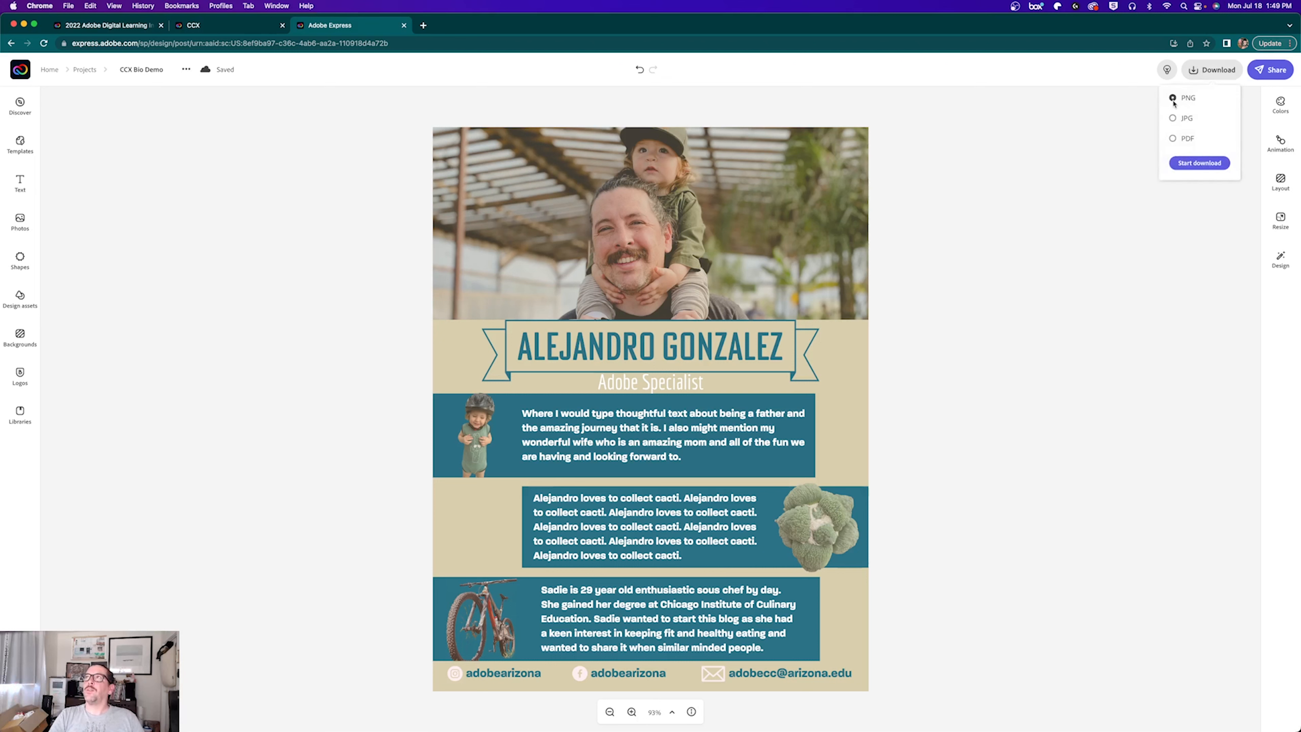
click(1172, 119)
click(1195, 164)
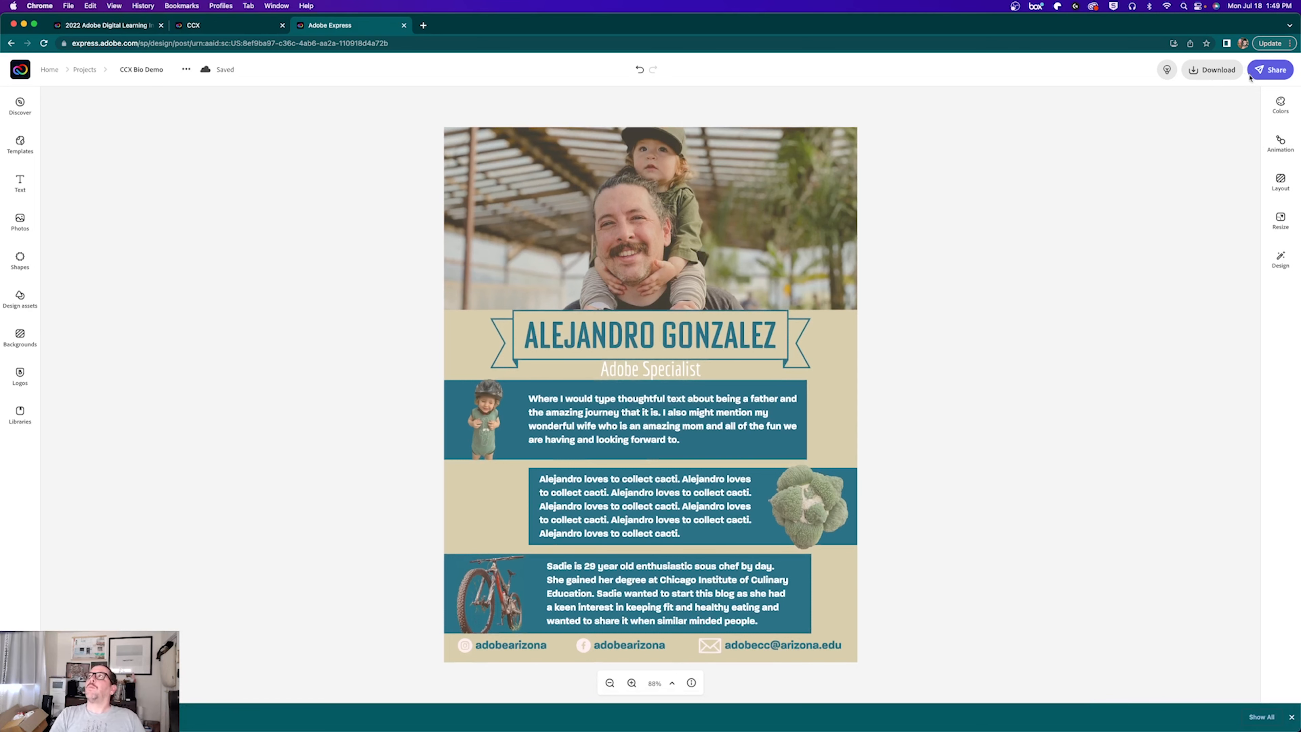
click(51, 717)
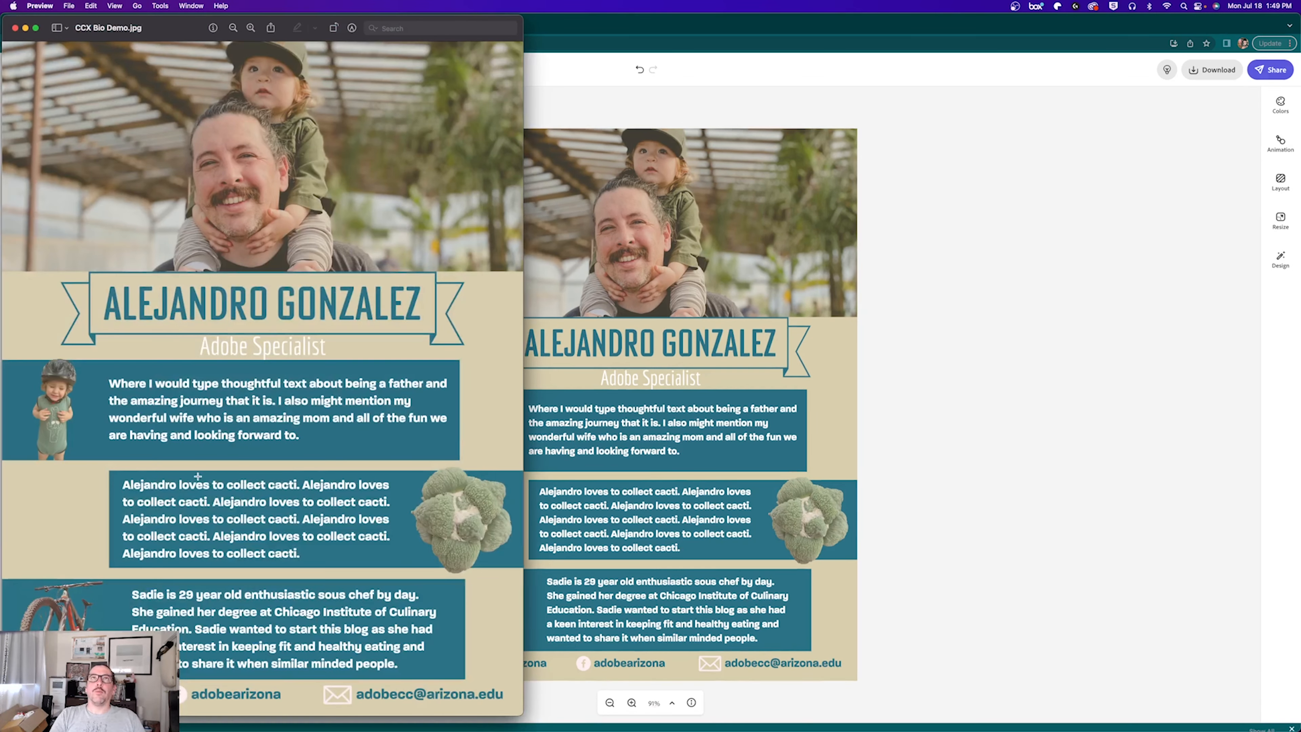
Step: Look over CCX Bio Demo.jpg in Preview, quit Preview, and open the poster's Share options
drag(171, 26, 367, 10)
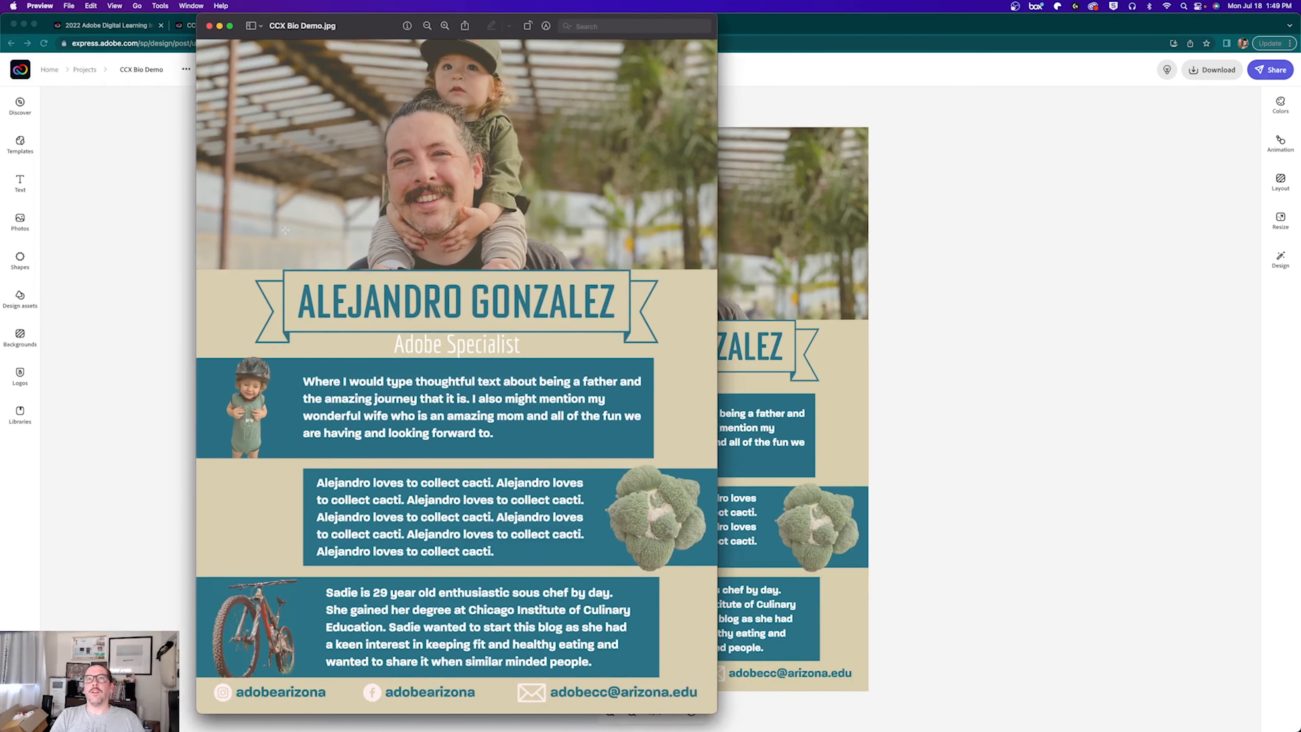
click(38, 6)
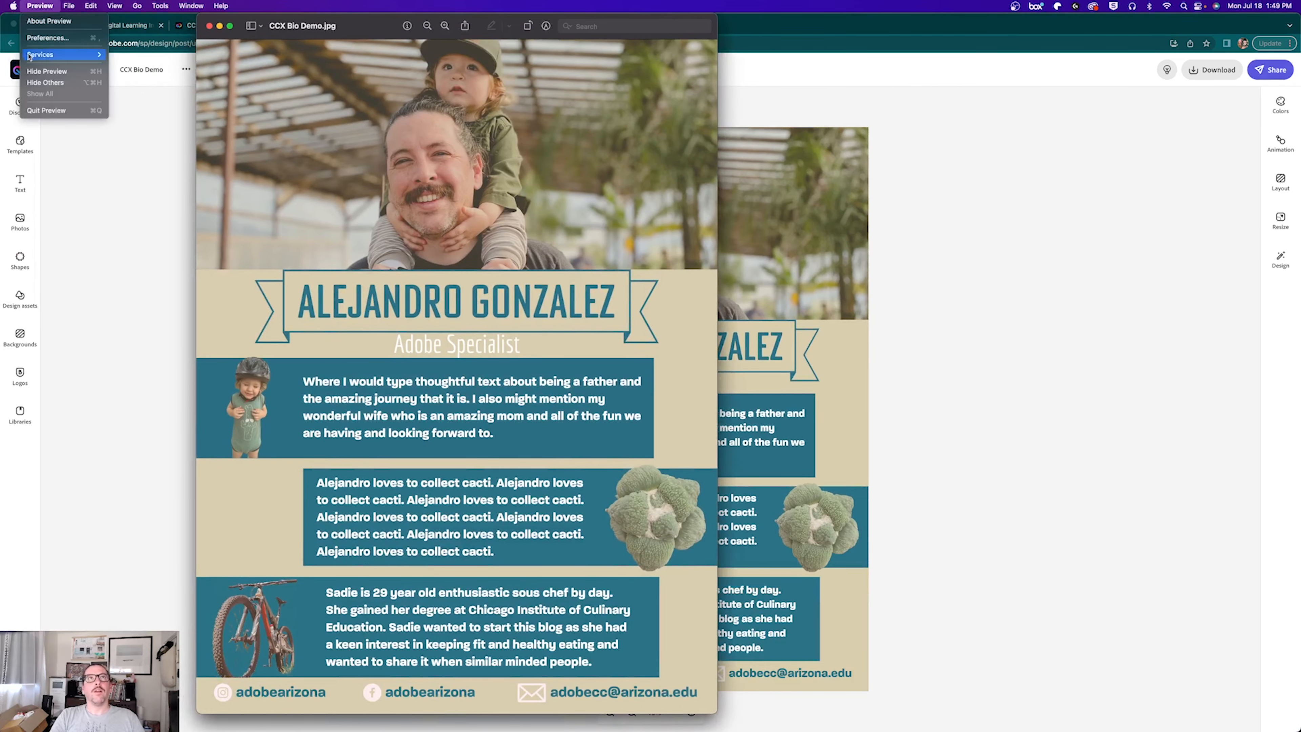
click(35, 110)
click(1275, 68)
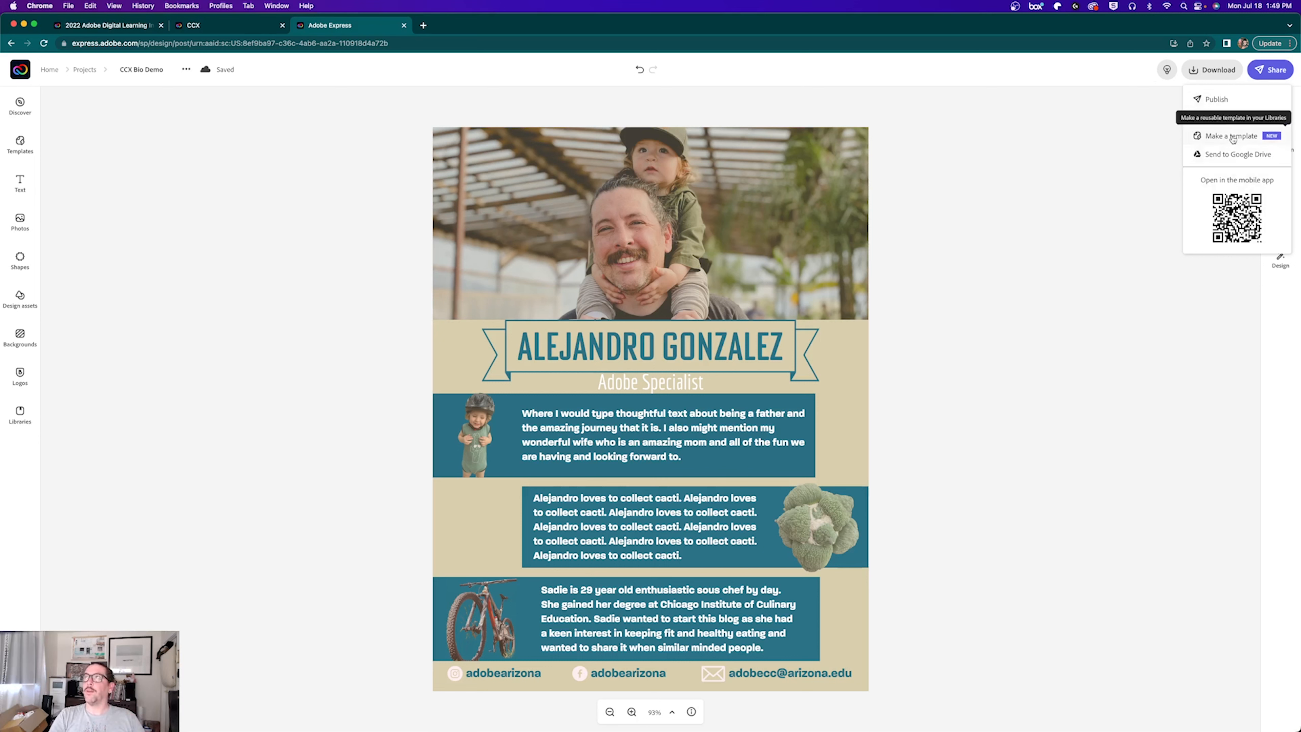
Step: In a new tab at express.adobe.com, open the 2022 ADLI Portfolio web page from Projects for editing
click(1084, 165)
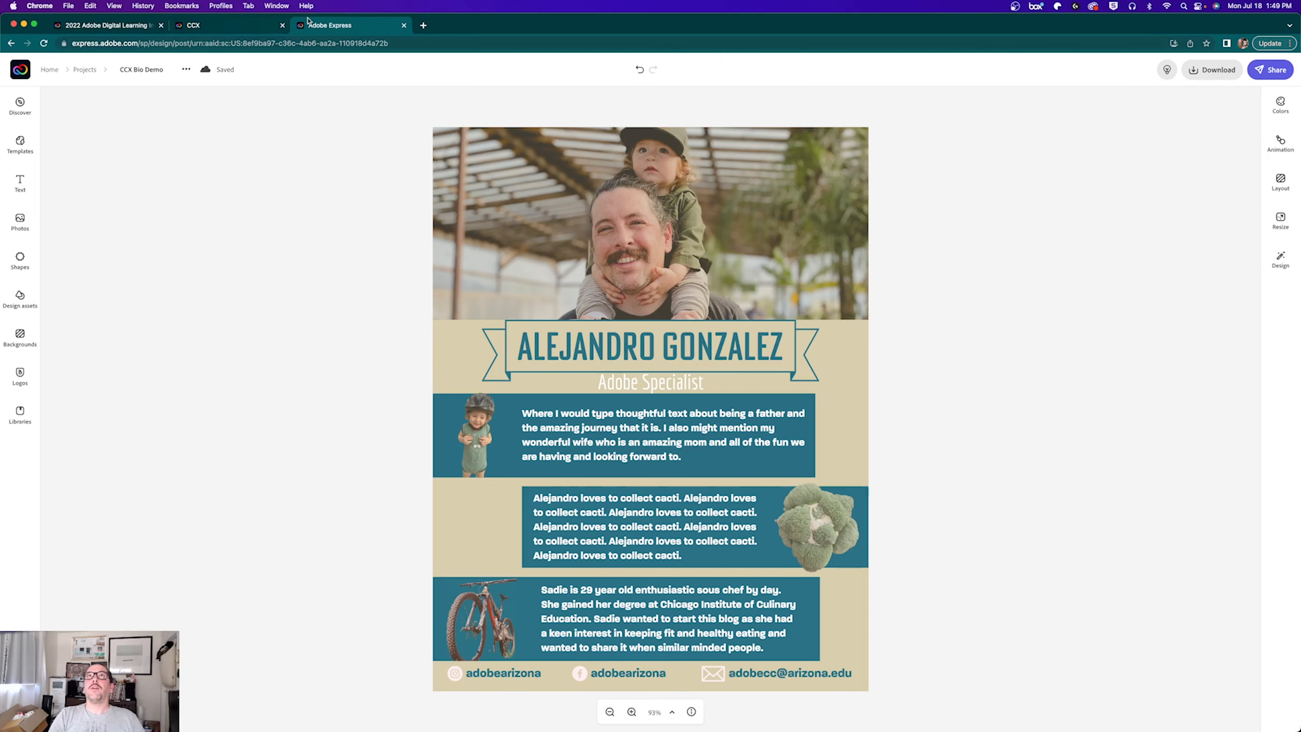
click(422, 24)
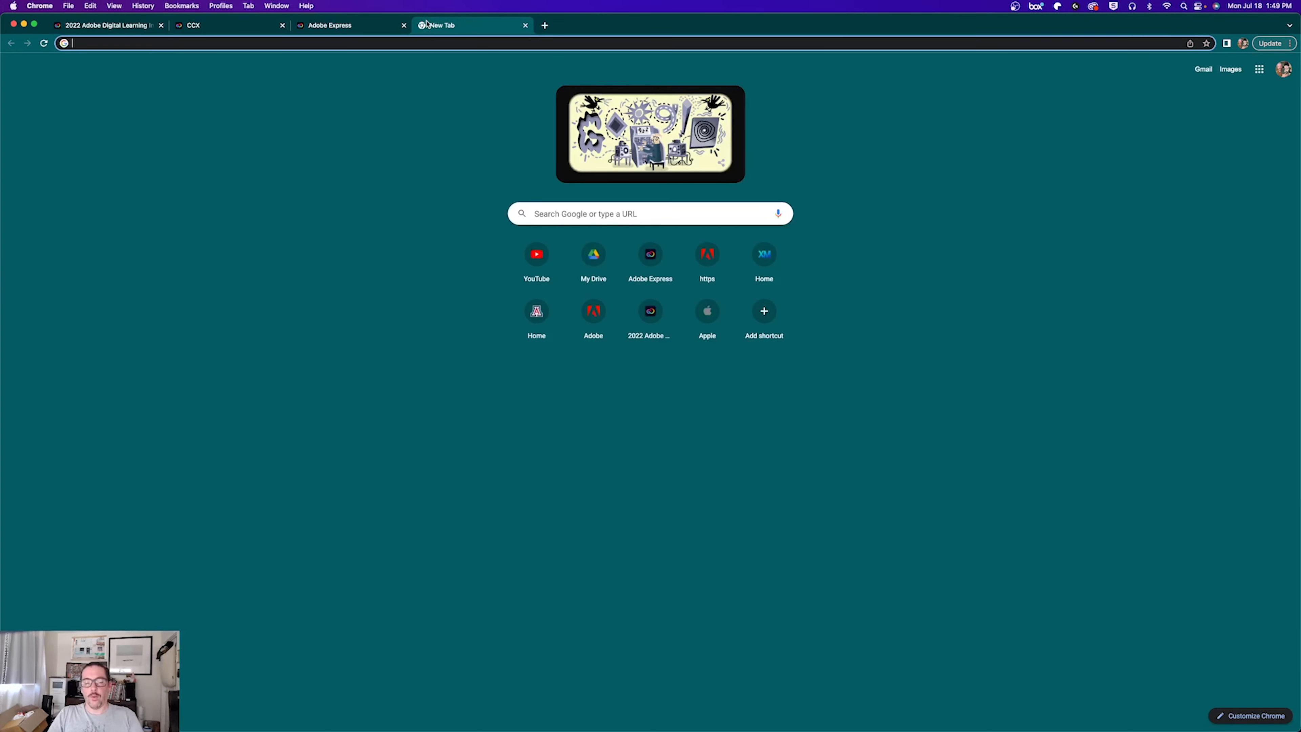
text(expr)
key(Return)
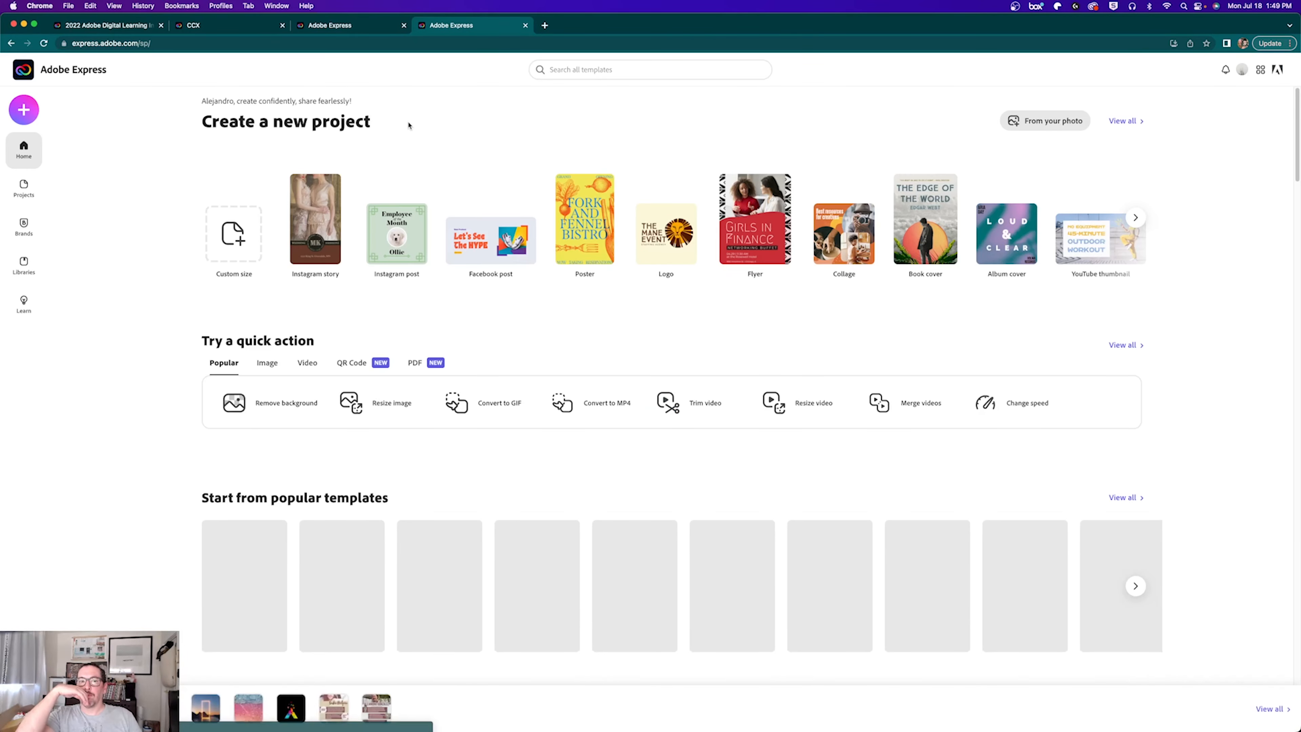
click(21, 189)
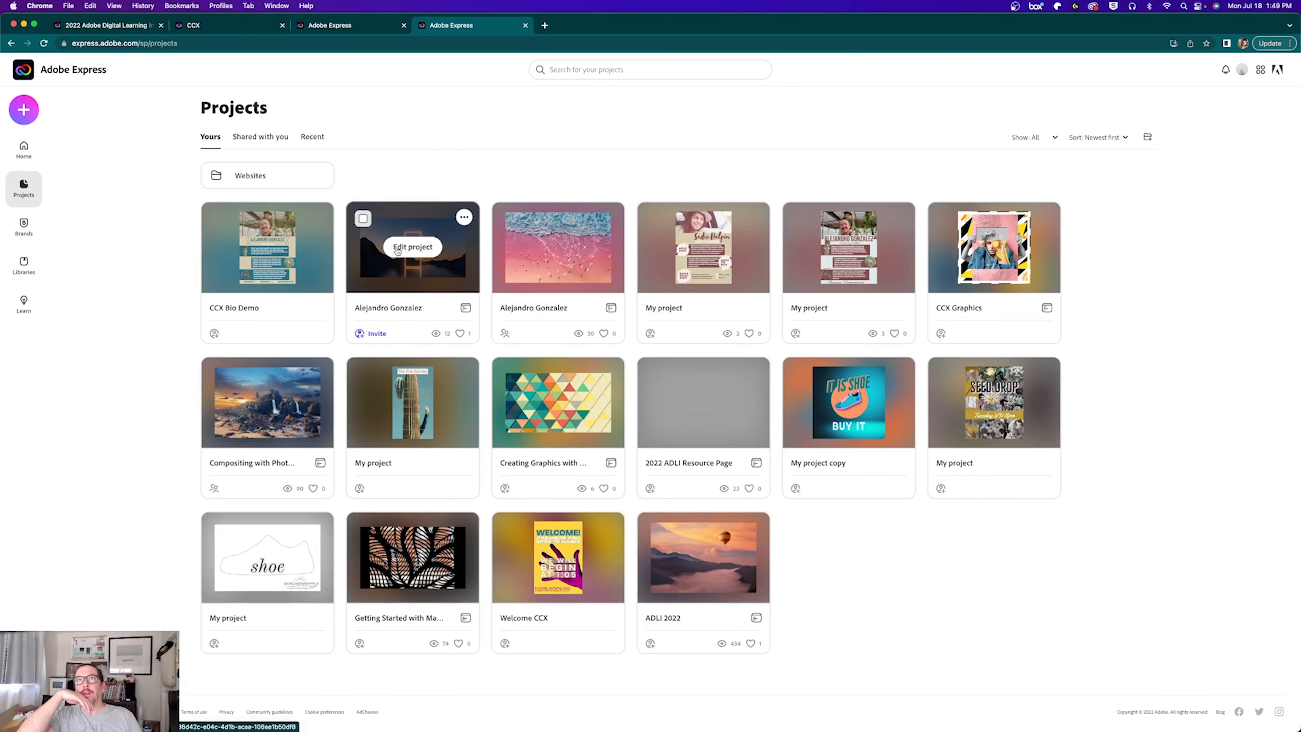
click(397, 248)
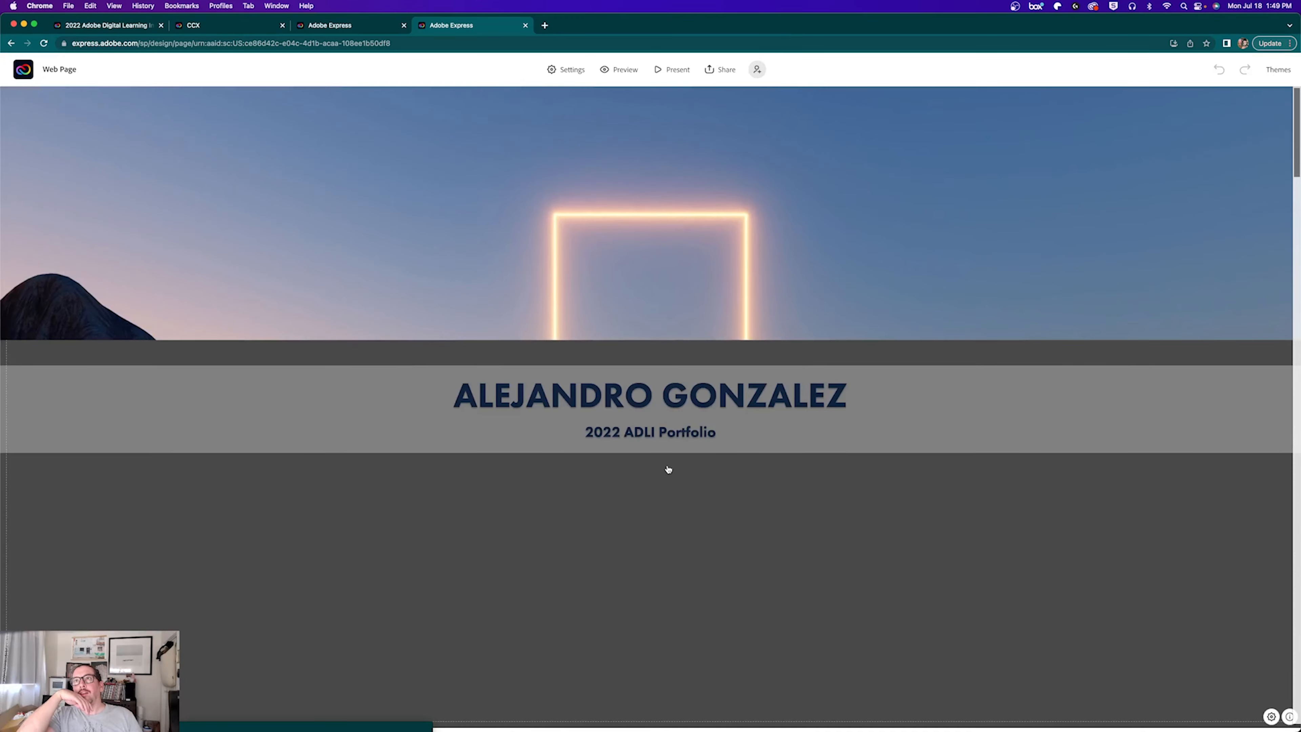
Step: Add CCX Bio Demo.jpg from Downloads as a new photo block in the CCX Project section
scroll(668, 470, down, 20)
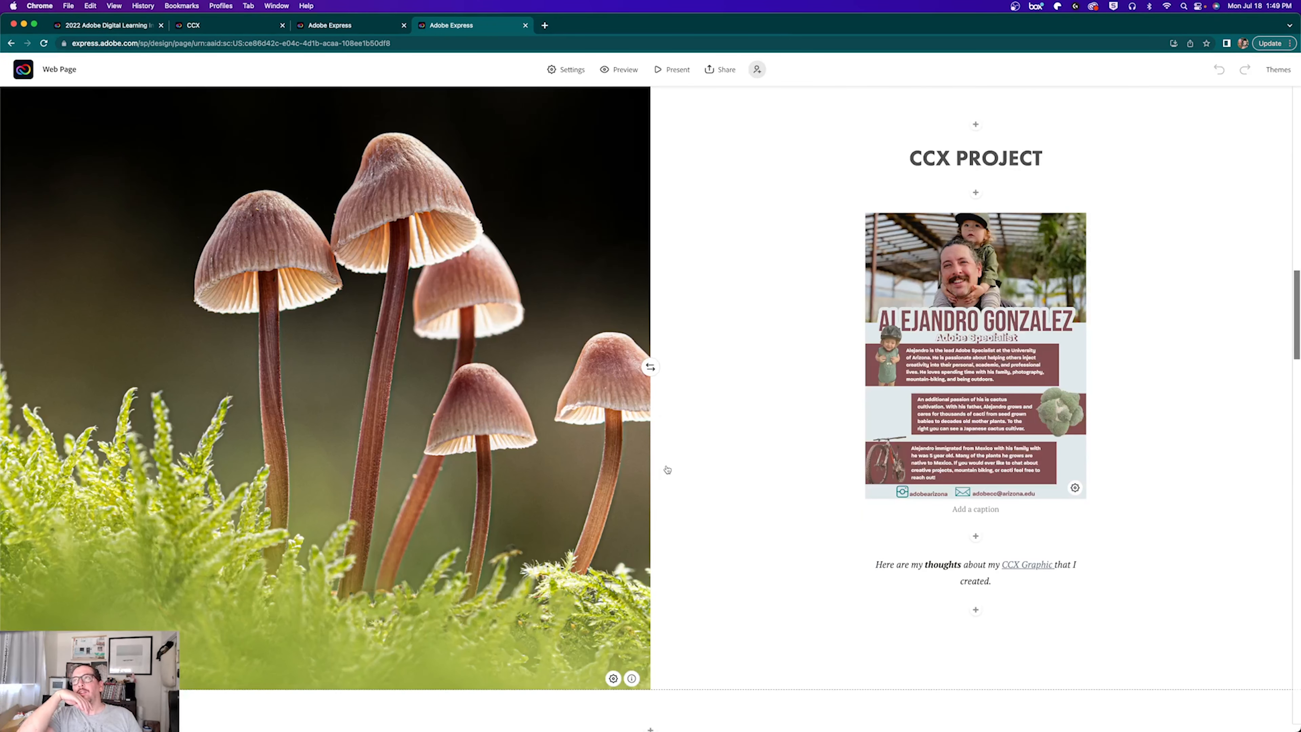
click(975, 536)
click(928, 510)
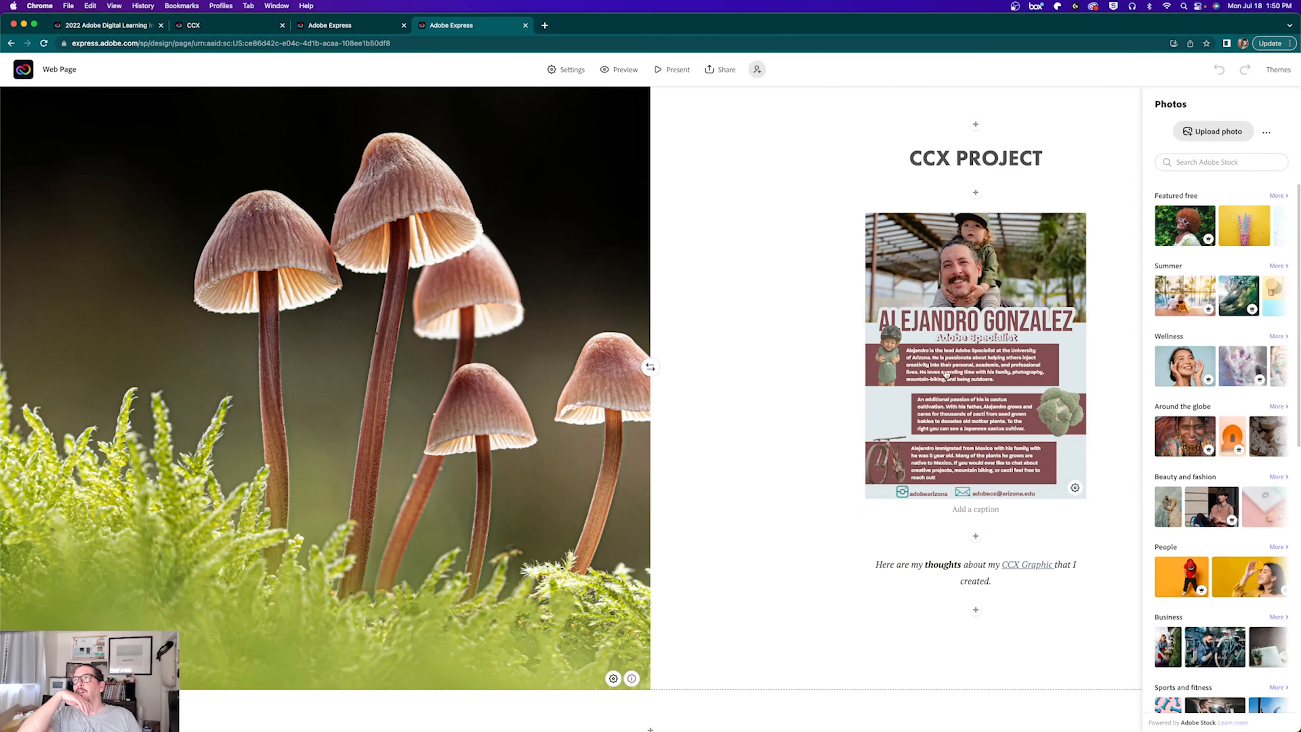
click(1201, 137)
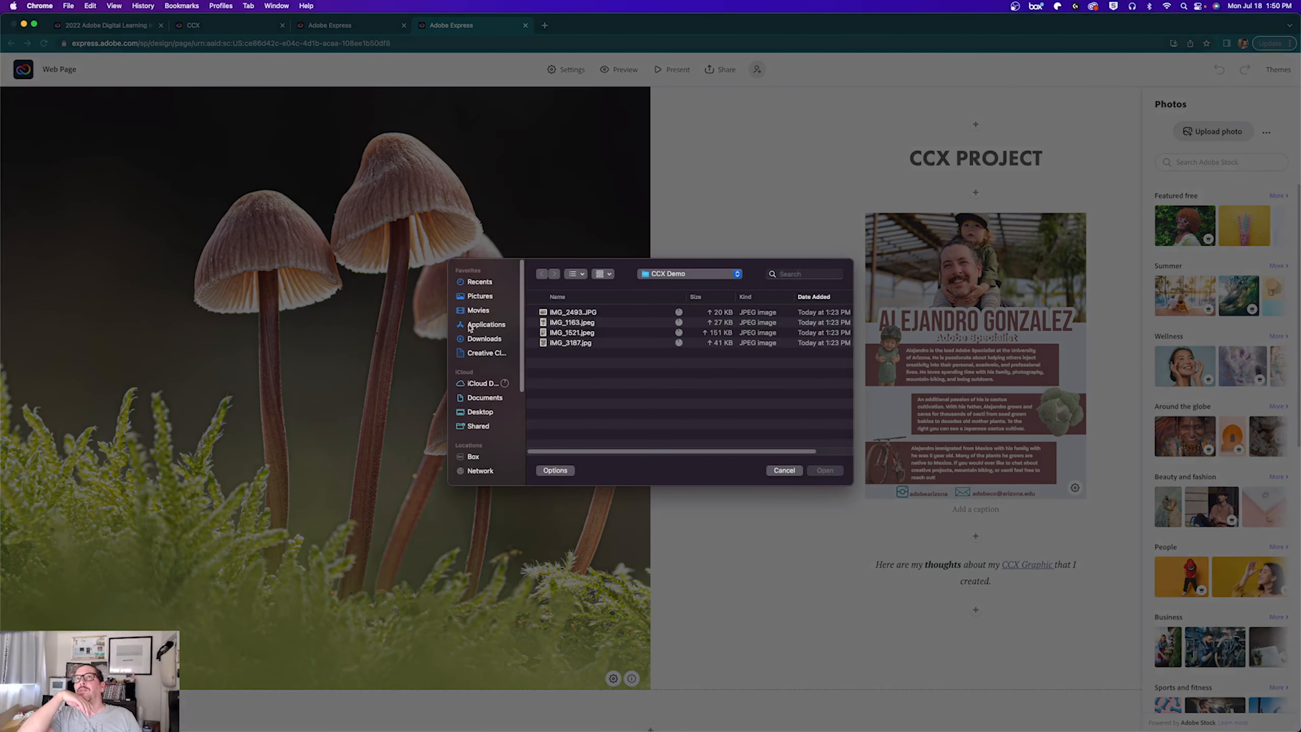
click(481, 339)
click(566, 313)
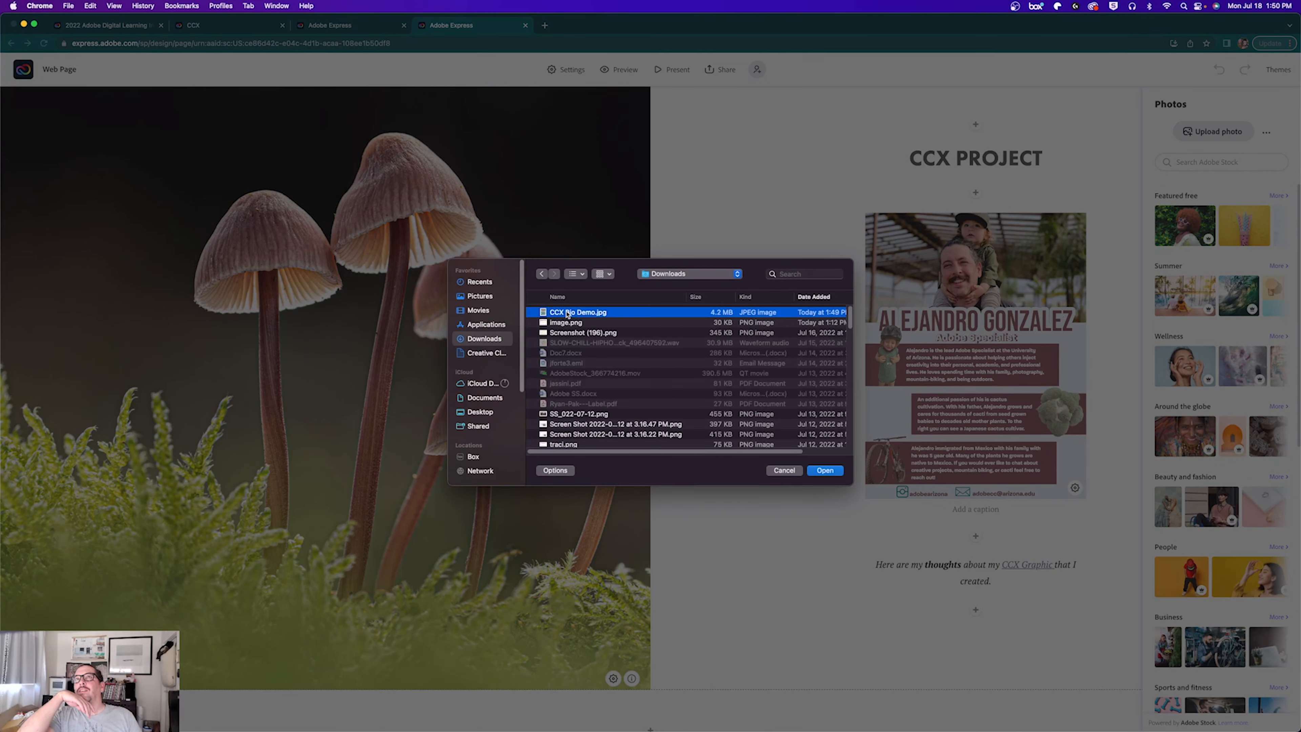
click(825, 470)
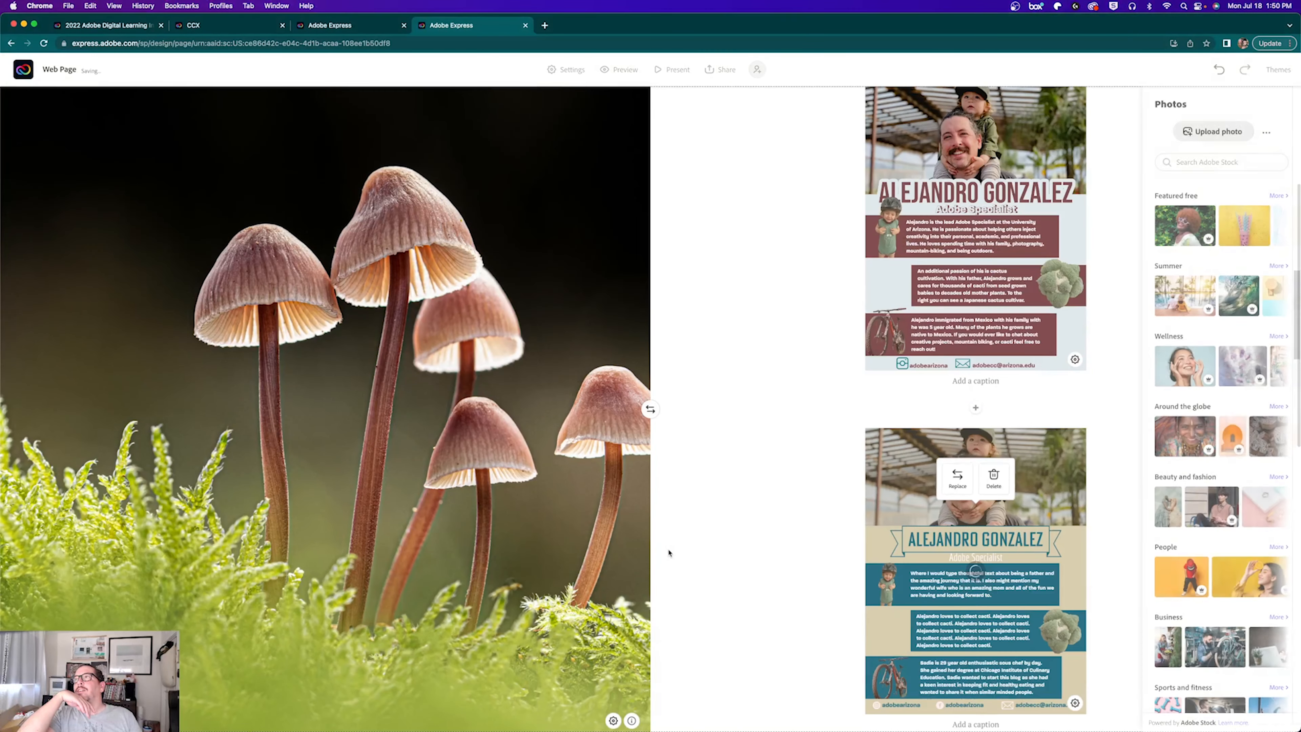
Step: Check the newly added poster image, then go back to the CCX Bio Demo poster tab
scroll(743, 492, down, 2)
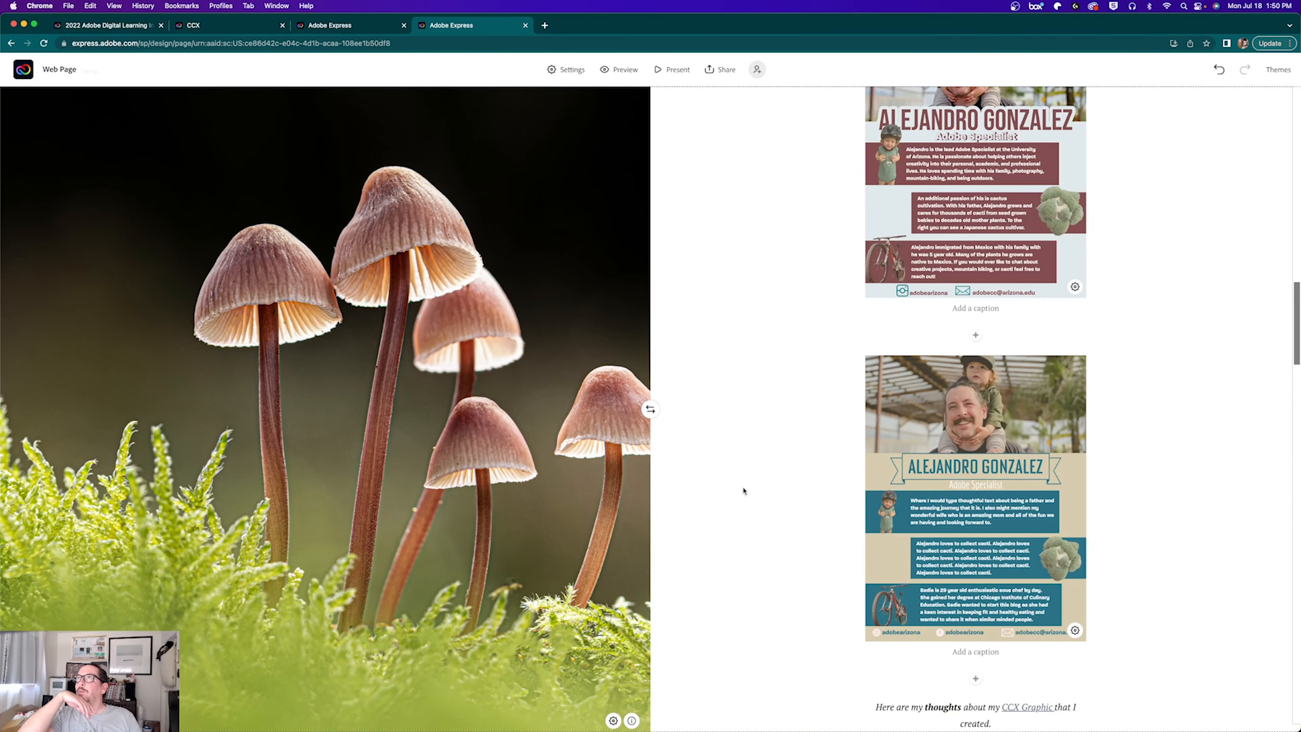
scroll(816, 365, up, 1)
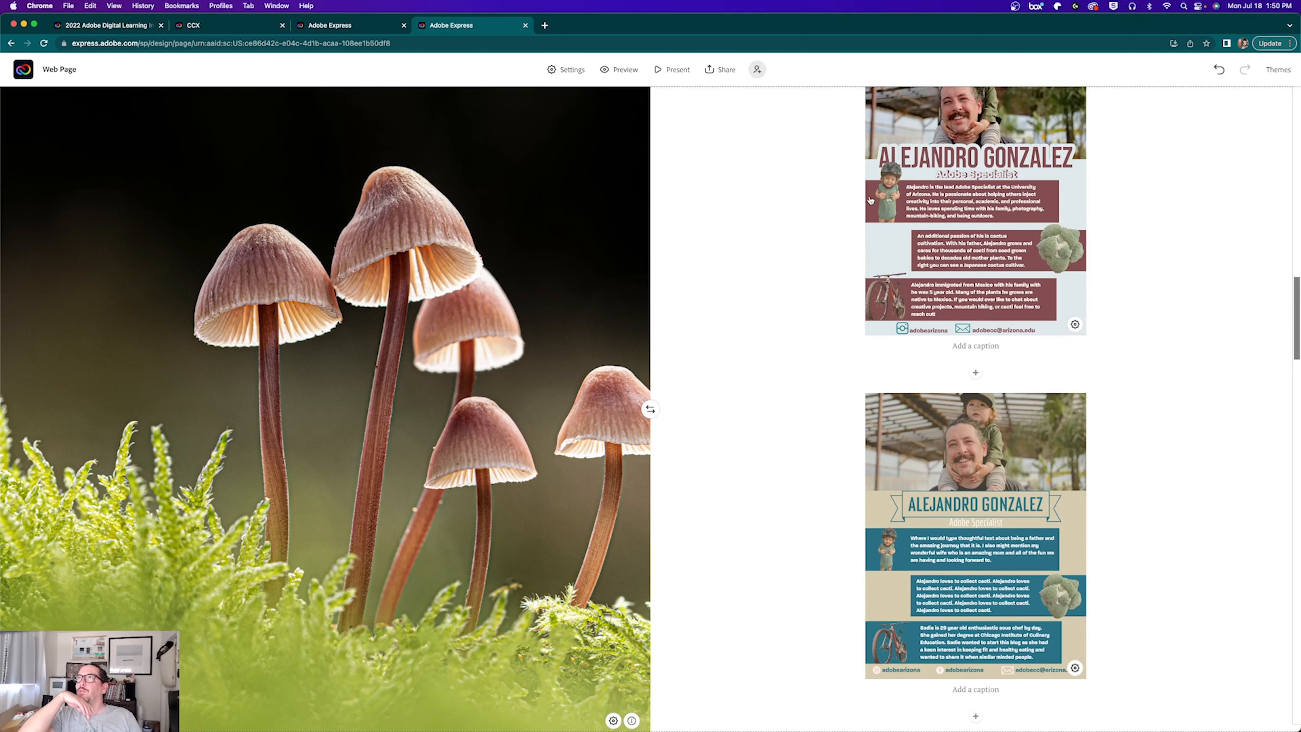
click(343, 25)
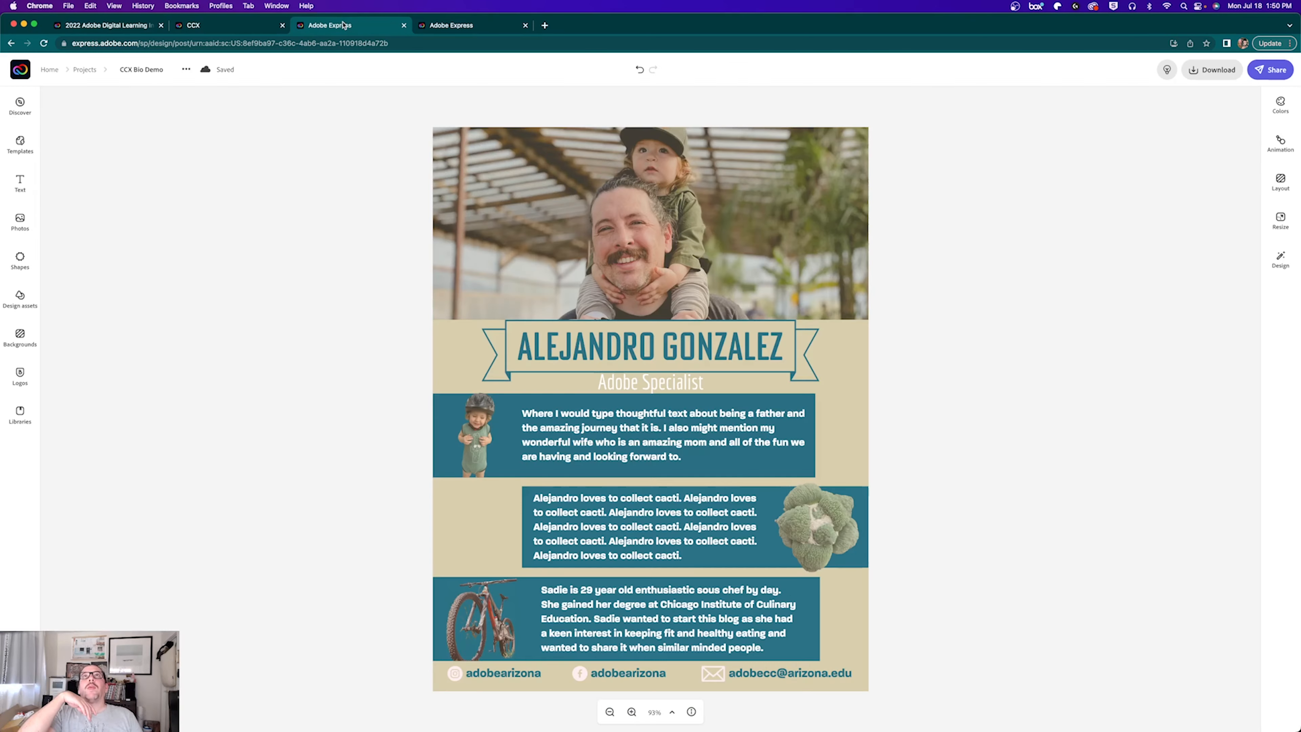